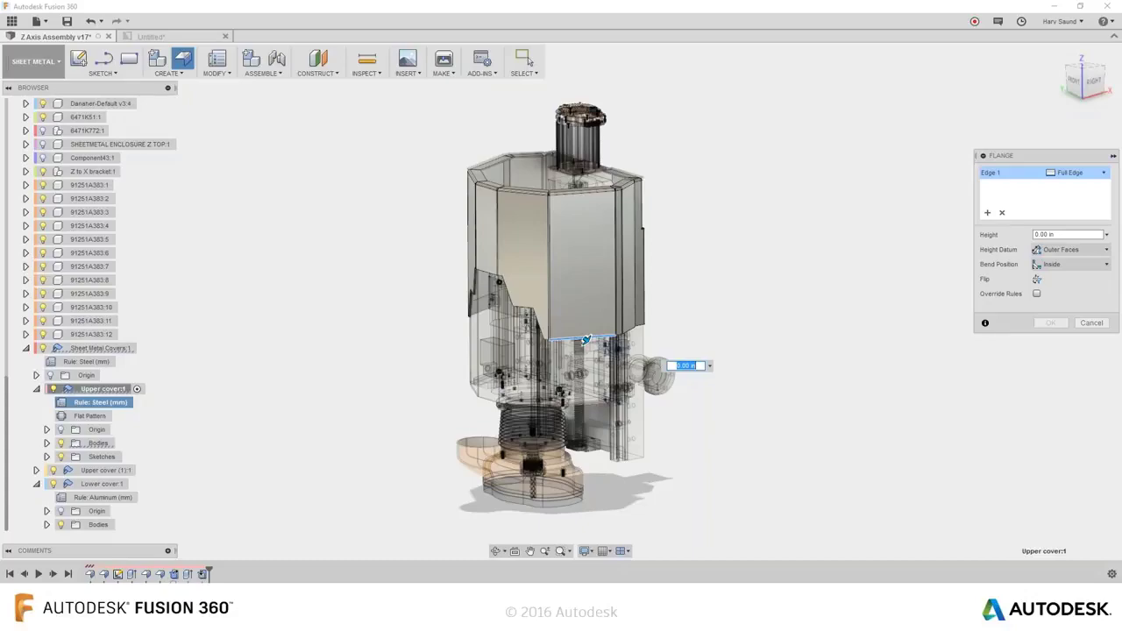
# Switch from the slide show to the Fusion 360 window with the Z axis assembly and enter the Sheet Metal workspace
pyautogui.press('super+Tab')
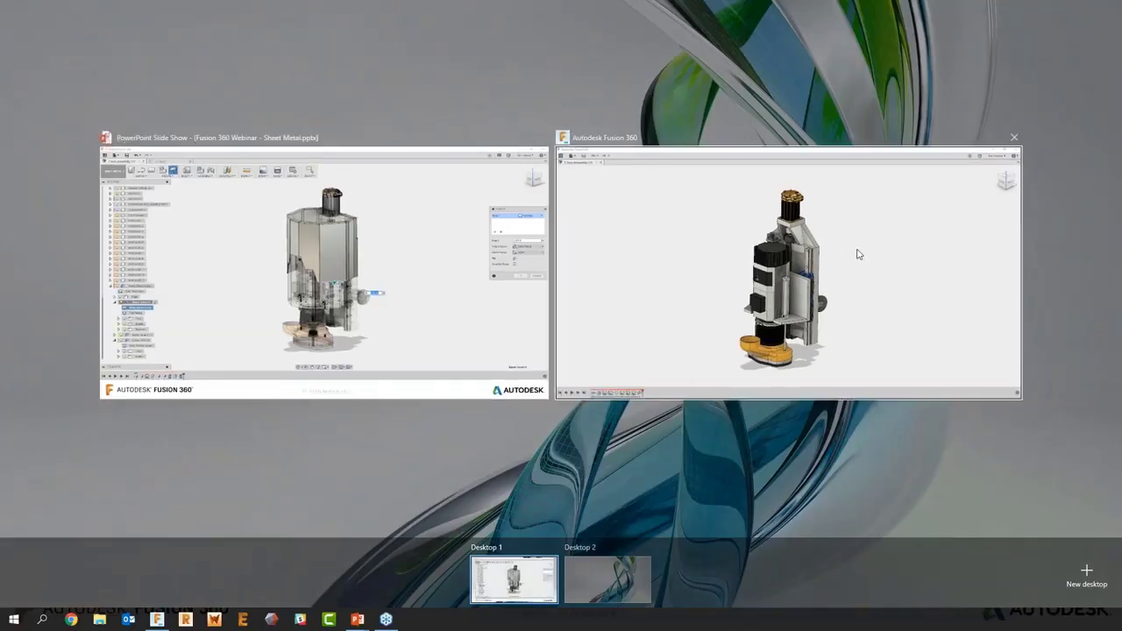
pyautogui.click(858, 255)
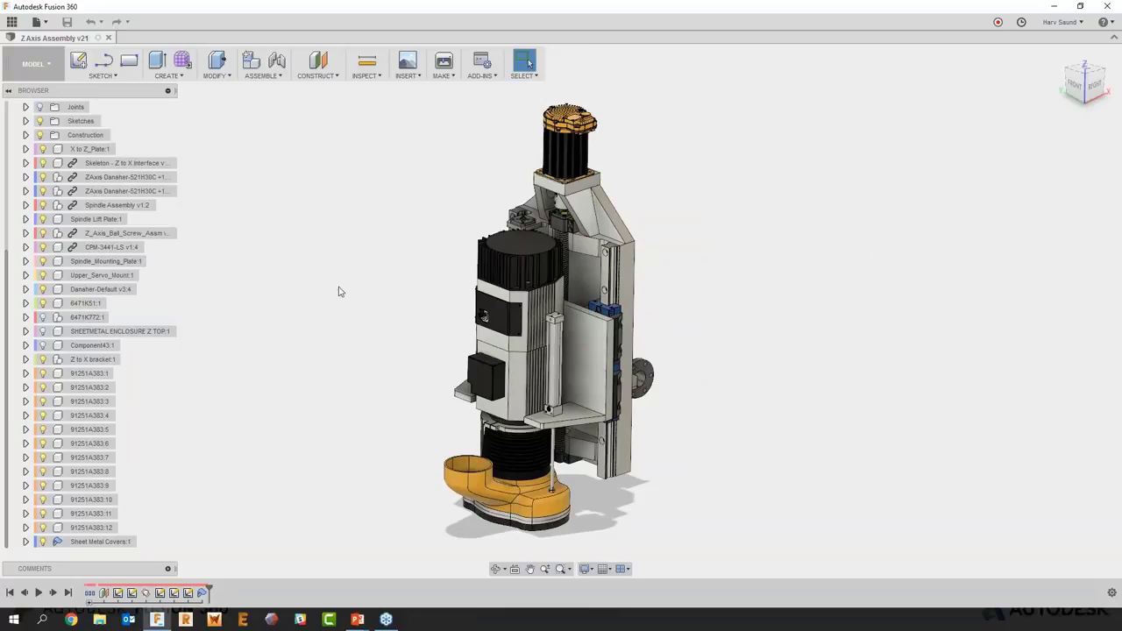
pyautogui.click(56, 76)
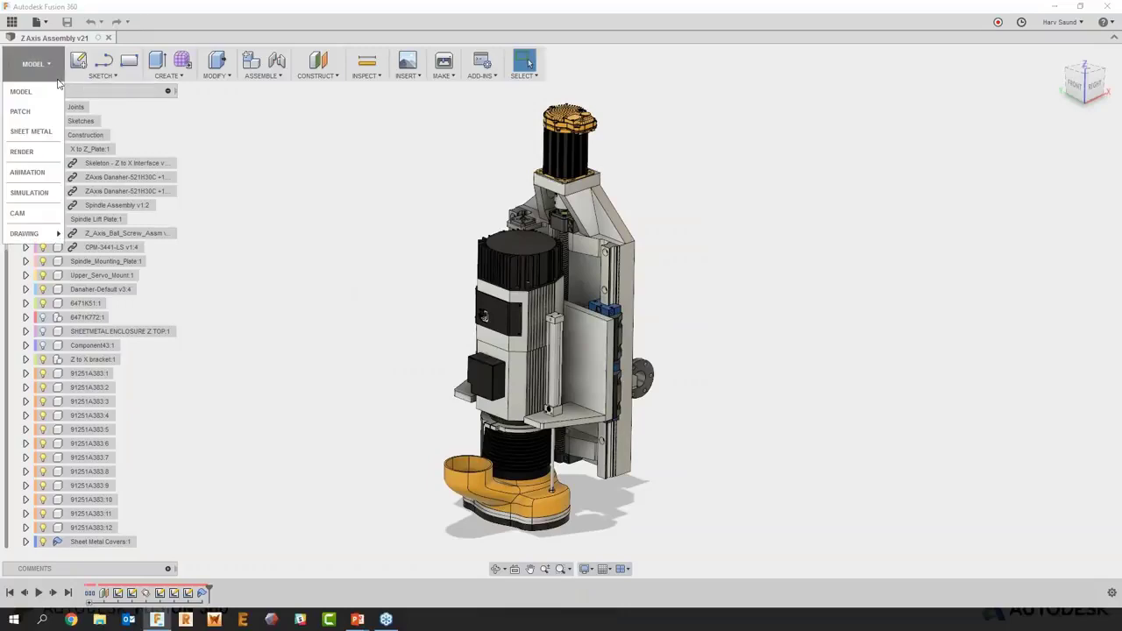
pyautogui.click(57, 131)
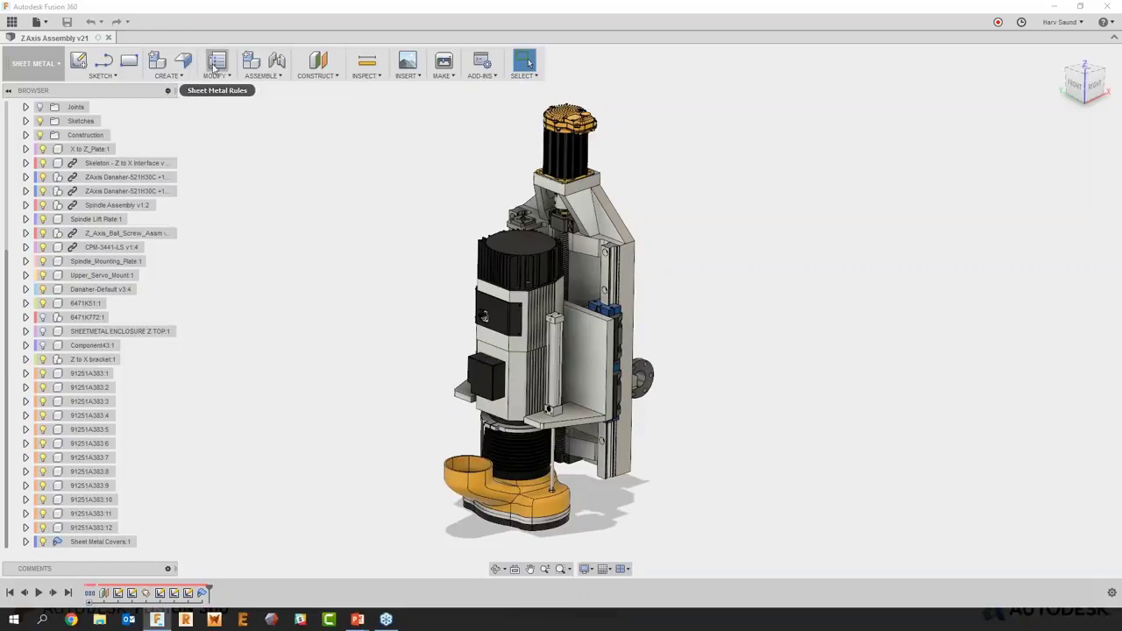
pyautogui.click(218, 79)
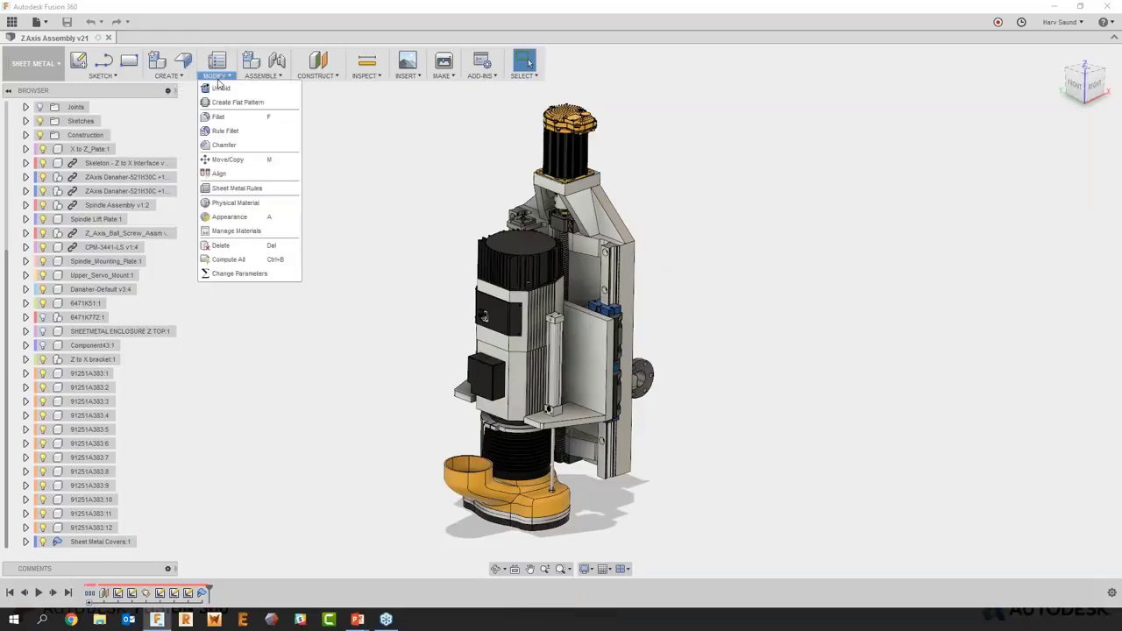
pyautogui.click(184, 78)
pyautogui.click(215, 78)
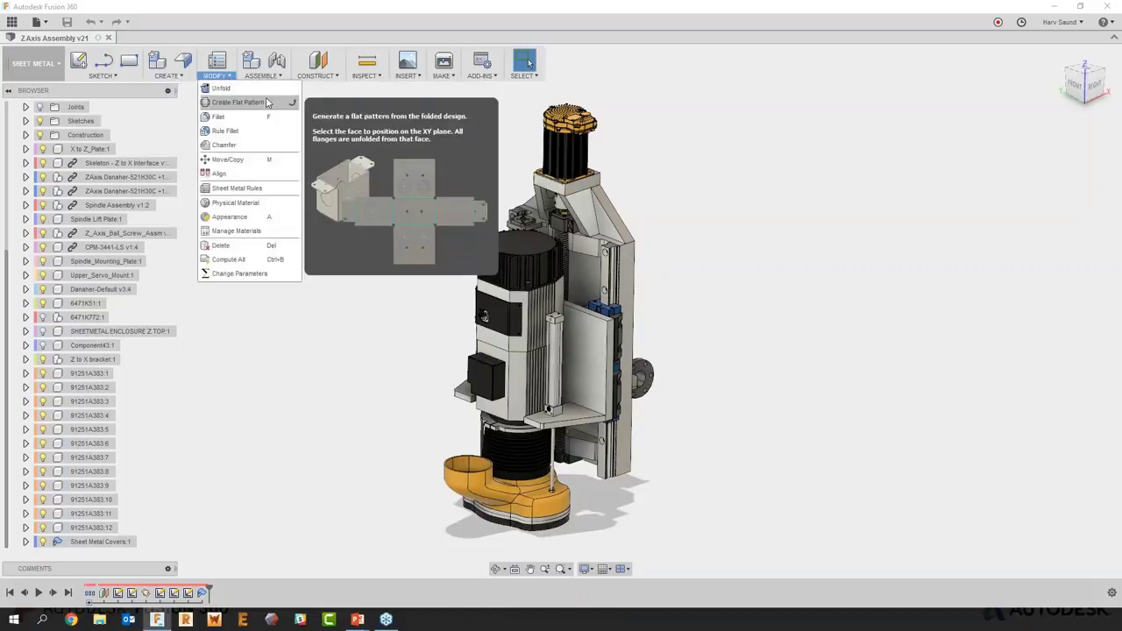
pyautogui.click(354, 96)
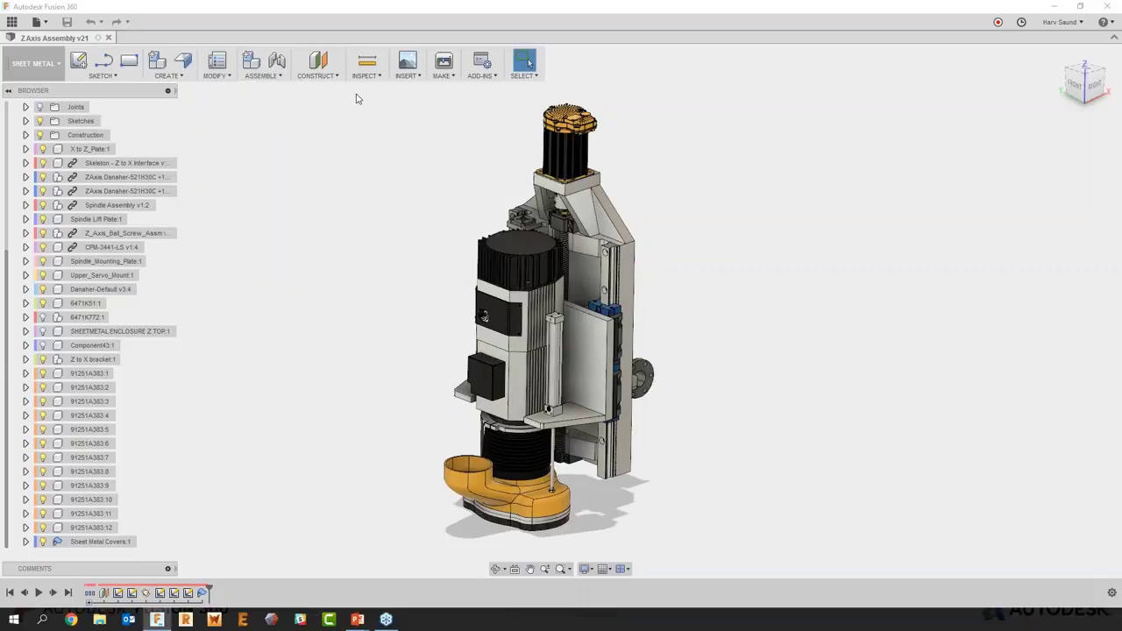
# Activate the Sheet Metal Covers component and create an empty sheet metal component named Upper cover in it with the Steel (mm) rule
pyautogui.click(146, 544)
pyautogui.click(149, 542)
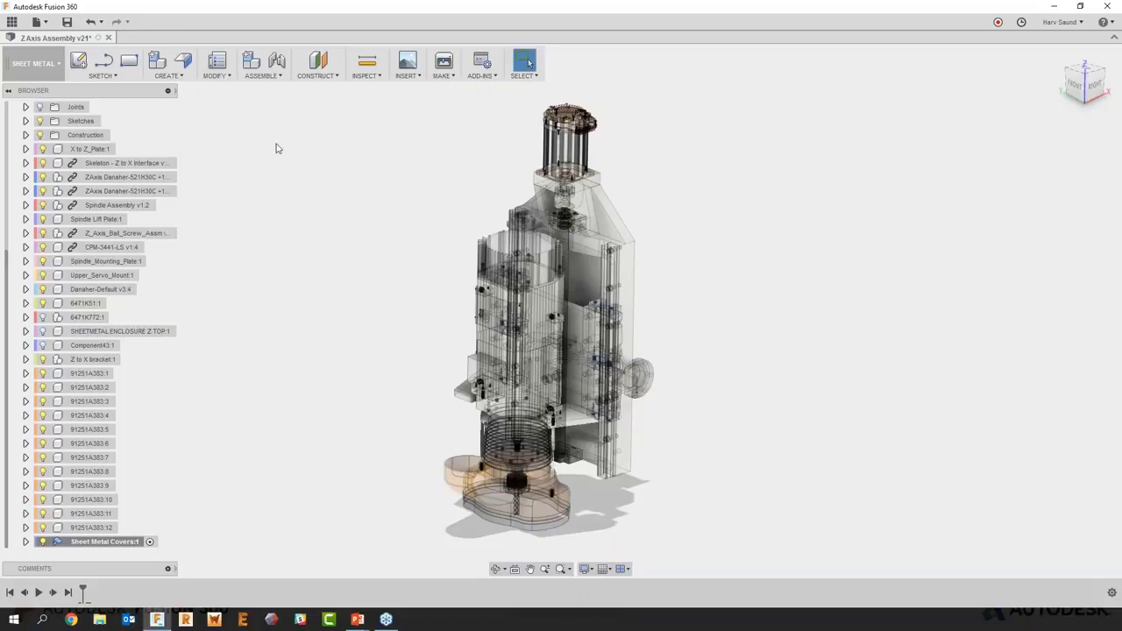
pyautogui.click(154, 60)
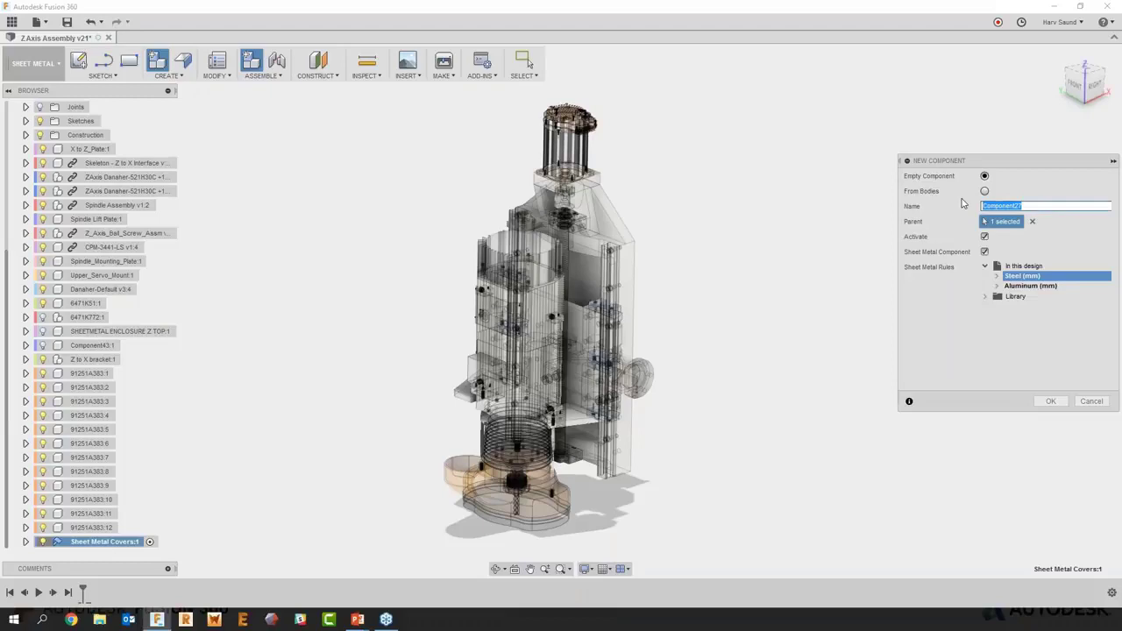
pyautogui.write('Upper cover')
pyautogui.click(985, 296)
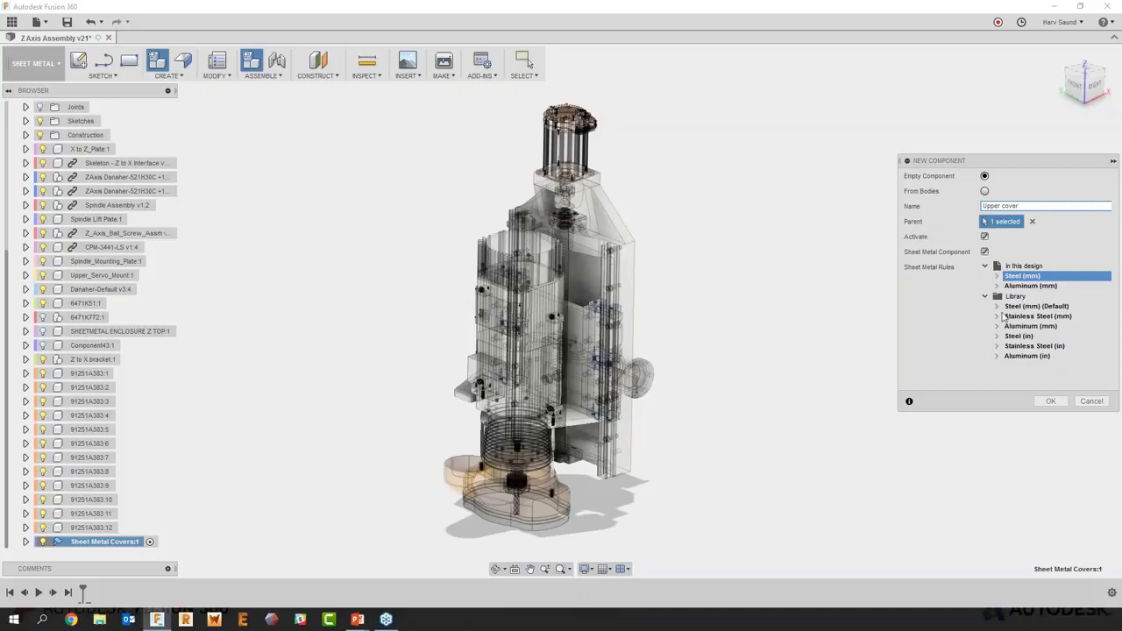
pyautogui.click(997, 306)
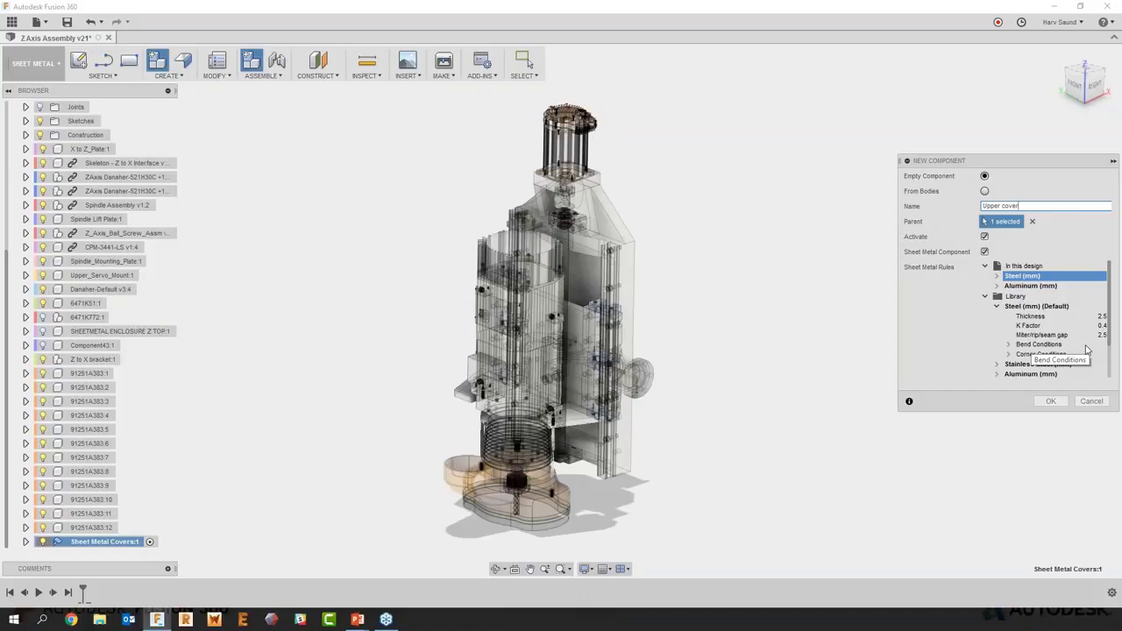
pyautogui.click(1050, 400)
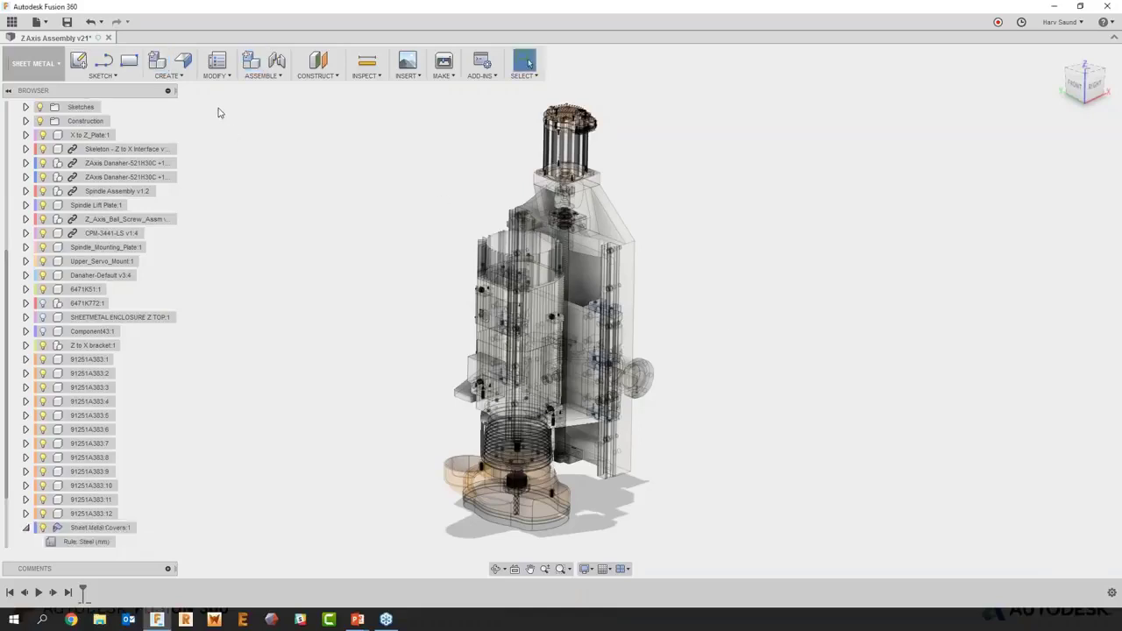
# Review the sheet metal rules for Steel (mm) and Aluminum (mm) in this design and the rules available in the library
pyautogui.click(218, 63)
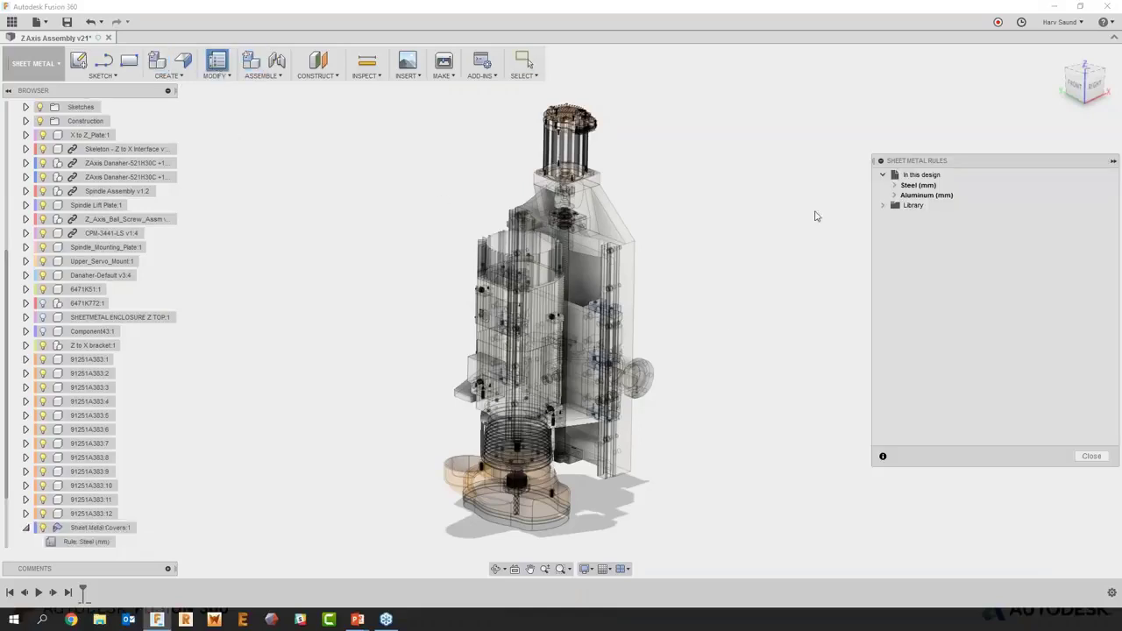
pyautogui.click(894, 185)
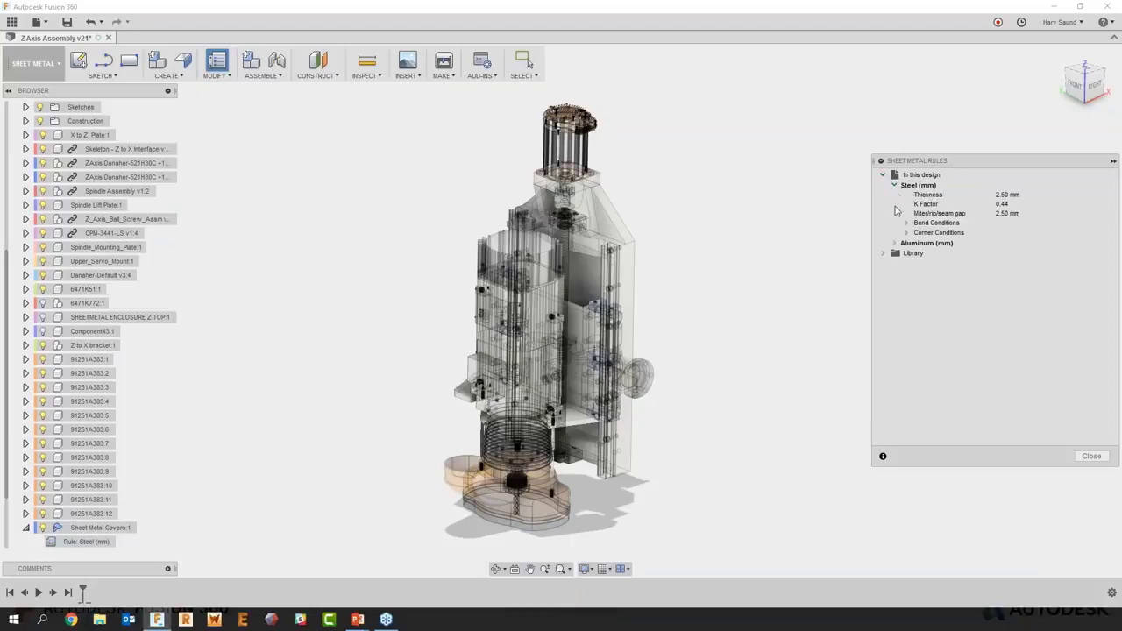
pyautogui.click(895, 243)
pyautogui.click(883, 301)
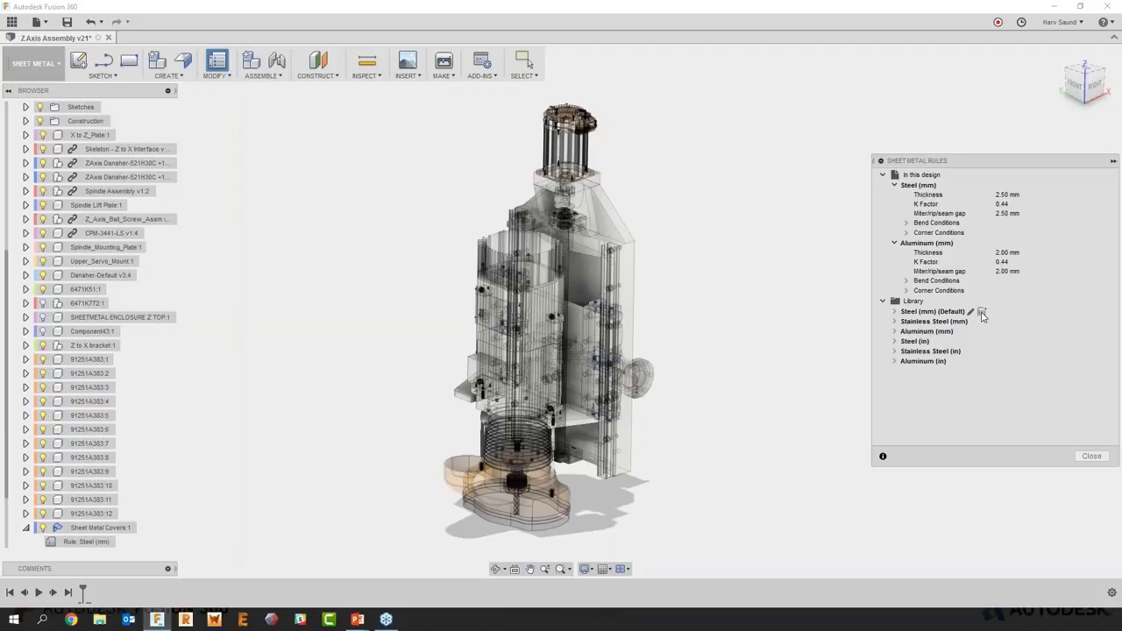
pyautogui.click(1090, 456)
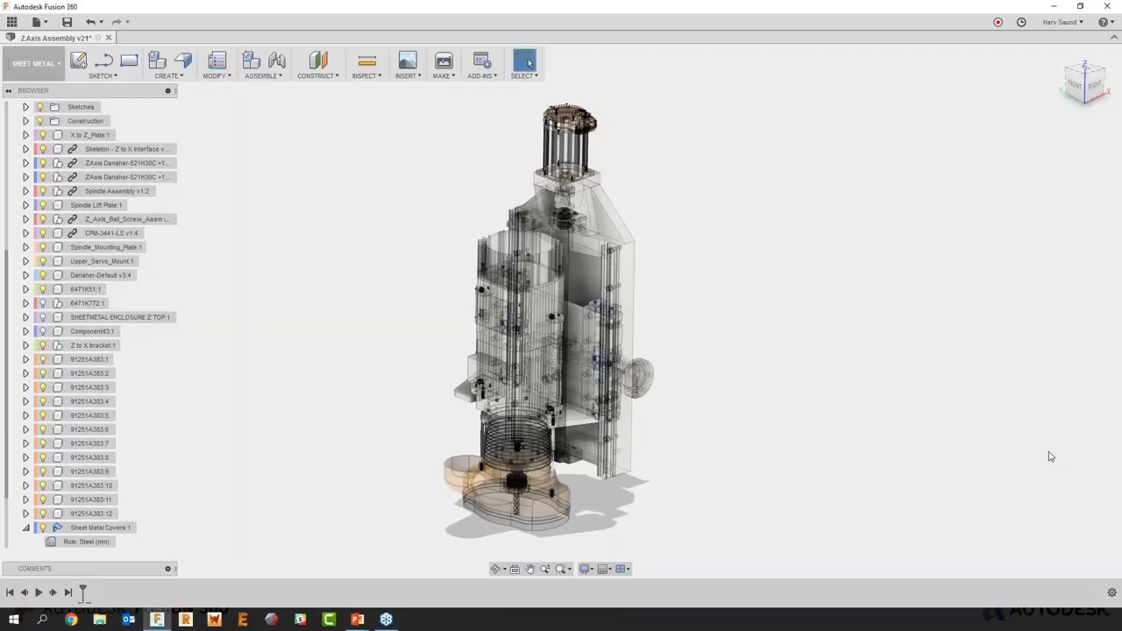
# Show the Main Sheet Metal Start sketch among the assembly's sketches and examine its profile around the spindle from the top
pyautogui.scroll(3, 154, 243)
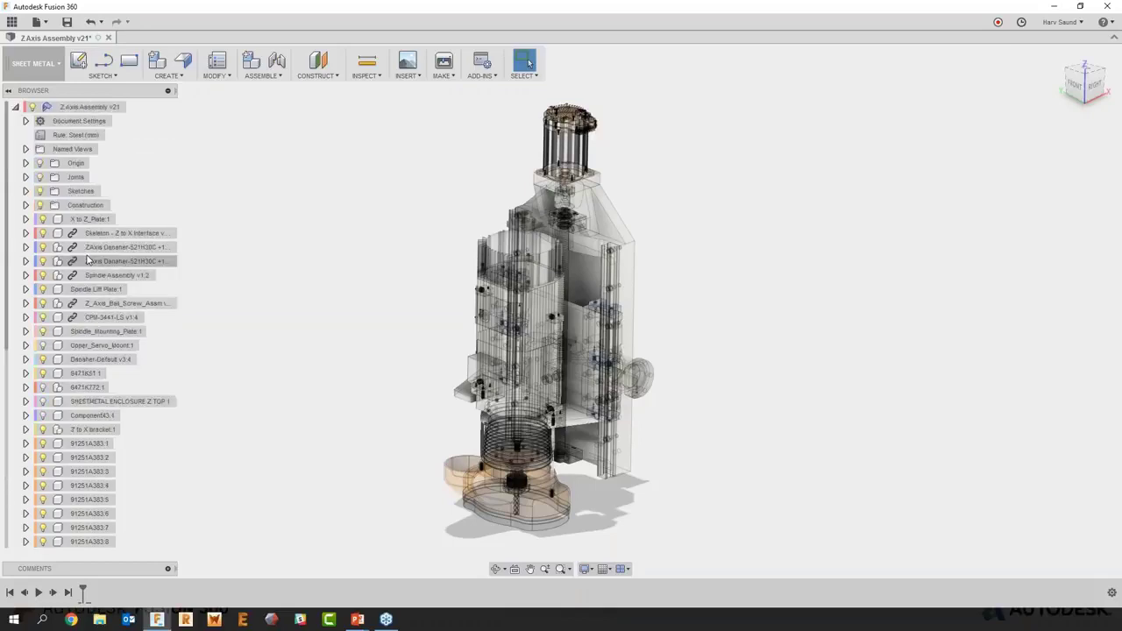
pyautogui.click(26, 191)
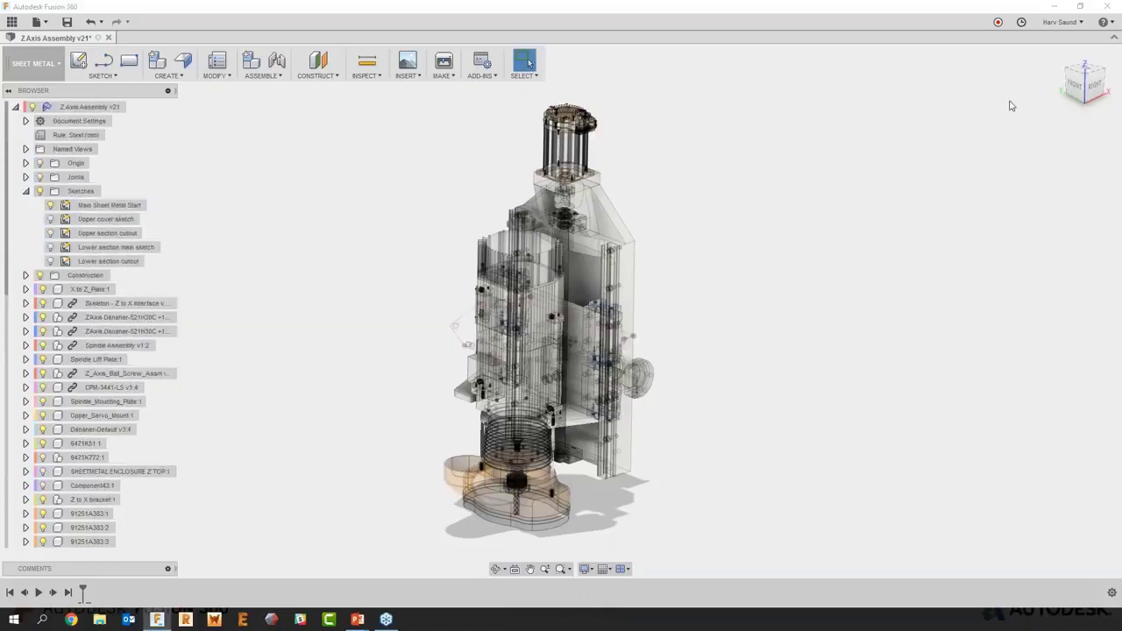
pyautogui.click(1078, 70)
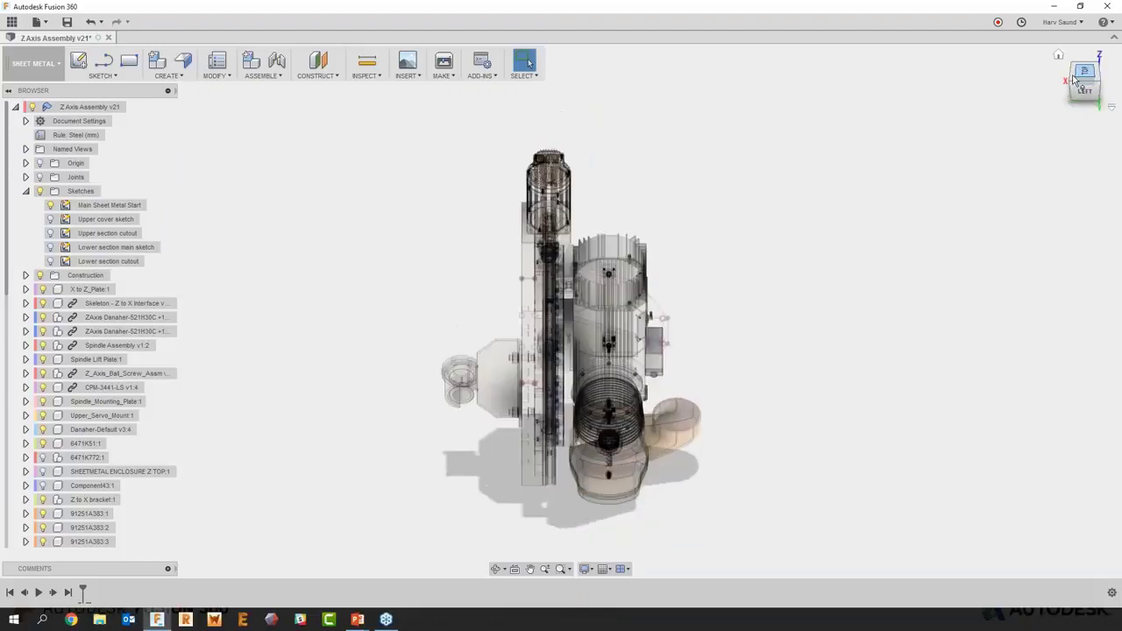
pyautogui.scroll(5, 634, 324)
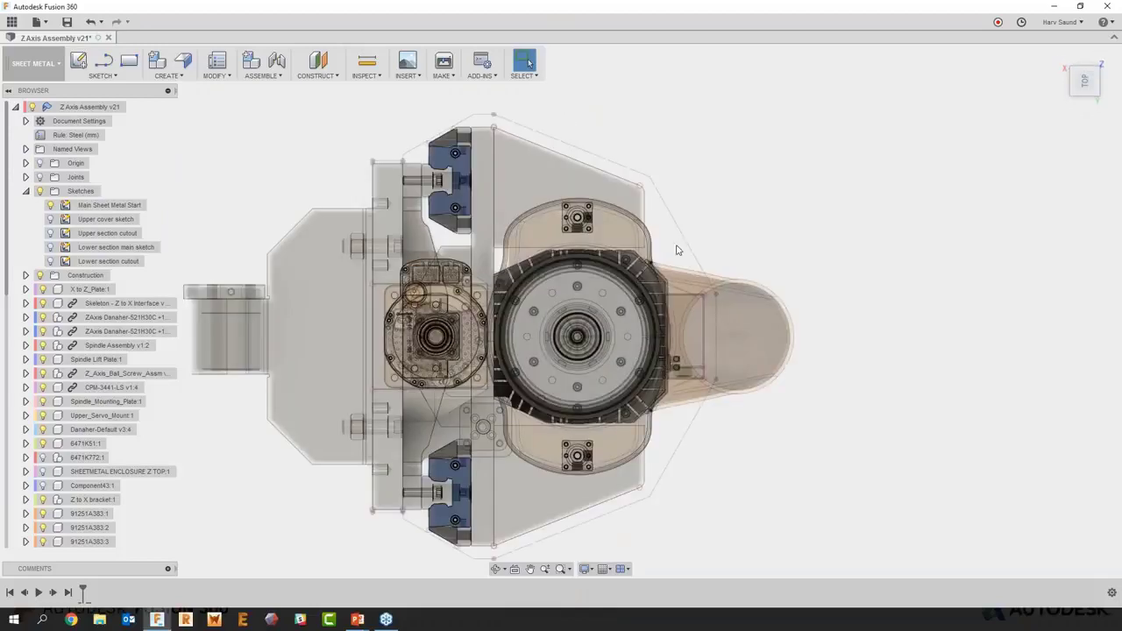
pyautogui.click(110, 205)
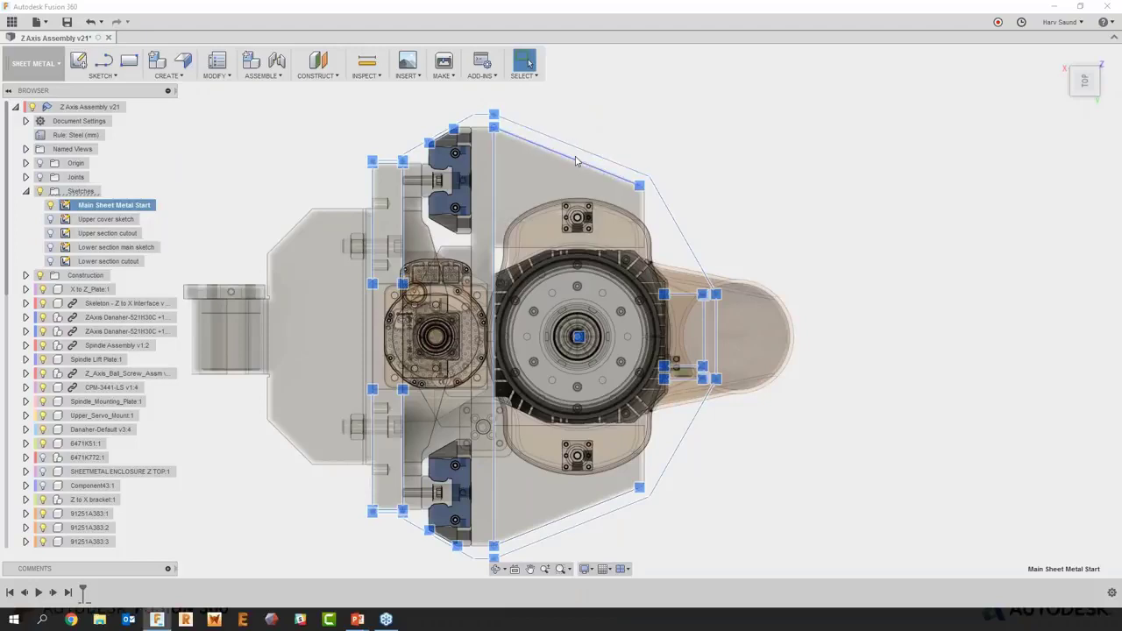
pyautogui.click(691, 158)
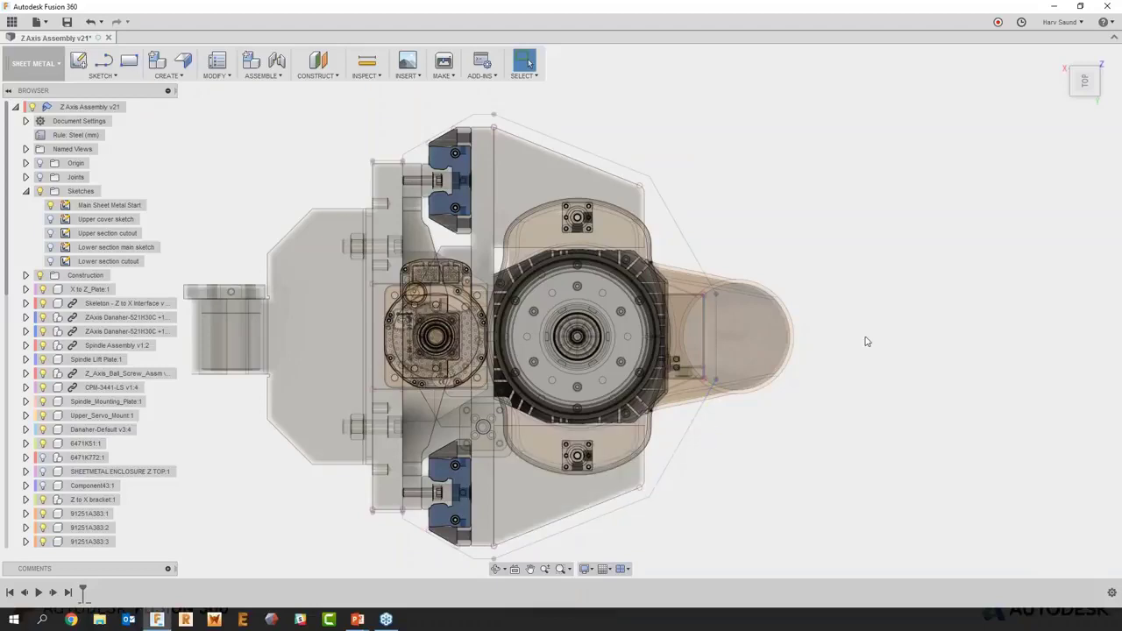
# Create a contour flange as a new body from the open Main Sheet Metal Start profile, extending it upward with a distance of -12.5 in
pyautogui.keyDown('shift'); pyautogui.moveTo(886, 325); pyautogui.dragTo(886, 326, button='middle'); pyautogui.keyUp('shift')
pyautogui.keyDown('shift'); pyautogui.moveTo(336, 174); pyautogui.dragTo(206, 117, button='middle'); pyautogui.keyUp('shift')
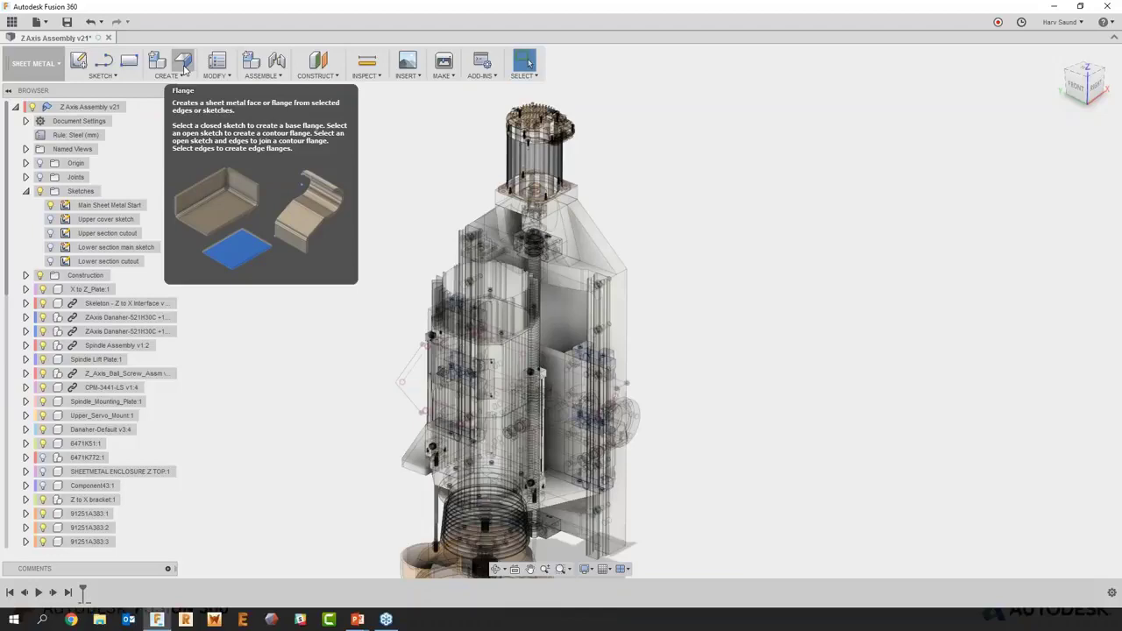
pyautogui.click(184, 69)
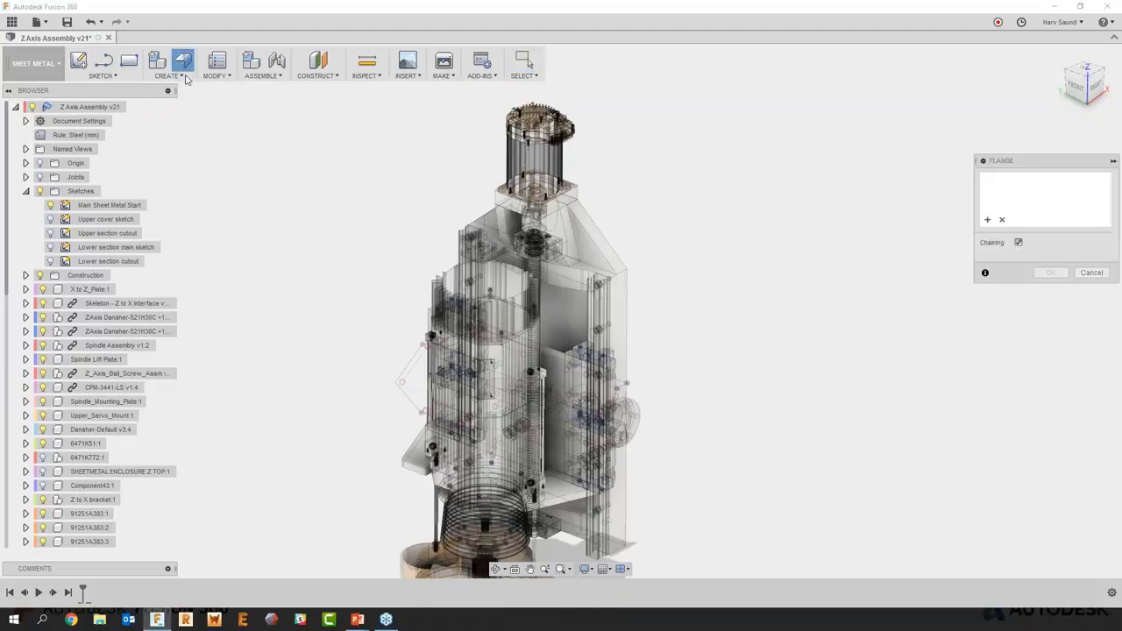
pyautogui.click(401, 399)
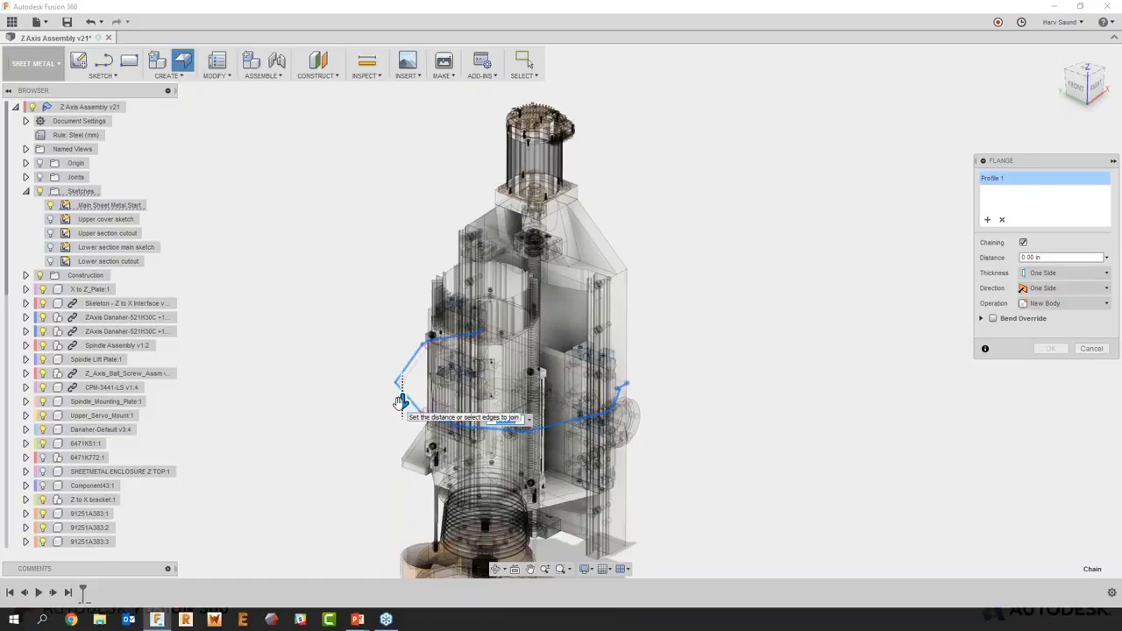
pyautogui.moveTo(400, 402); pyautogui.dragTo(403, 207)
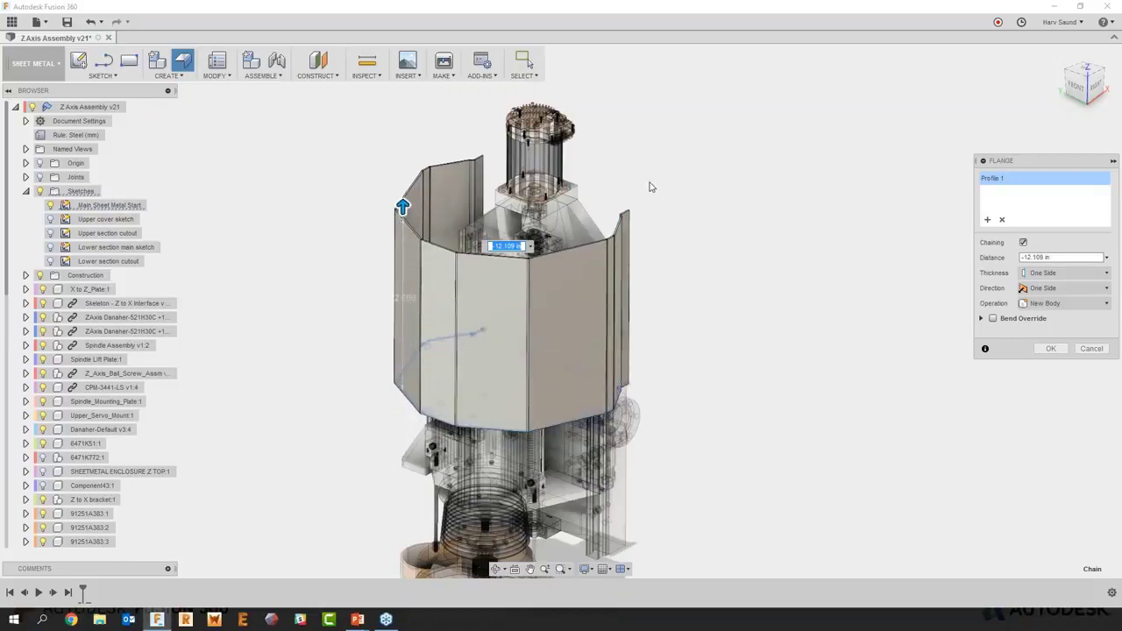
pyautogui.scroll(5, 651, 183)
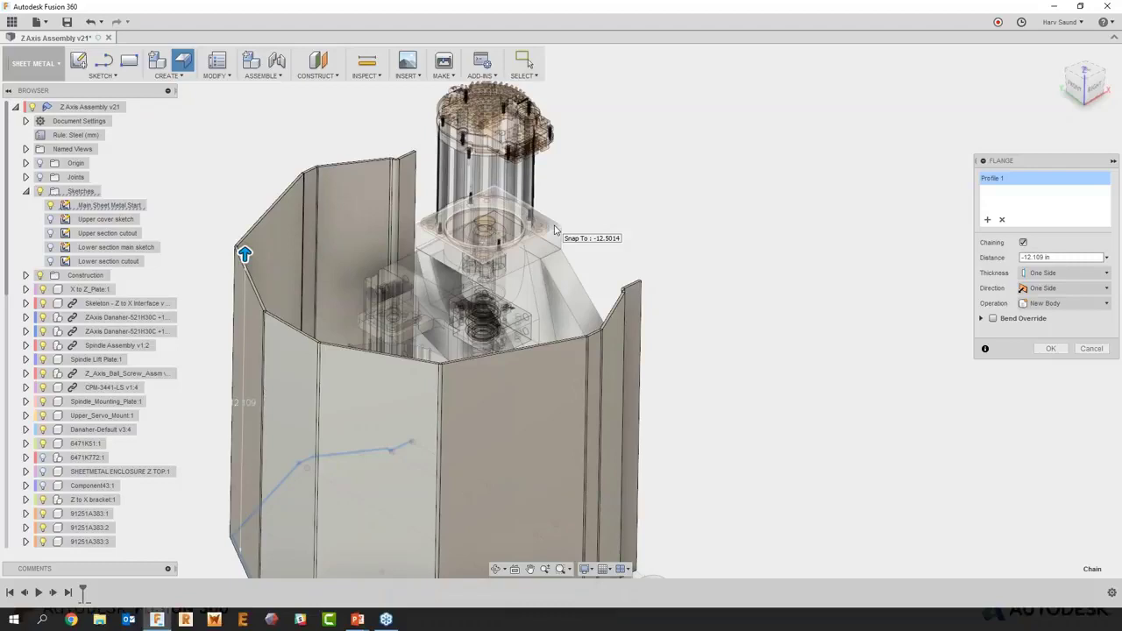
pyautogui.click(554, 230)
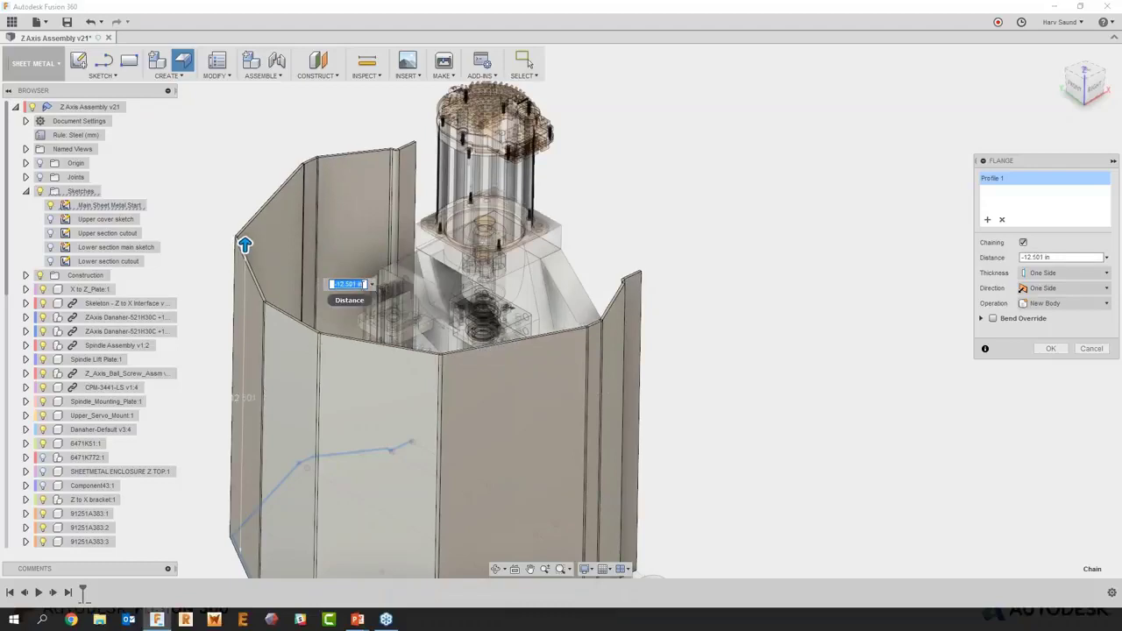
pyautogui.write('1')
pyautogui.write('12.5')
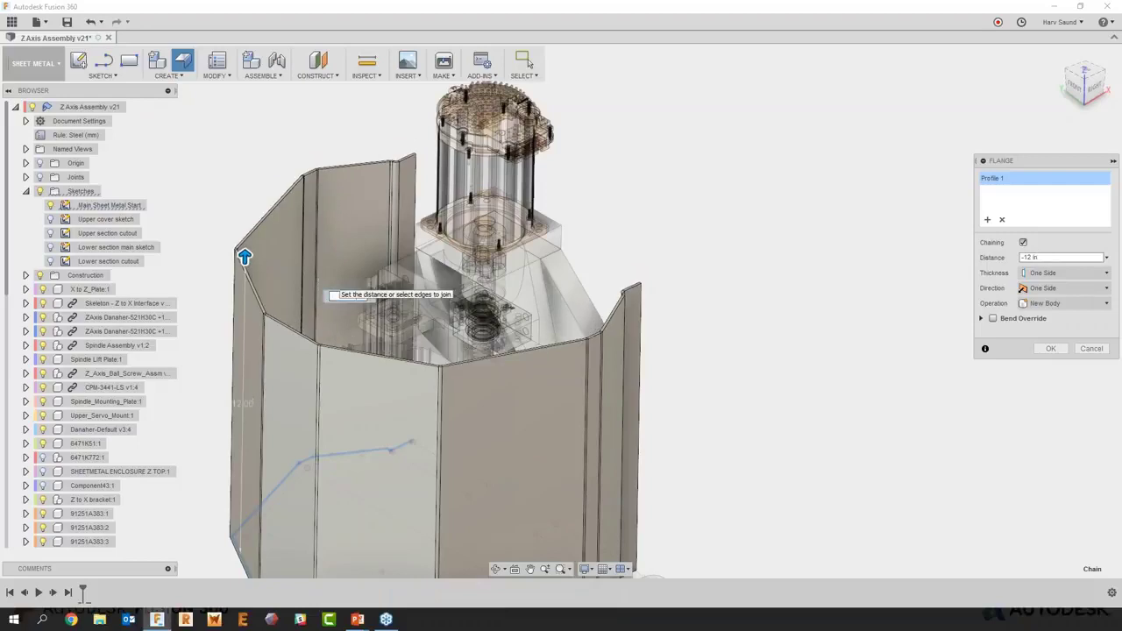
pyautogui.press('Return')
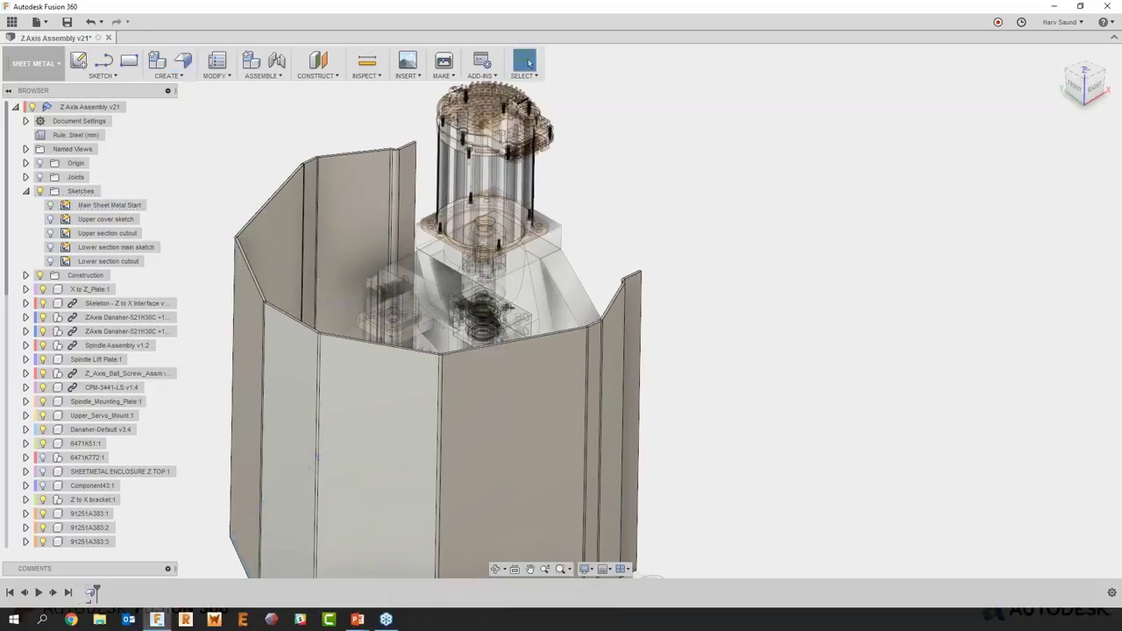
# Reopen the contour flange for editing, inspect its profile offset from above, and set its thickness to Other Side
pyautogui.keyDown('shift'); pyautogui.moveTo(756, 325); pyautogui.dragTo(713, 299, button='middle'); pyautogui.keyUp('shift')
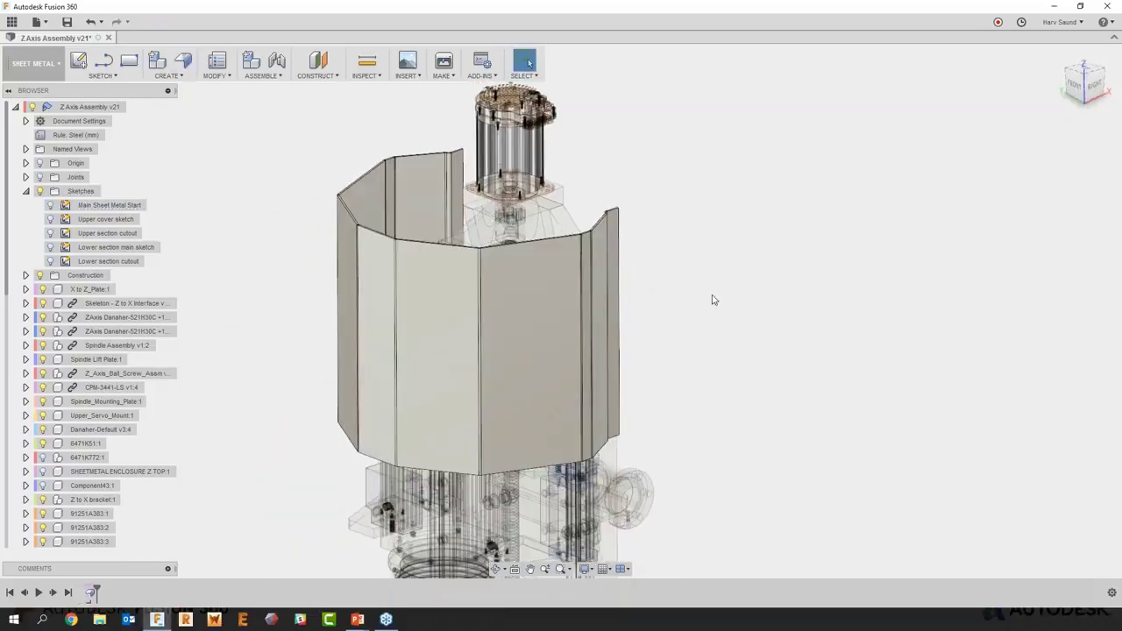
pyautogui.click(91, 593)
pyautogui.rightClick(91, 594)
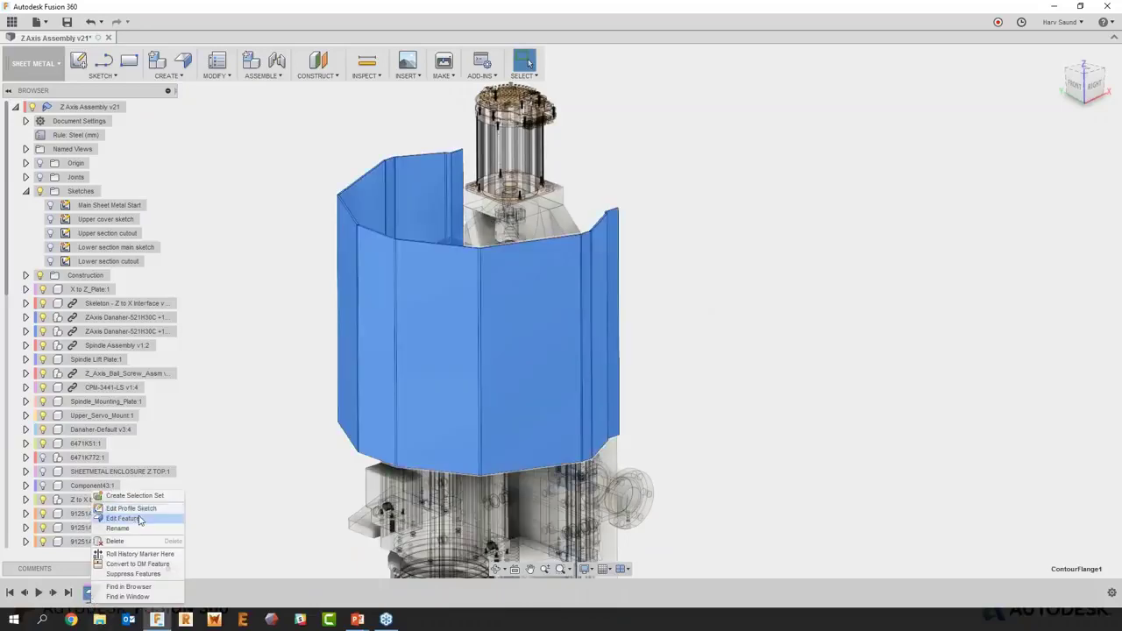
pyautogui.click(131, 515)
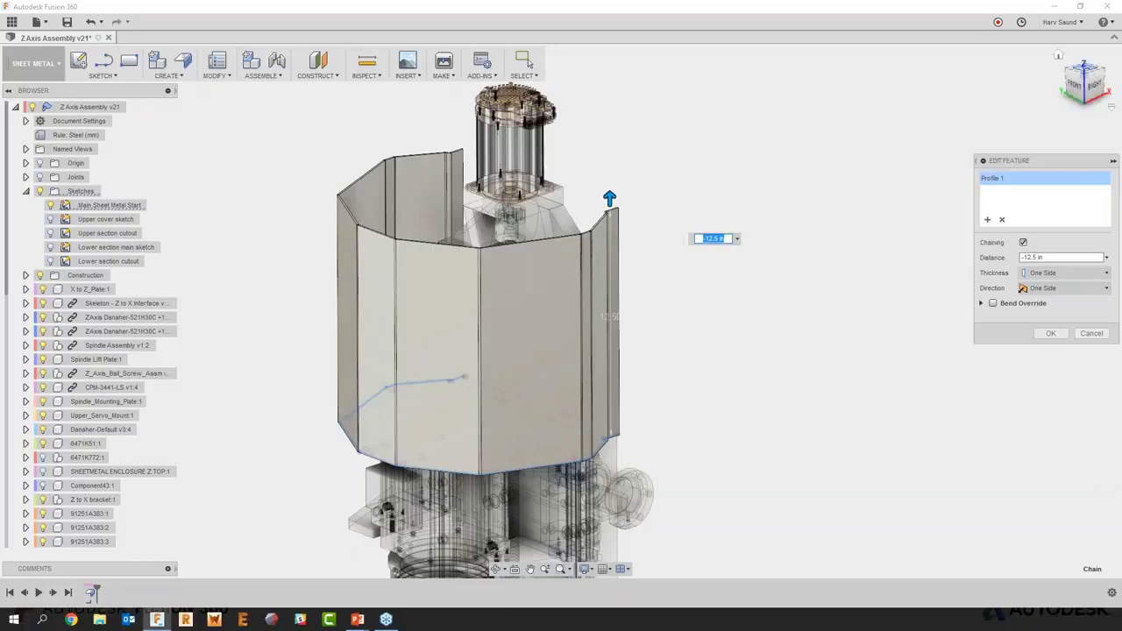
pyautogui.moveTo(1086, 73); pyautogui.dragTo(1078, 87)
pyautogui.click(1087, 72)
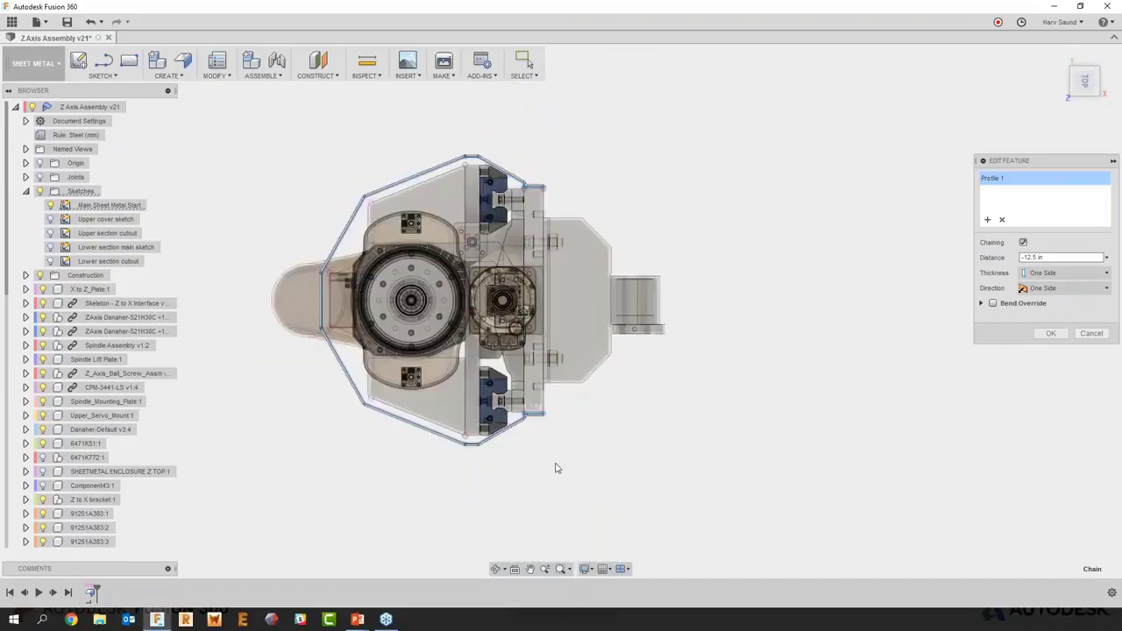
pyautogui.scroll(5, 520, 450)
pyautogui.scroll(3, 533, 413)
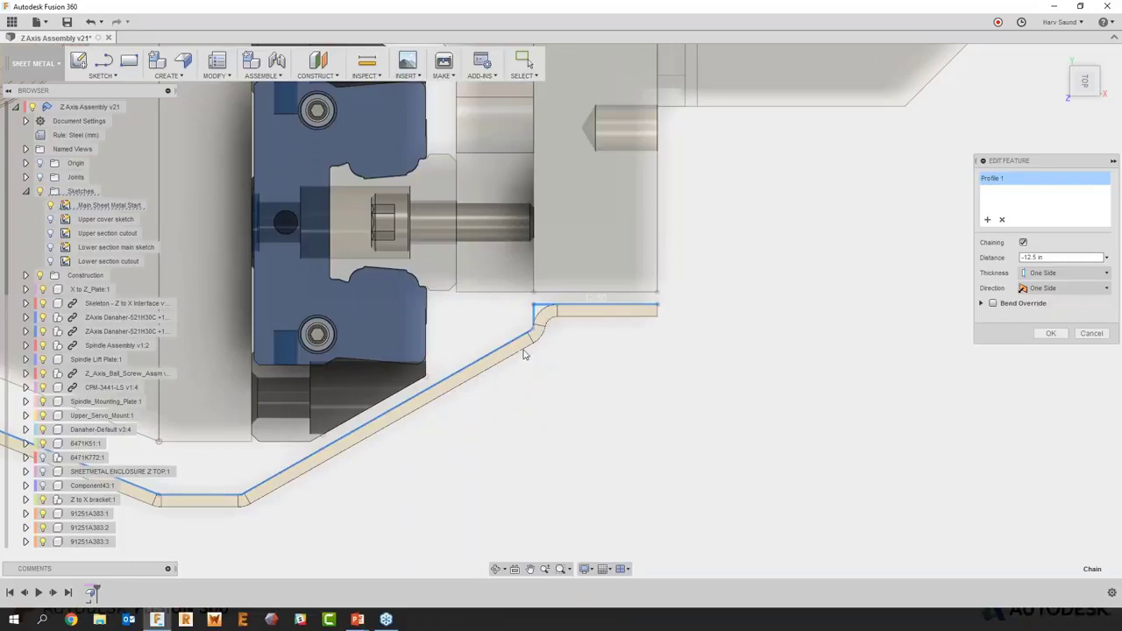
pyautogui.click(1057, 274)
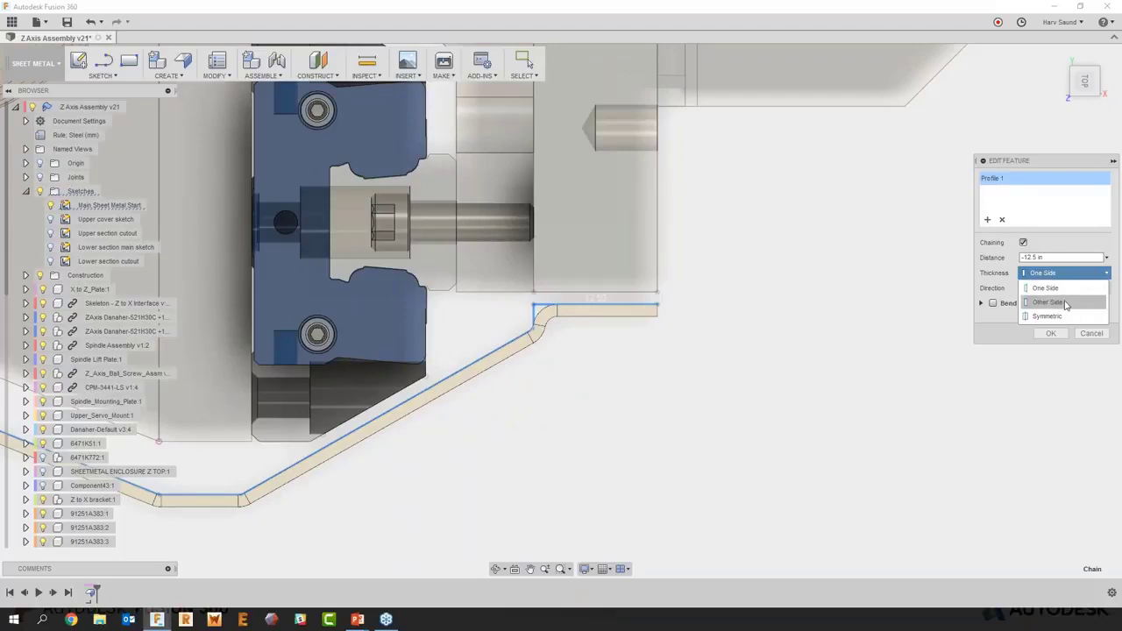
pyautogui.click(1065, 303)
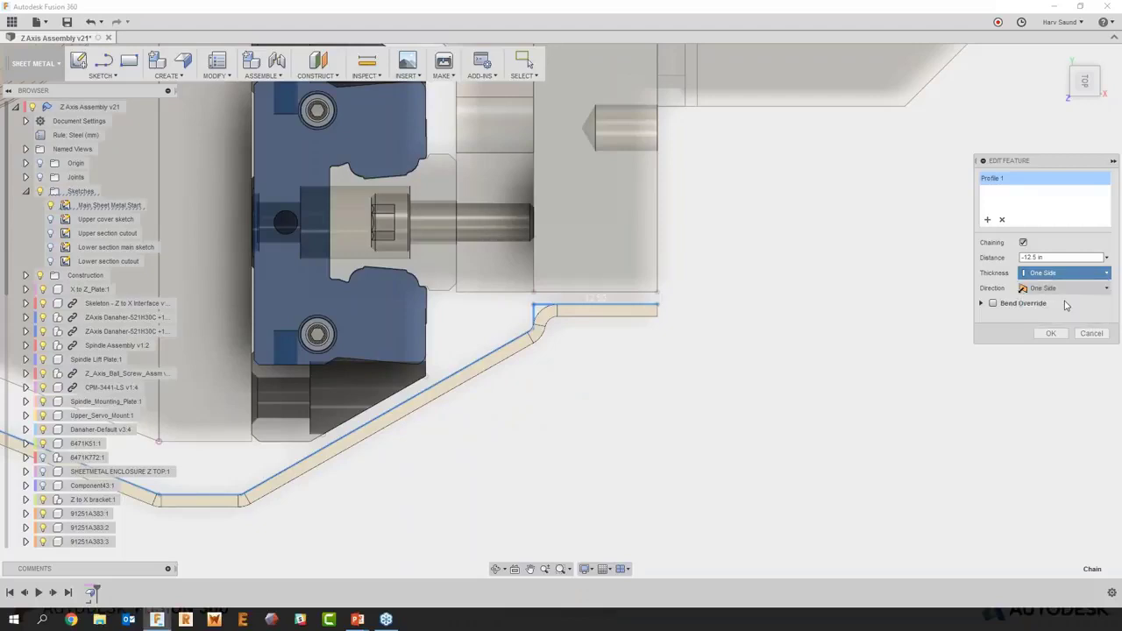
# Try Symmetric thickness on the contour flange profile, and return it to Other Side
pyautogui.click(1060, 273)
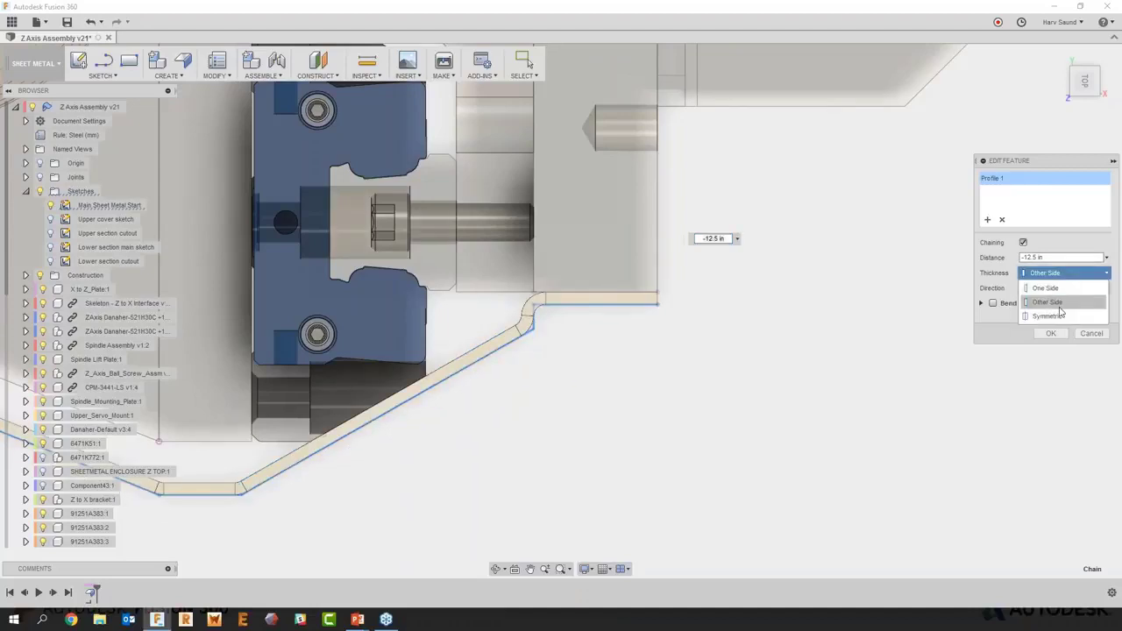
pyautogui.click(1059, 316)
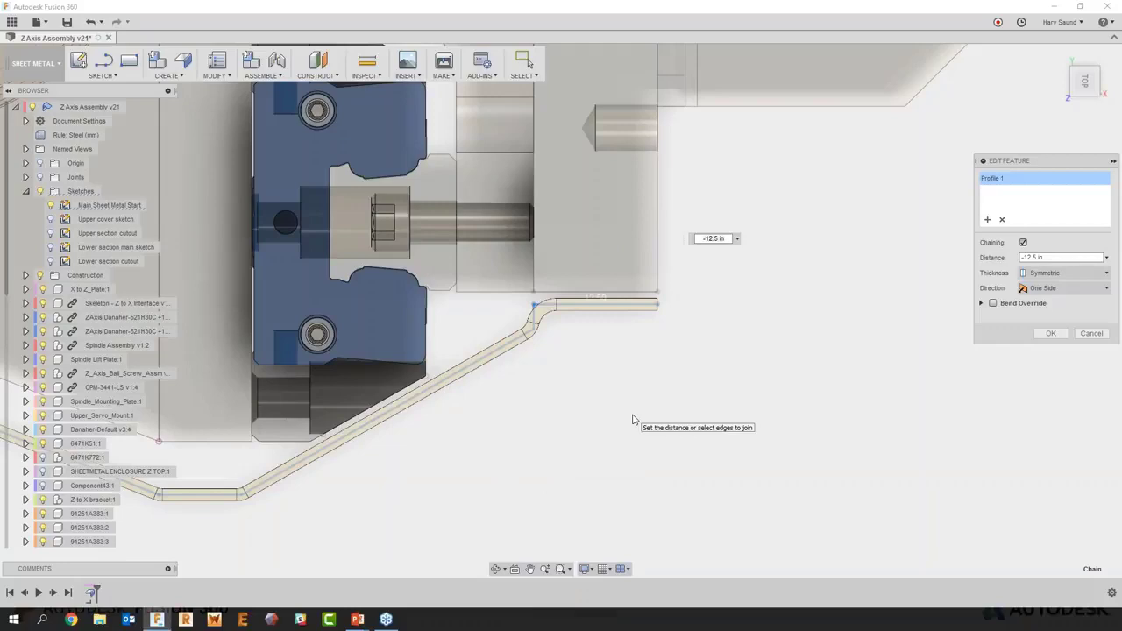
pyautogui.click(1052, 272)
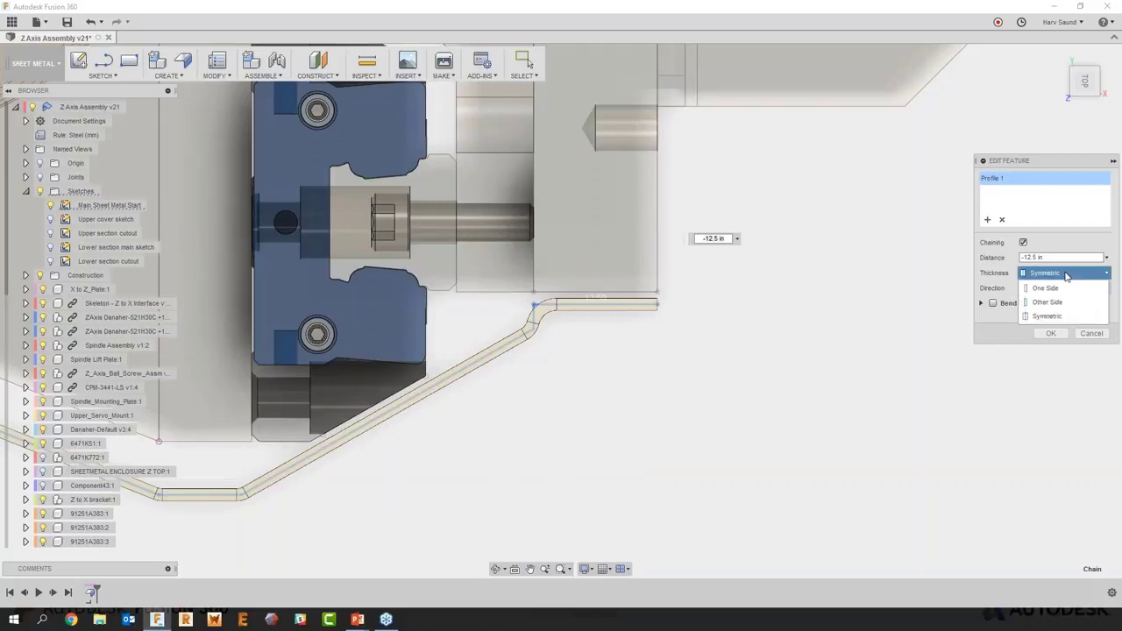
pyautogui.click(1062, 302)
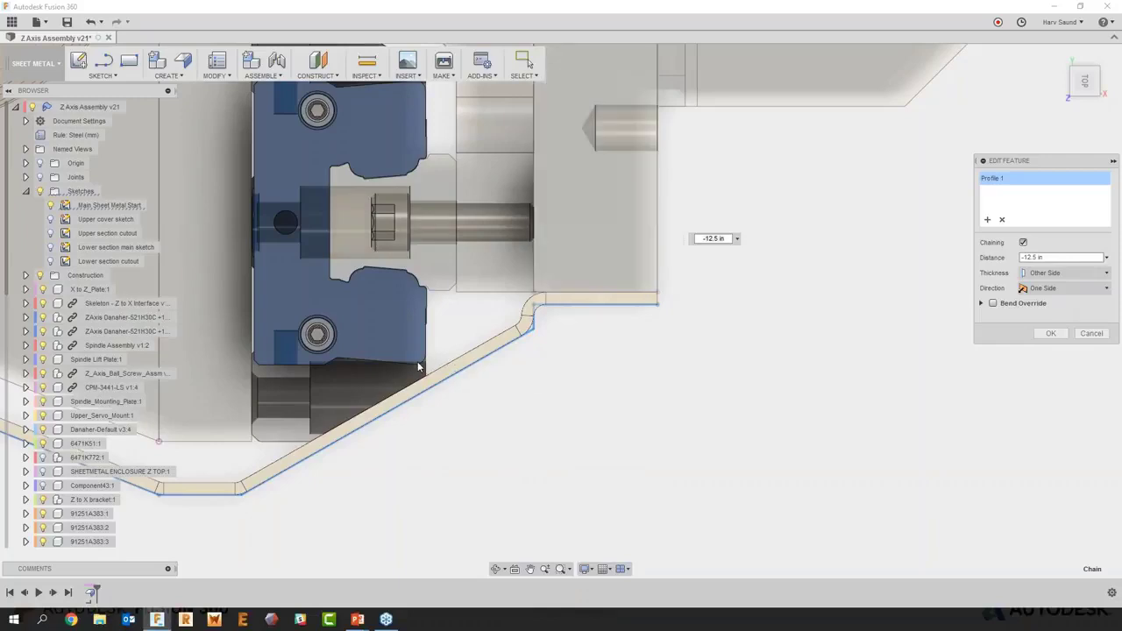
# Check the contour flange's bend override and direction options, and apply the edited feature
pyautogui.click(992, 304)
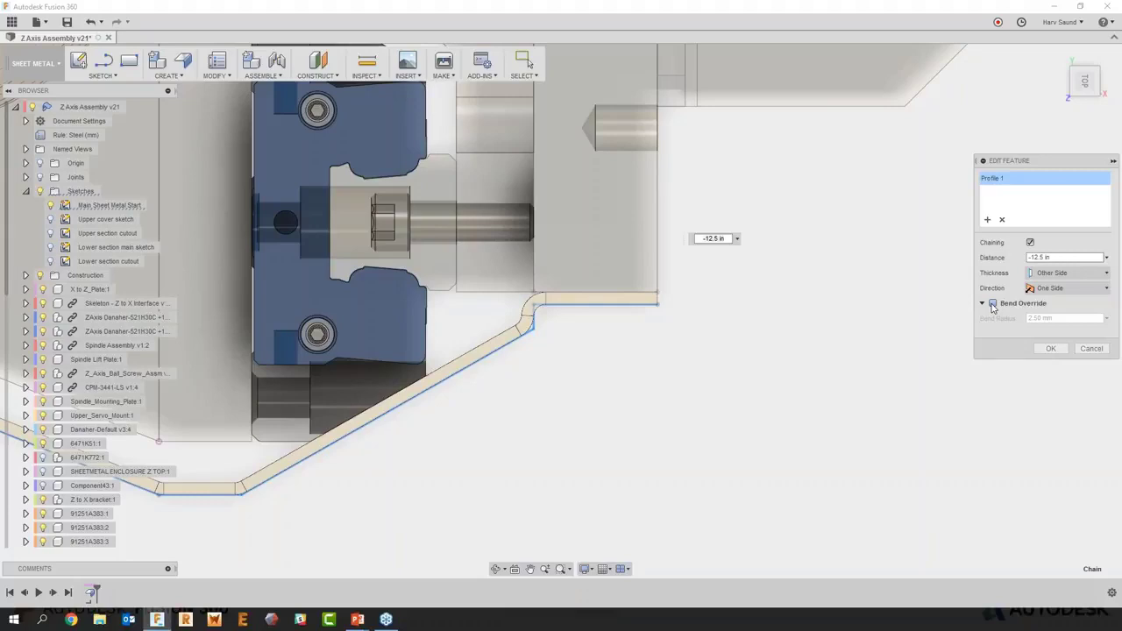
pyautogui.click(1055, 289)
pyautogui.click(1056, 290)
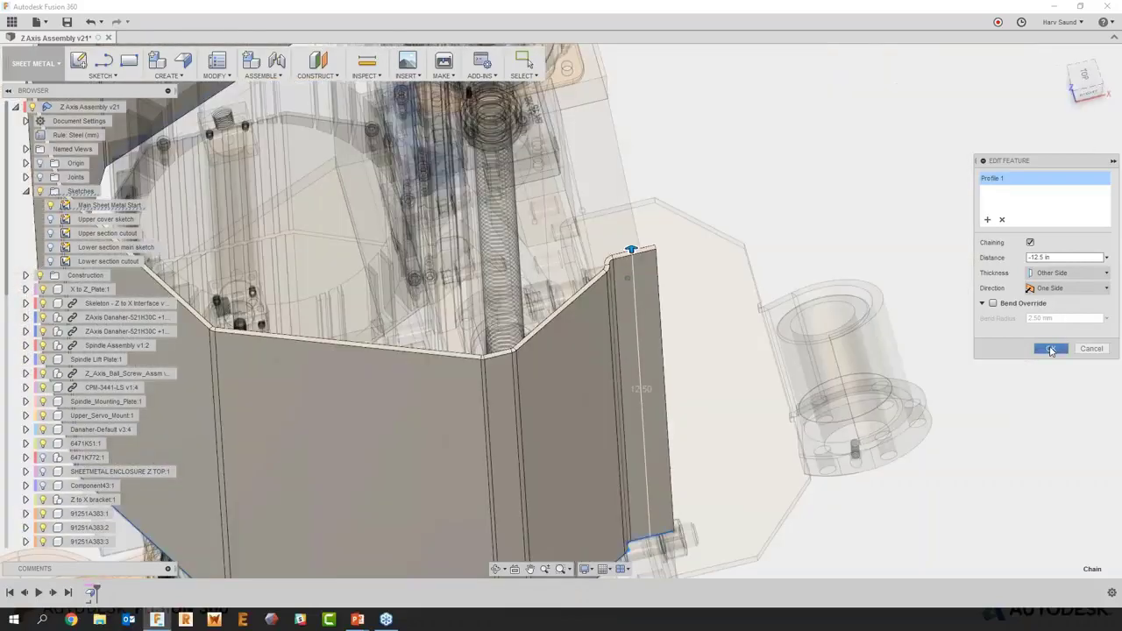
pyautogui.click(1051, 349)
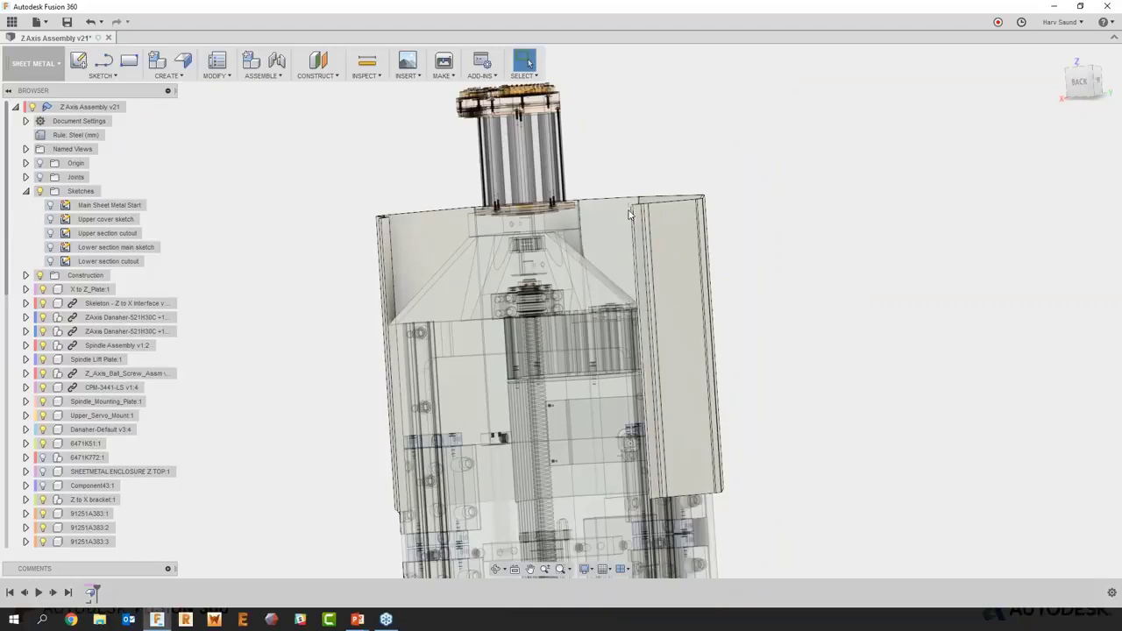
# Start a flange on the cover's two open vertical end edges with a height of about 2.04 in
pyautogui.keyDown('shift'); pyautogui.moveTo(568, 277); pyautogui.dragTo(743, 208, button='middle'); pyautogui.keyUp('shift')
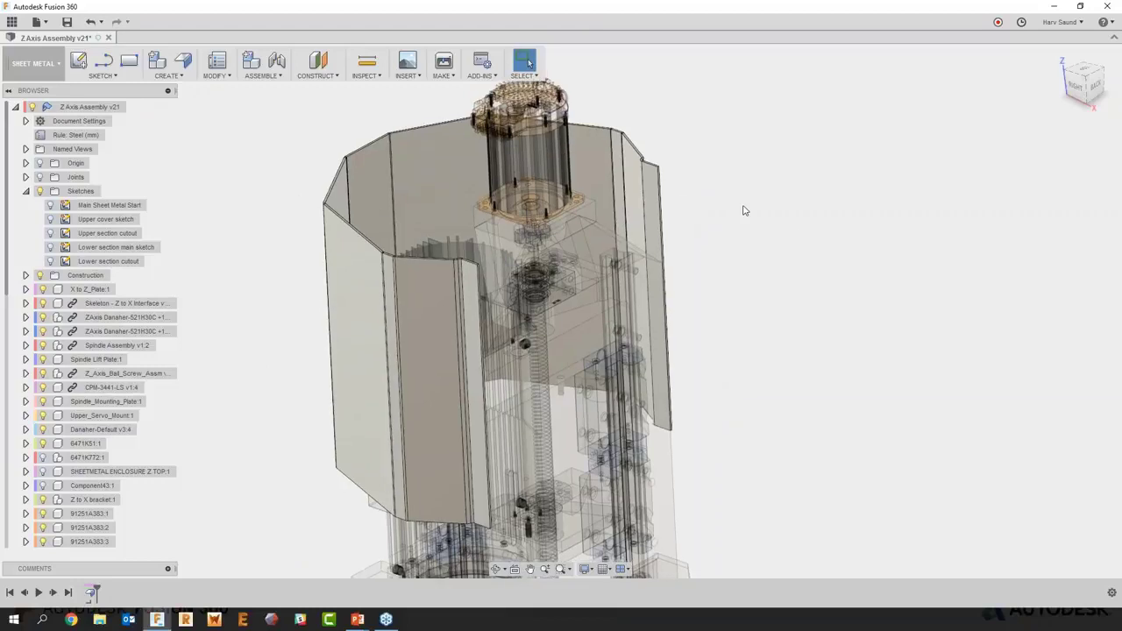
pyautogui.rightClick(744, 208)
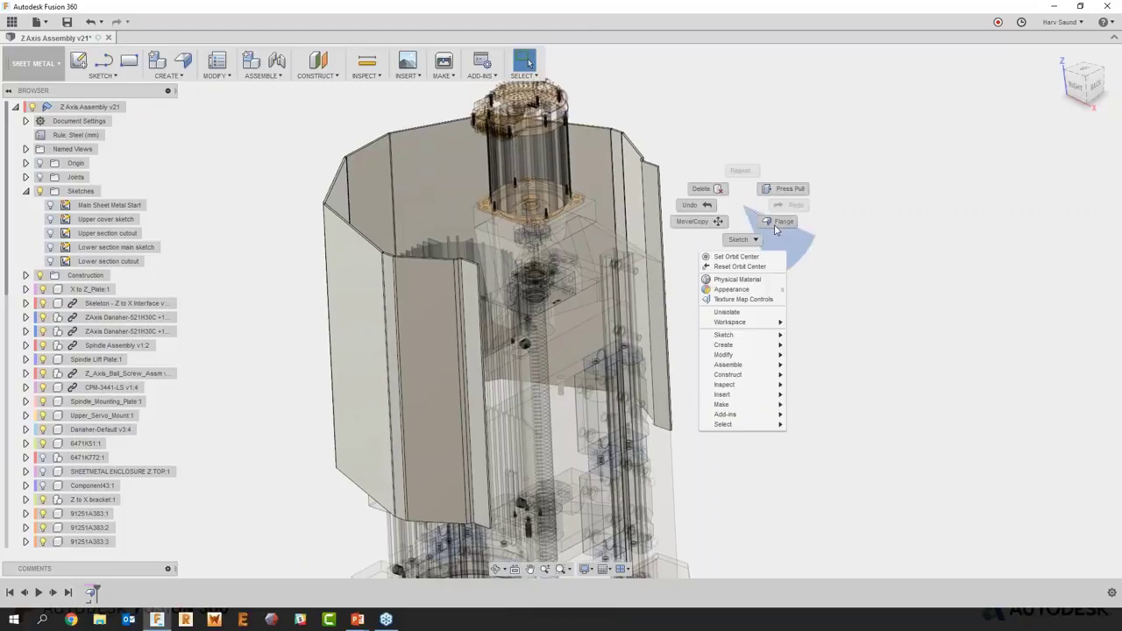
pyautogui.click(776, 226)
pyautogui.scroll(3, 778, 226)
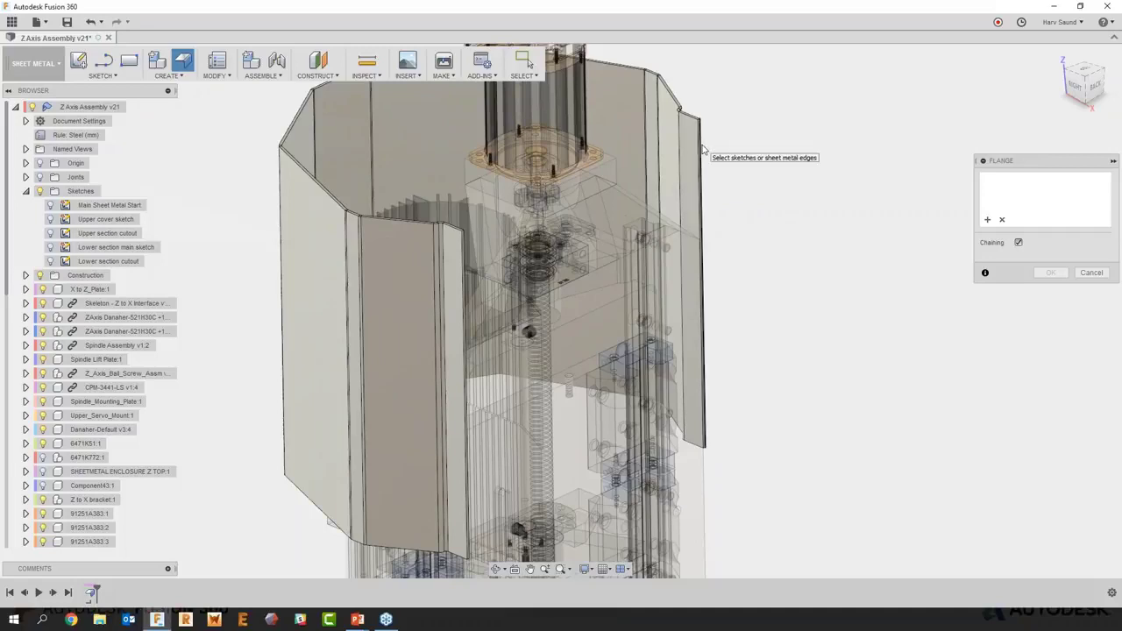
pyautogui.click(701, 145)
pyautogui.click(462, 279)
pyautogui.keyDown('shift'); pyautogui.moveTo(439, 324); pyautogui.dragTo(418, 287, button='middle'); pyautogui.keyUp('shift')
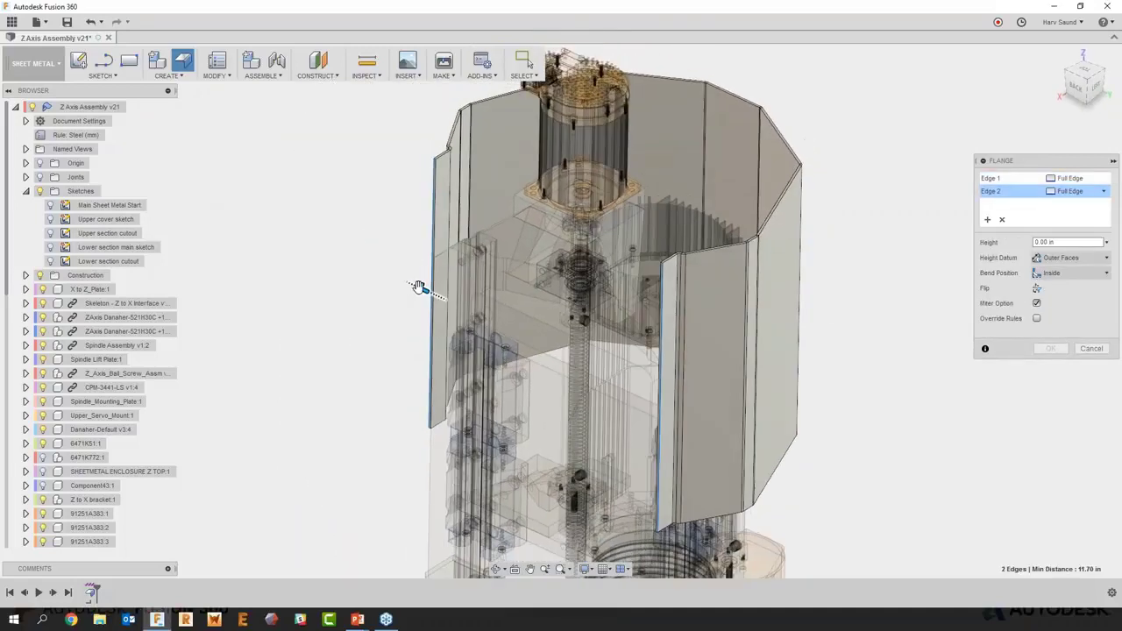
pyautogui.moveTo(419, 285); pyautogui.dragTo(377, 271)
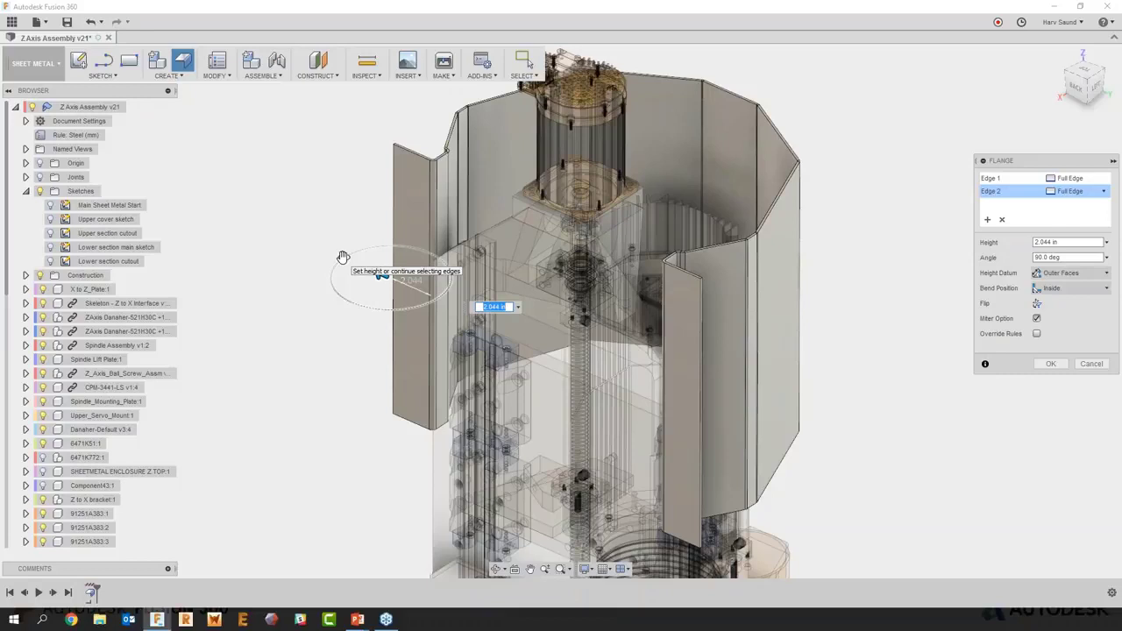
# Turn both flanges inward across the back opening at -90 degrees and set their height to 4 in
pyautogui.moveTo(381, 274); pyautogui.dragTo(519, 334)
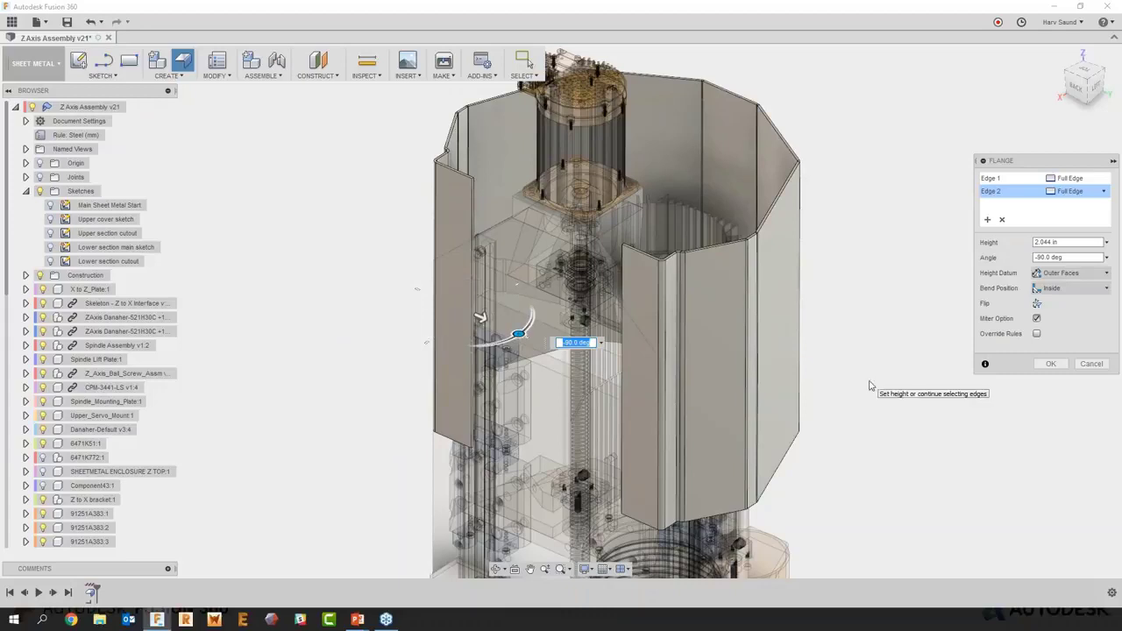
pyautogui.click(482, 319)
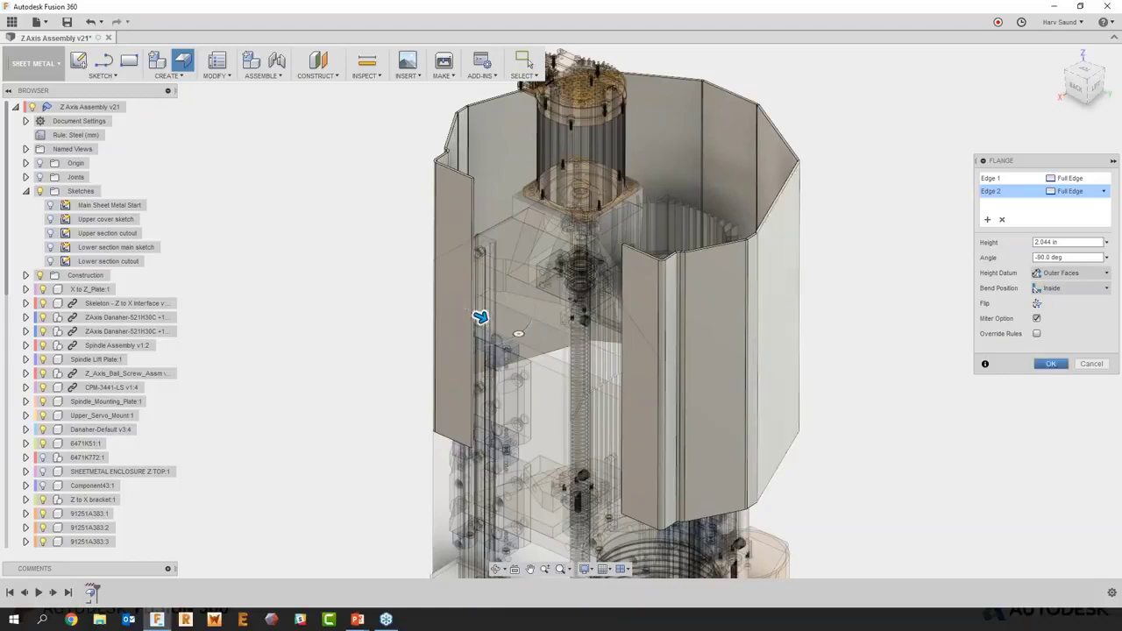
pyautogui.moveTo(487, 320); pyautogui.dragTo(500, 326)
pyautogui.write('4')
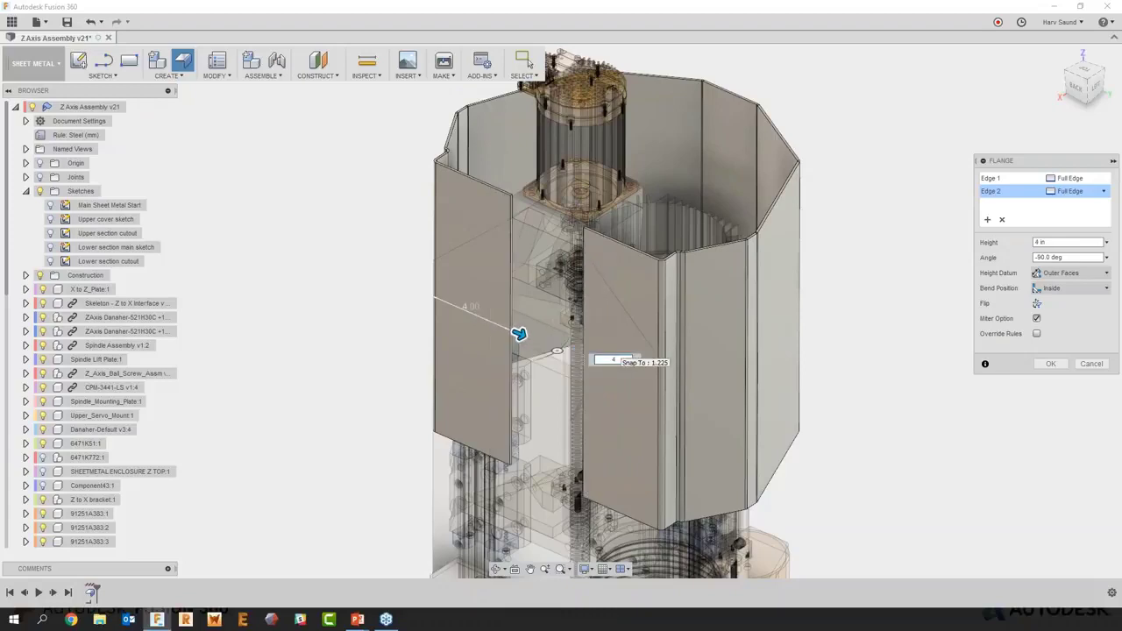
# Review the flange's bend position and height datum choices, and examine both flanges and the gap between them from the back
pyautogui.click(1083, 289)
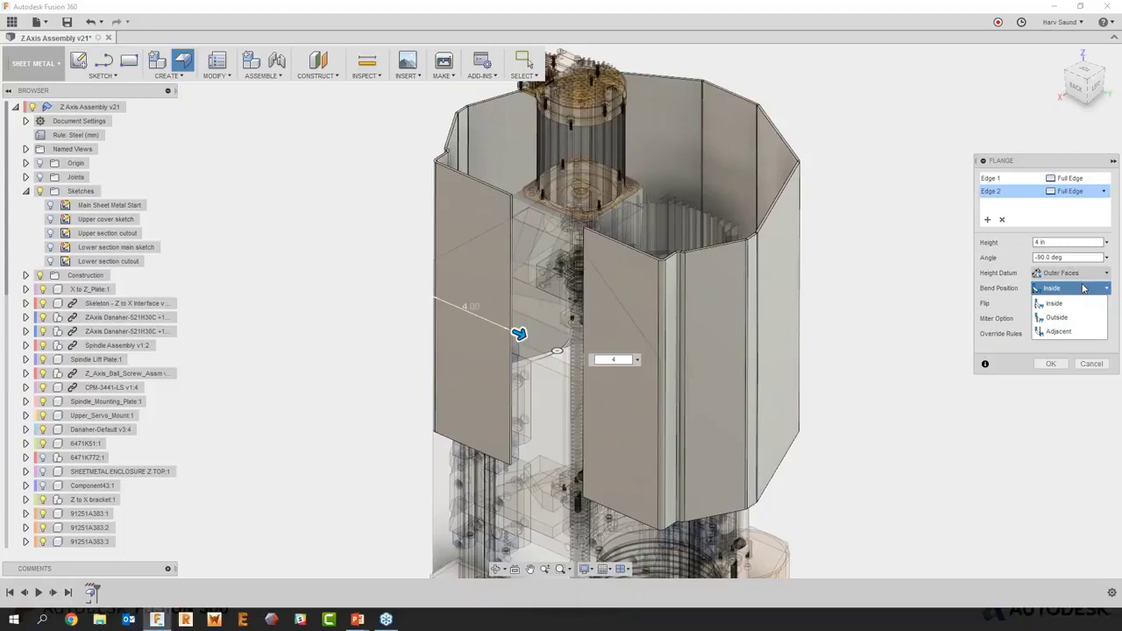
pyautogui.click(1083, 288)
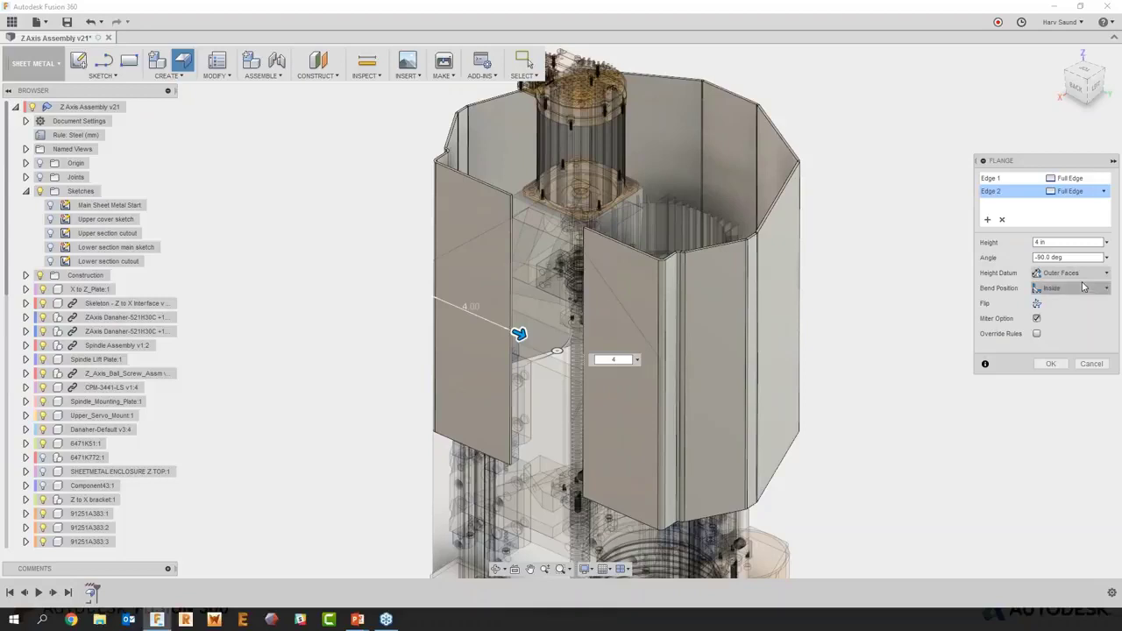
pyautogui.click(1080, 273)
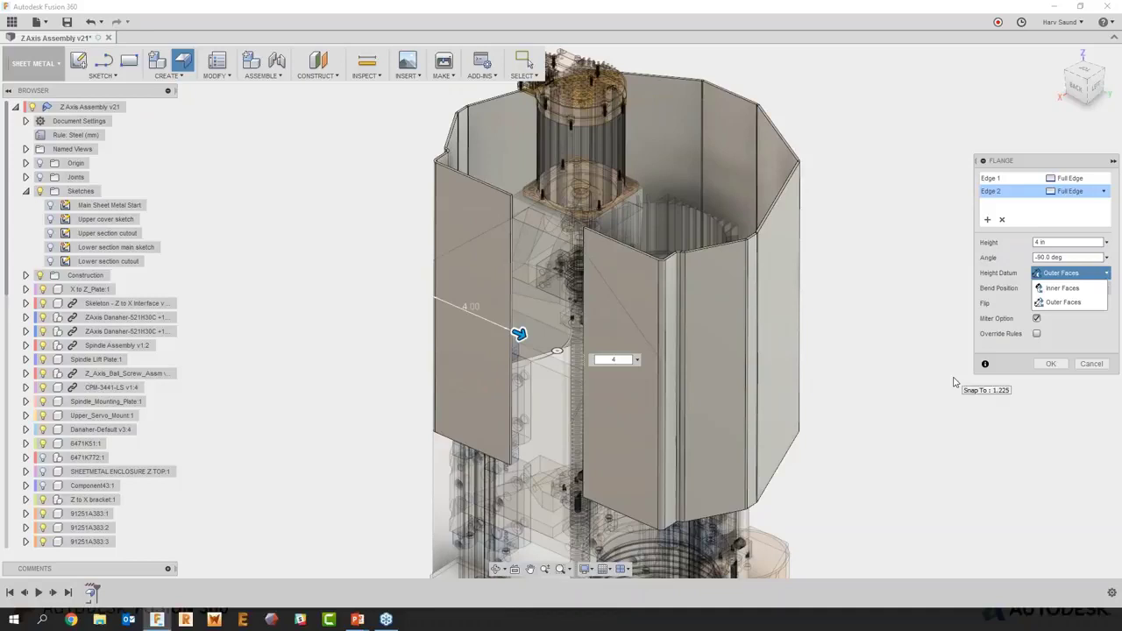
pyautogui.click(1076, 85)
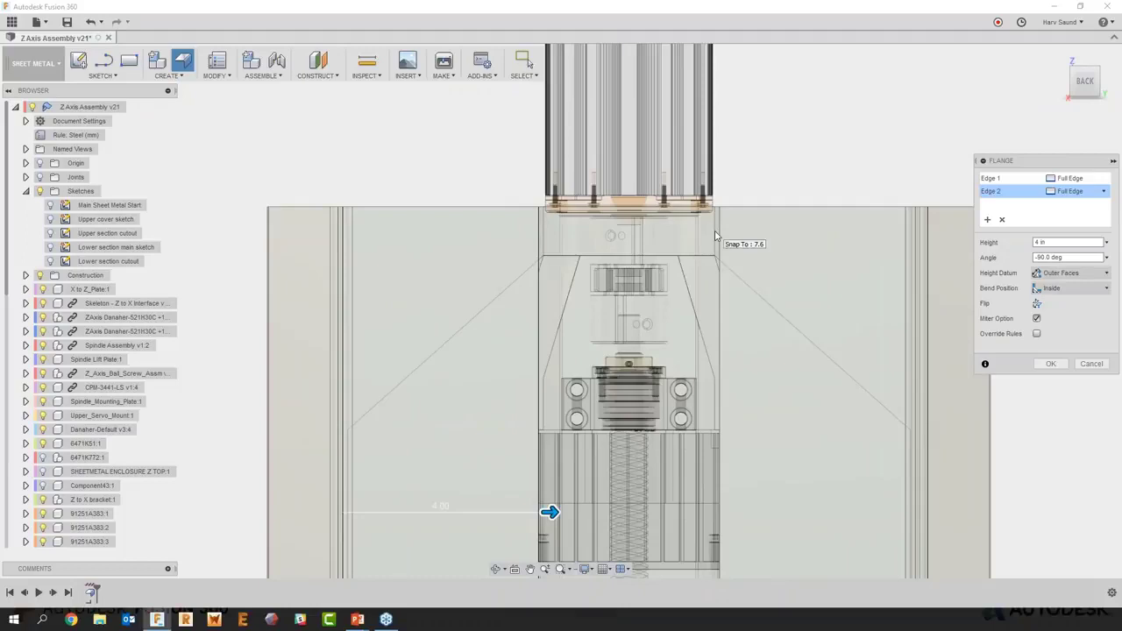
pyautogui.scroll(-3, 719, 241)
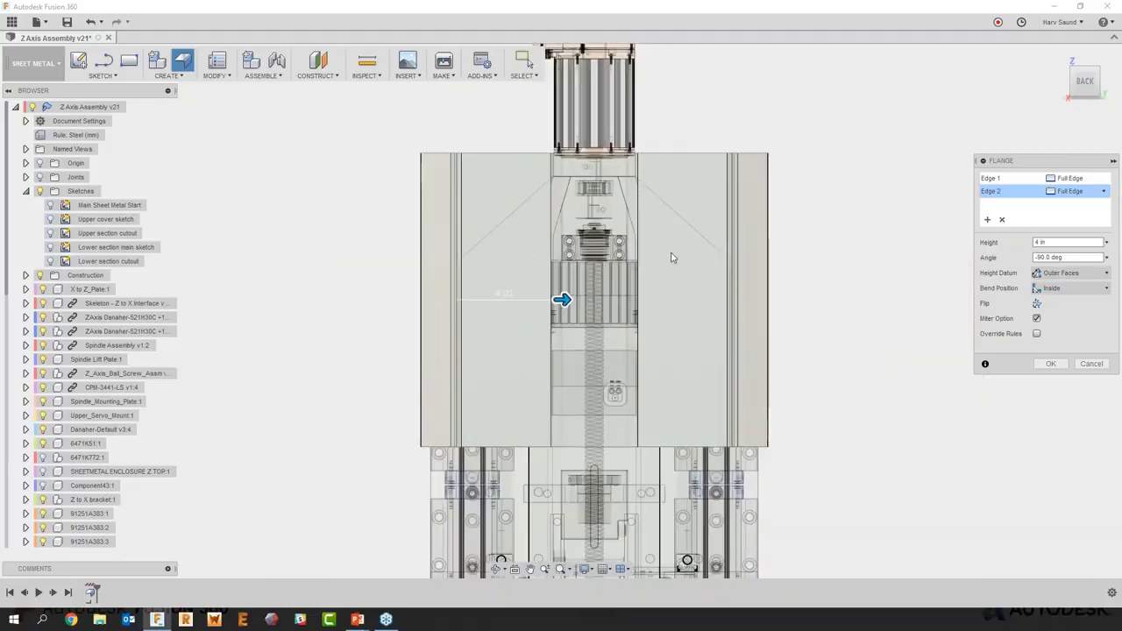
pyautogui.moveTo(804, 267)
pyautogui.keyDown('shift'); pyautogui.mouseDown(button='middle')
pyautogui.moveTo(824, 252)
pyautogui.moveTo(824, 265)
pyautogui.mouseUp(button='middle'); pyautogui.keyUp('shift')
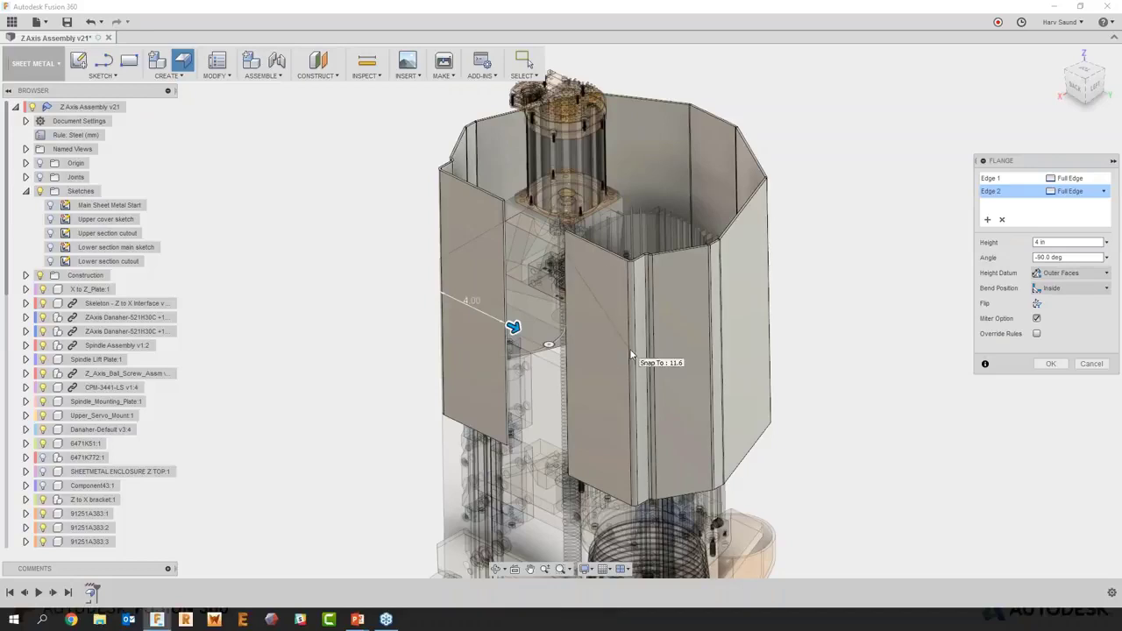
# Try a Symmetric width on the second flange edge with distances of about 8.69 in and about 4.47 in
pyautogui.click(1096, 192)
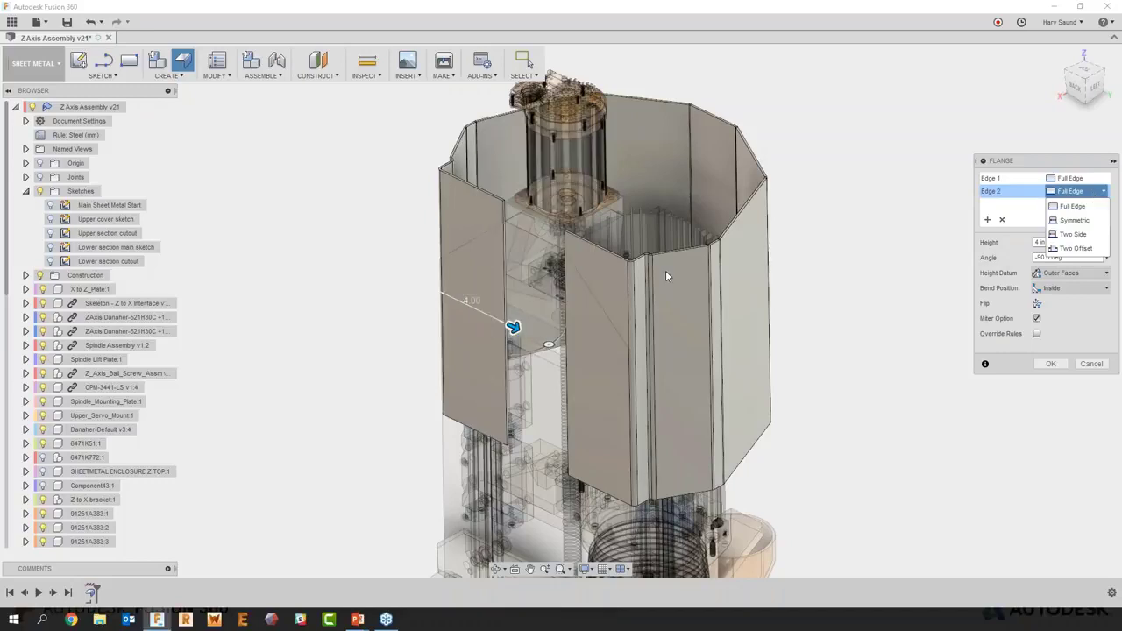
pyautogui.click(1076, 220)
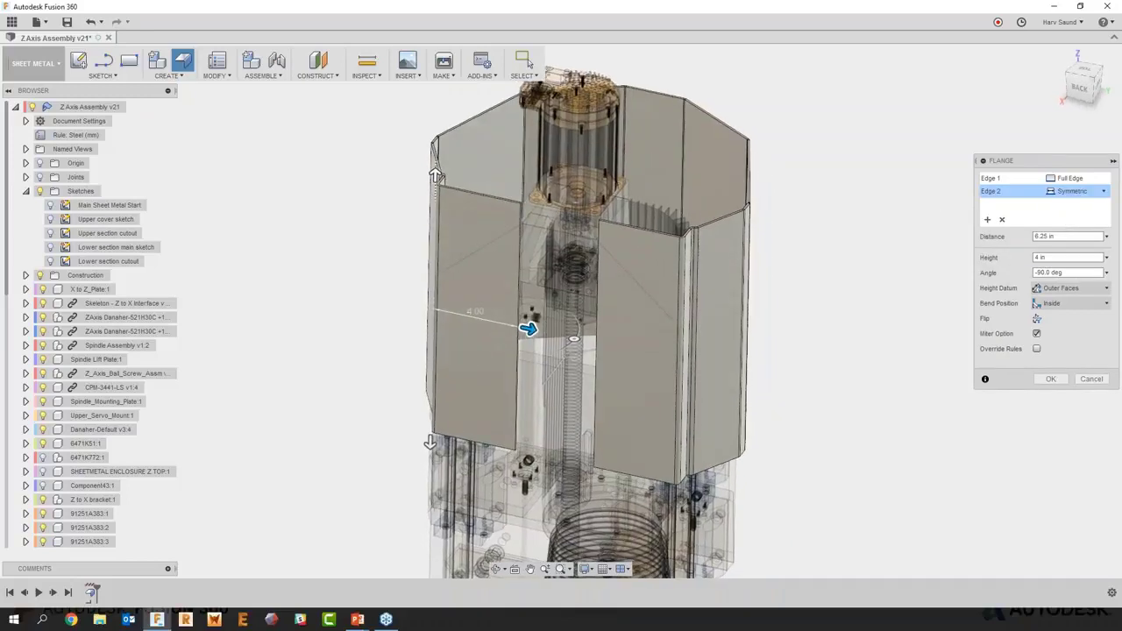
pyautogui.moveTo(436, 174); pyautogui.dragTo(438, 125)
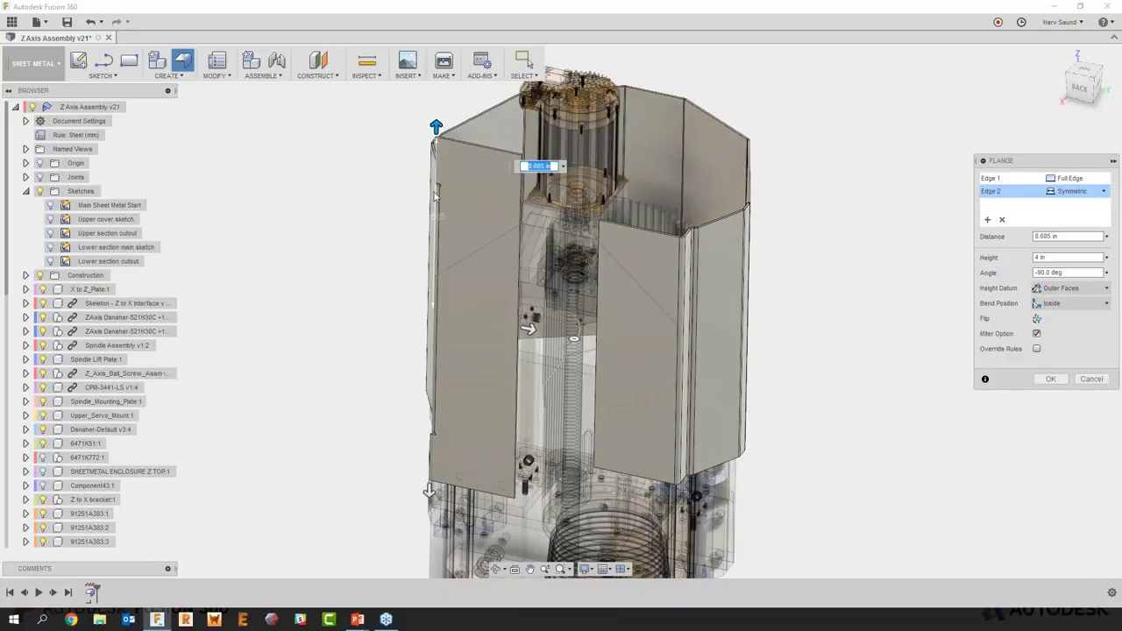
pyautogui.moveTo(435, 129); pyautogui.dragTo(421, 219)
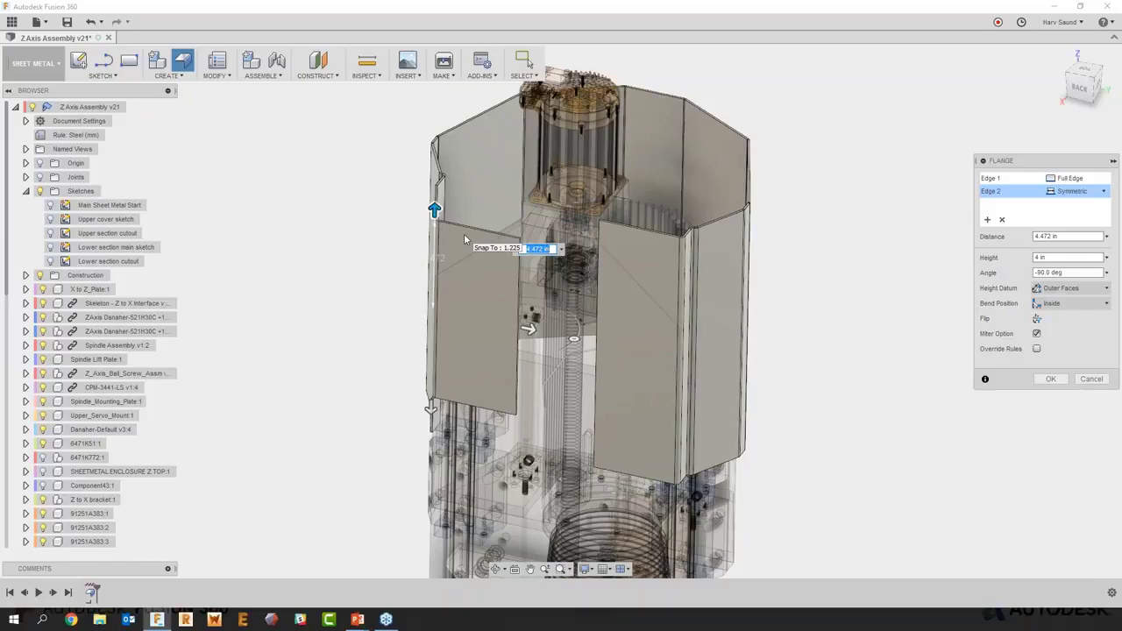
# Try a Two Side width on the second flange edge with distances of about 9.78 in and 8.76 in, and return it to Full Edge
pyautogui.click(1071, 191)
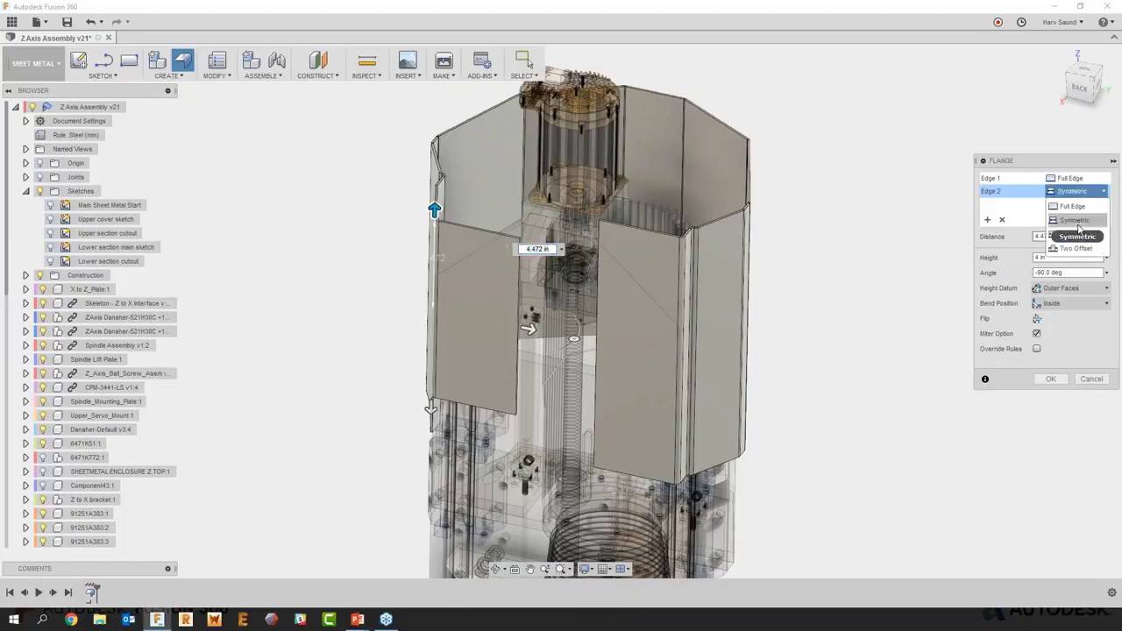
pyautogui.click(1071, 235)
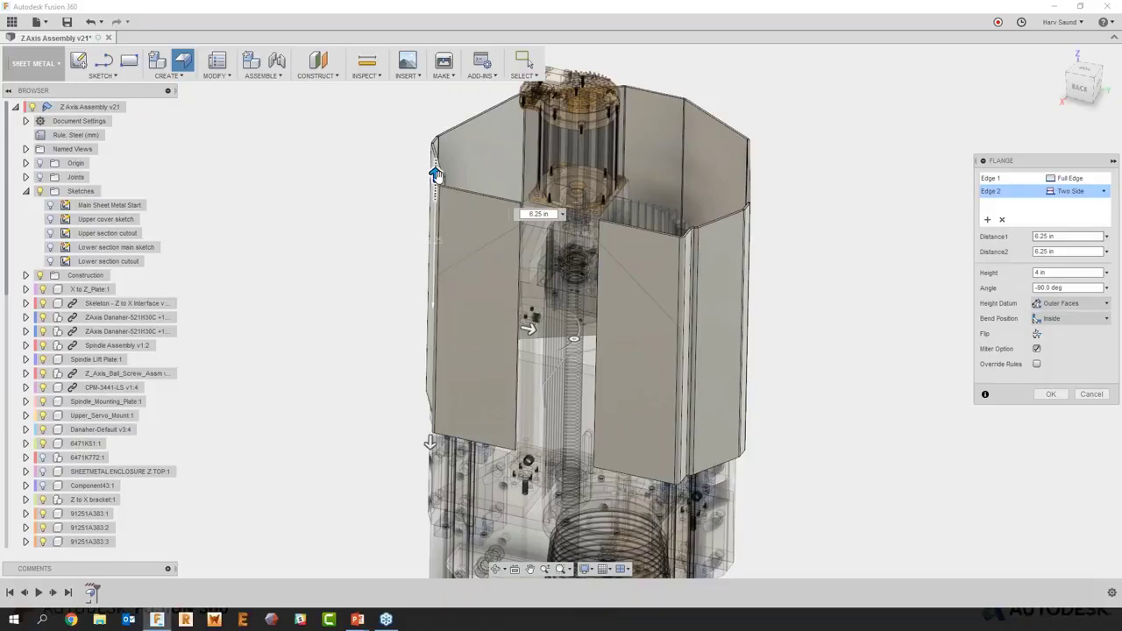
pyautogui.moveTo(435, 175); pyautogui.dragTo(435, 125)
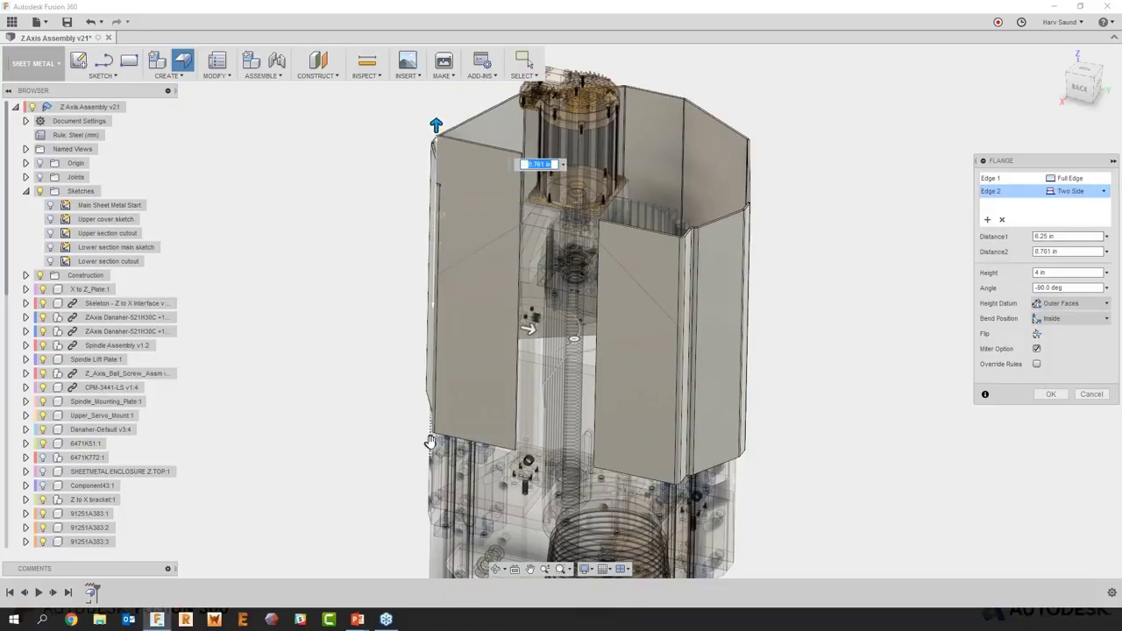
pyautogui.moveTo(430, 442); pyautogui.dragTo(430, 379)
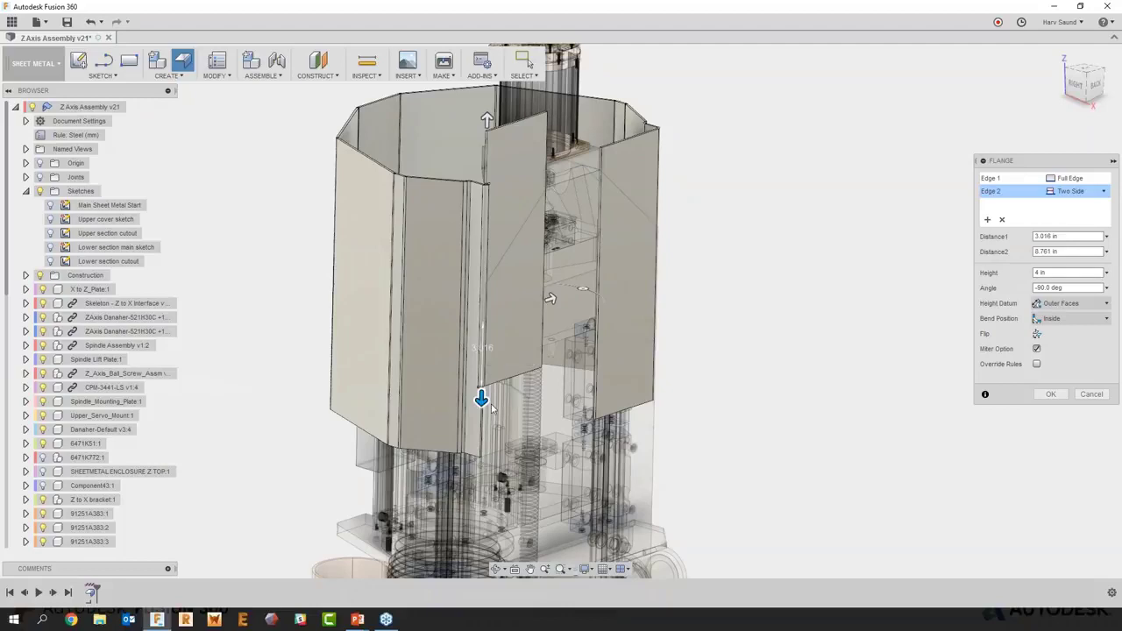
pyautogui.moveTo(482, 401); pyautogui.dragTo(474, 572)
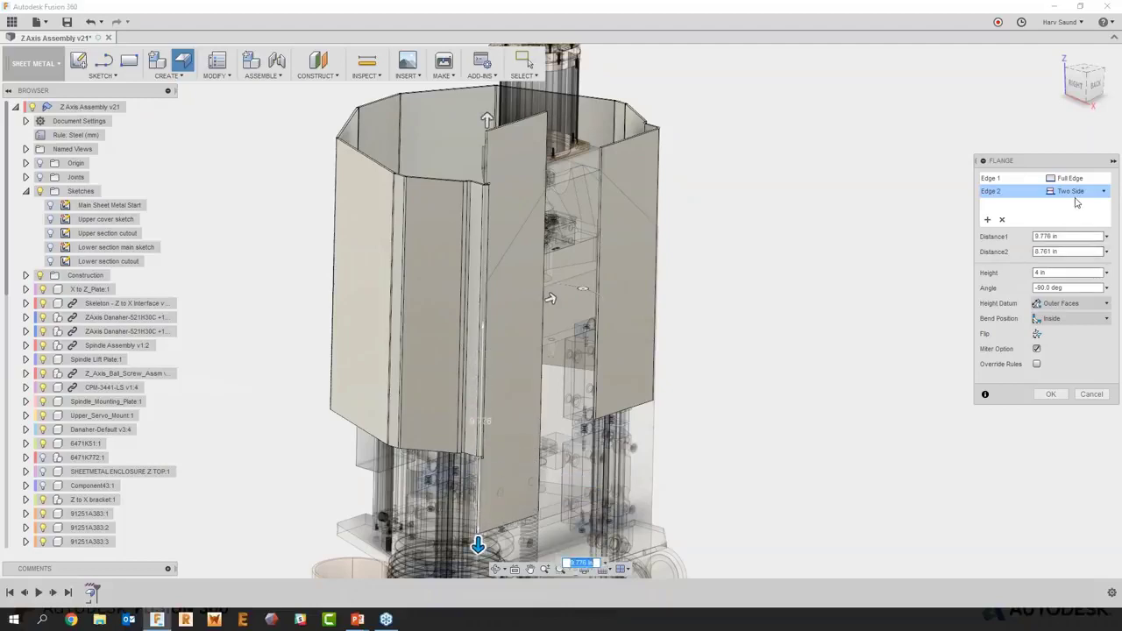
pyautogui.click(1076, 194)
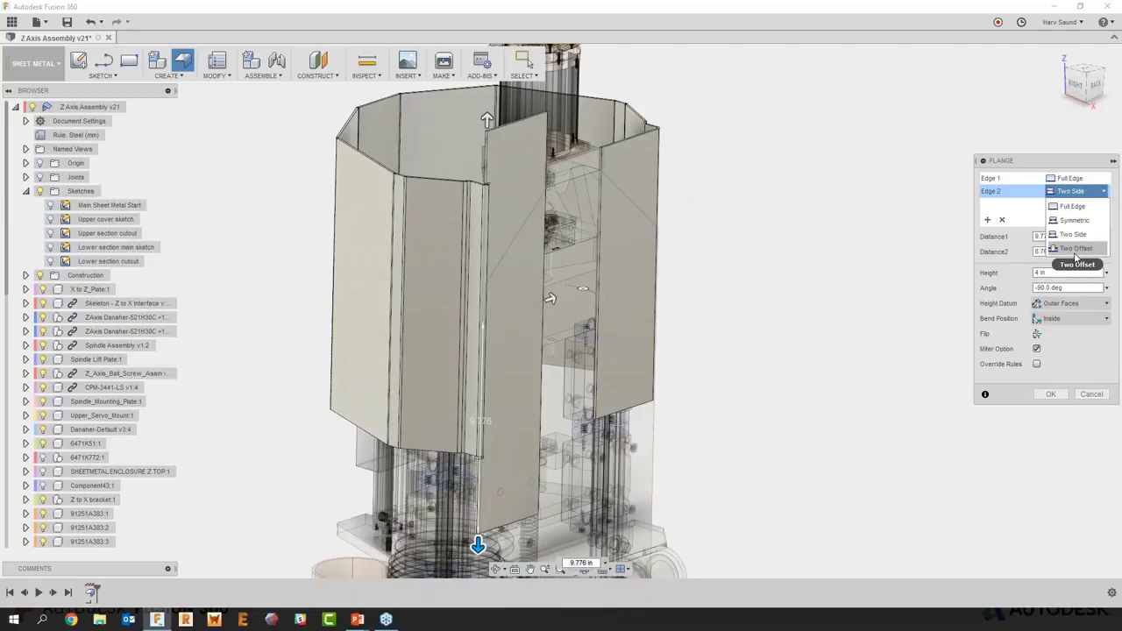
pyautogui.click(1073, 206)
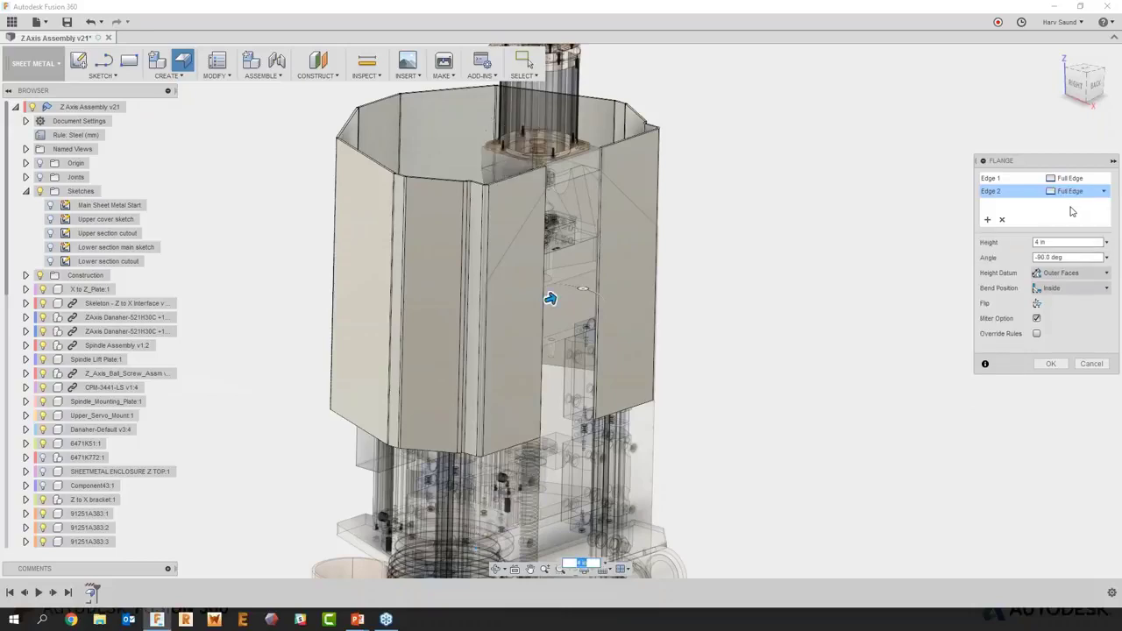
# Give the second flange edge a Two Side width and align its upper end with the cover's top edge at 6.25 in
pyautogui.click(1076, 191)
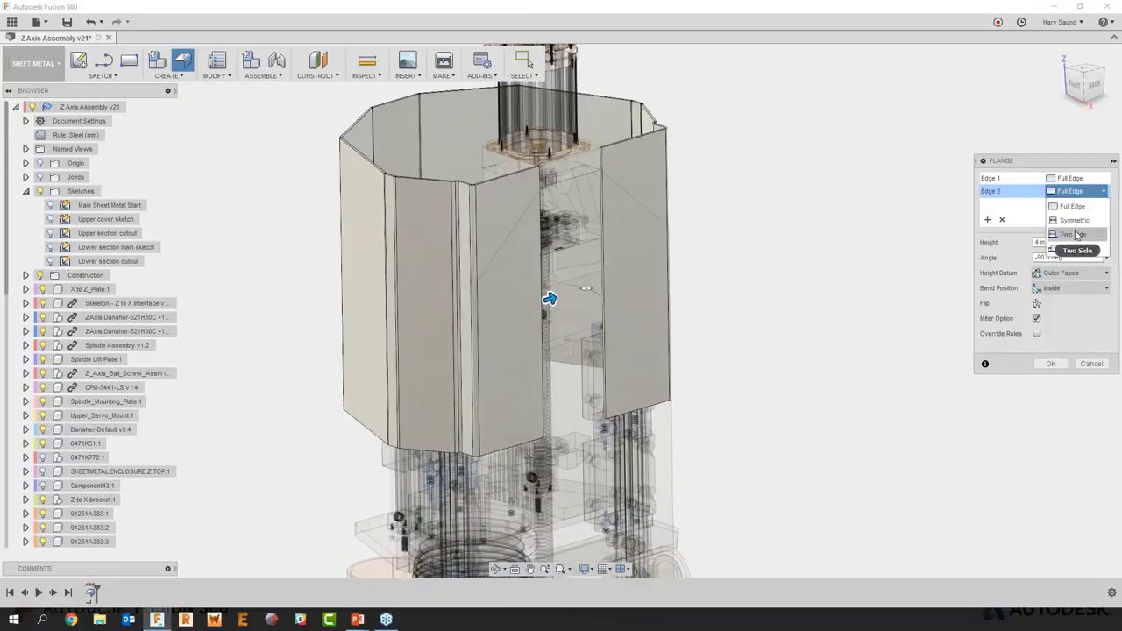
pyautogui.click(1073, 235)
pyautogui.moveTo(471, 118); pyautogui.dragTo(473, 156)
pyautogui.scroll(10, 549, 298)
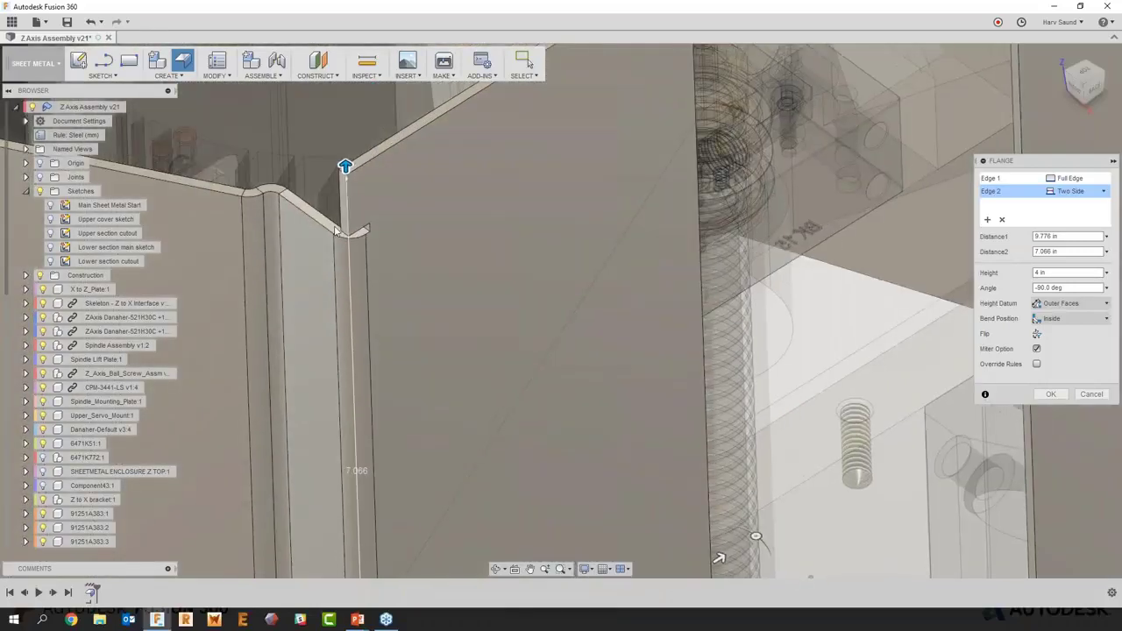
pyautogui.moveTo(337, 231); pyautogui.dragTo(337, 254)
pyautogui.scroll(-6, 340, 292)
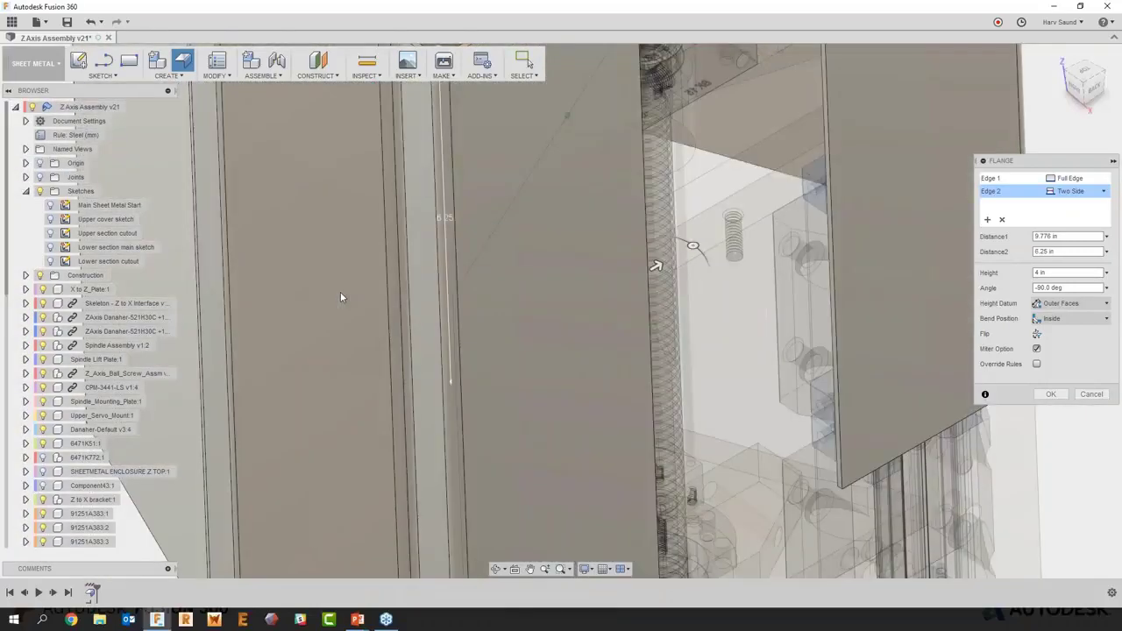
# Shorten the second flange from below by setting its Distance1 to -2 in, and check its lower end from both sides
pyautogui.moveTo(497, 532); pyautogui.dragTo(495, 137)
pyautogui.scroll(-4, 496, 140)
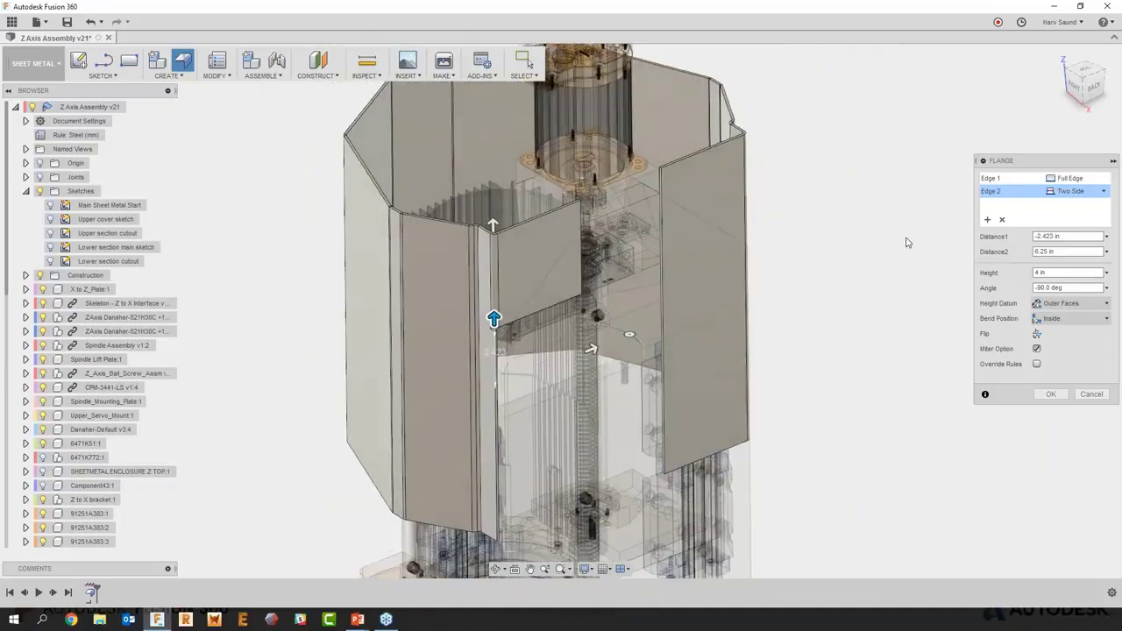
pyautogui.click(1065, 236)
pyautogui.write('-2')
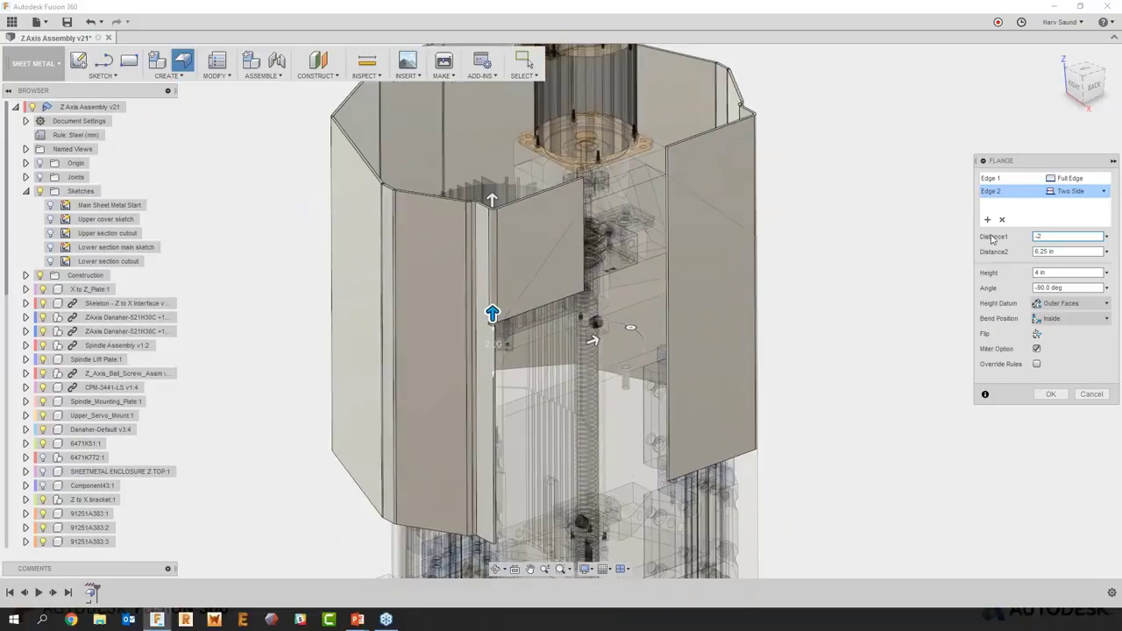
pyautogui.scroll(4, 992, 240)
pyautogui.scroll(3, 992, 239)
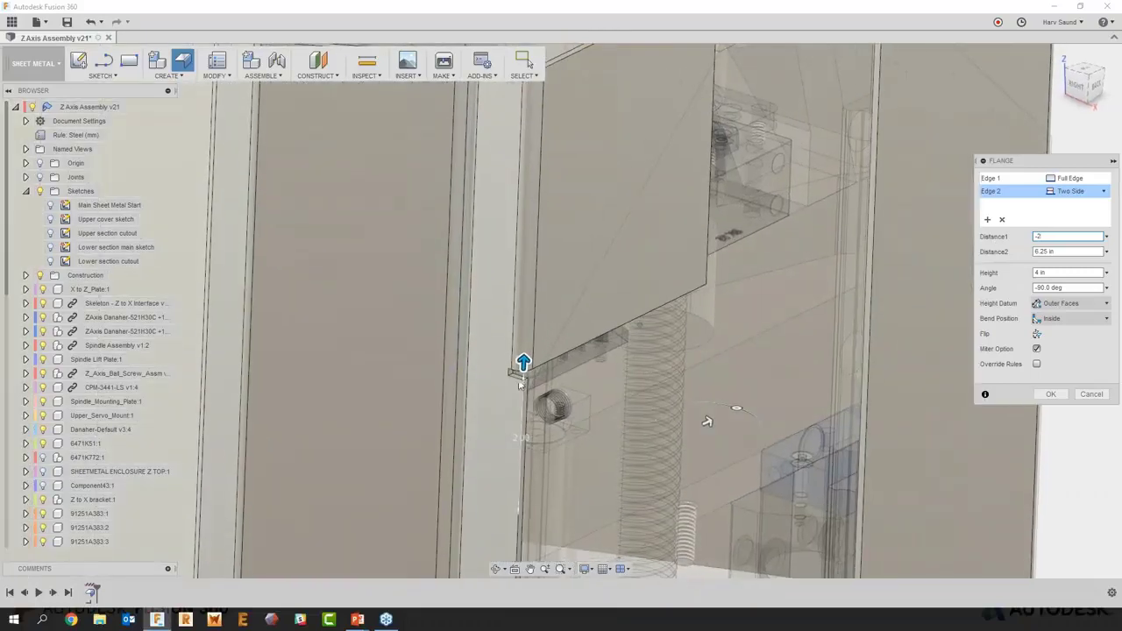
pyautogui.scroll(-2, 524, 377)
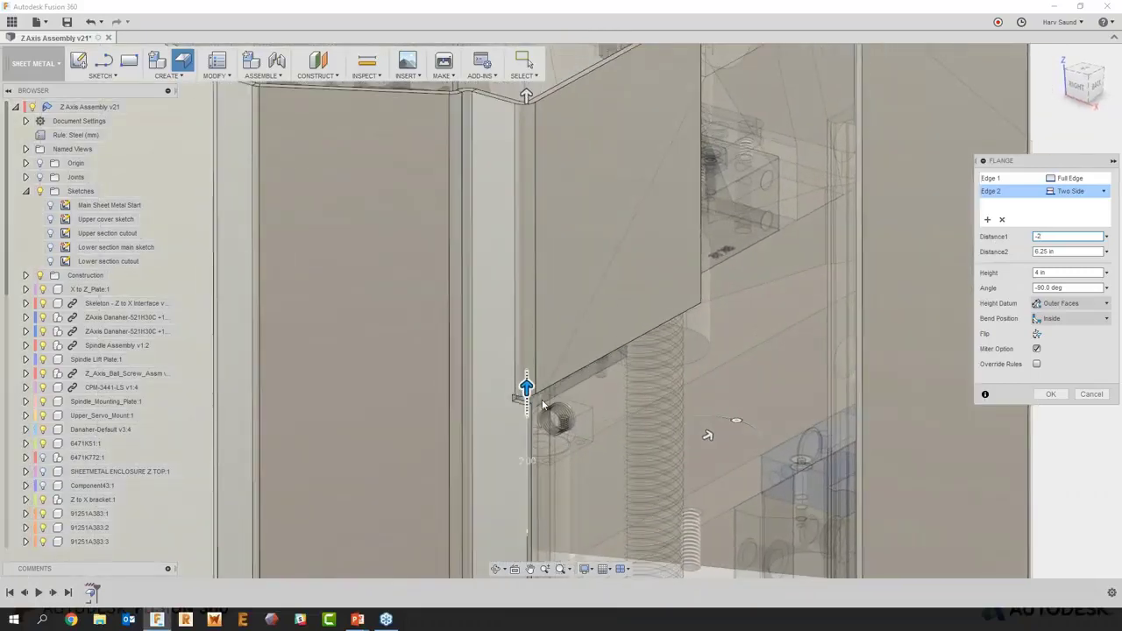
pyautogui.scroll(-2, 537, 401)
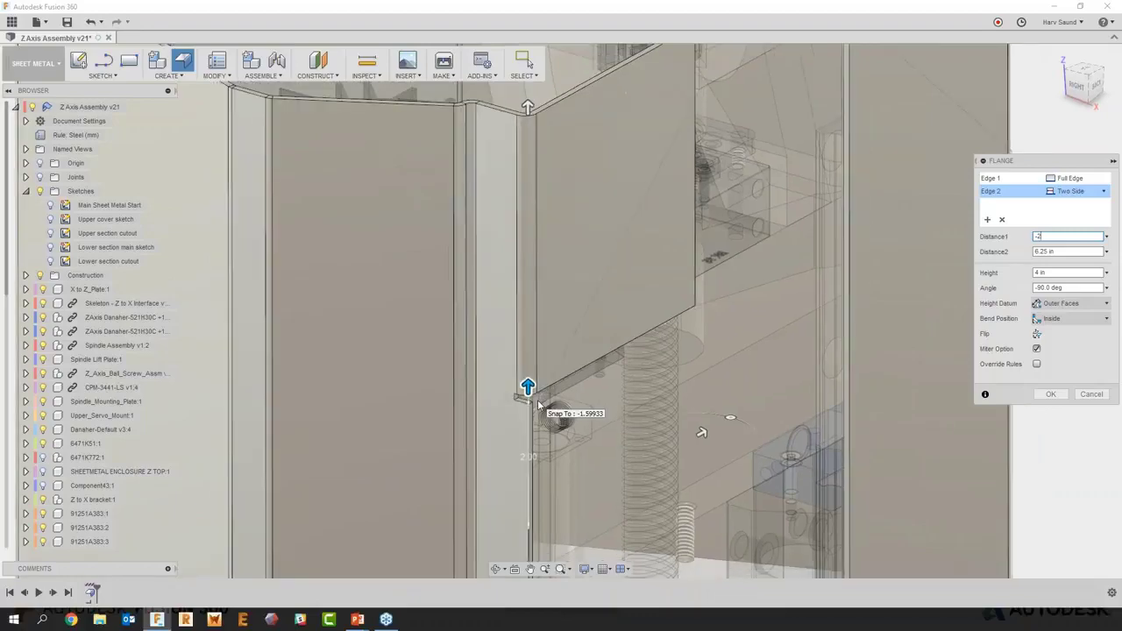
pyautogui.scroll(-5, 519, 394)
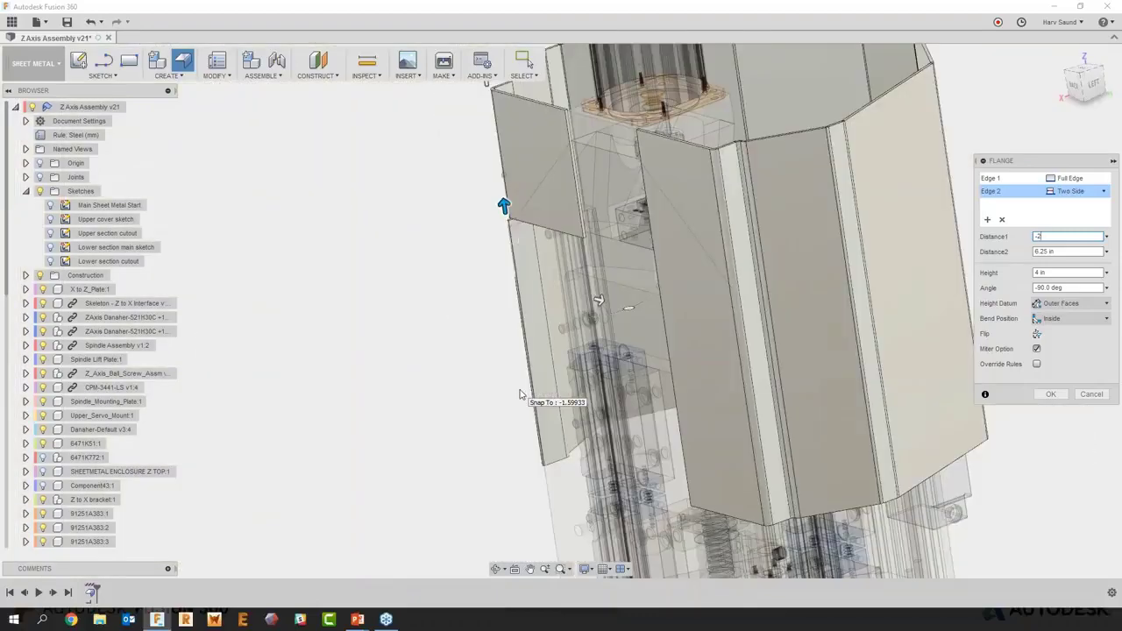
pyautogui.keyDown('shift'); pyautogui.moveTo(519, 394); pyautogui.dragTo(518, 391, button='middle'); pyautogui.keyUp('shift')
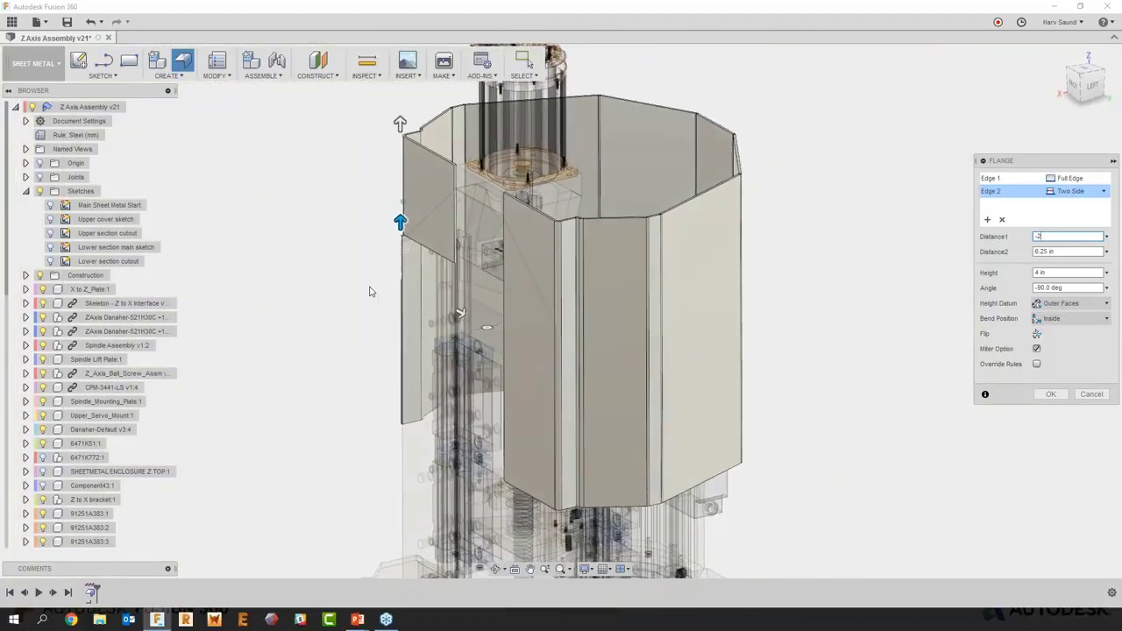
pyautogui.keyDown('shift'); pyautogui.moveTo(369, 292); pyautogui.dragTo(464, 208, button='middle'); pyautogui.keyUp('shift')
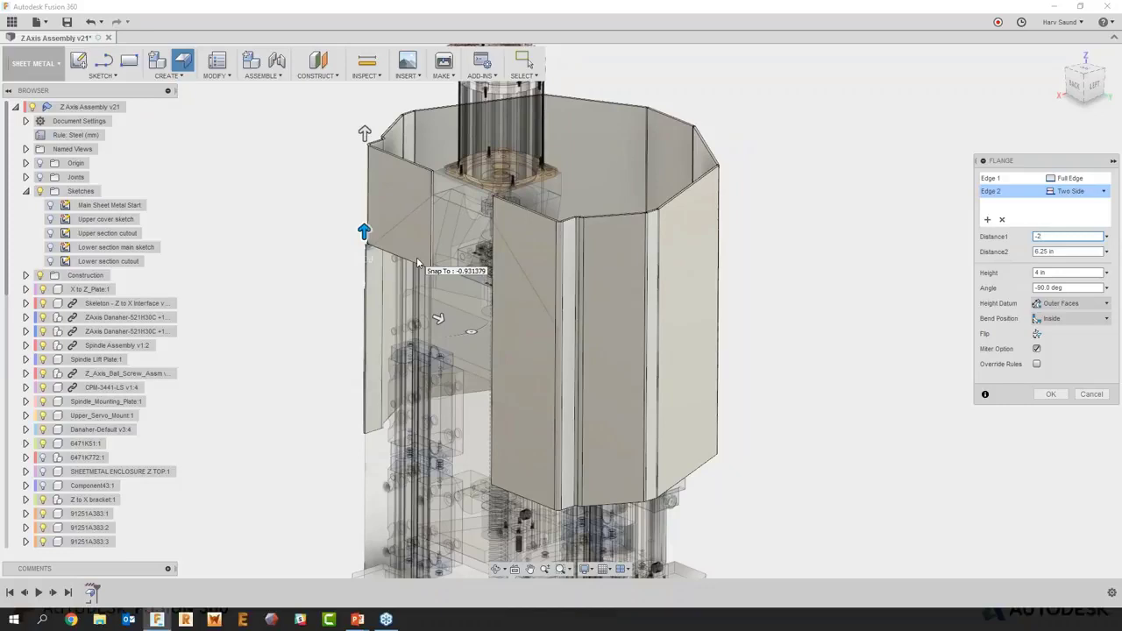
# Give the first flange edge a Two Side width with Distance2 at about -1.42 in and finish the flange feature
pyautogui.click(1071, 178)
pyautogui.click(1073, 221)
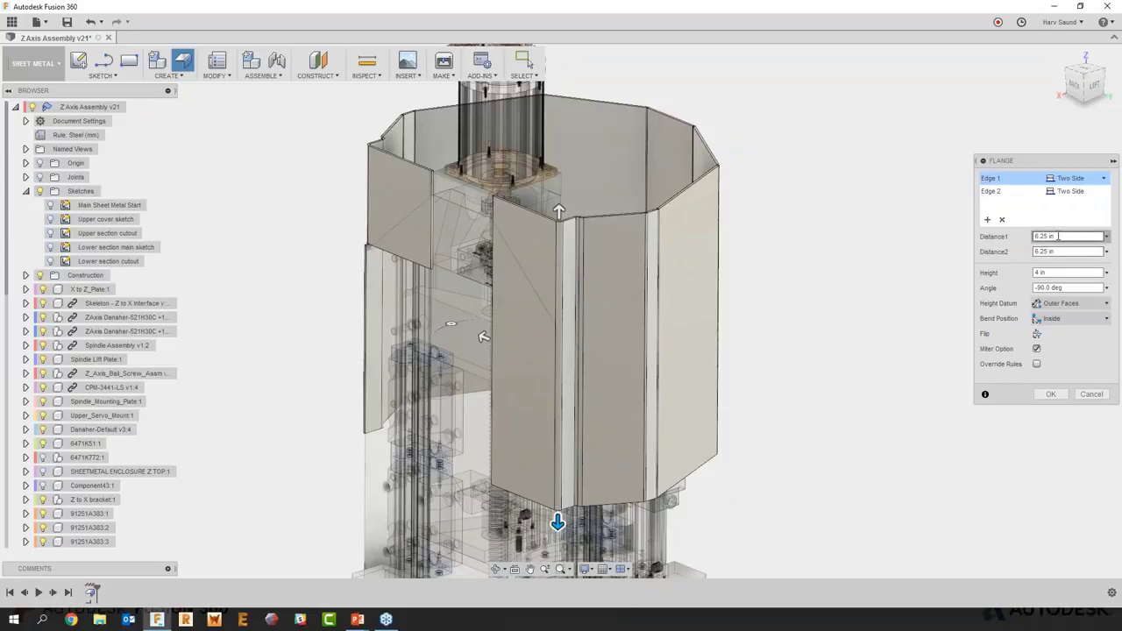
pyautogui.moveTo(558, 522); pyautogui.dragTo(558, 323)
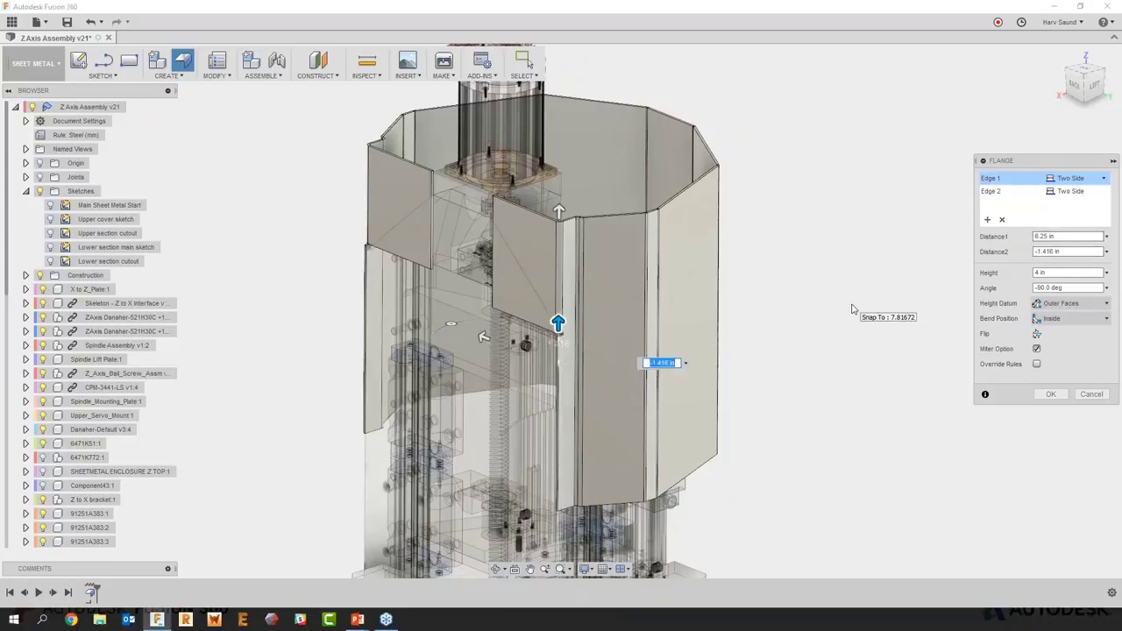
pyautogui.press('Return')
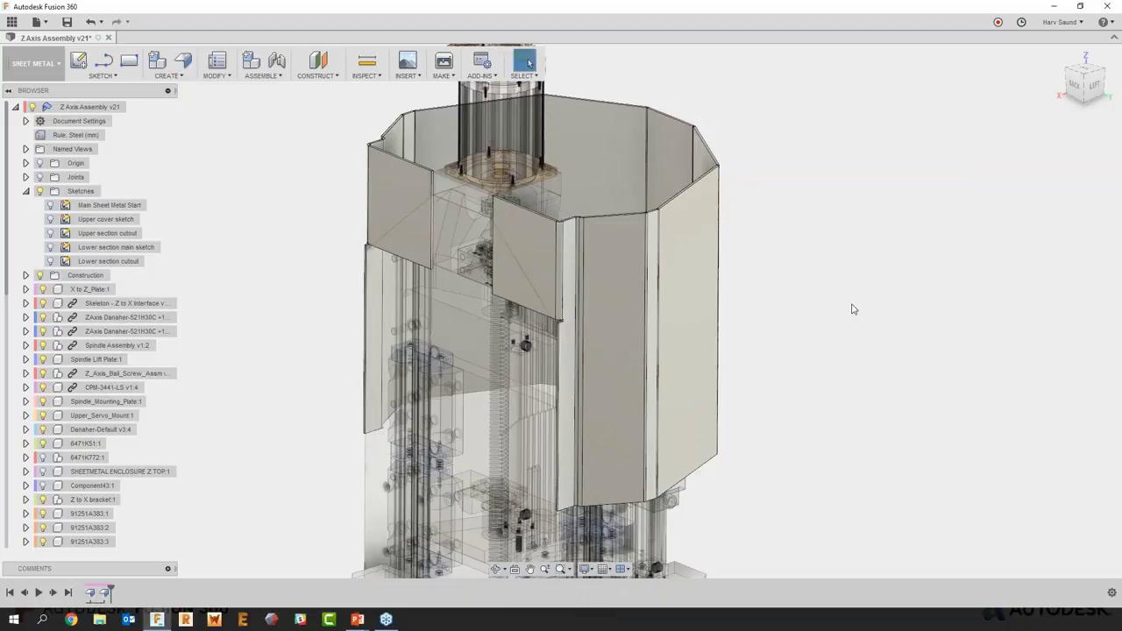
# Start a sketch with the Line tool on the outer face of one shortened rear flange
pyautogui.keyDown('shift'); pyautogui.moveTo(832, 215); pyautogui.dragTo(832, 215, button='middle'); pyautogui.keyUp('shift')
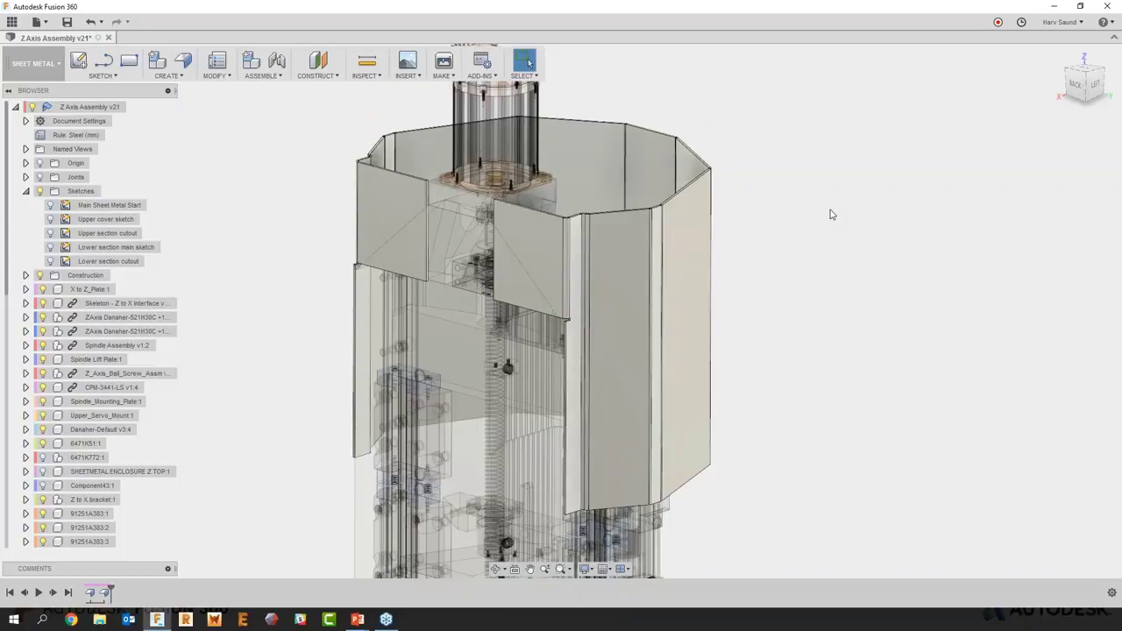
pyautogui.rightClick(590, 254)
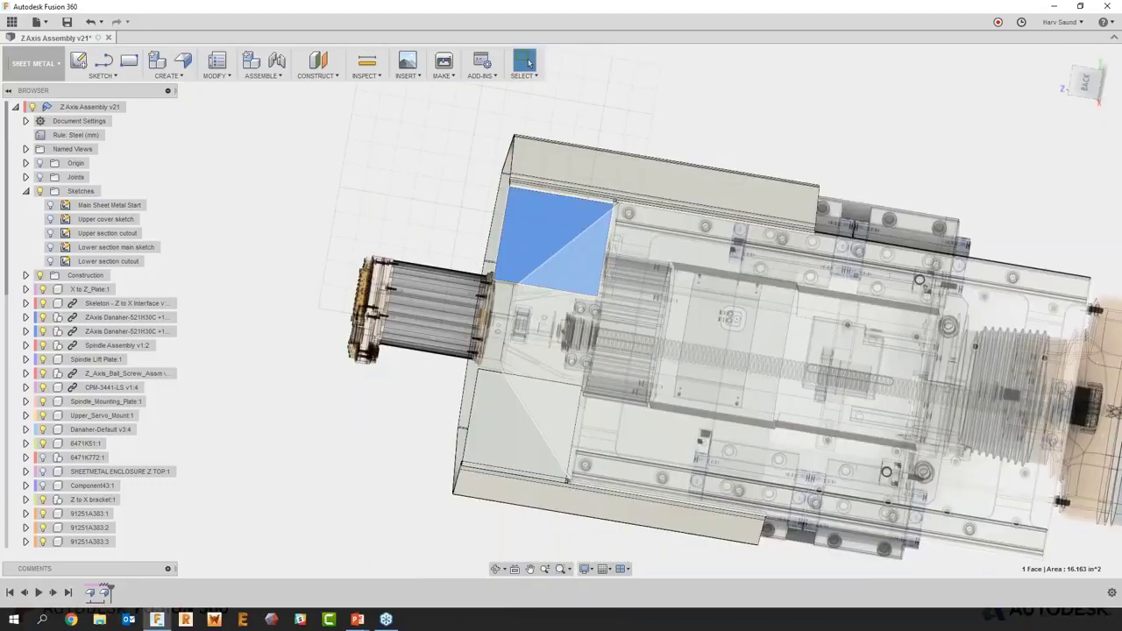
pyautogui.rightClick(668, 178)
pyautogui.click(667, 212)
pyautogui.click(663, 252)
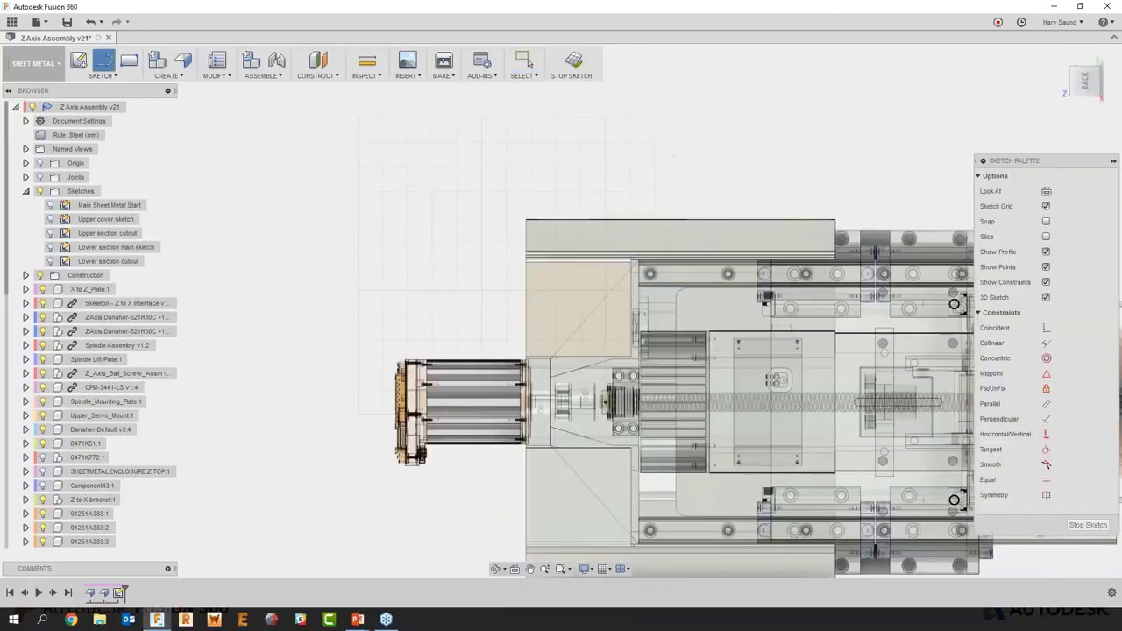
# Trace the plate's slanted outline behind the flanges with three connected lines spanning the back opening from one side corner to the other
pyautogui.click(638, 260)
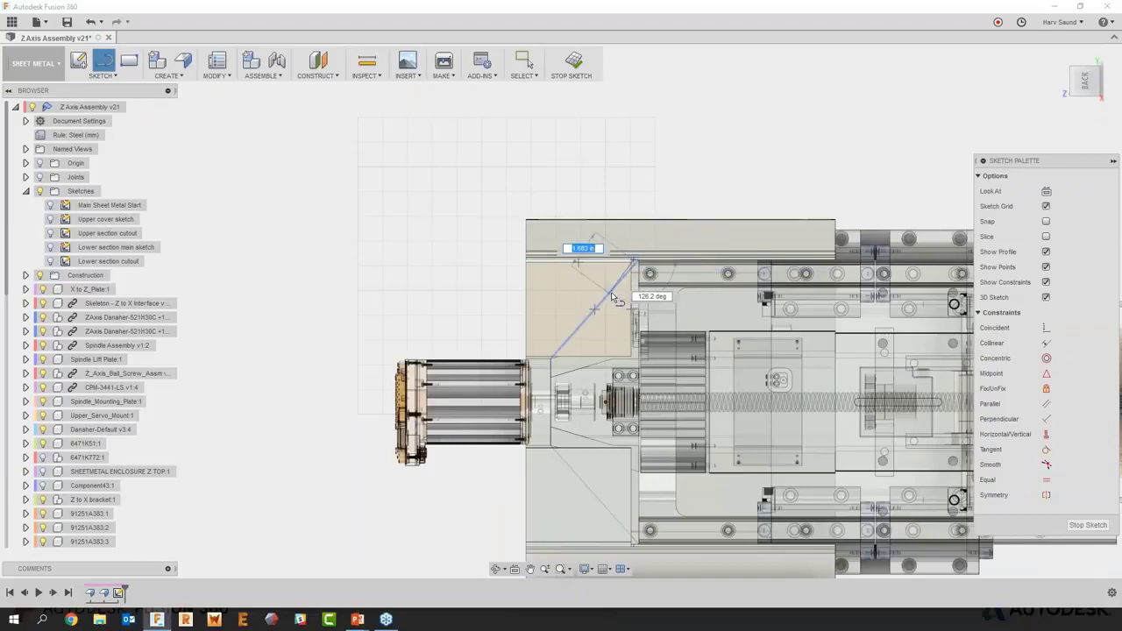
pyautogui.press('Escape')
pyautogui.rightClick(715, 114)
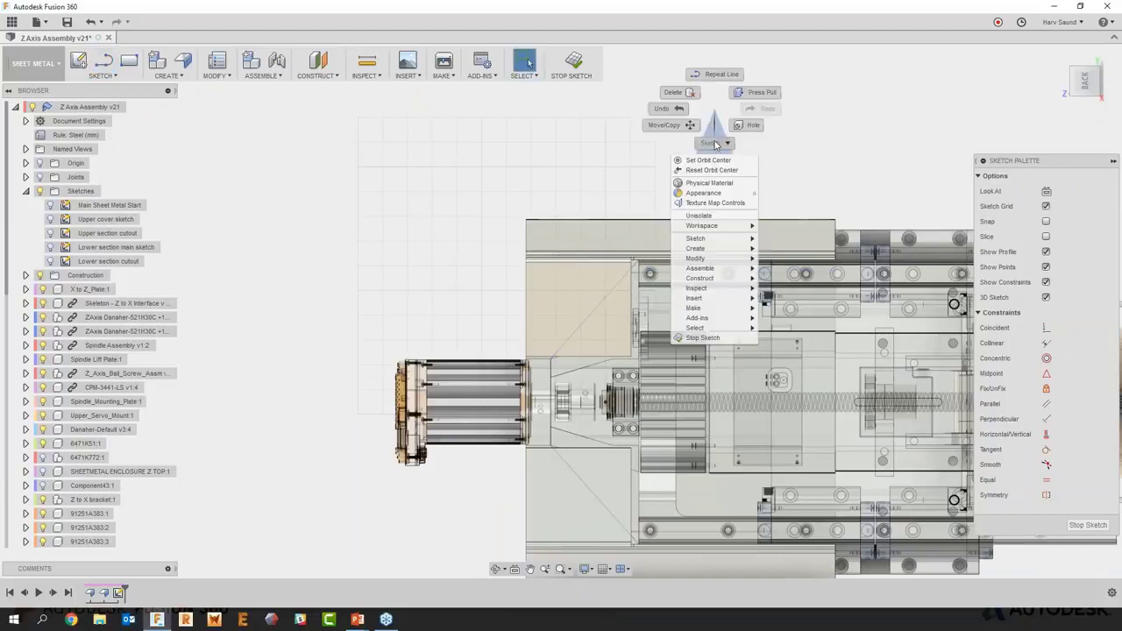
pyautogui.click(716, 174)
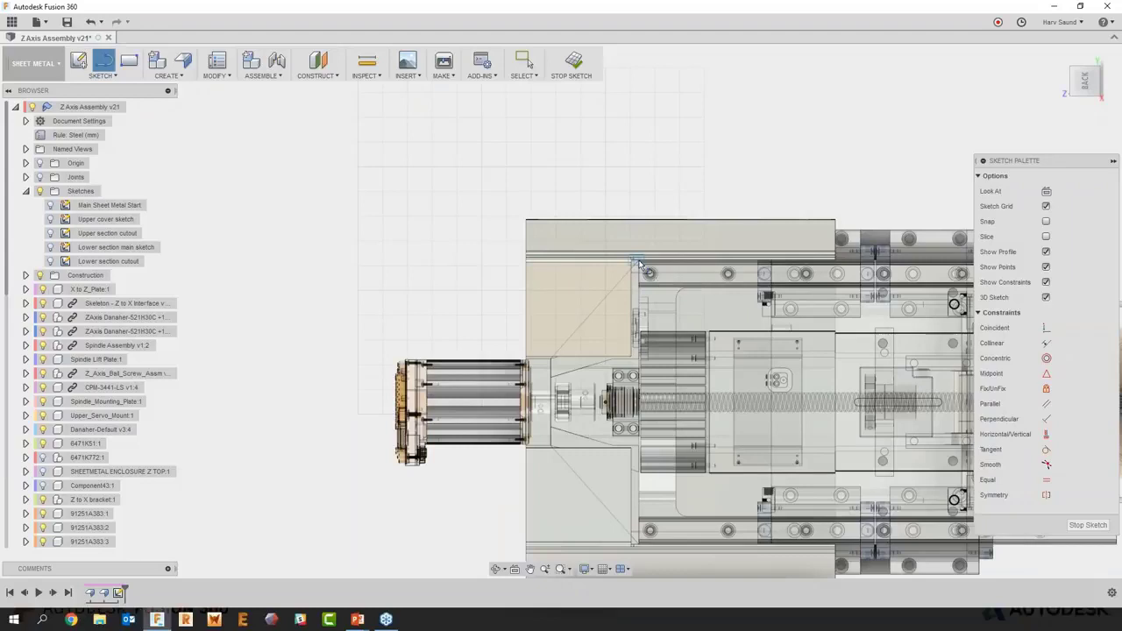
pyautogui.click(637, 260)
pyautogui.click(551, 357)
pyautogui.click(551, 445)
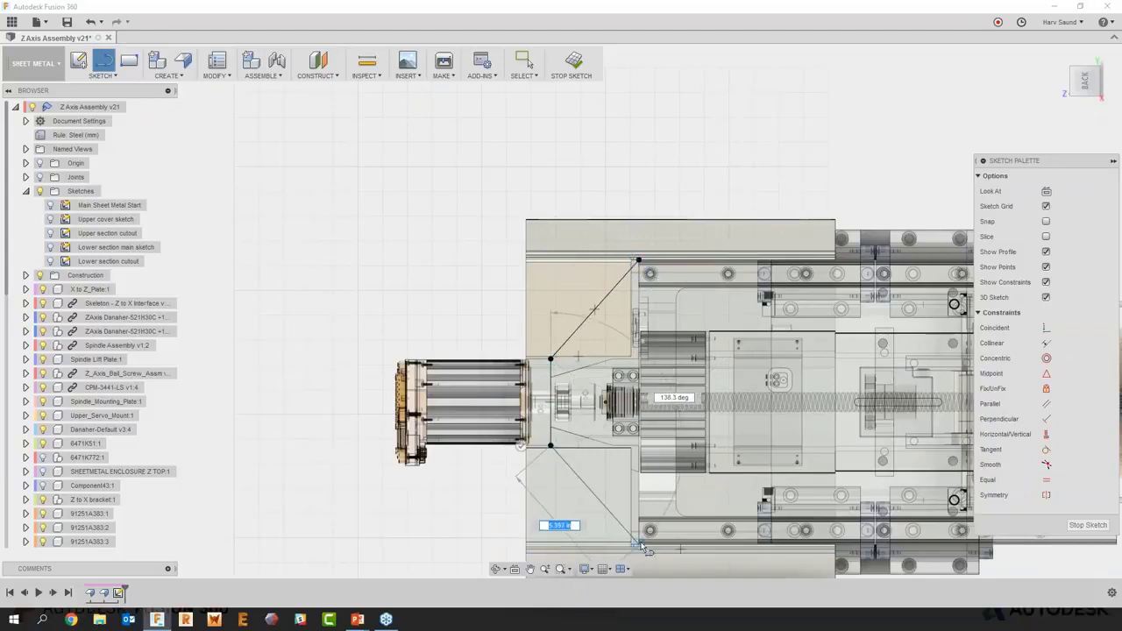
pyautogui.click(638, 543)
pyautogui.click(526, 61)
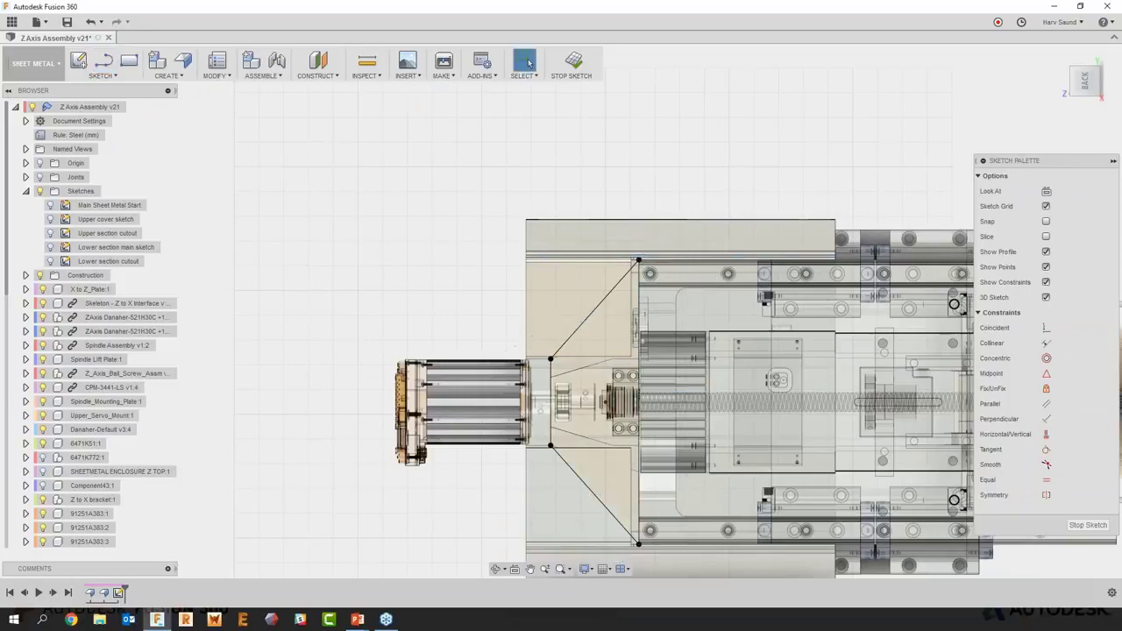
# Set up an extruded cut of the two sketched profiles through the rear flanges with a distance of about -0.441 in
pyautogui.click(610, 387)
pyautogui.click(605, 333)
pyautogui.rightClick(599, 152)
pyautogui.click(579, 226)
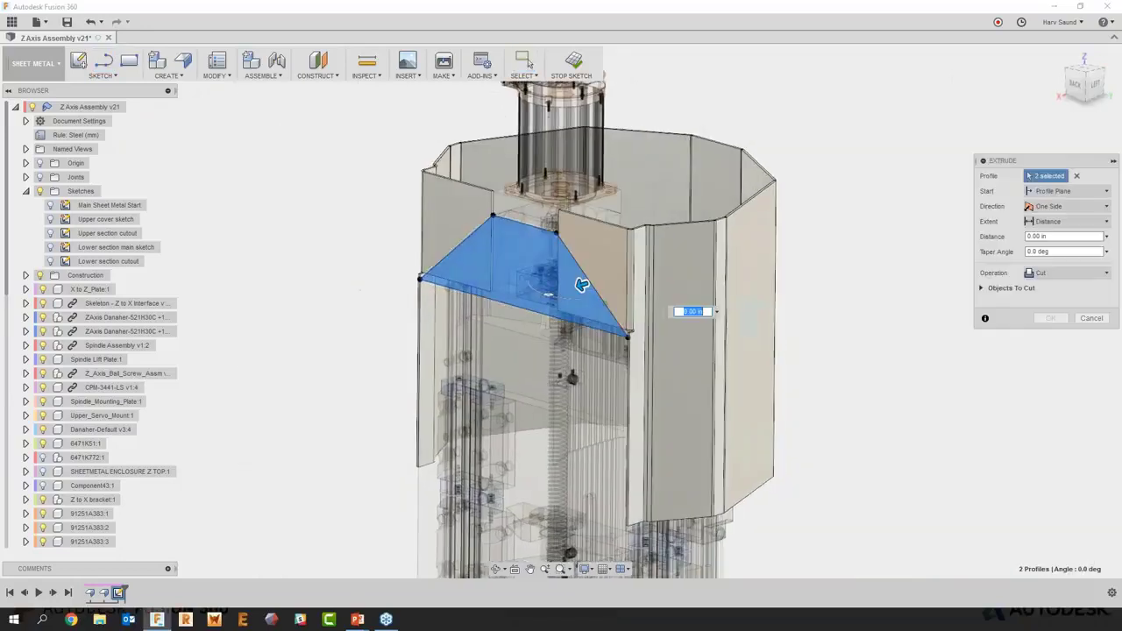
pyautogui.moveTo(580, 284); pyautogui.dragTo(591, 282)
pyautogui.keyDown('shift'); pyautogui.moveTo(591, 283); pyautogui.dragTo(517, 281, button='middle'); pyautogui.keyUp('shift')
pyautogui.keyDown('shift'); pyautogui.moveTo(676, 281); pyautogui.dragTo(566, 325, button='middle'); pyautogui.keyUp('shift')
# Exclude the X to Z_Plate body from the cut, complete it on the upper cover only, and inspect the angled flanges
pyautogui.click(982, 287)
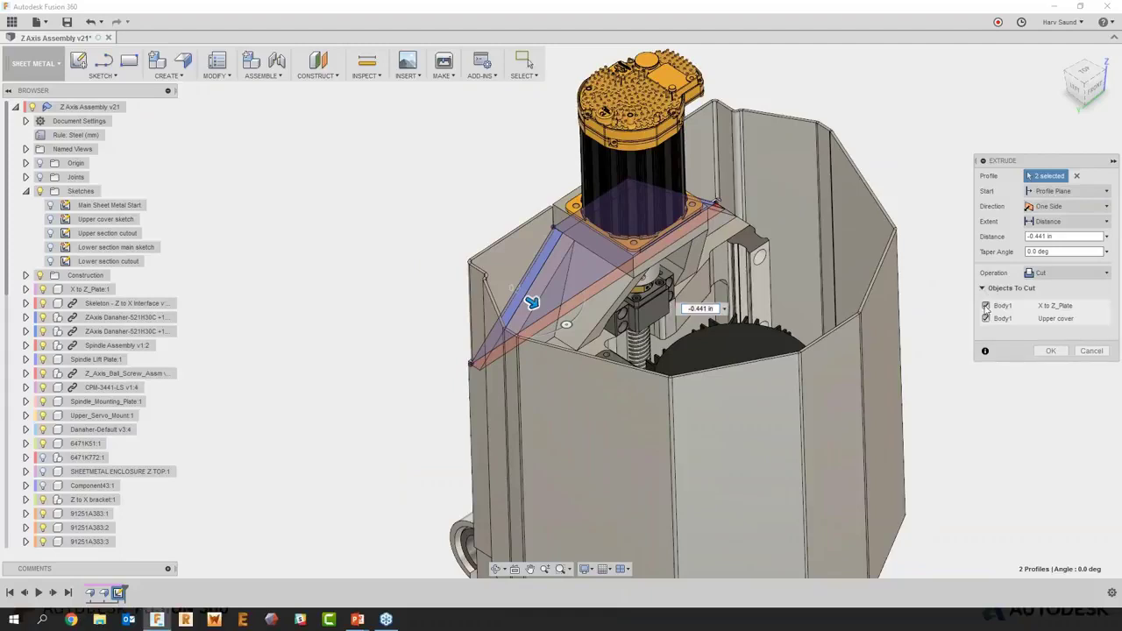
pyautogui.click(986, 306)
pyautogui.click(1051, 351)
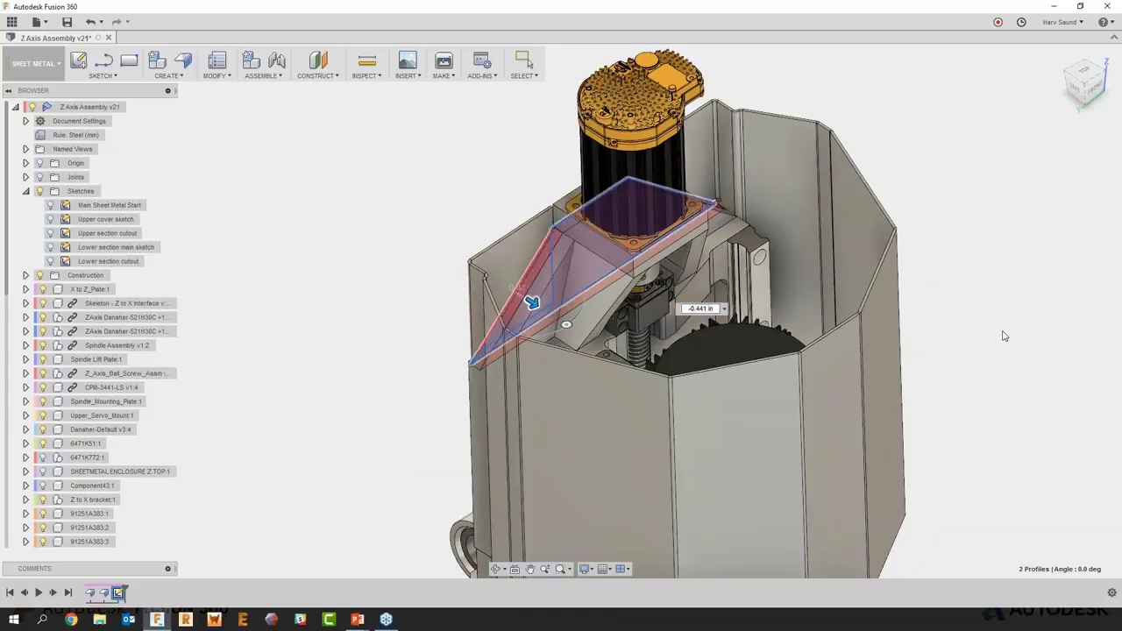
pyautogui.keyDown('shift'); pyautogui.moveTo(919, 274); pyautogui.dragTo(905, 281, button='middle'); pyautogui.keyUp('shift')
pyautogui.scroll(5, 903, 279)
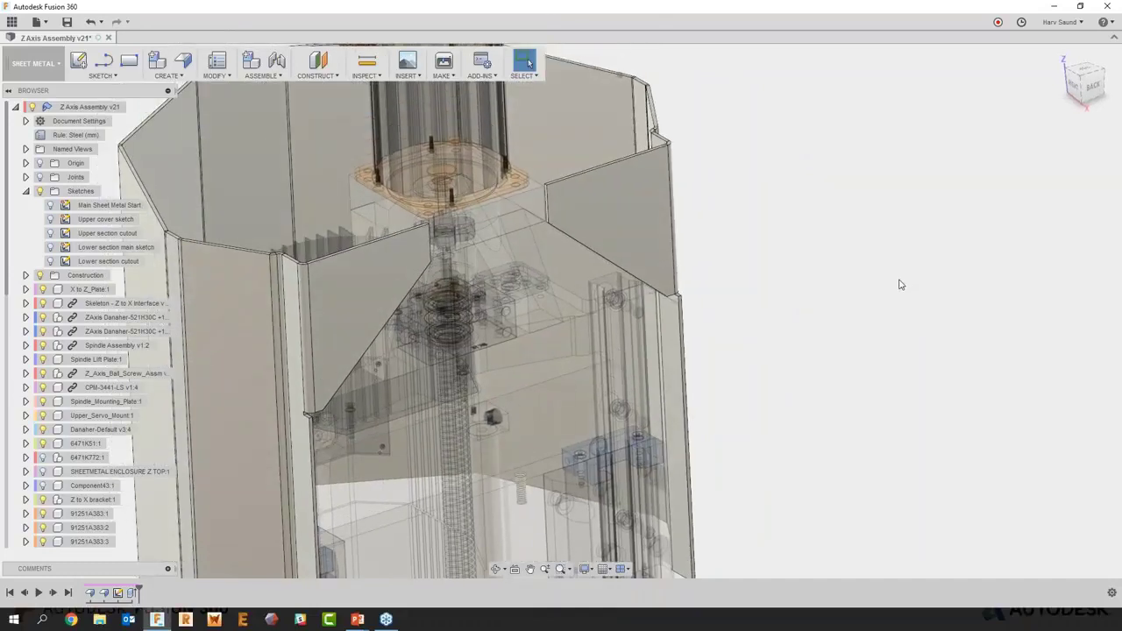
pyautogui.scroll(-5, 900, 284)
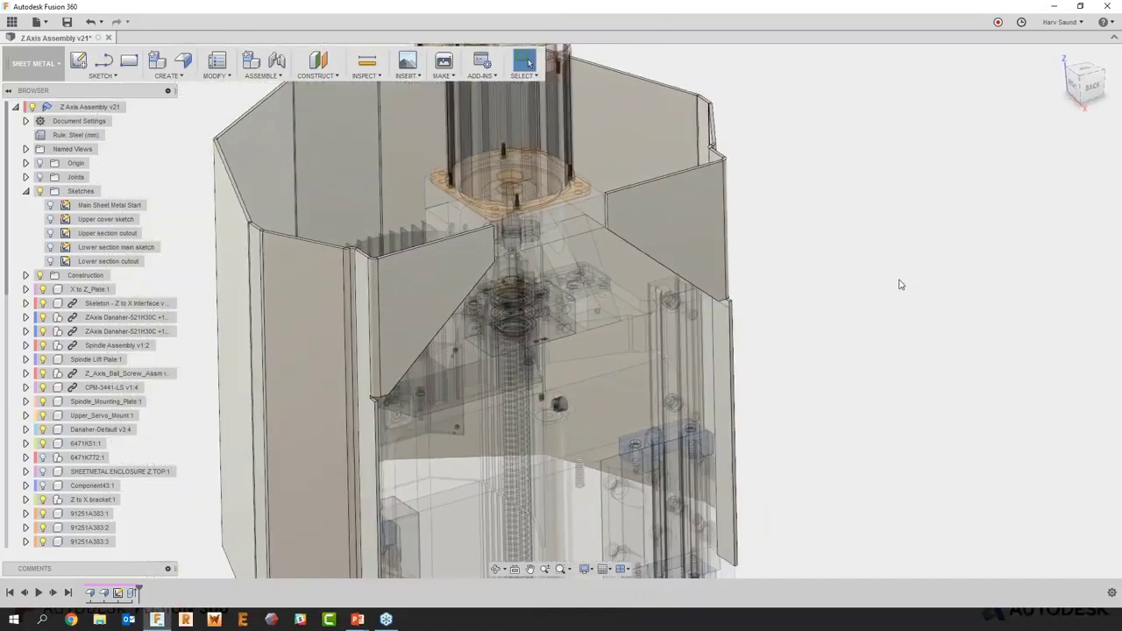
pyautogui.scroll(-3, 900, 284)
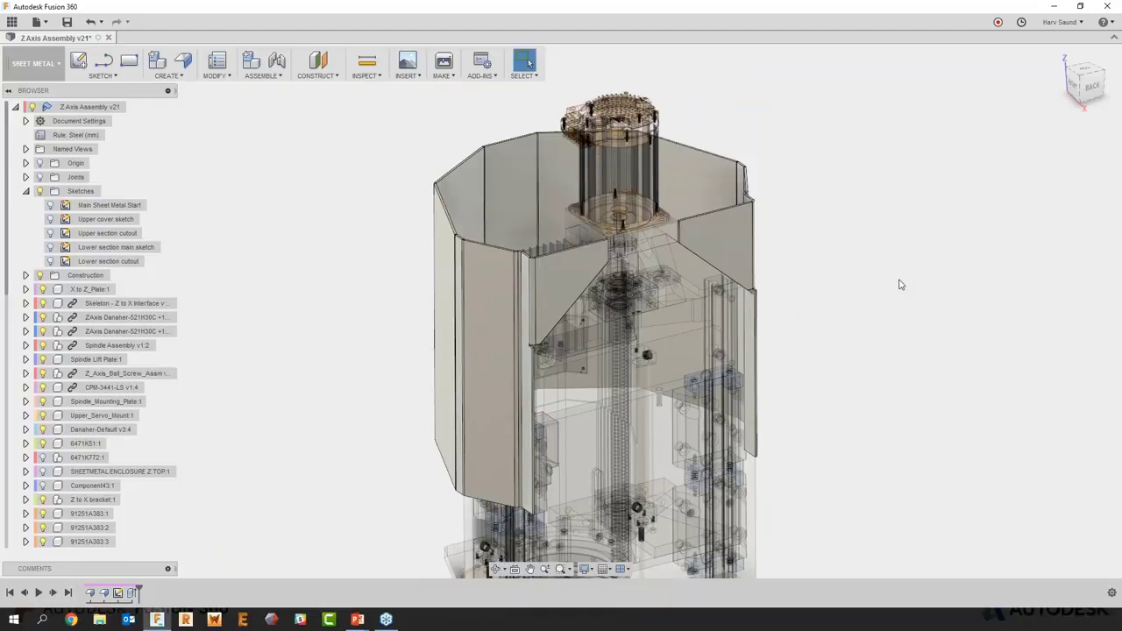
pyautogui.click(213, 73)
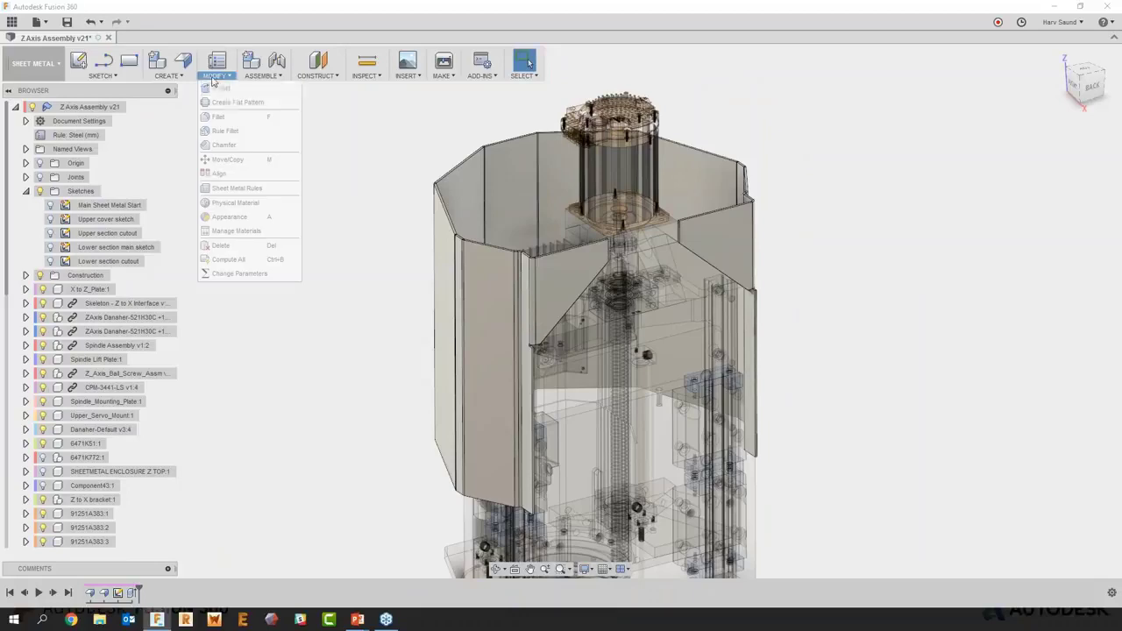
pyautogui.click(221, 88)
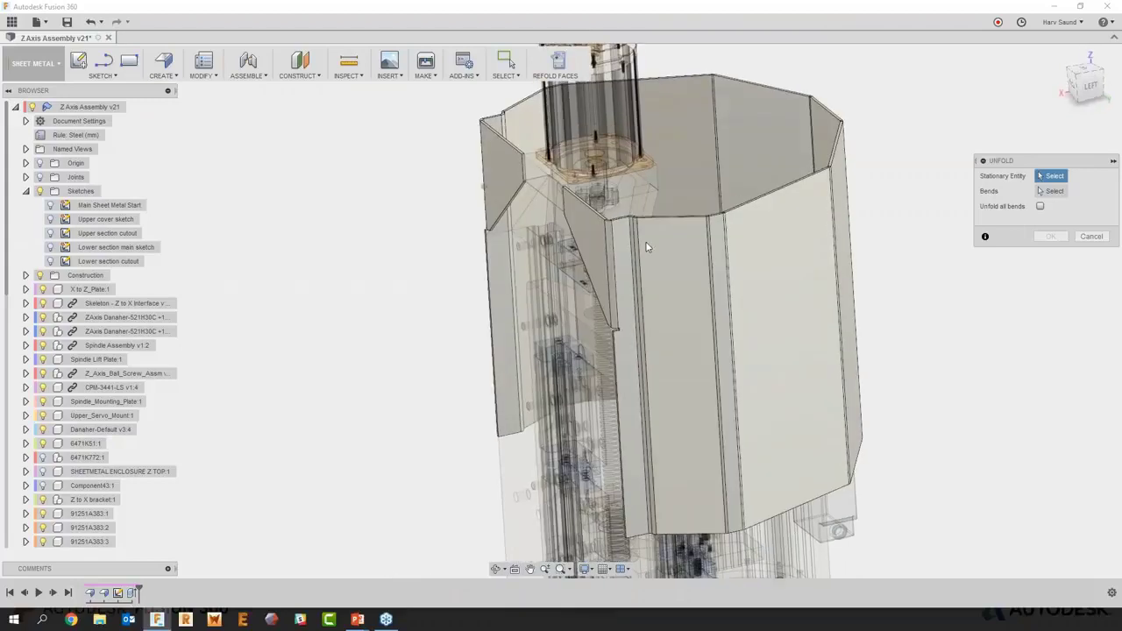
pyautogui.click(624, 250)
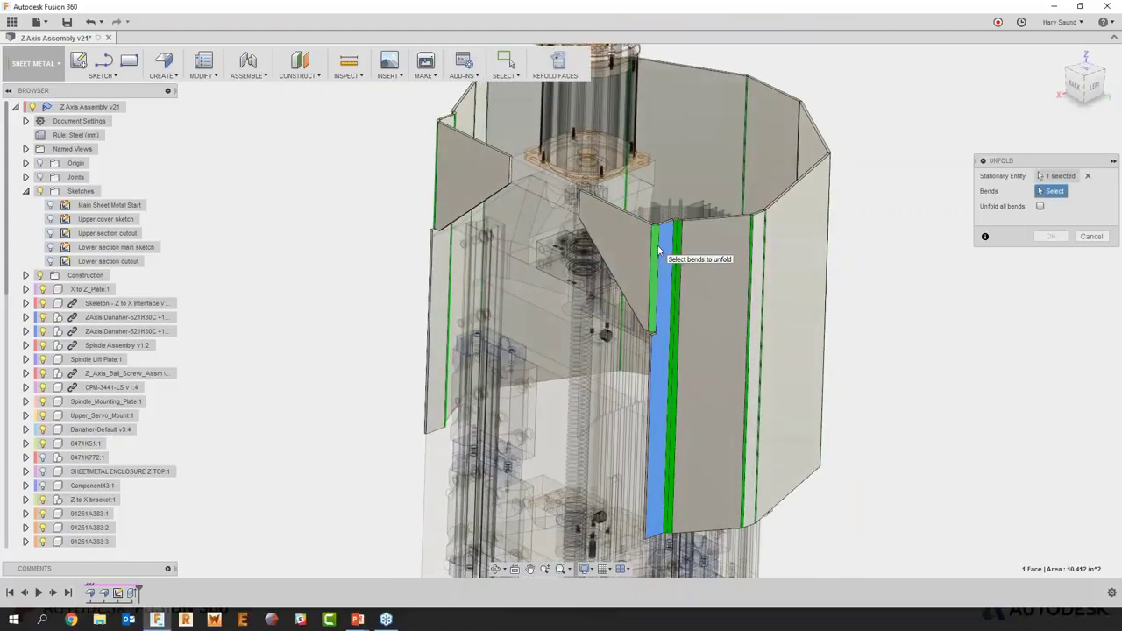
pyautogui.click(657, 261)
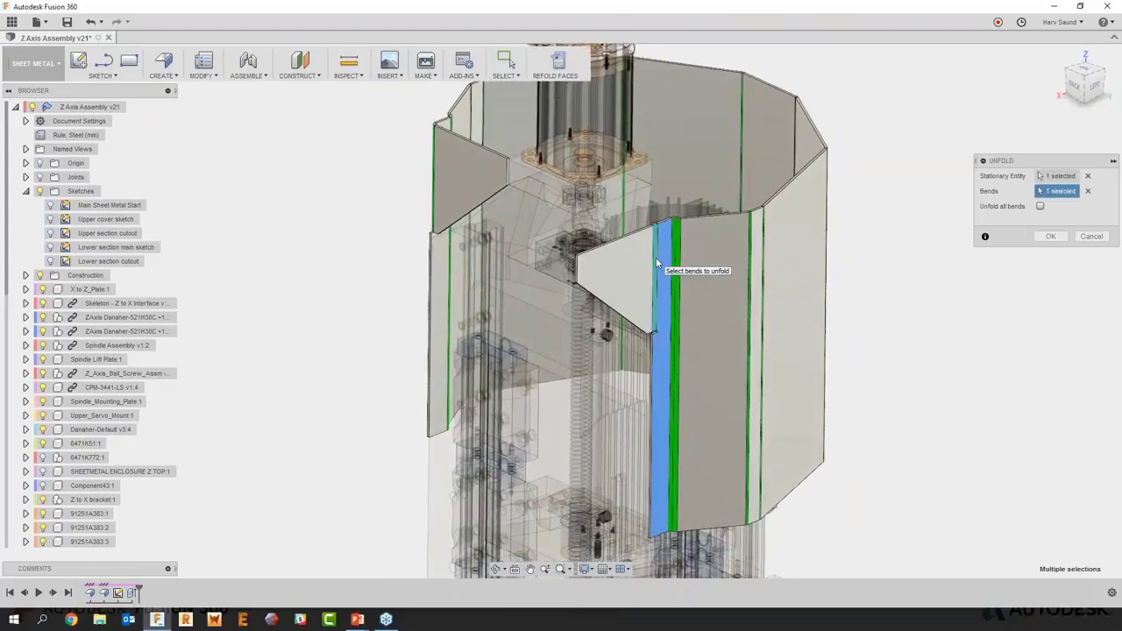
pyautogui.click(660, 260)
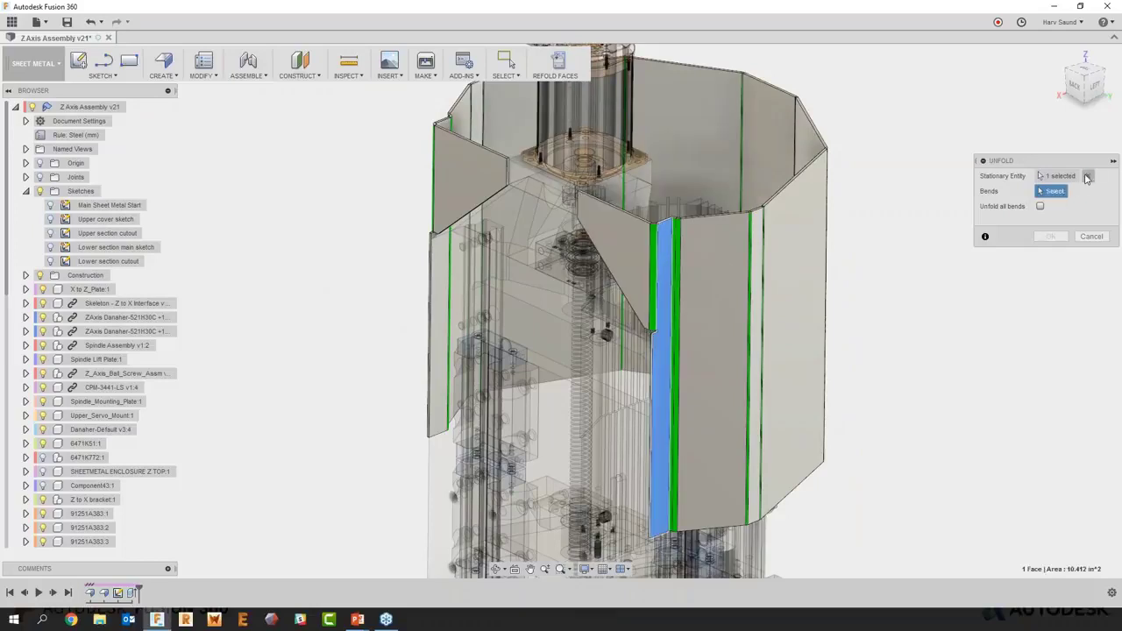
pyautogui.click(1087, 177)
pyautogui.click(635, 266)
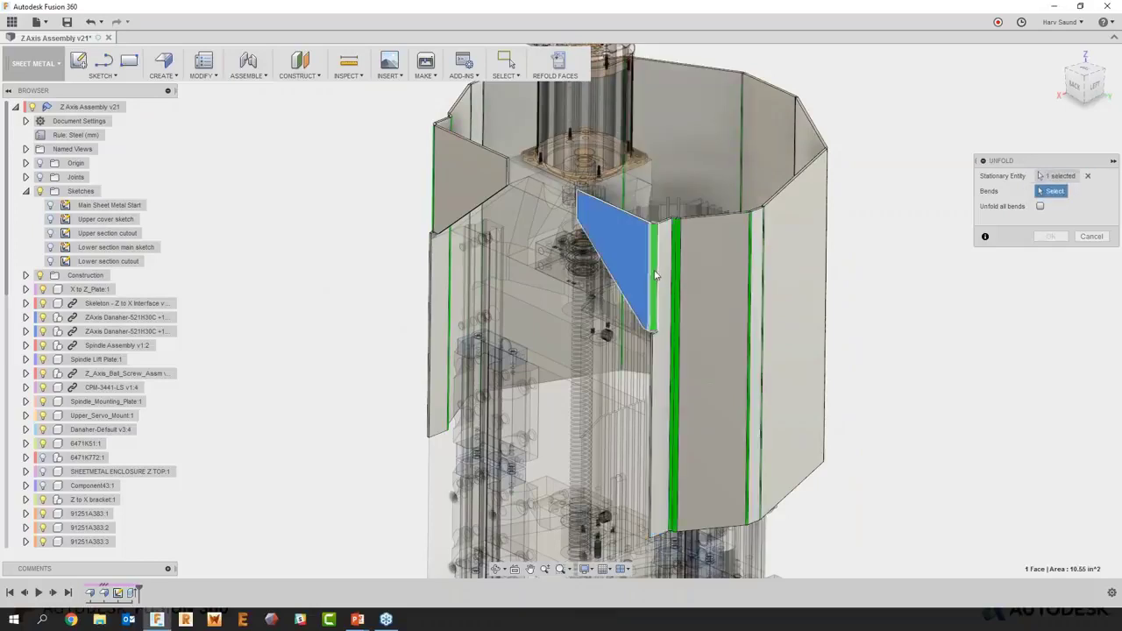
pyautogui.click(650, 301)
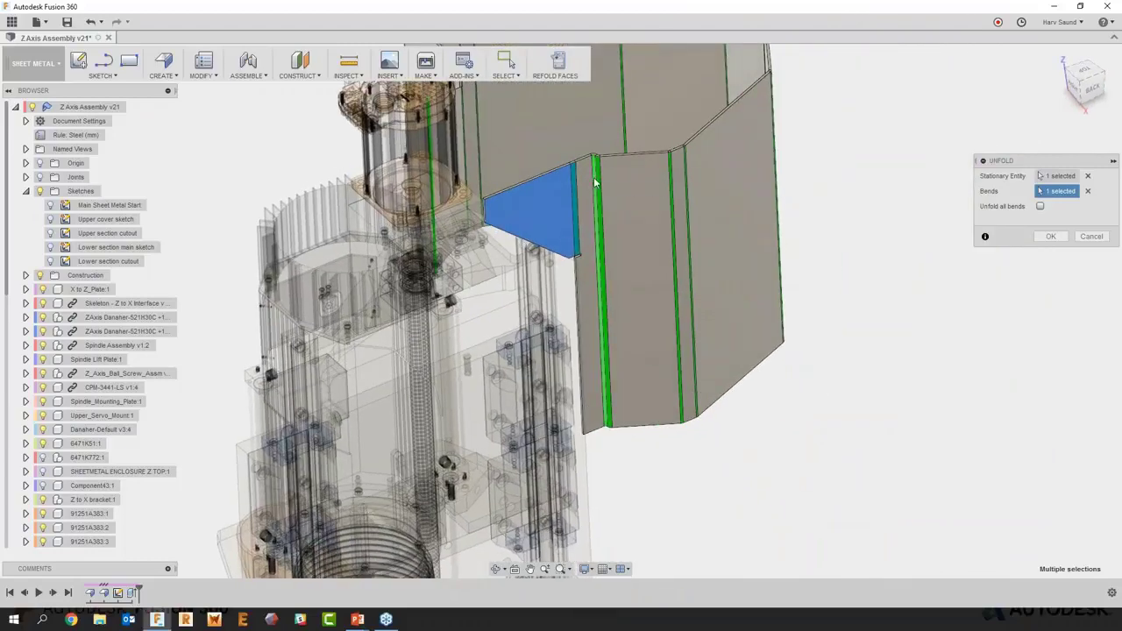
pyautogui.click(593, 235)
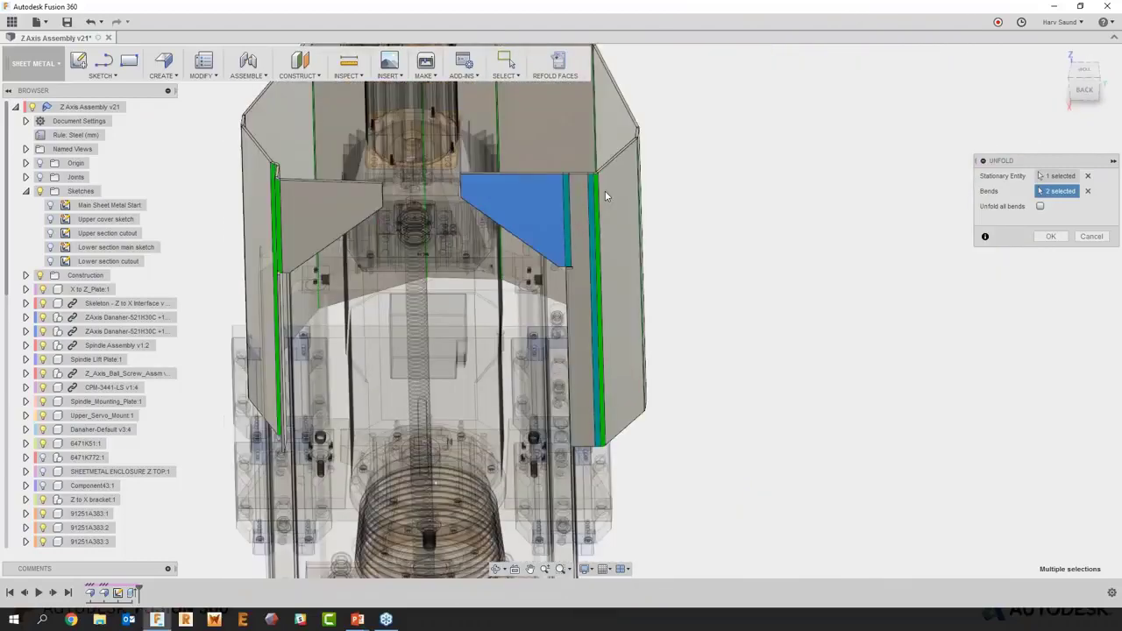
pyautogui.click(575, 312)
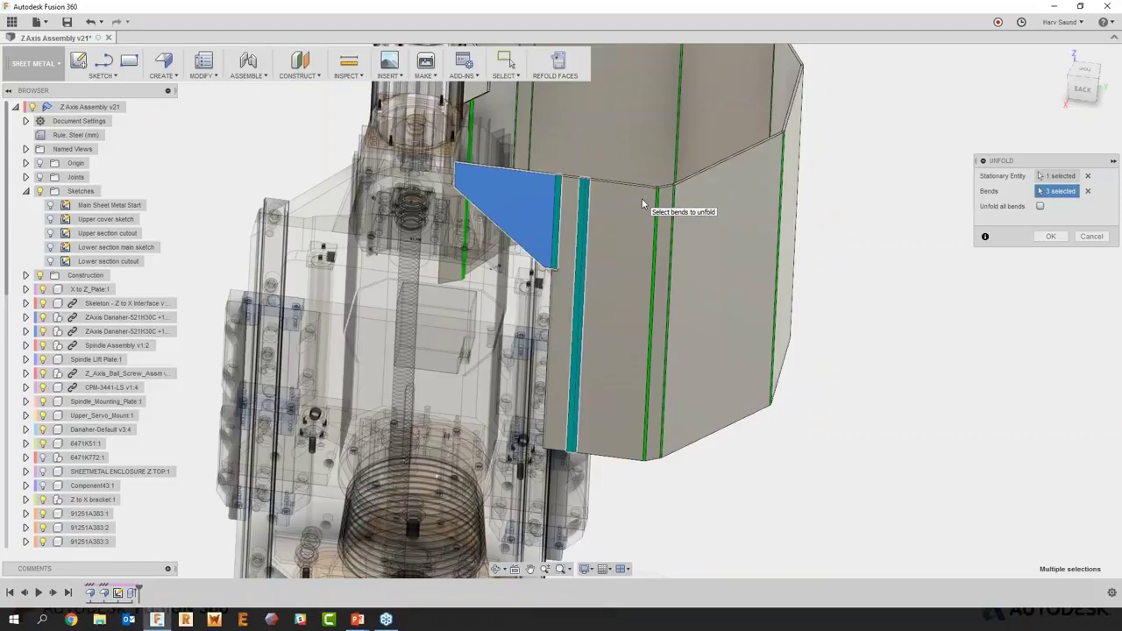
pyautogui.click(1090, 237)
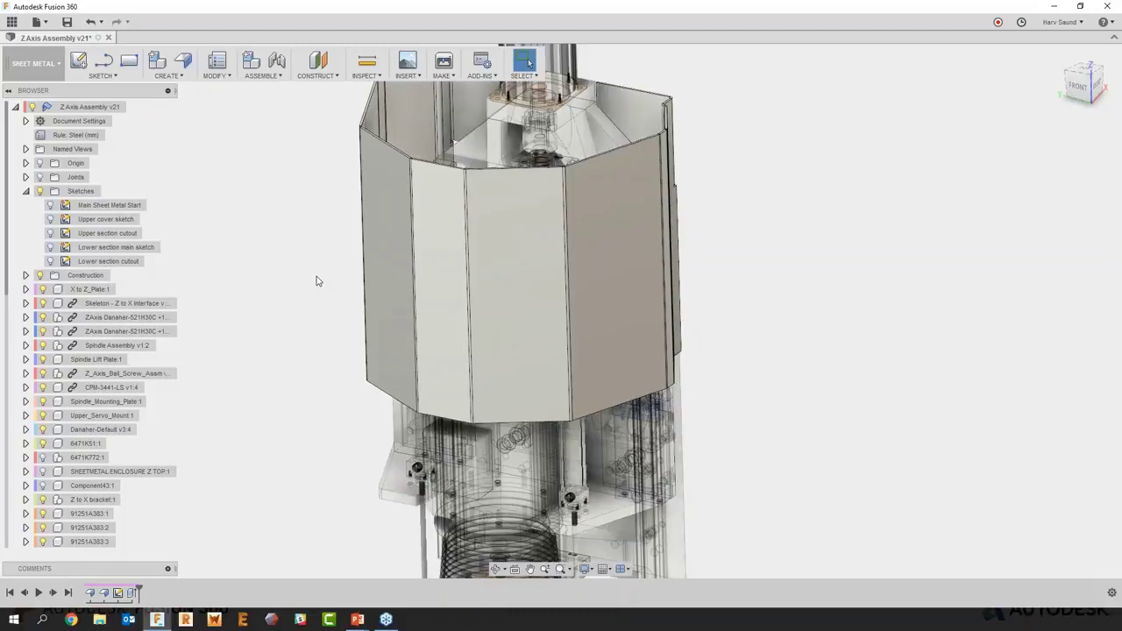
# Unfold all bends of the upper cover, keeping a narrow front face stationary
pyautogui.click(215, 70)
pyautogui.click(221, 92)
pyautogui.click(444, 284)
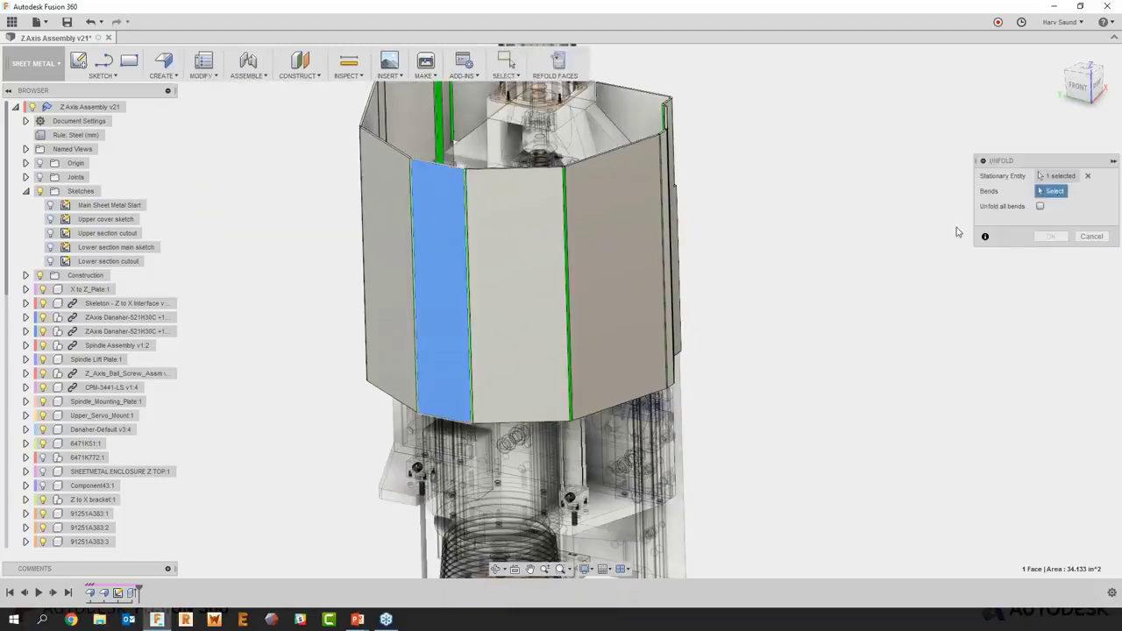
pyautogui.click(1040, 208)
pyautogui.click(1050, 236)
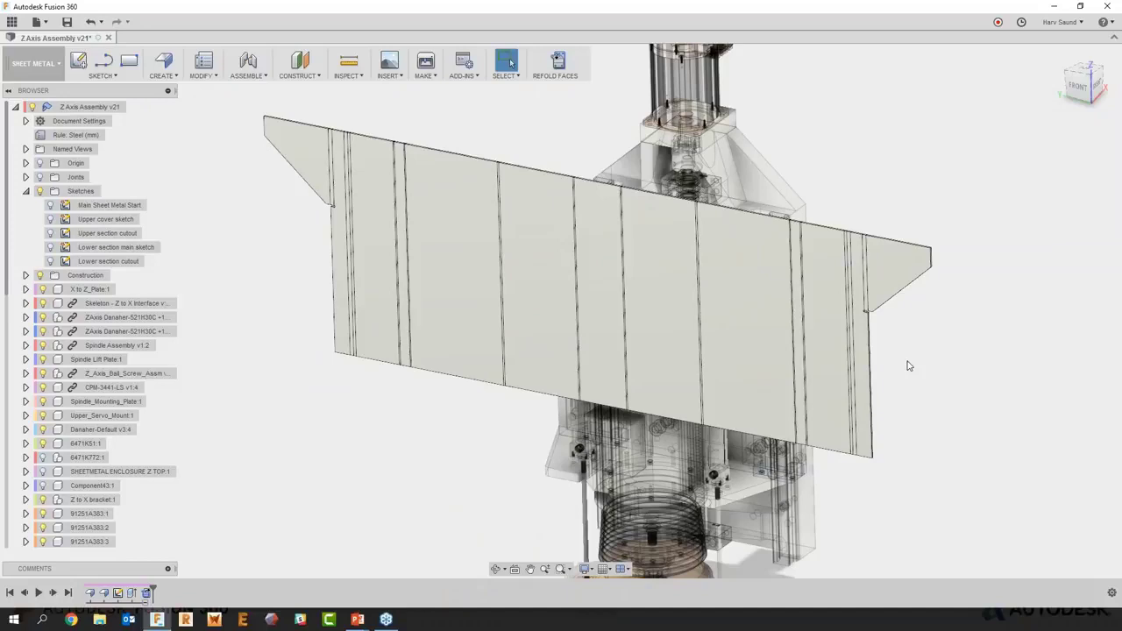
# Show the Upper section cutout sketch and cut its stepped profile through the unfolded cover with an extrude distance of about -0.675 in
pyautogui.click(51, 234)
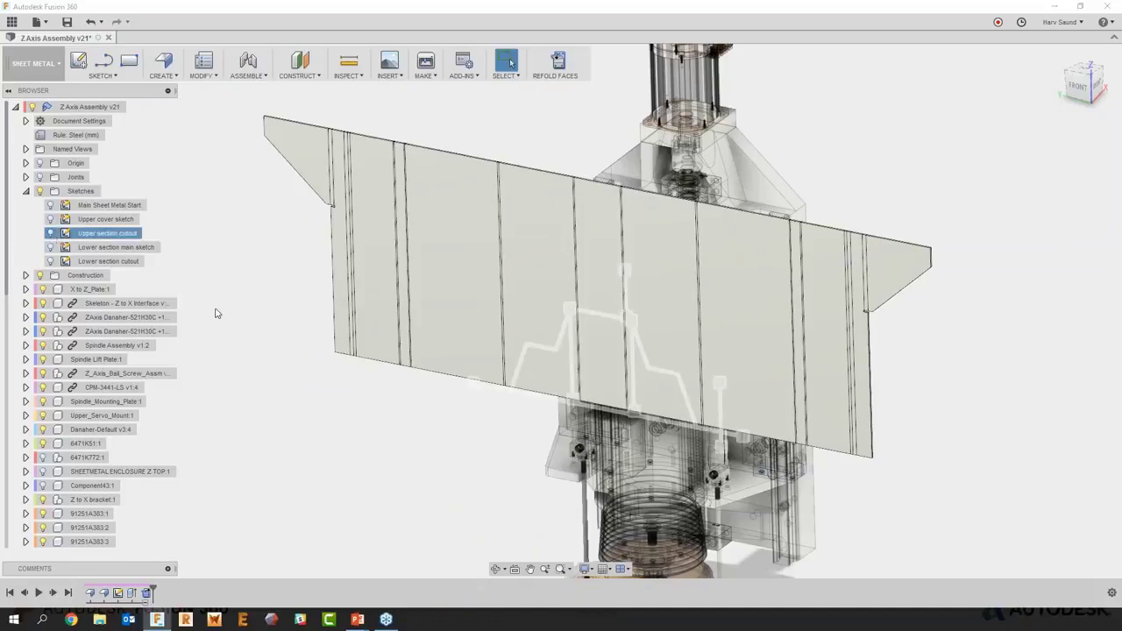
pyautogui.click(556, 386)
pyautogui.rightClick(454, 475)
pyautogui.click(484, 465)
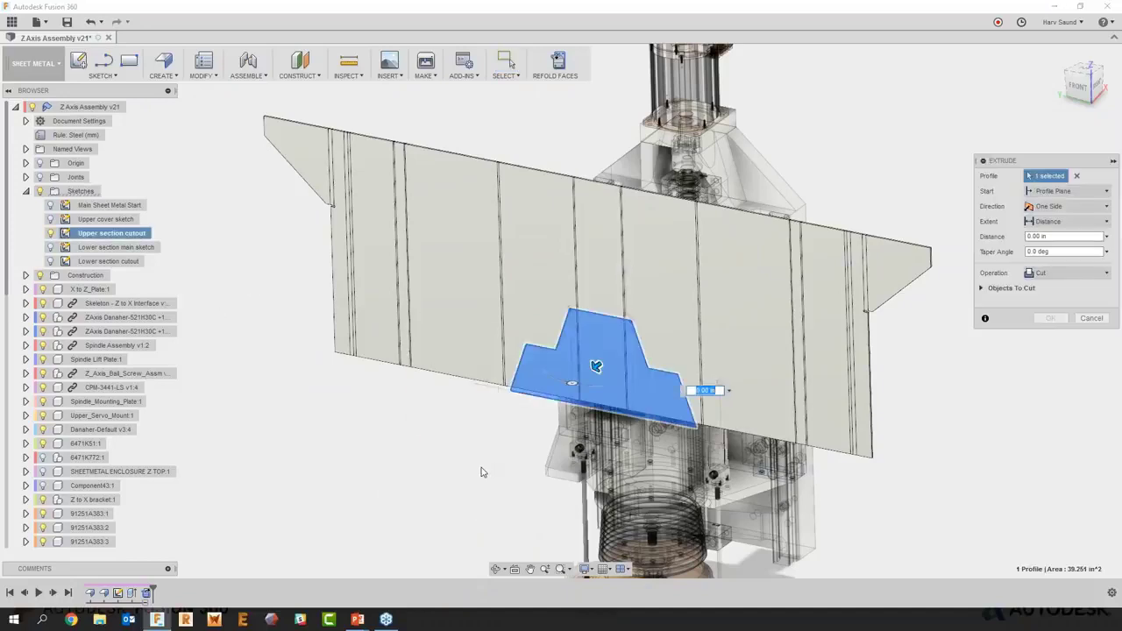
pyautogui.moveTo(596, 366); pyautogui.dragTo(617, 350)
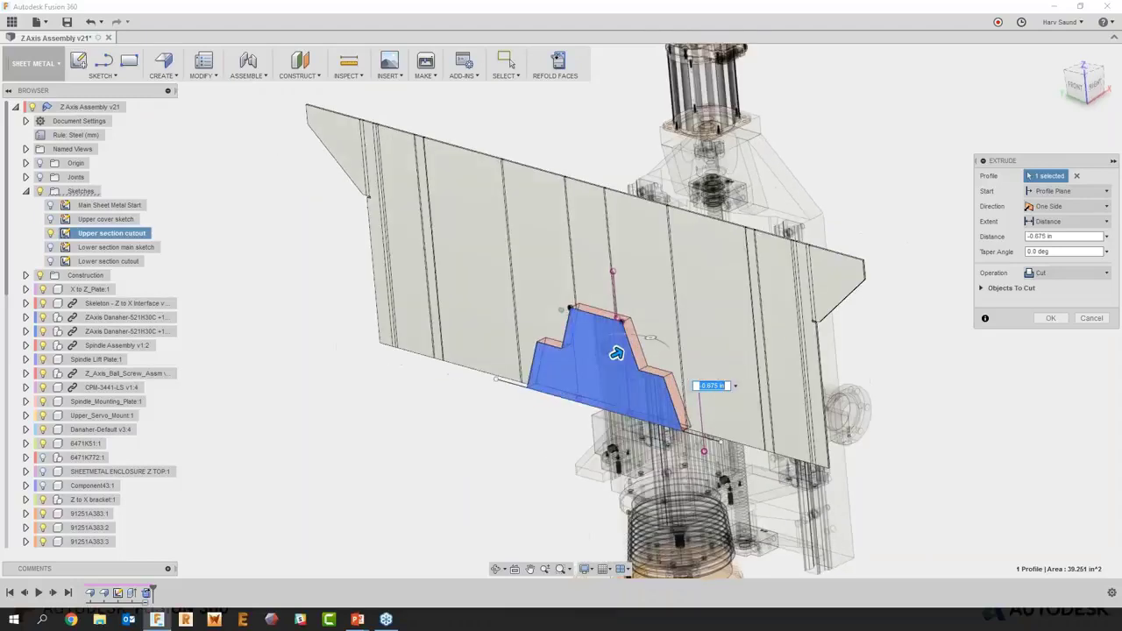
pyautogui.click(991, 291)
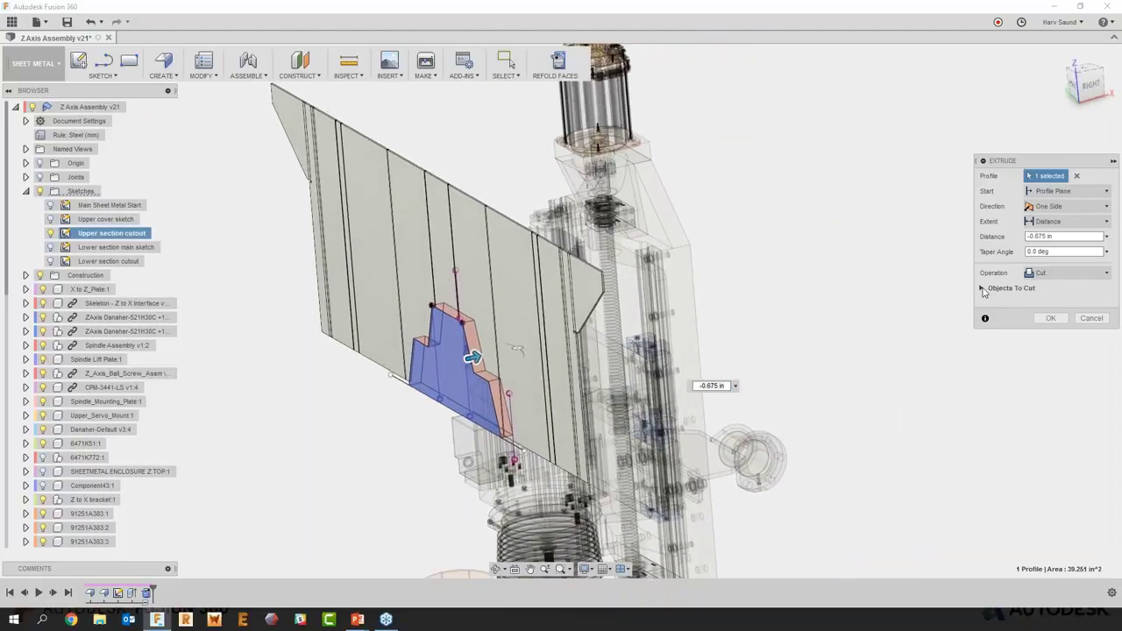
pyautogui.click(1051, 352)
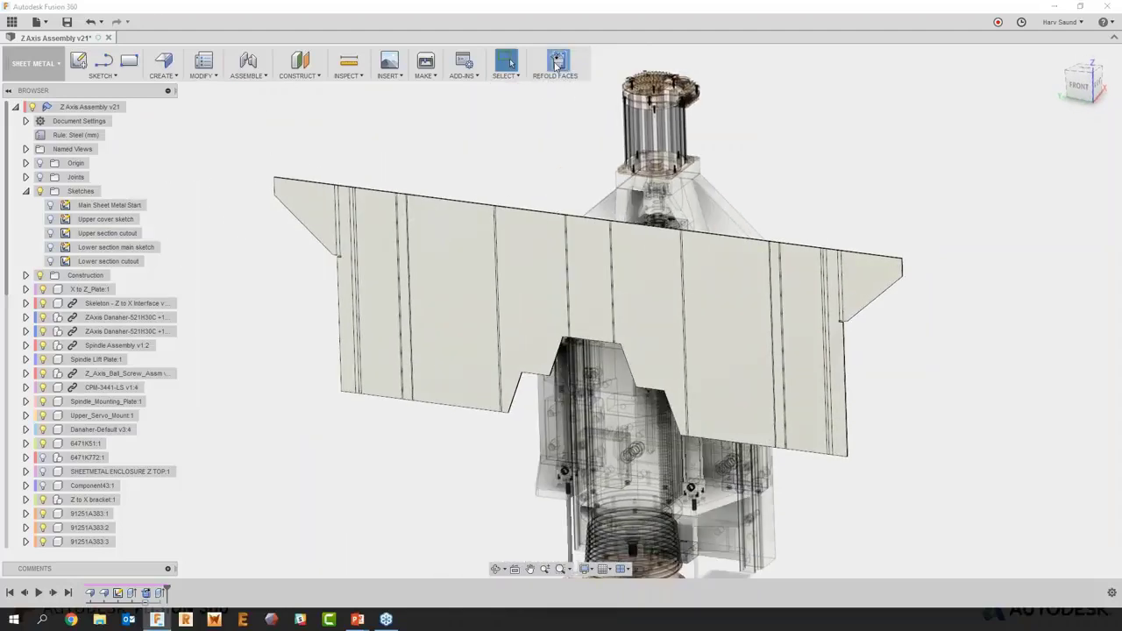
# Refold the cover's faces and inspect the stepped cutout from the front and the back
pyautogui.scroll(4, 447, 432)
pyautogui.click(1080, 90)
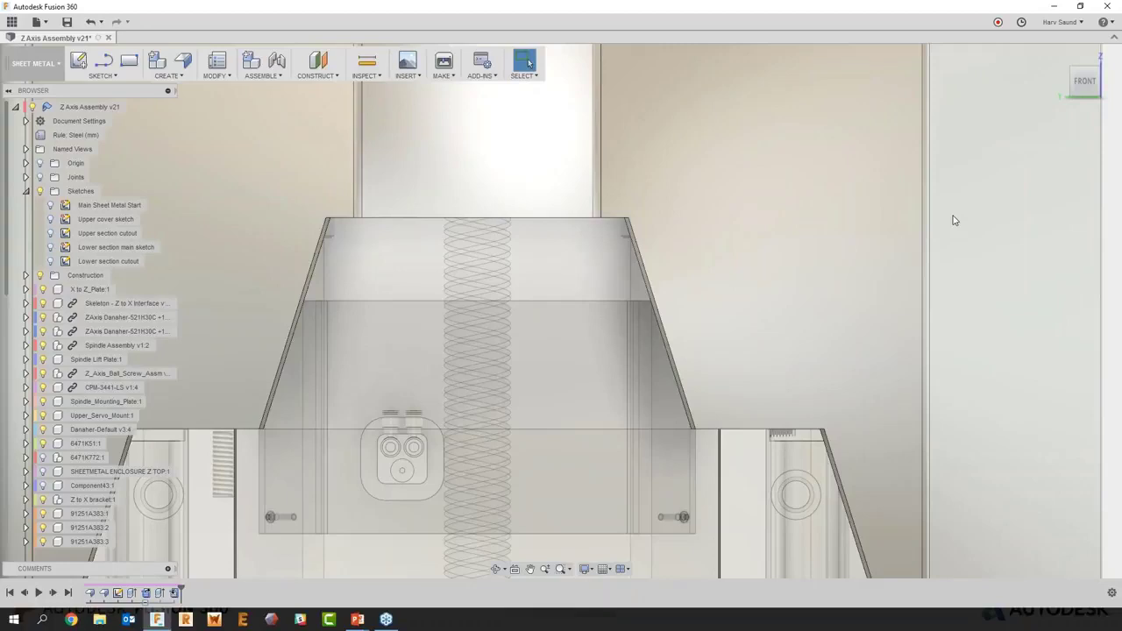
pyautogui.scroll(-6, 955, 220)
pyautogui.keyDown('shift'); pyautogui.moveTo(864, 193); pyautogui.dragTo(809, 161, button='middle'); pyautogui.keyUp('shift')
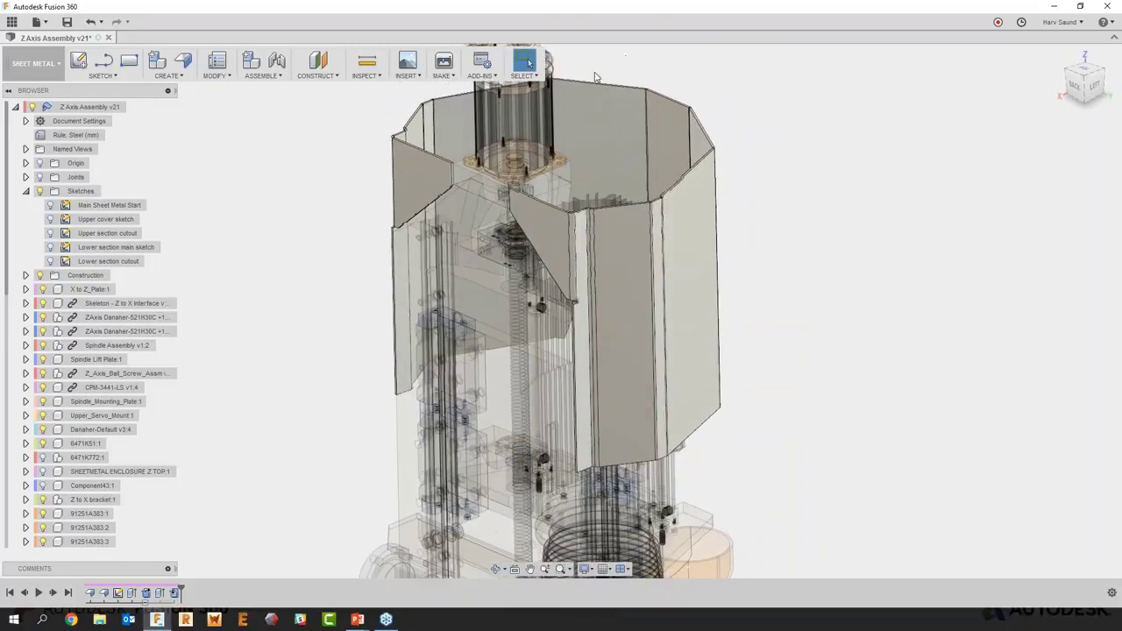
# Set up a flange on the two vertical rear edges below the angled flanges, with a height of 1.5 in and an angle of -90 degrees
pyautogui.rightClick(219, 152)
pyautogui.click(248, 171)
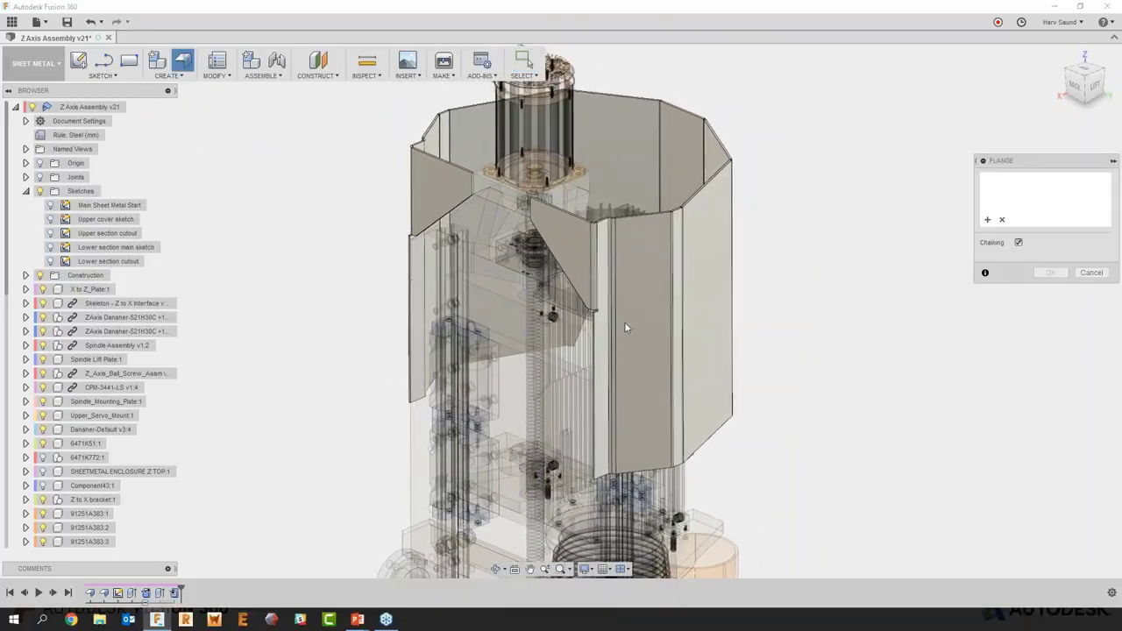
pyautogui.click(599, 331)
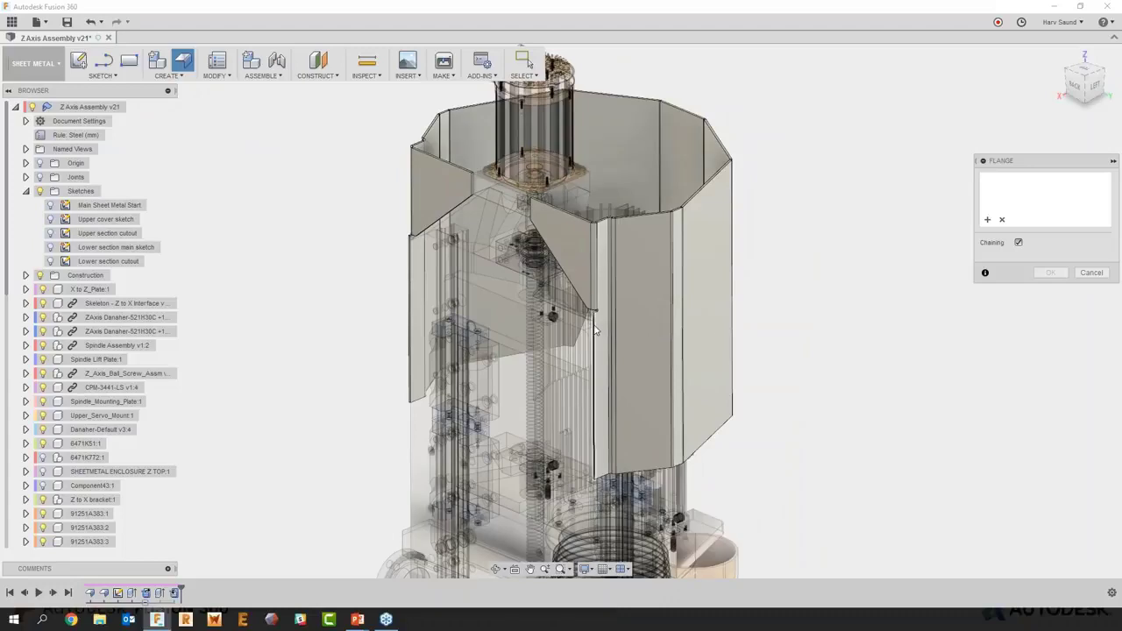
pyautogui.click(410, 248)
pyautogui.moveTo(401, 316); pyautogui.dragTo(474, 350)
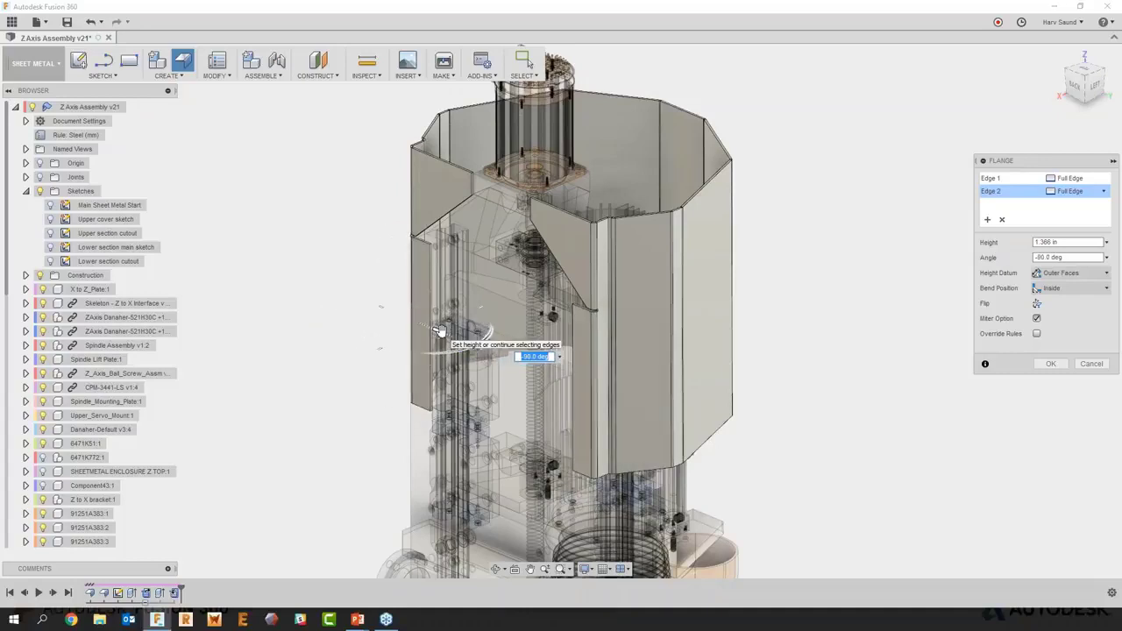
pyautogui.moveTo(438, 330); pyautogui.dragTo(452, 336)
pyautogui.write('1')
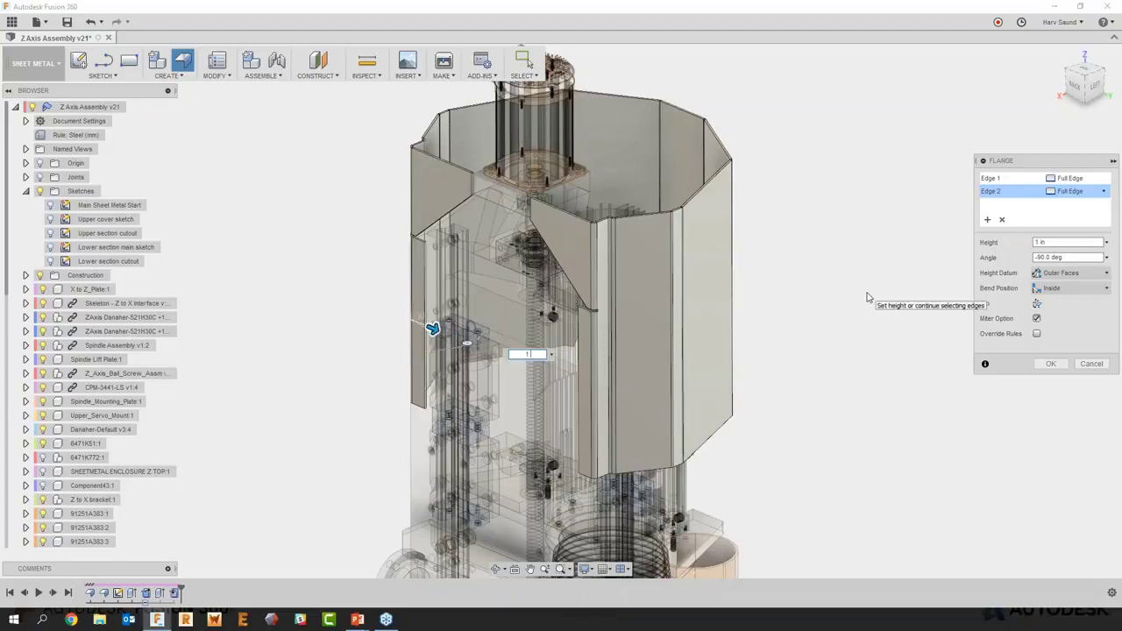
pyautogui.write('.5')
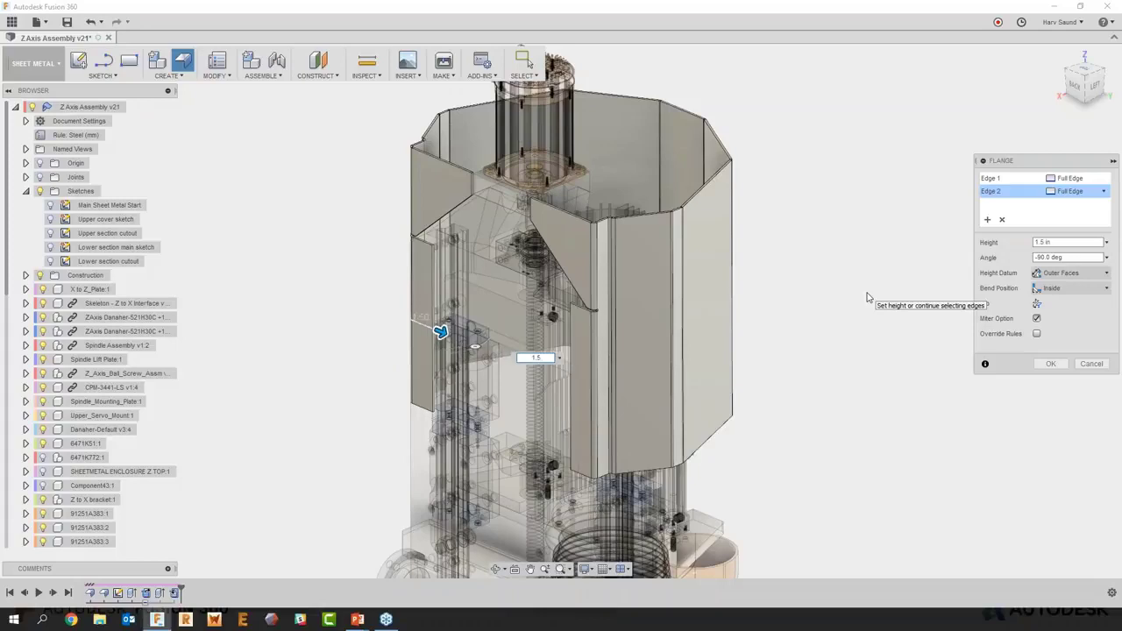
# Check the rear flanges against the plate from above, set their bend position to Outside and complete them
pyautogui.click(1084, 74)
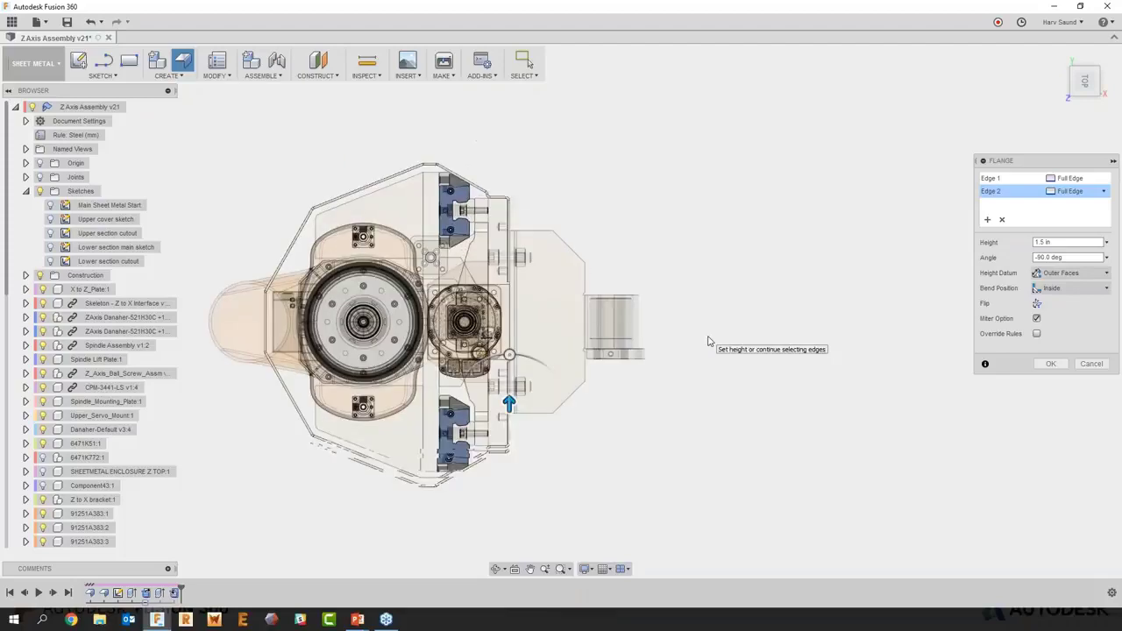
pyautogui.scroll(4, 708, 342)
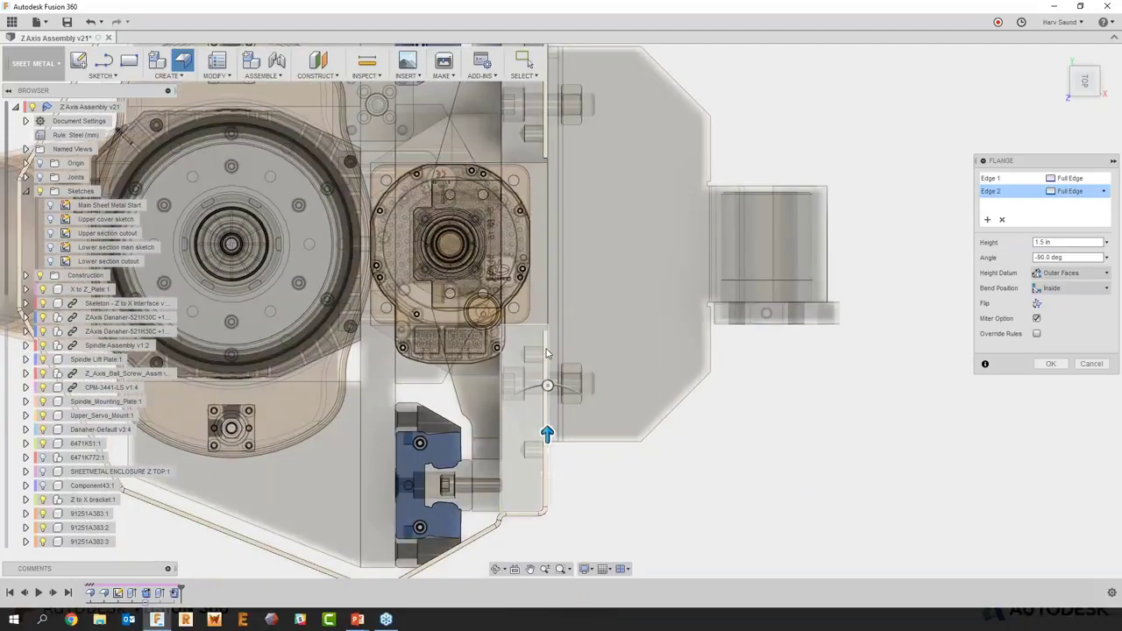
pyautogui.click(1069, 287)
pyautogui.click(1061, 312)
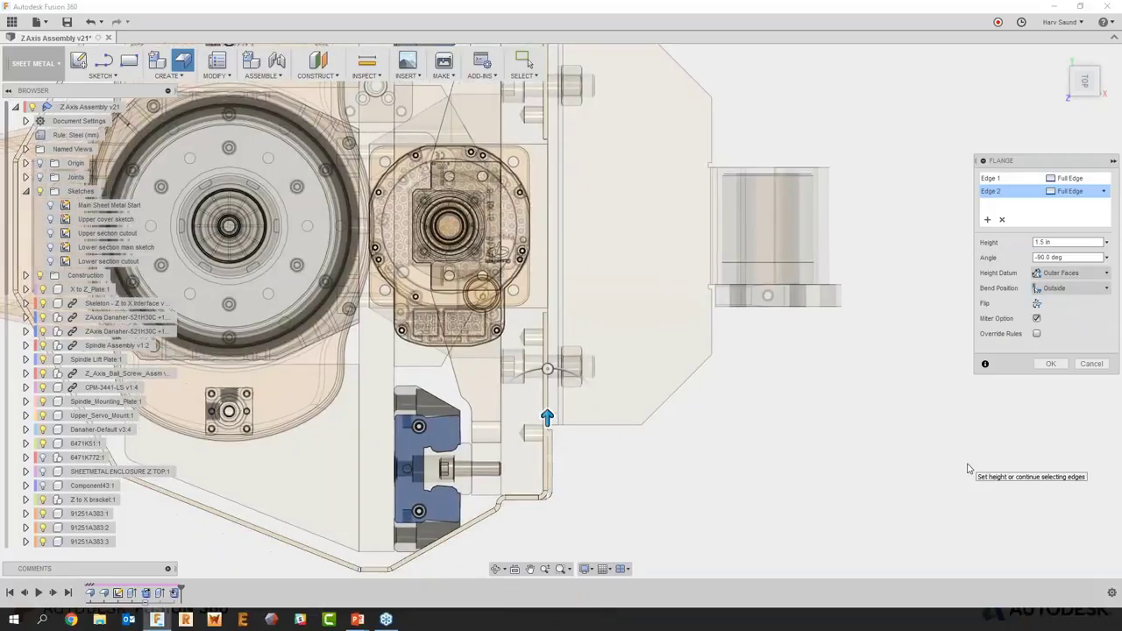
pyautogui.scroll(6, 968, 469)
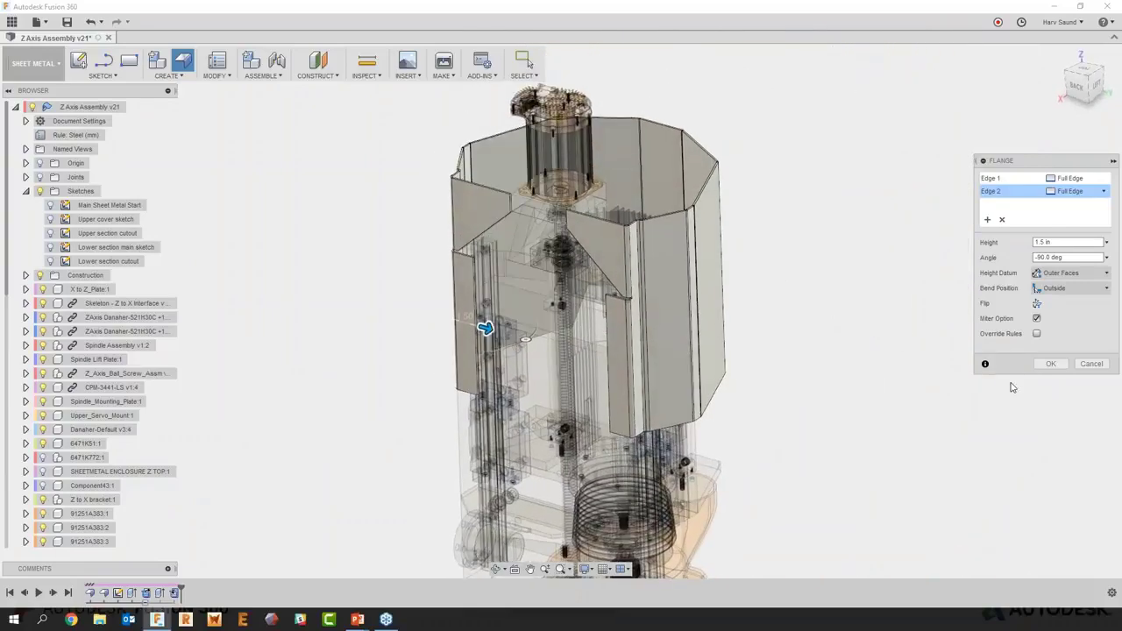
pyautogui.click(1053, 370)
pyautogui.rightClick(862, 190)
pyautogui.click(883, 208)
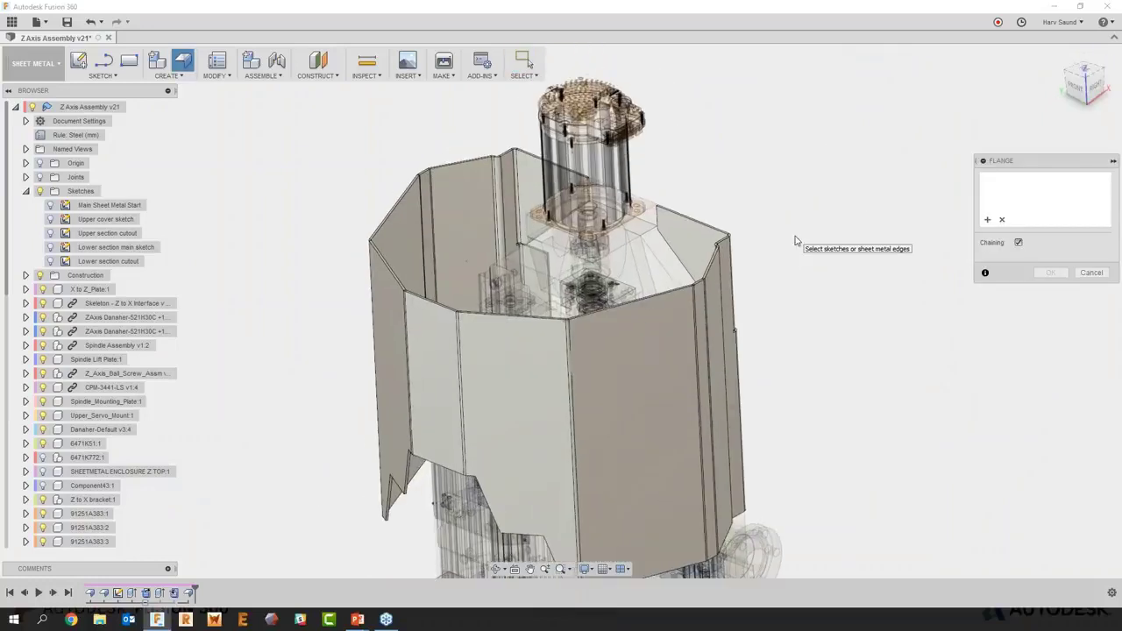
pyautogui.click(561, 117)
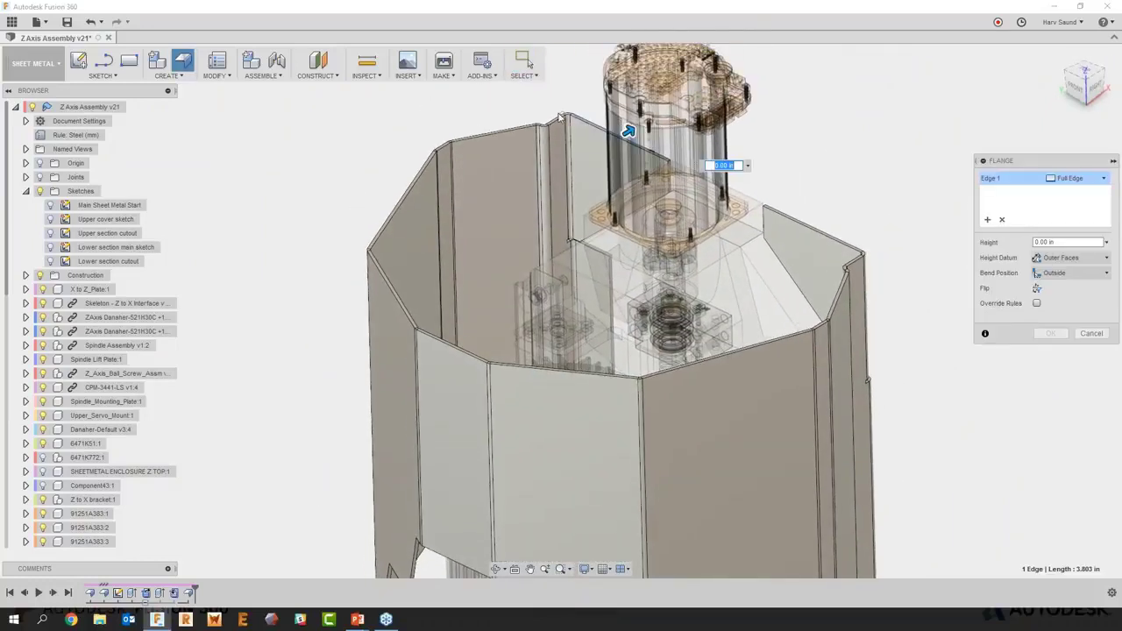
pyautogui.click(556, 119)
pyautogui.click(460, 140)
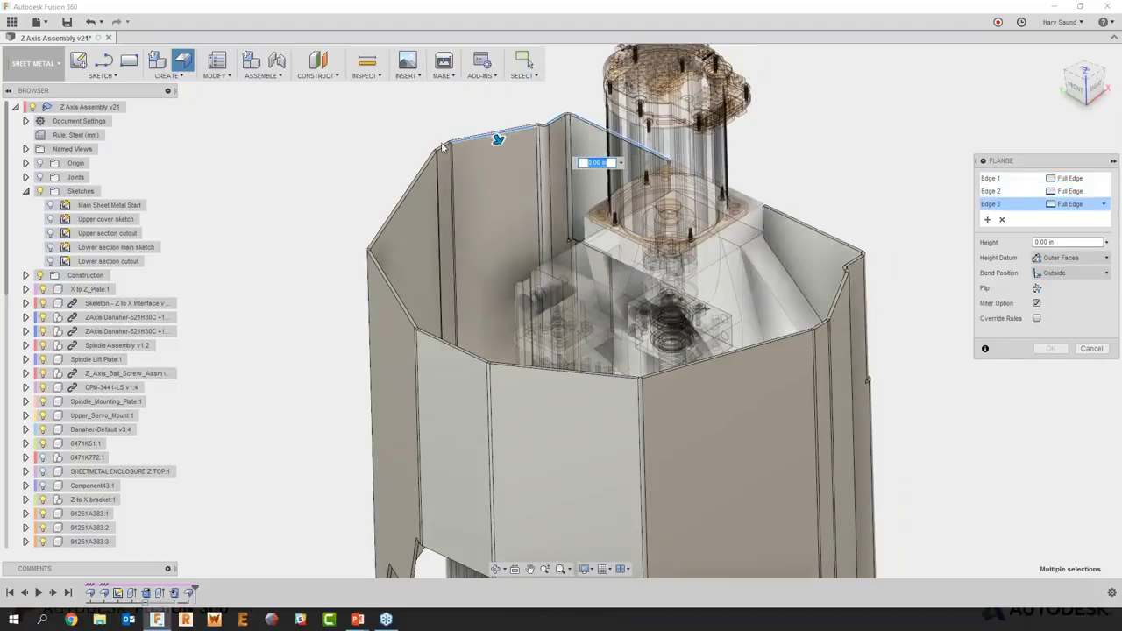
pyautogui.click(429, 173)
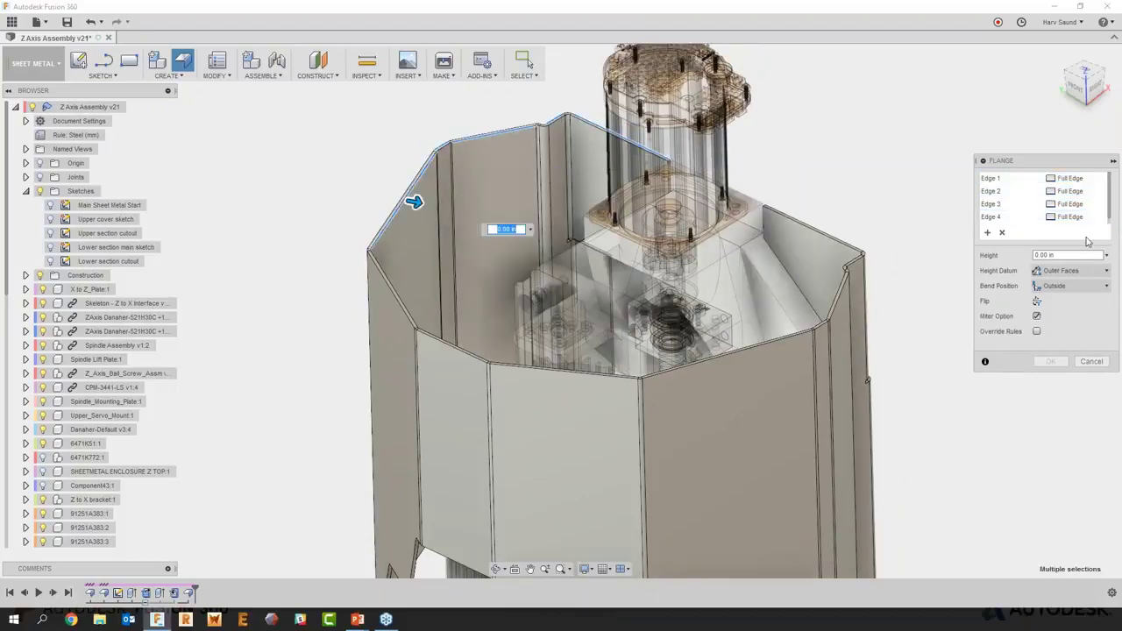
pyautogui.click(1099, 359)
# Restart the flange edge selection and pick the cover's inner top edges from one angled rear flange around to the front
pyautogui.rightClick(945, 198)
pyautogui.click(963, 214)
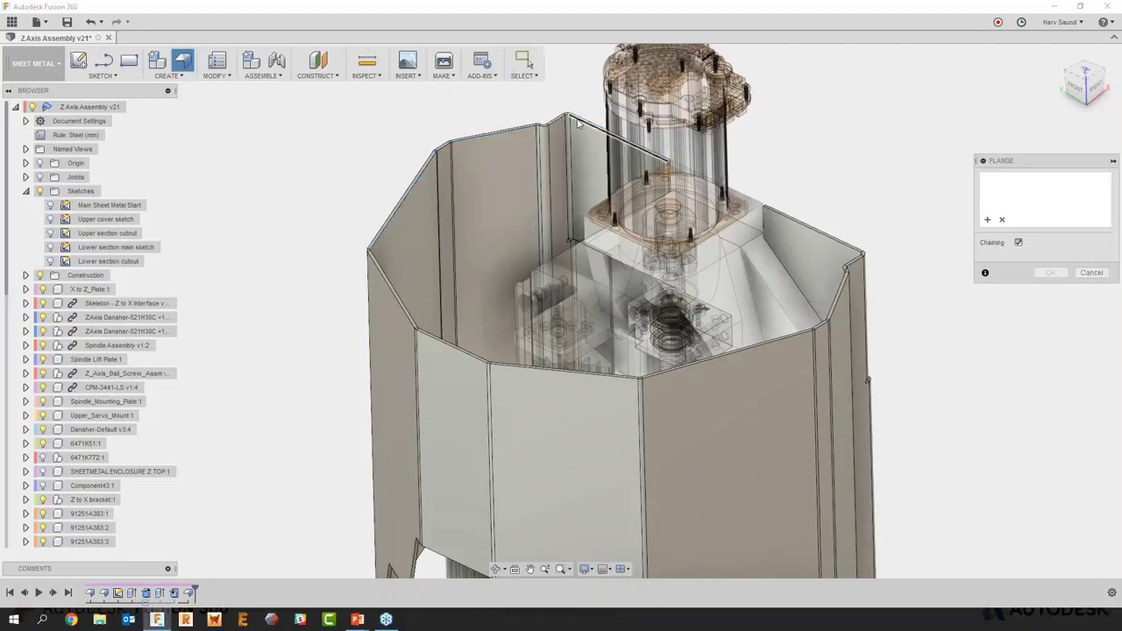
pyautogui.click(576, 123)
pyautogui.click(561, 124)
pyautogui.click(521, 132)
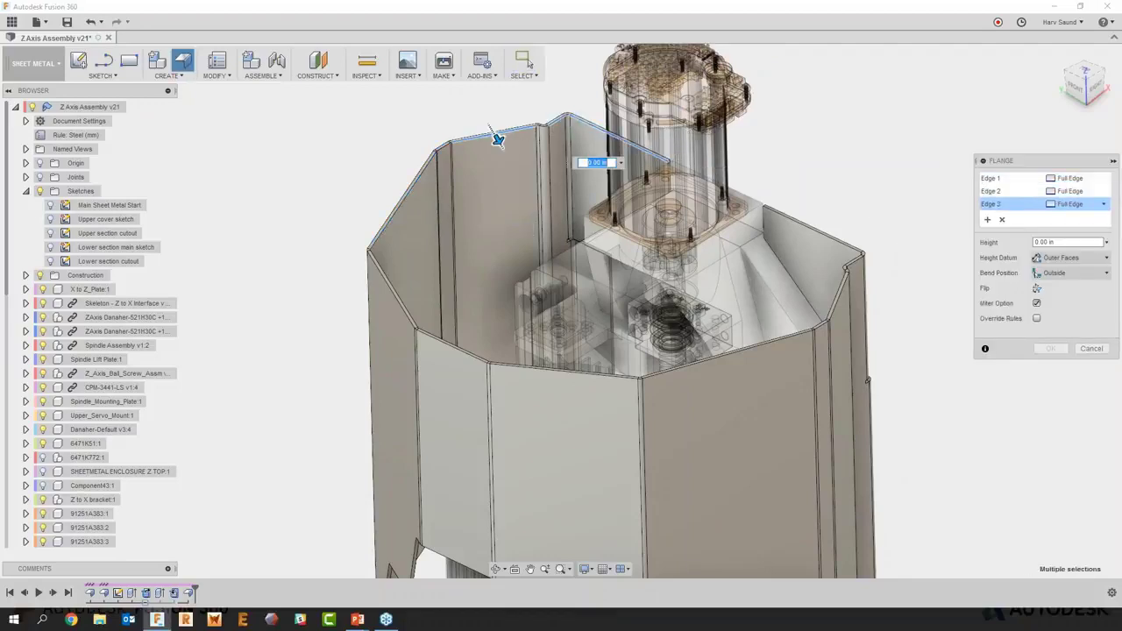
pyautogui.click(425, 180)
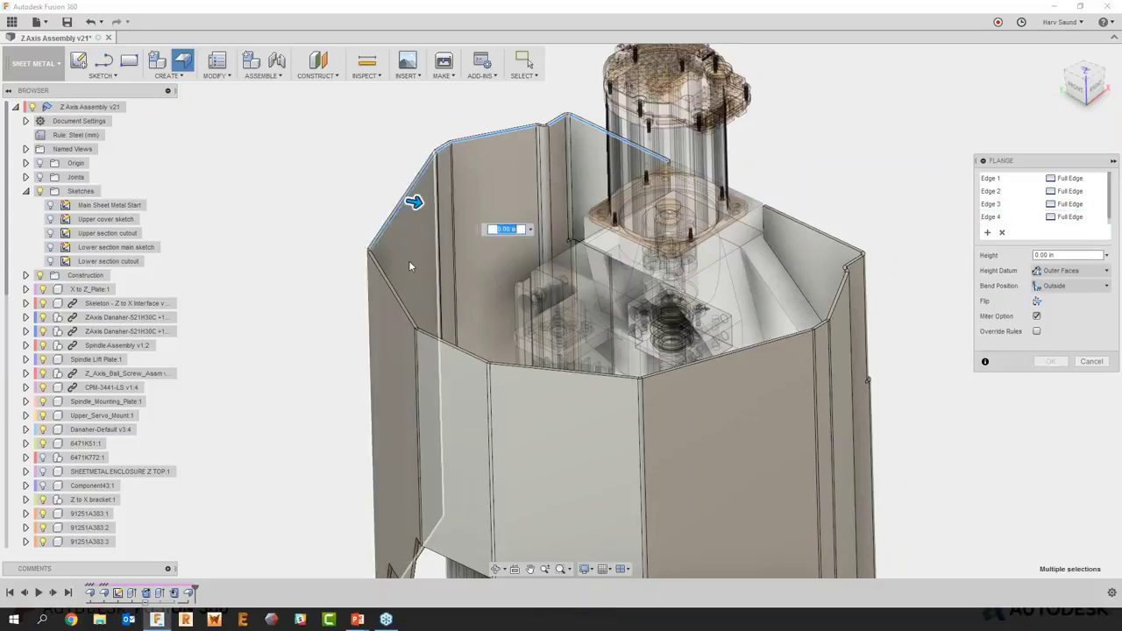
pyautogui.click(398, 297)
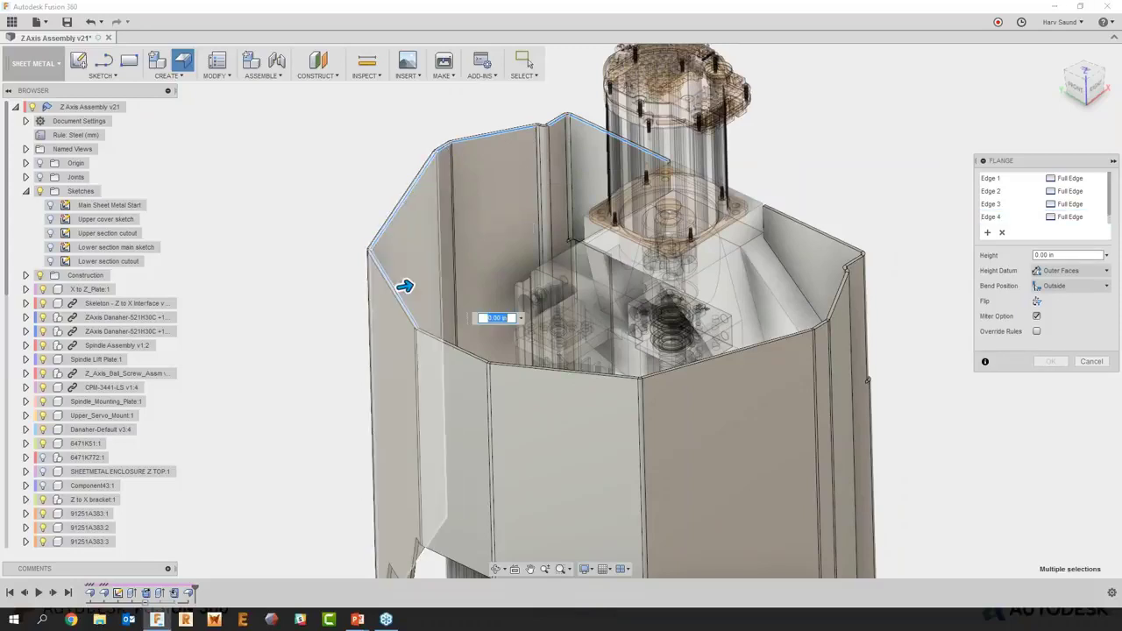
pyautogui.click(449, 347)
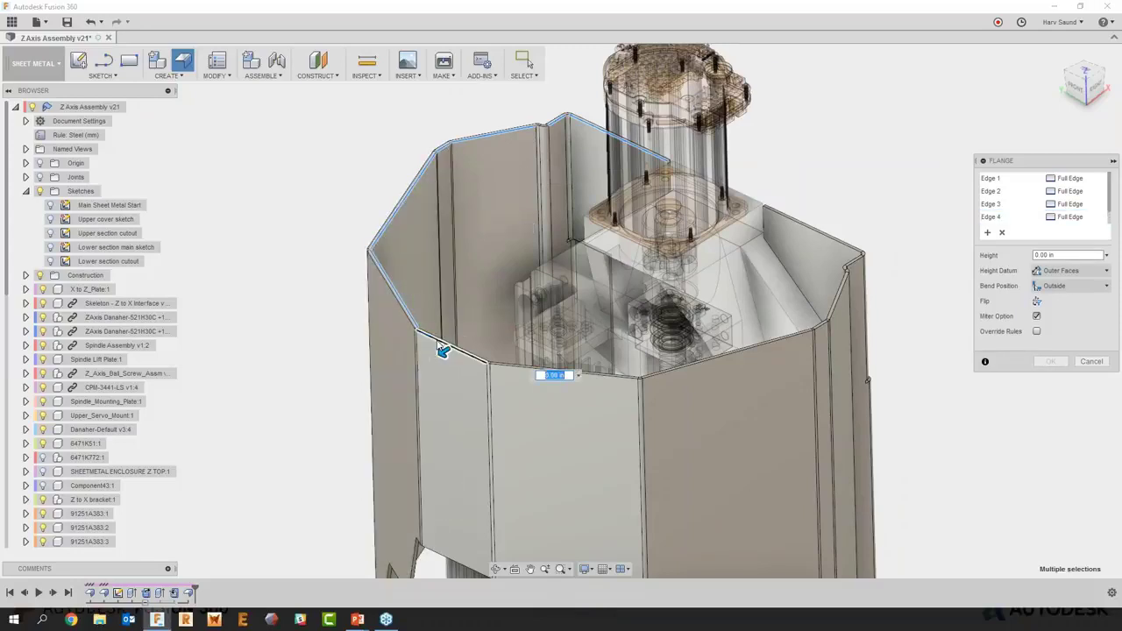
pyautogui.click(439, 343)
pyautogui.scroll(3, 479, 342)
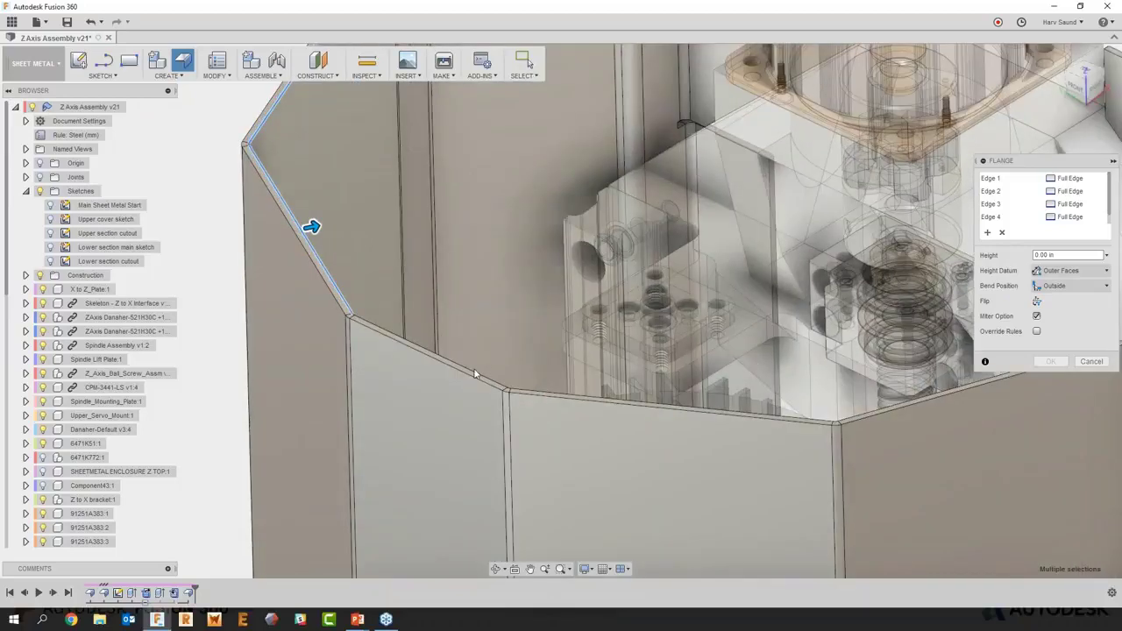
pyautogui.click(602, 401)
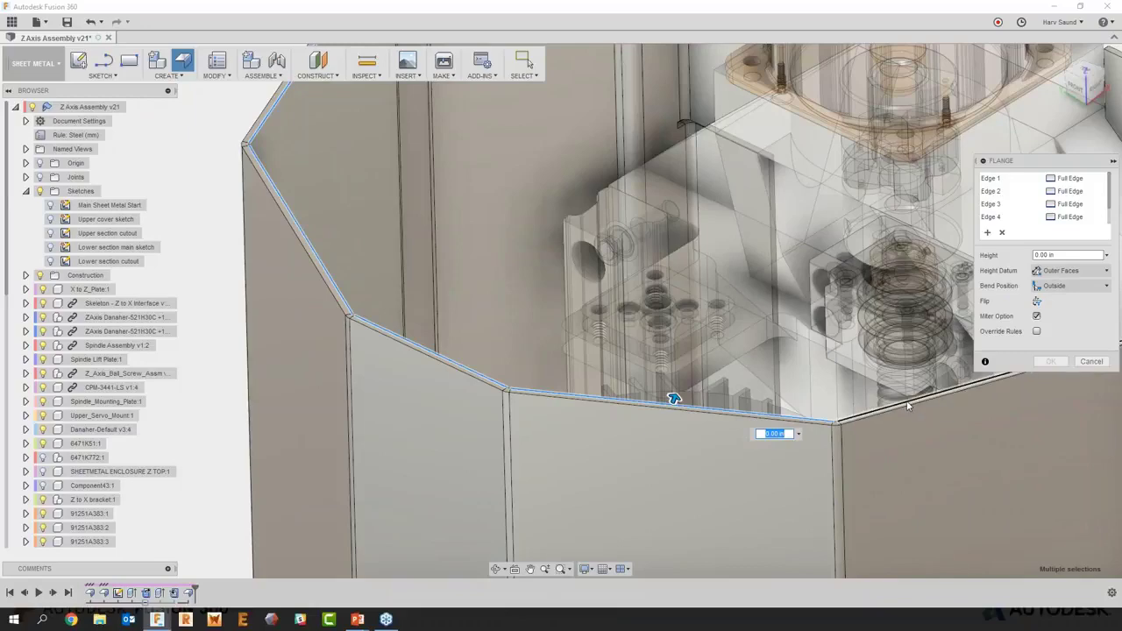
# Add the remaining inner top edges from the wide front side around to the opposite rear flange
pyautogui.click(908, 403)
pyautogui.scroll(-3, 907, 400)
pyautogui.moveTo(907, 400); pyautogui.dragTo(848, 384, button='middle')
pyautogui.scroll(2, 849, 384)
pyautogui.scroll(5, 849, 384)
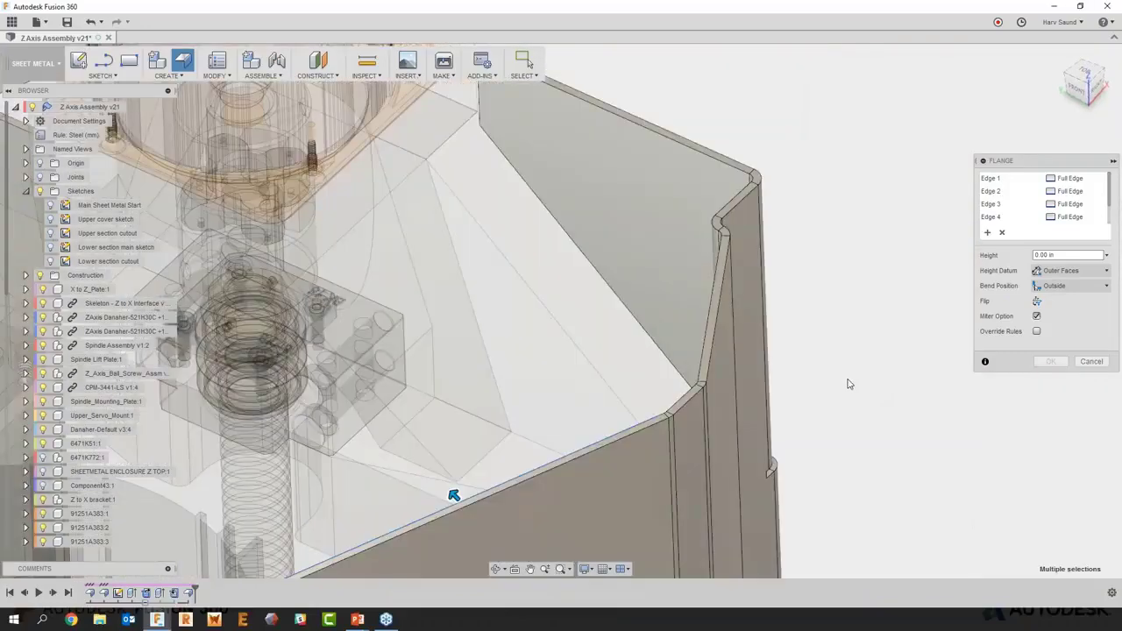
pyautogui.click(713, 278)
pyautogui.click(735, 156)
pyautogui.click(741, 120)
pyautogui.scroll(-2, 780, 225)
pyautogui.scroll(-4, 779, 224)
pyautogui.keyDown('shift'); pyautogui.moveTo(789, 222); pyautogui.dragTo(803, 219, button='middle'); pyautogui.keyUp('shift')
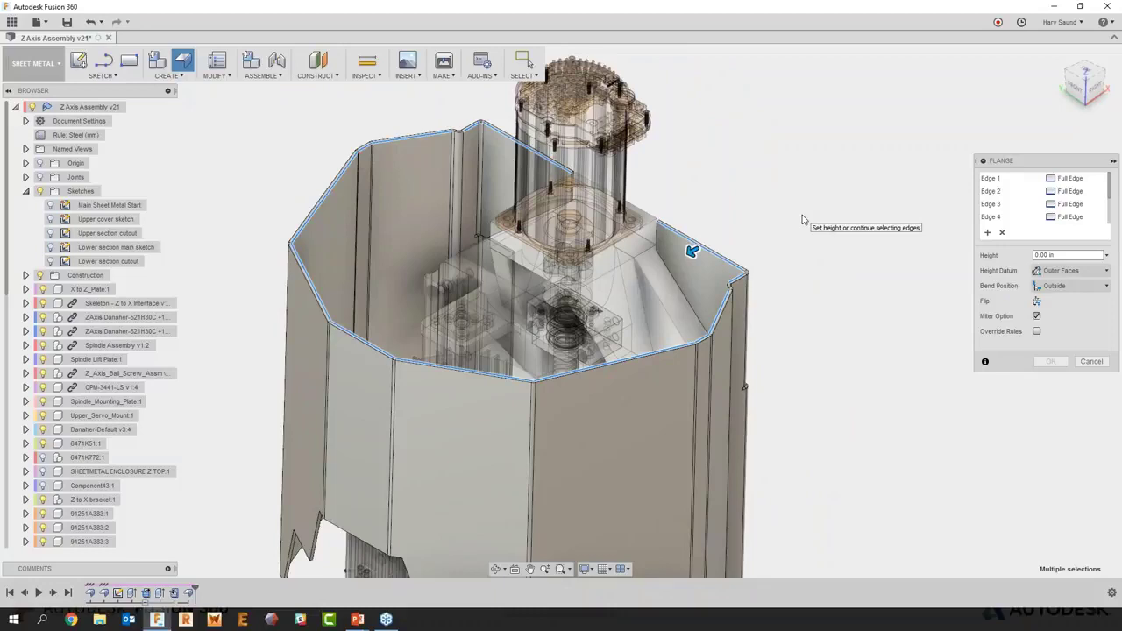
# Set the top flange's height to 1 in, check it from the side, change its bend position to Inside and complete it
pyautogui.moveTo(692, 252); pyautogui.dragTo(664, 267)
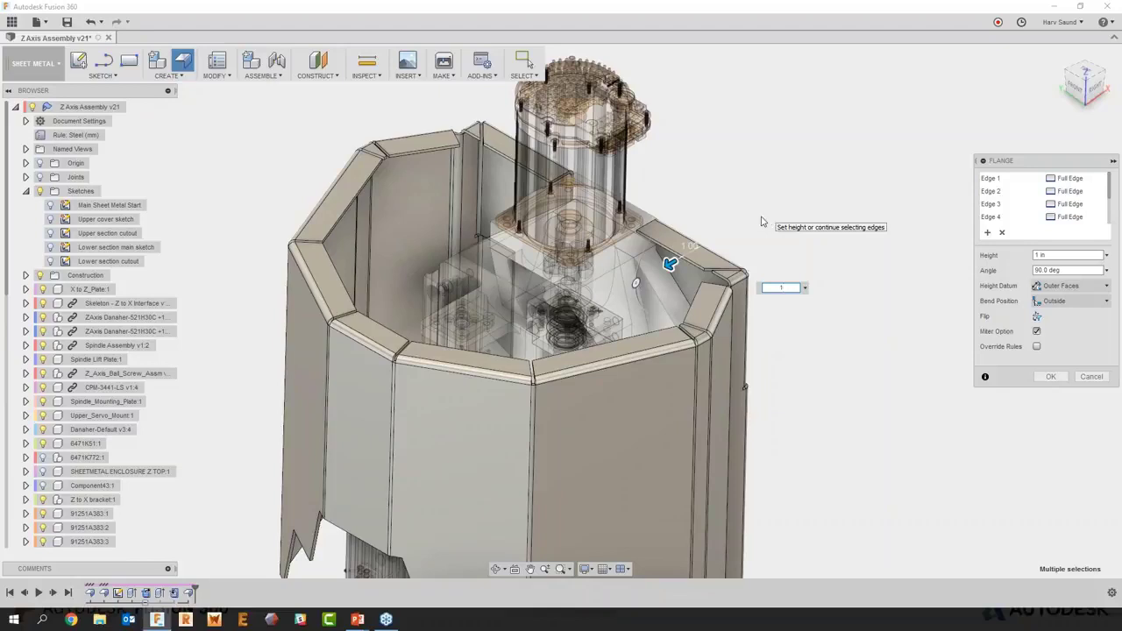
pyautogui.click(1094, 90)
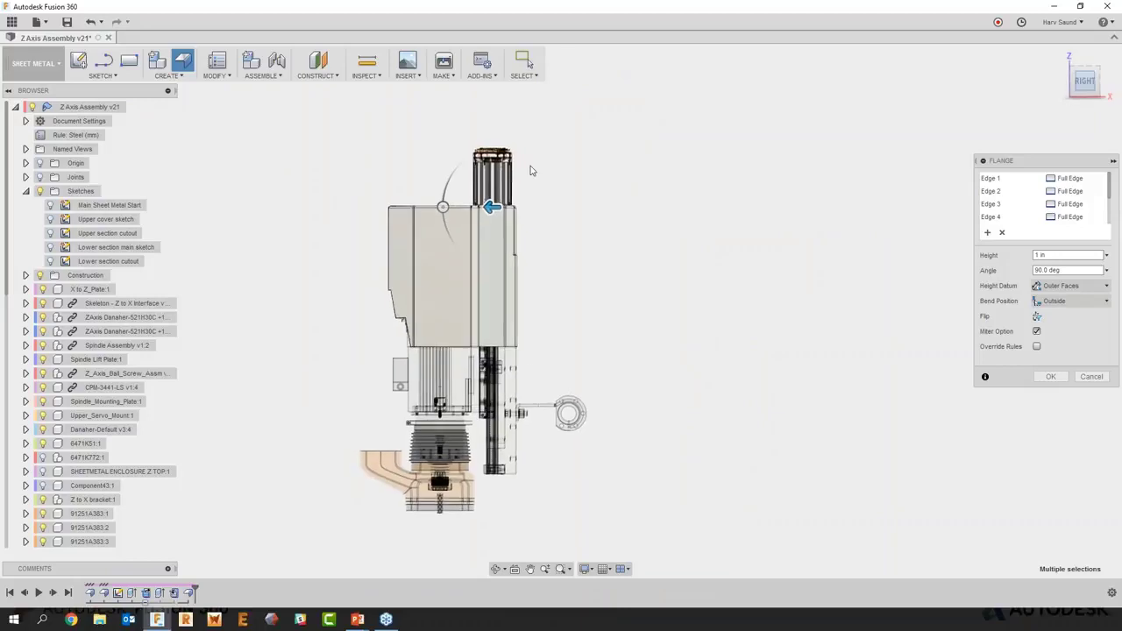
pyautogui.scroll(5, 492, 205)
pyautogui.scroll(2, 491, 205)
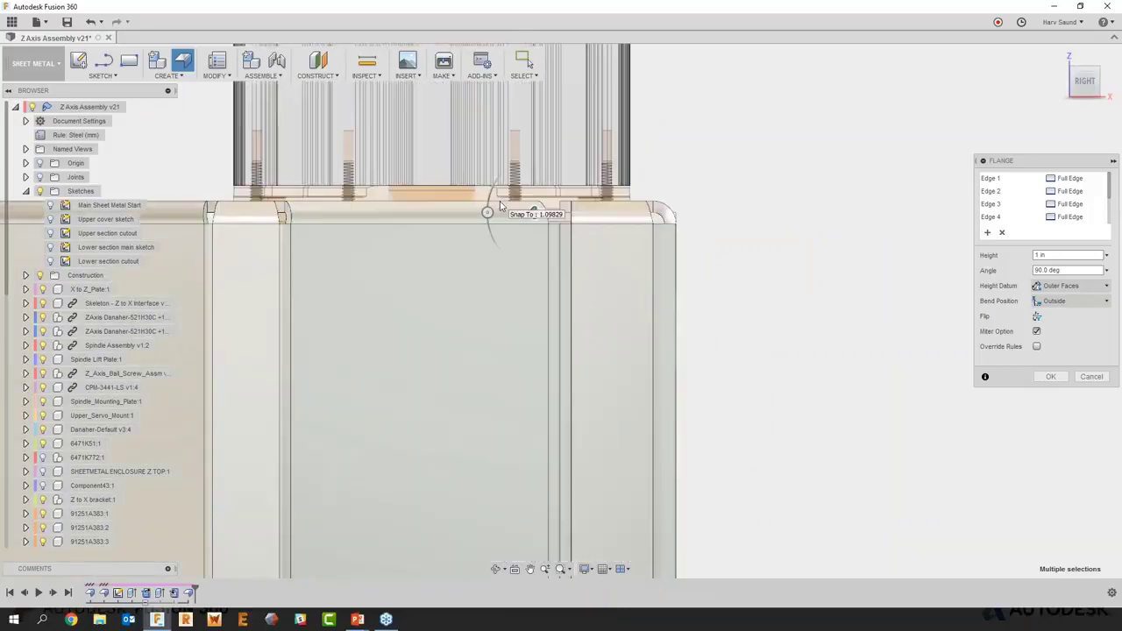
pyautogui.scroll(3, 678, 218)
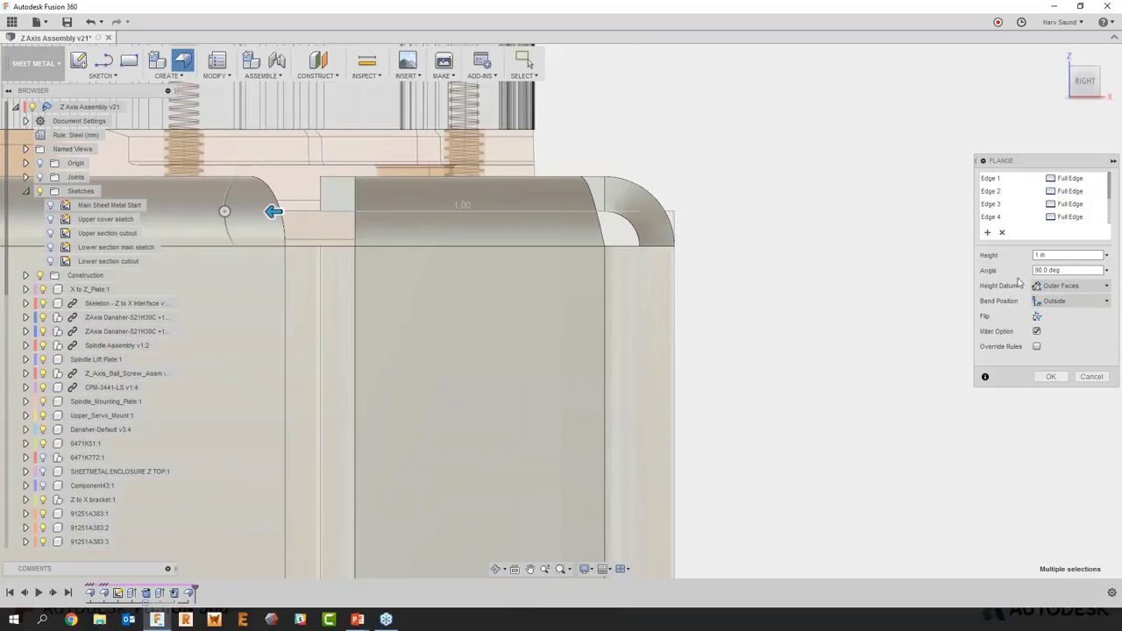
pyautogui.click(1069, 301)
pyautogui.click(1065, 315)
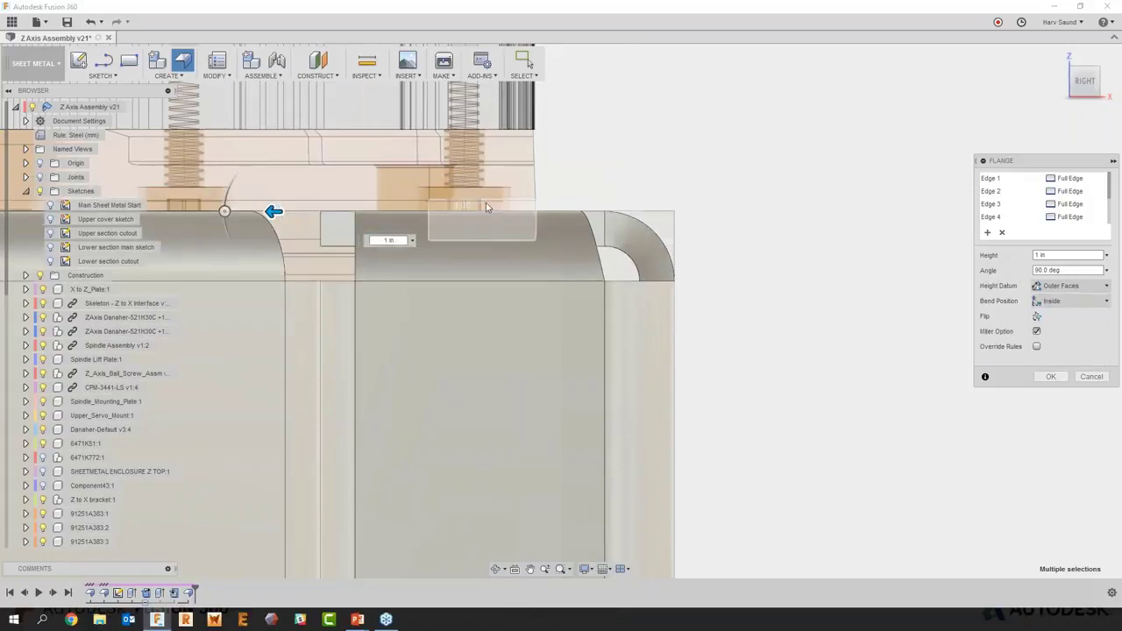
pyautogui.scroll(-10, 736, 223)
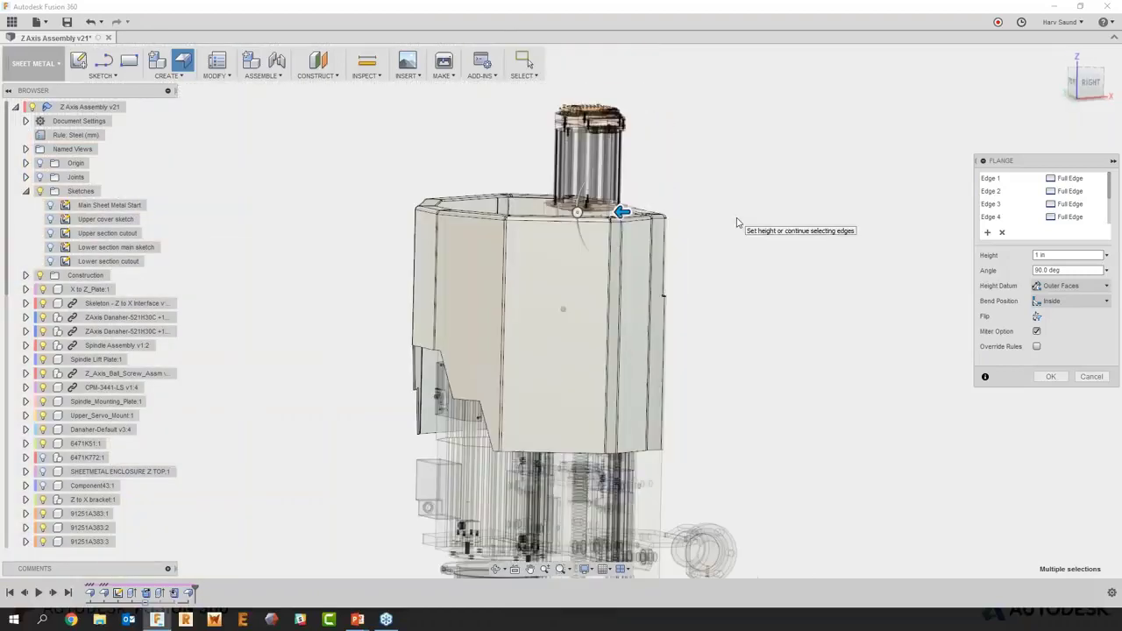
pyautogui.click(1057, 378)
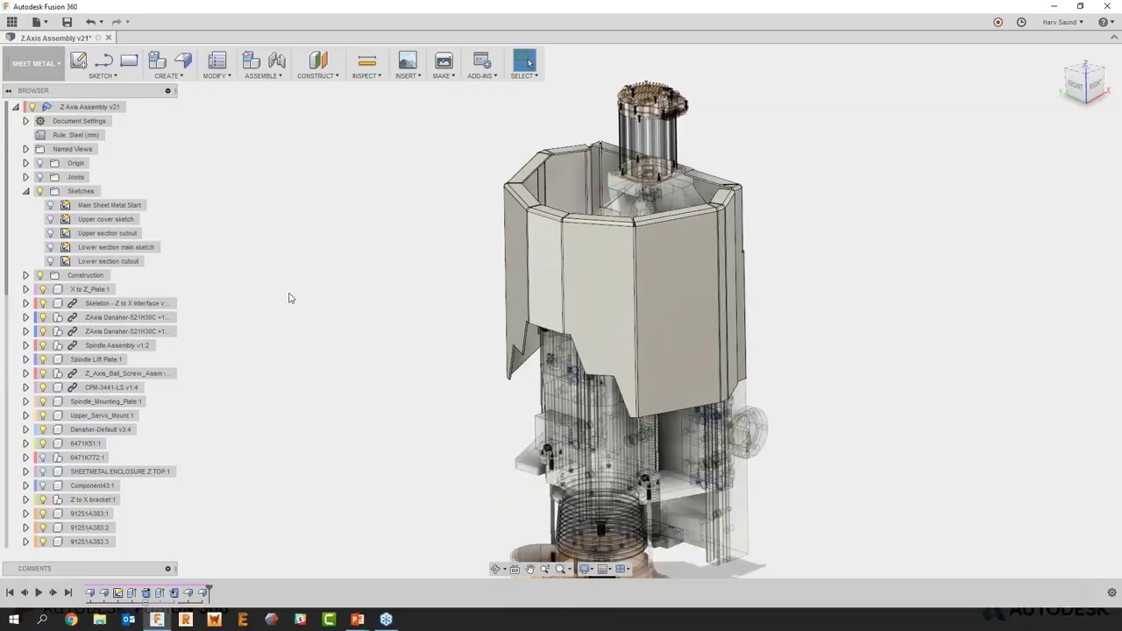
# Create the cover's flat pattern with the narrow front face stationary, return to the folded model and expand the Upper cover component
pyautogui.click(215, 76)
pyautogui.click(243, 99)
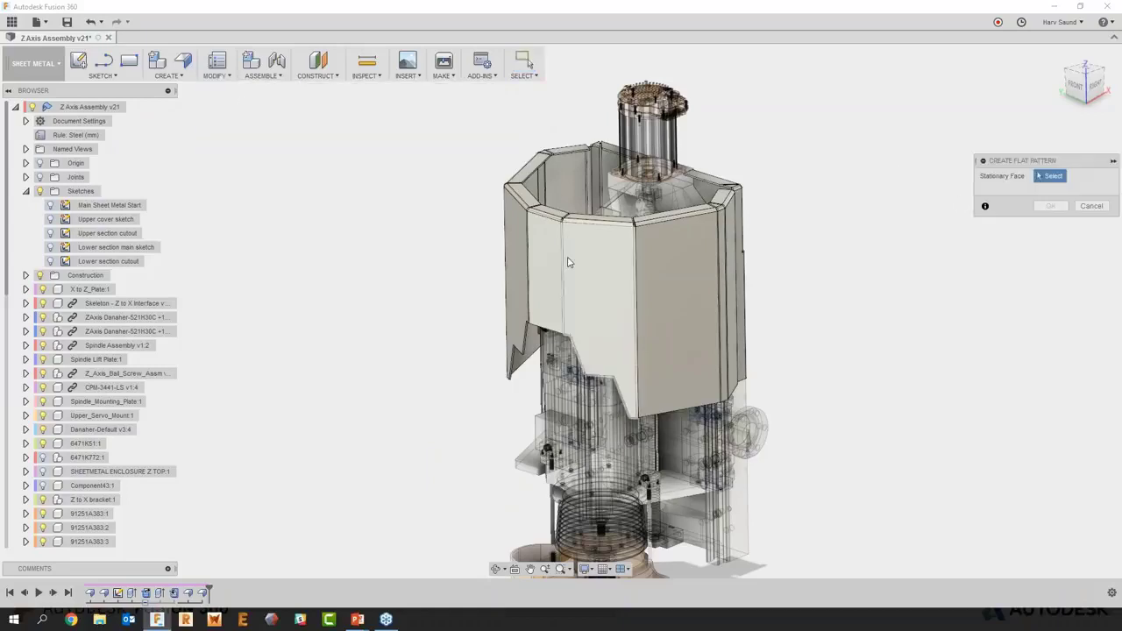
pyautogui.click(544, 261)
pyautogui.click(1052, 206)
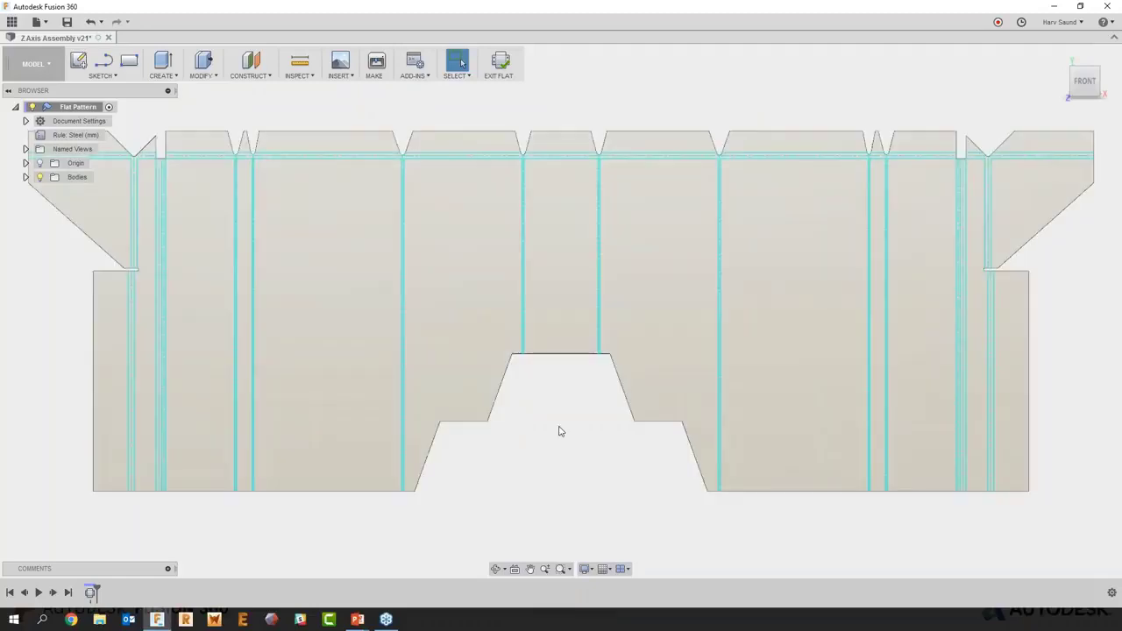
pyautogui.scroll(-3, 561, 430)
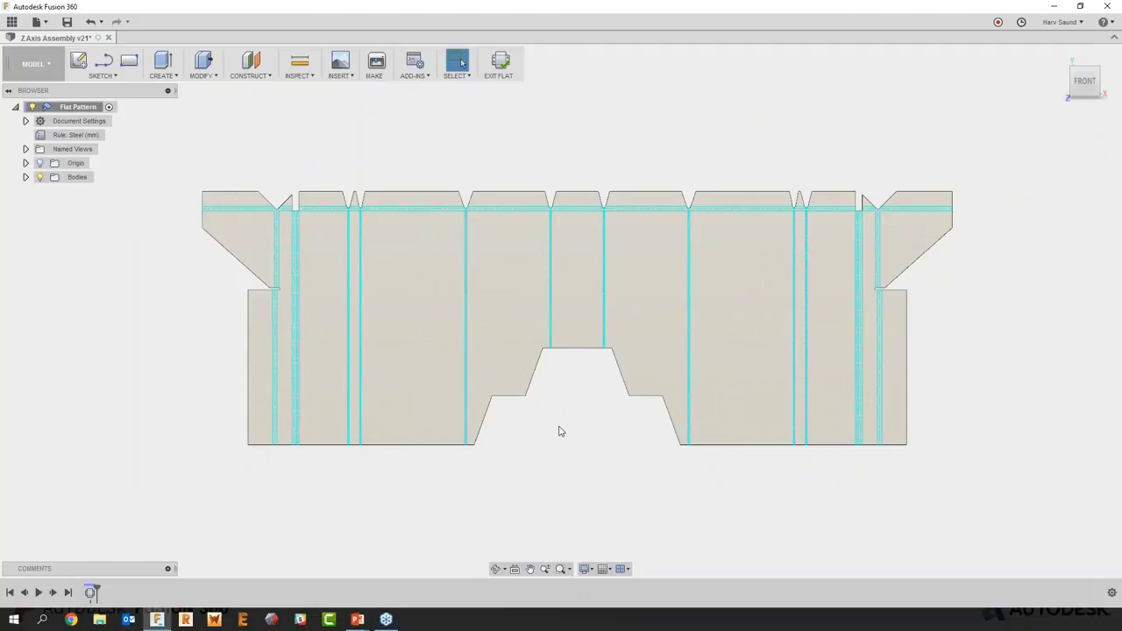
pyautogui.click(502, 61)
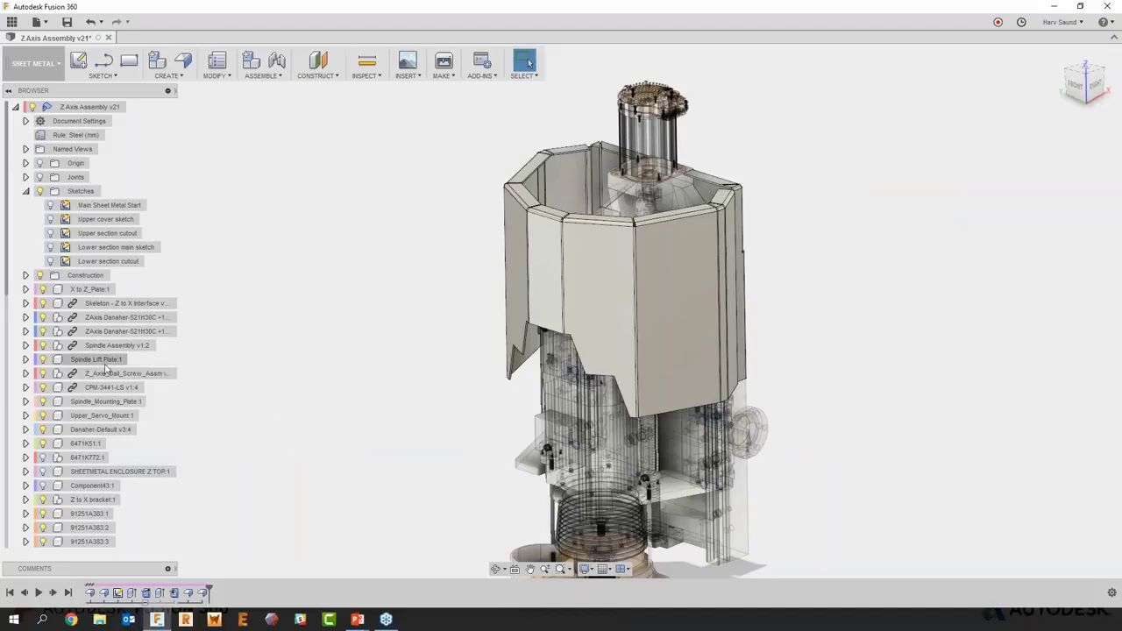
pyautogui.scroll(-5, 88, 361)
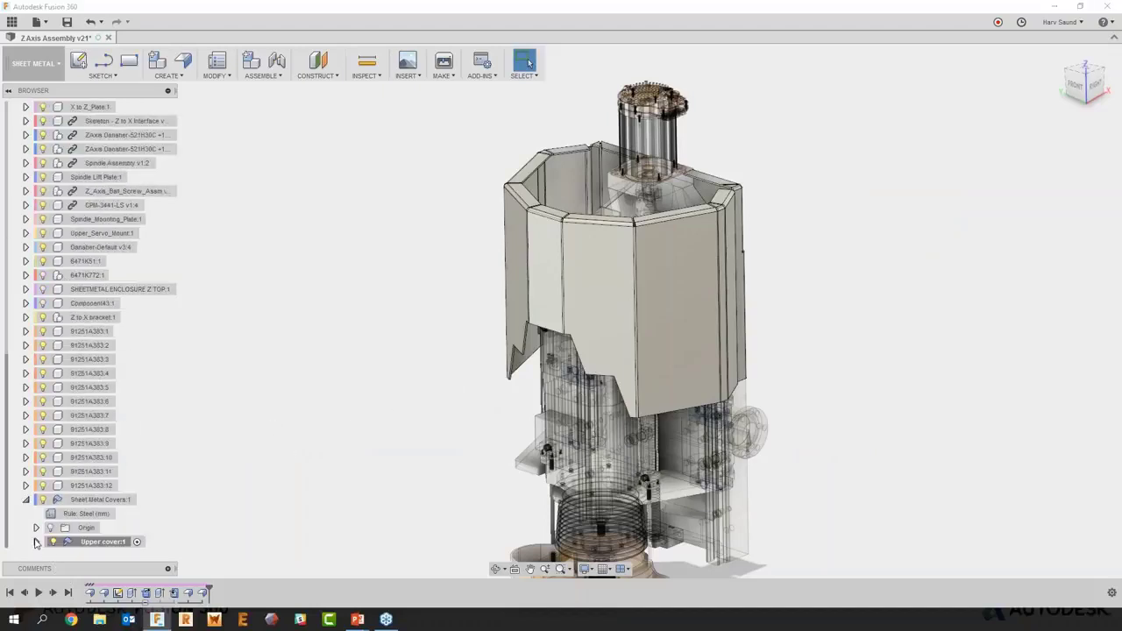
pyautogui.click(36, 542)
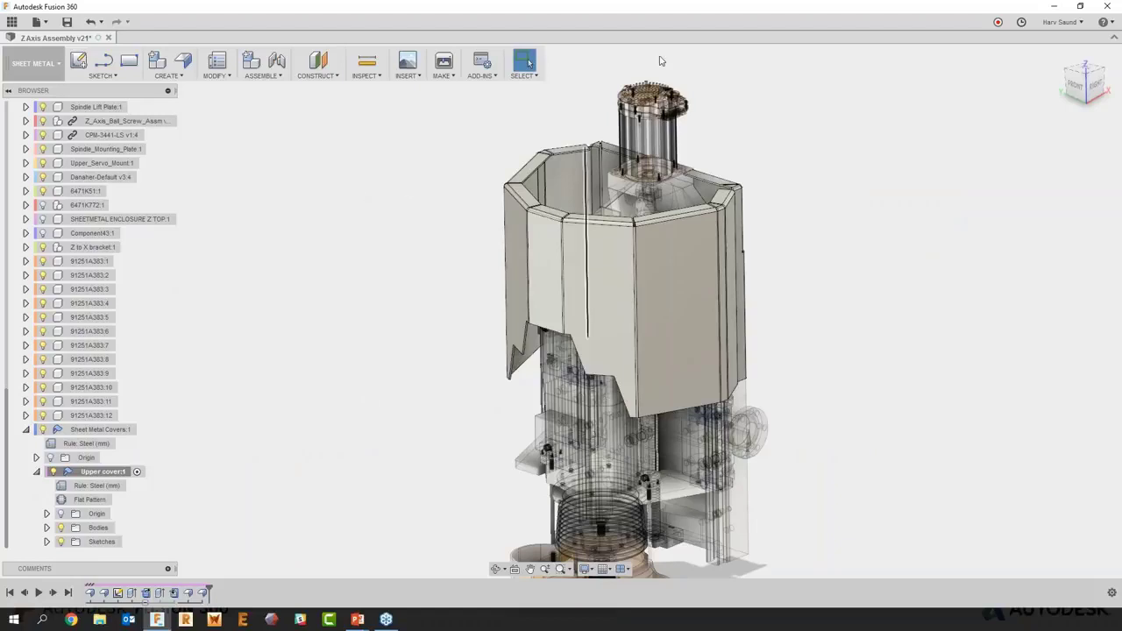
# Create an empty sheet metal component named Top Cover under Sheet Metal Covers with the Steel (mm) rule
pyautogui.click(157, 59)
pyautogui.click(1038, 205)
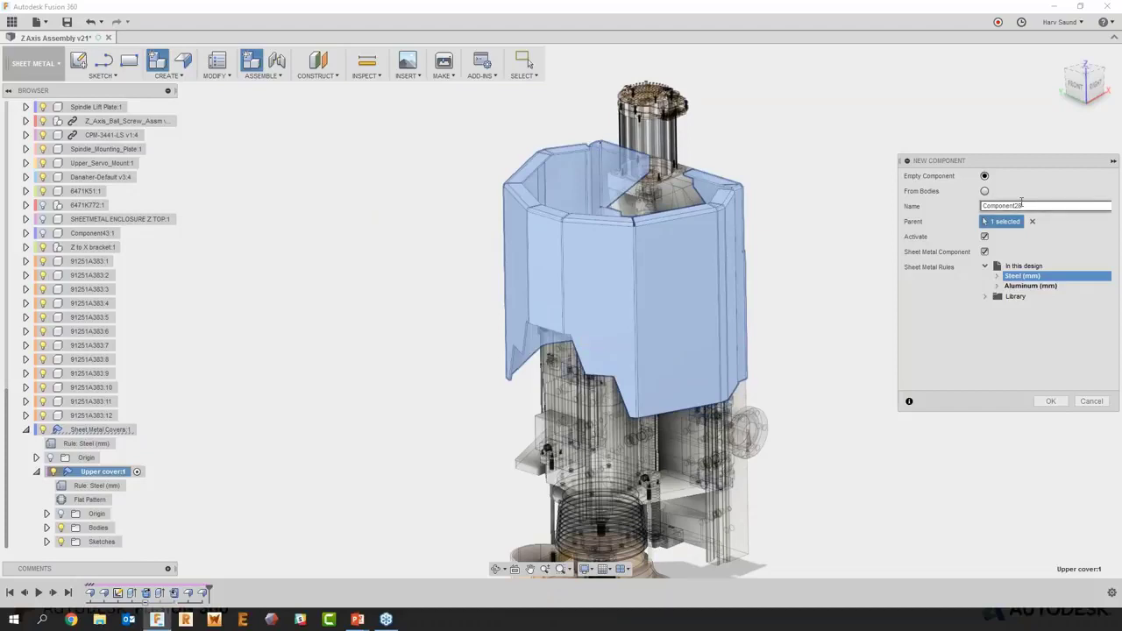
pyautogui.click(1032, 221)
pyautogui.click(101, 430)
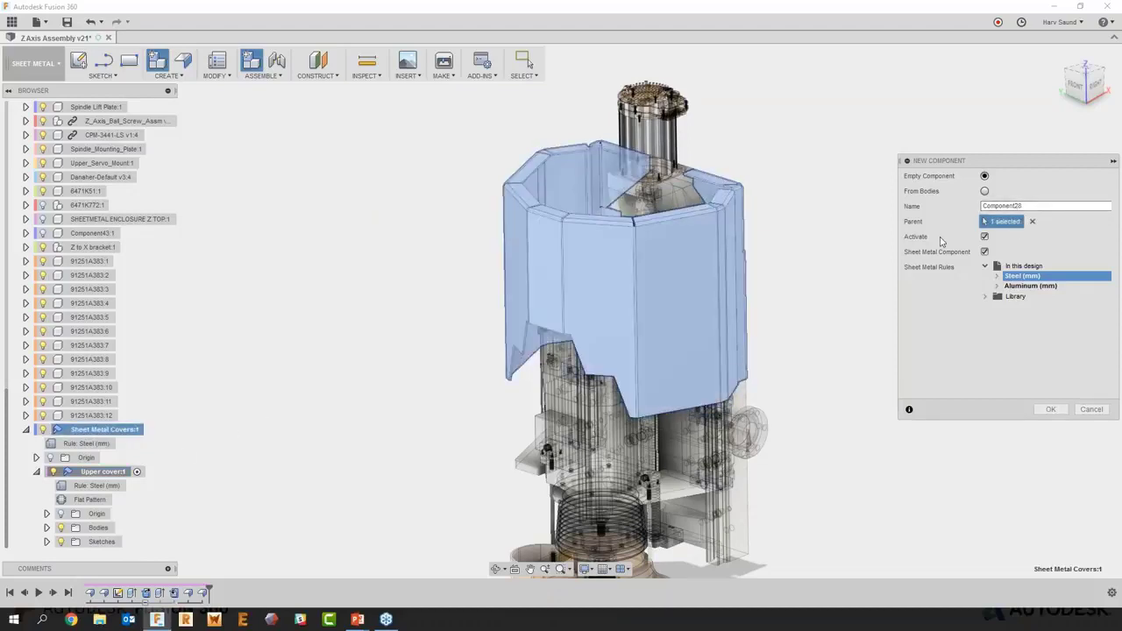
pyautogui.doubleClick(1022, 206)
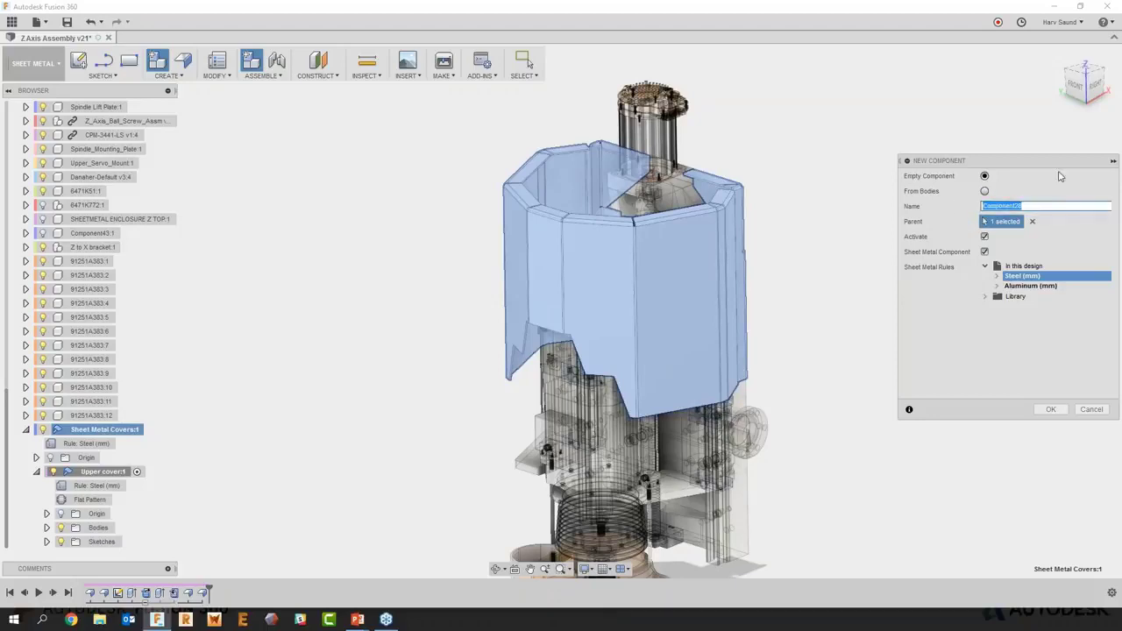
pyautogui.write('Top Cover')
pyautogui.click(1051, 409)
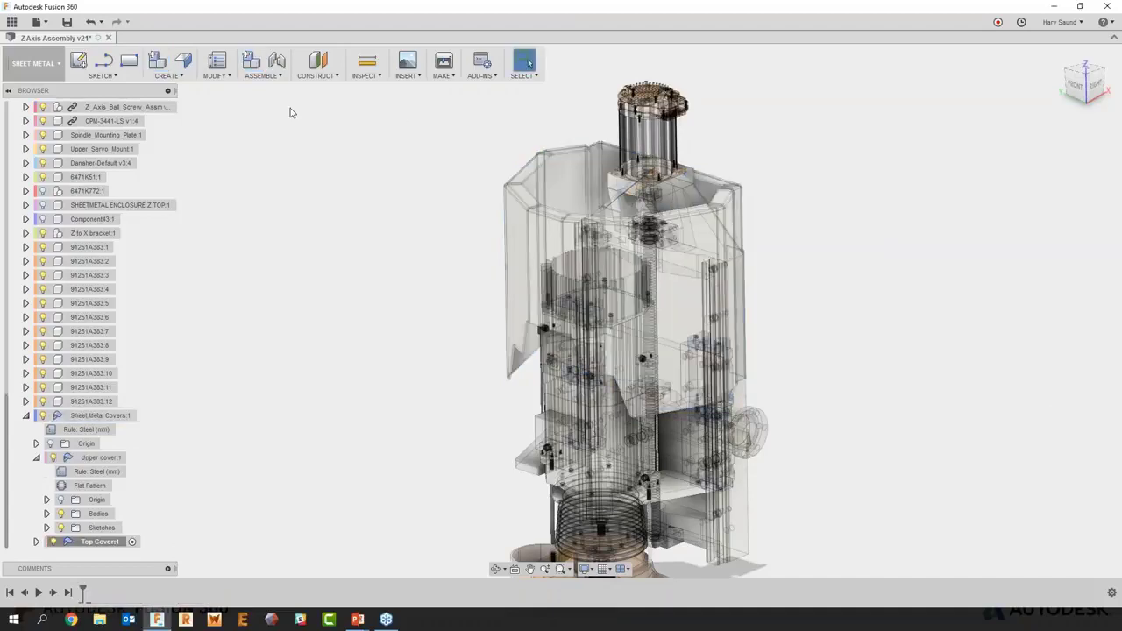
# Show the Upper cover sketch and choose its closed profile with the motor notch for a flange in the Top Cover component
pyautogui.scroll(7, 62, 169)
pyautogui.click(106, 218)
pyautogui.scroll(3, 692, 195)
pyautogui.moveTo(694, 194)
pyautogui.keyDown('shift'); pyautogui.mouseDown(button='middle')
pyautogui.moveTo(771, 187)
pyautogui.moveTo(742, 197)
pyautogui.mouseUp(button='middle'); pyautogui.keyUp('shift')
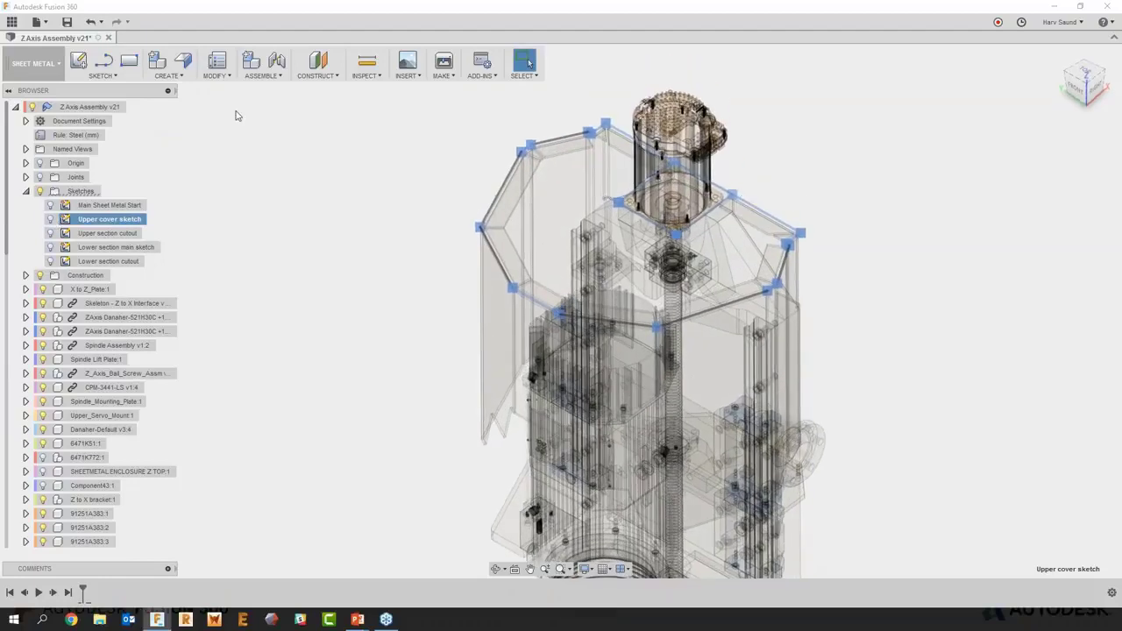
pyautogui.click(182, 60)
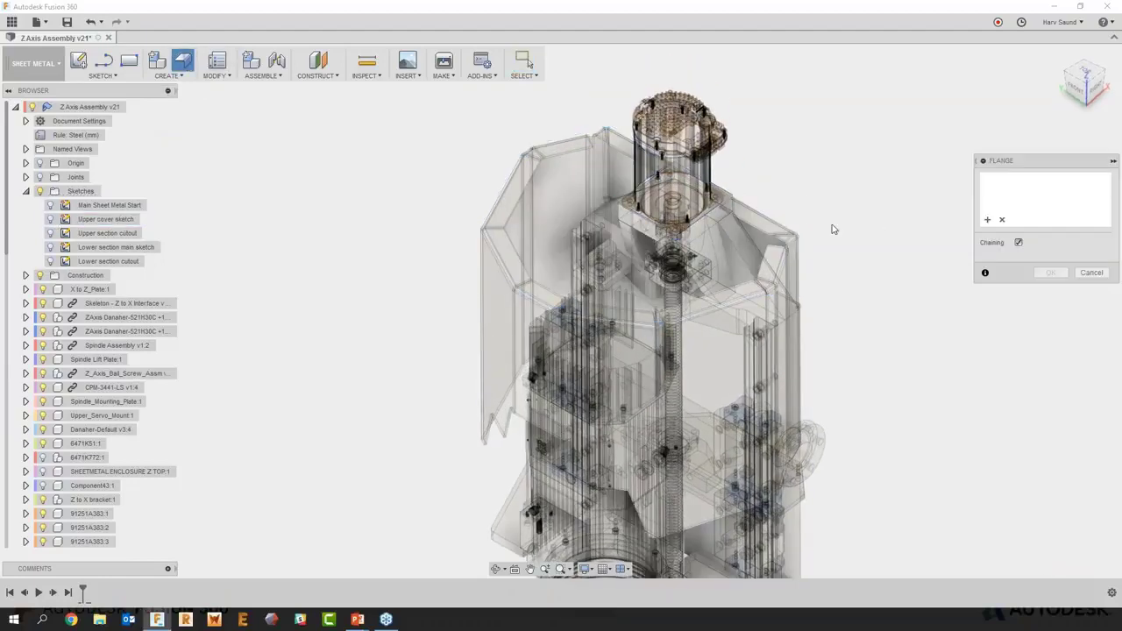
pyautogui.click(50, 219)
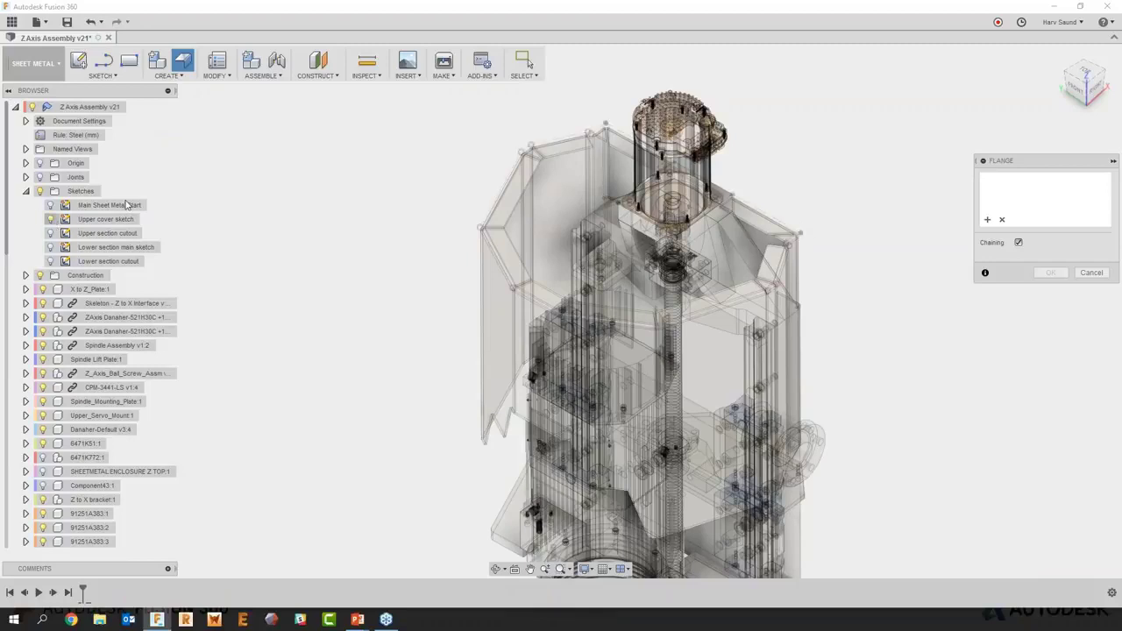
pyautogui.click(575, 137)
pyautogui.click(1002, 219)
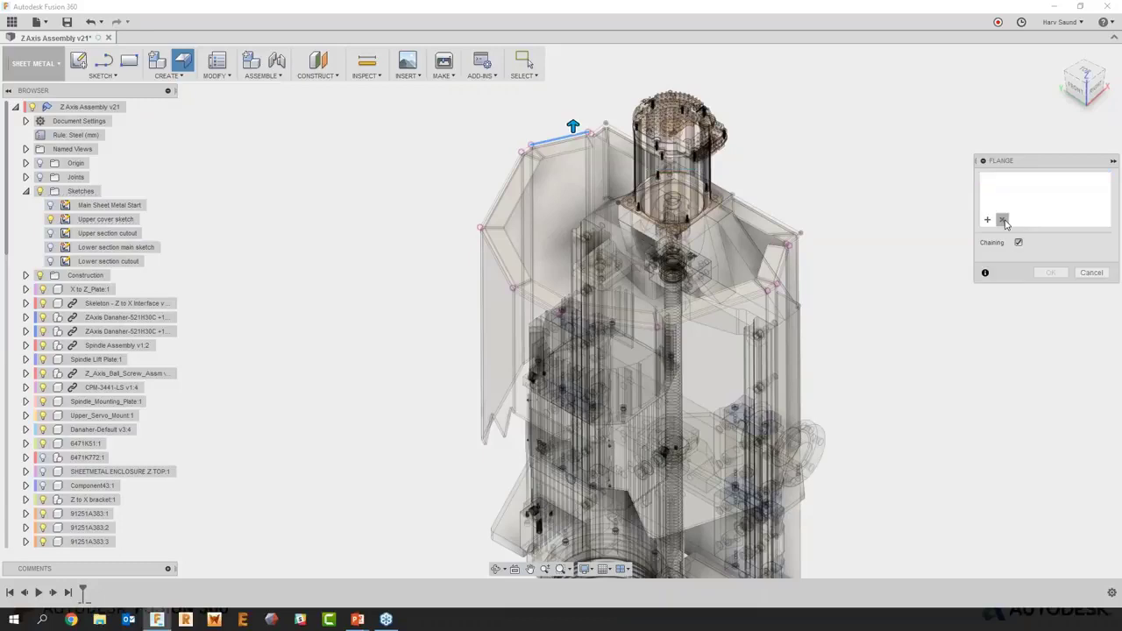
pyautogui.click(562, 151)
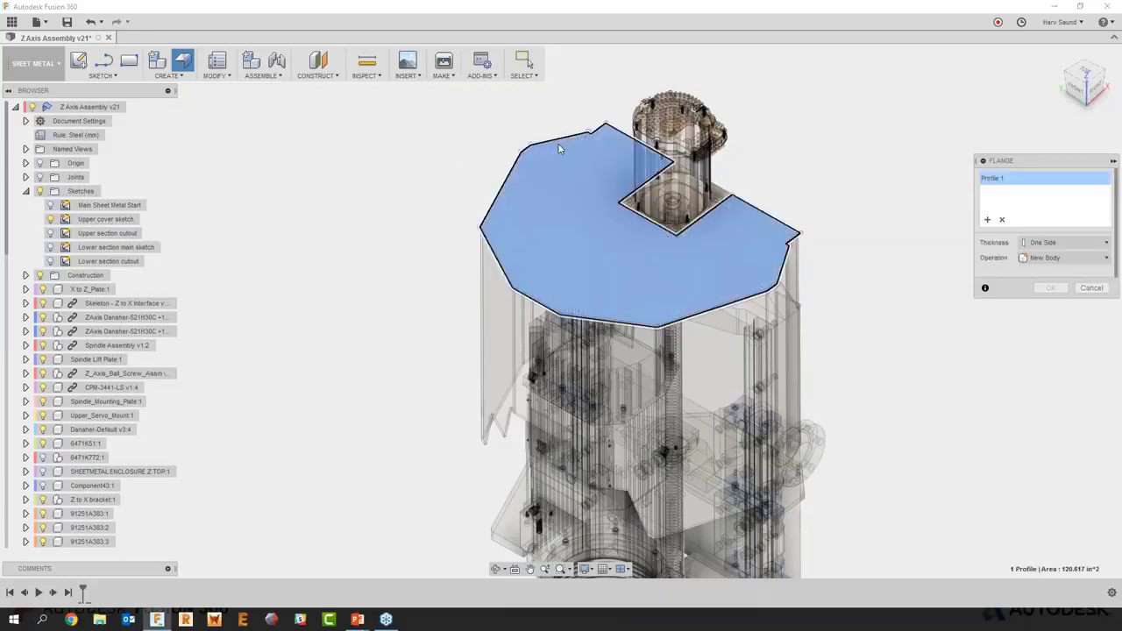
# Check the plate's thickness direction from the side and complete the flange as a new body with one-sided thickness
pyautogui.keyDown('shift'); pyautogui.moveTo(890, 314); pyautogui.dragTo(894, 263, button='middle'); pyautogui.keyUp('shift')
pyautogui.click(1095, 86)
pyautogui.scroll(6, 483, 210)
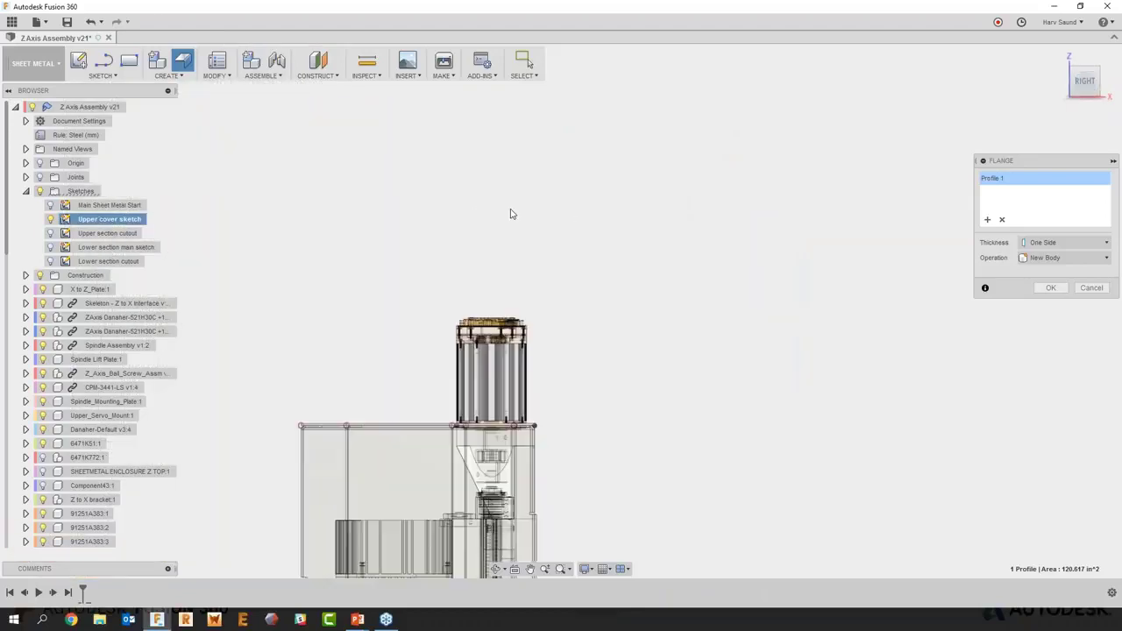
pyautogui.scroll(6, 938, 247)
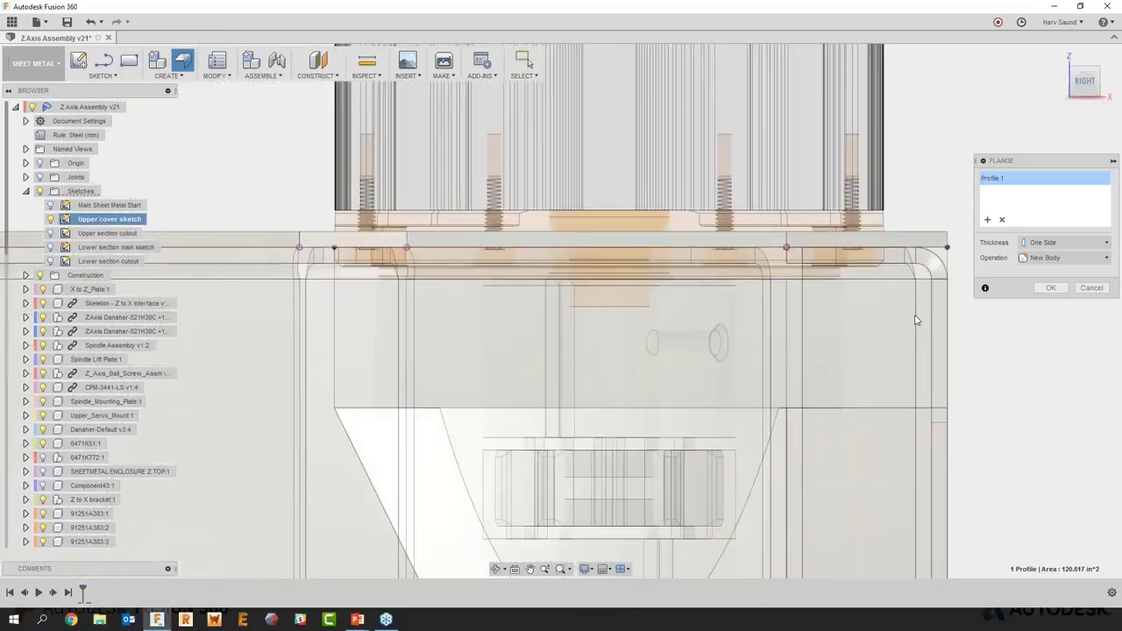
pyautogui.press('Escape')
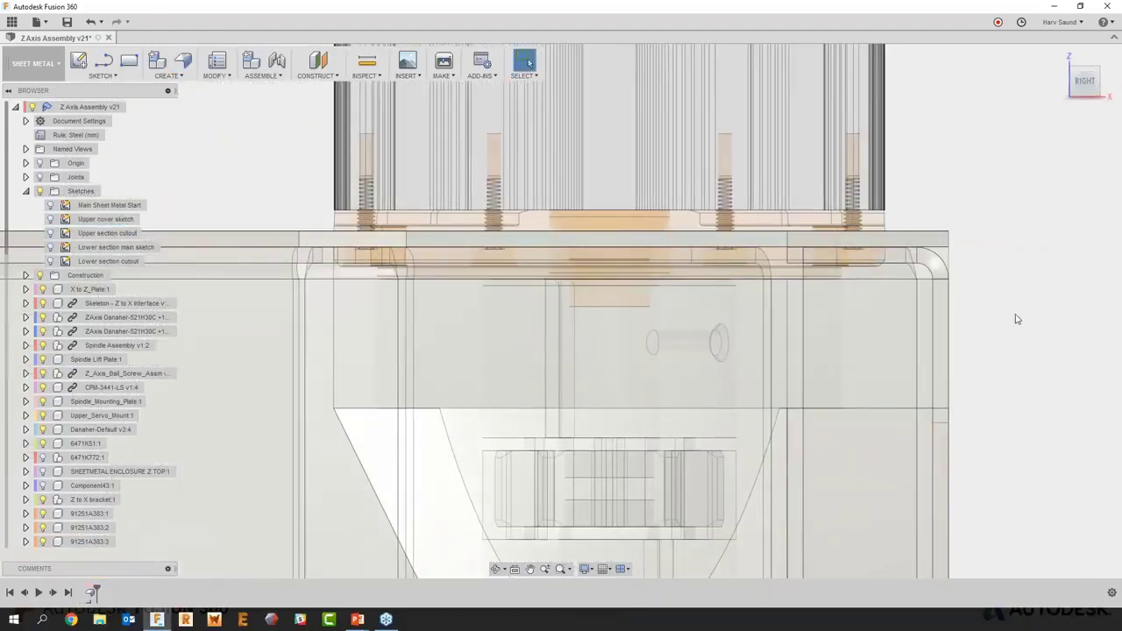
pyautogui.scroll(-8, 1000, 326)
pyautogui.keyDown('shift'); pyautogui.moveTo(844, 322); pyautogui.dragTo(404, 255, button='middle'); pyautogui.keyUp('shift')
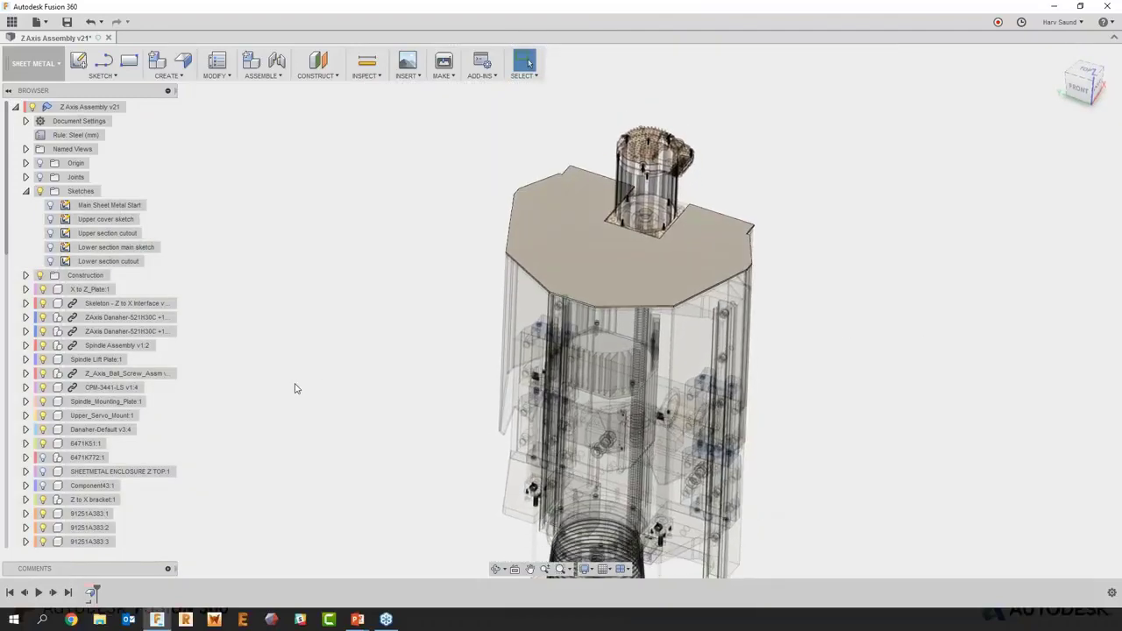
# Create an empty sheet metal component named Lower cover under Sheet Metal Covers with the Steel (mm) rule
pyautogui.scroll(-6, 103, 456)
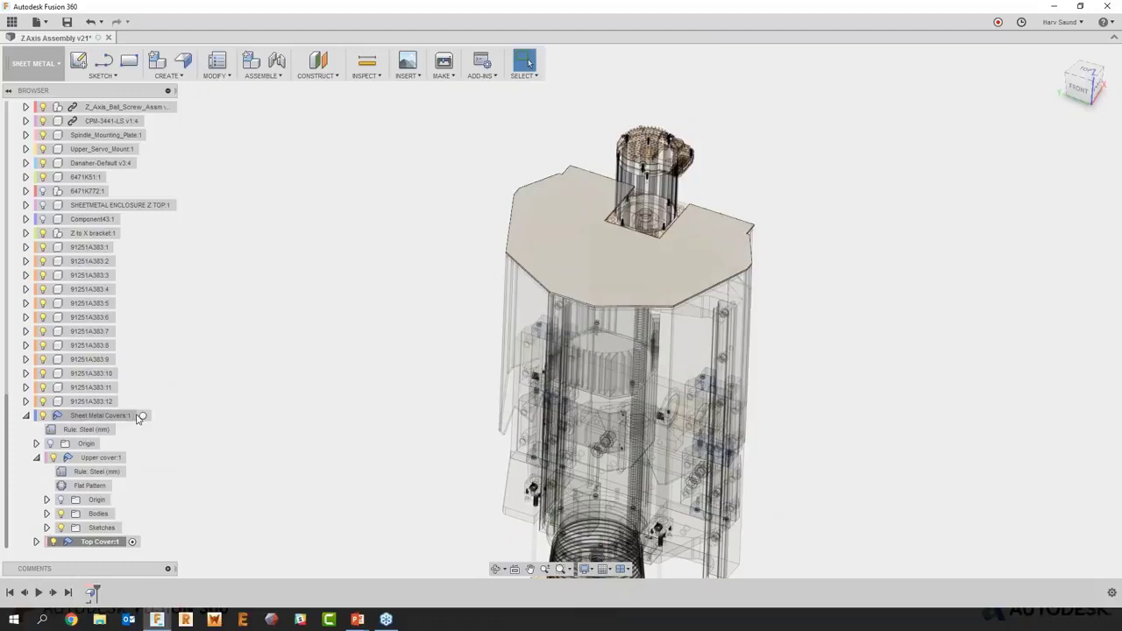
pyautogui.click(147, 416)
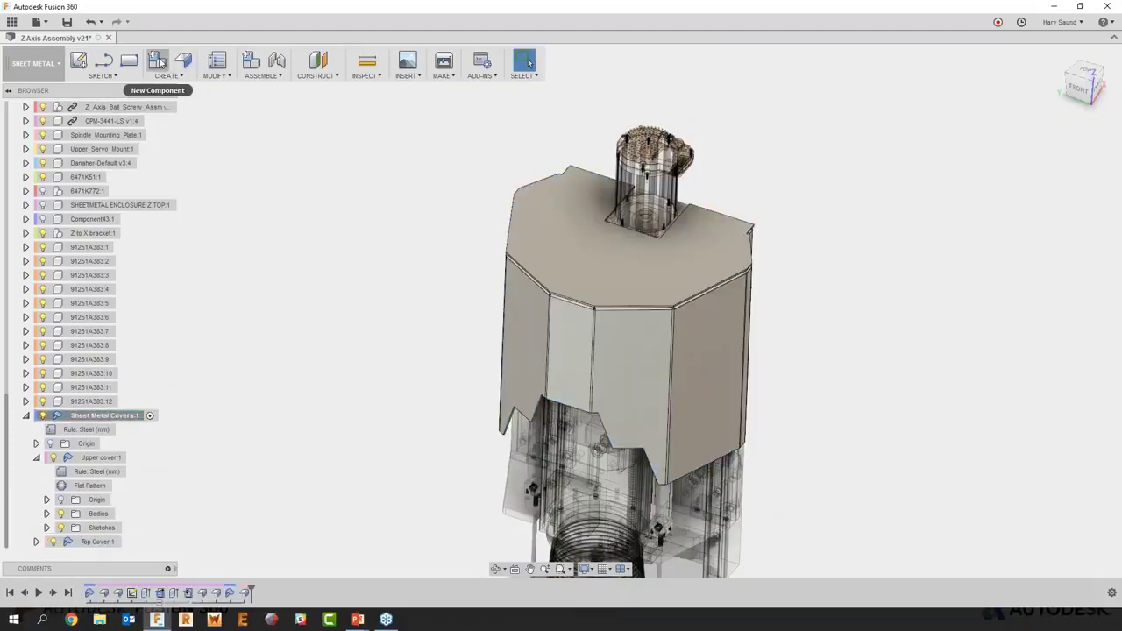
pyautogui.click(158, 59)
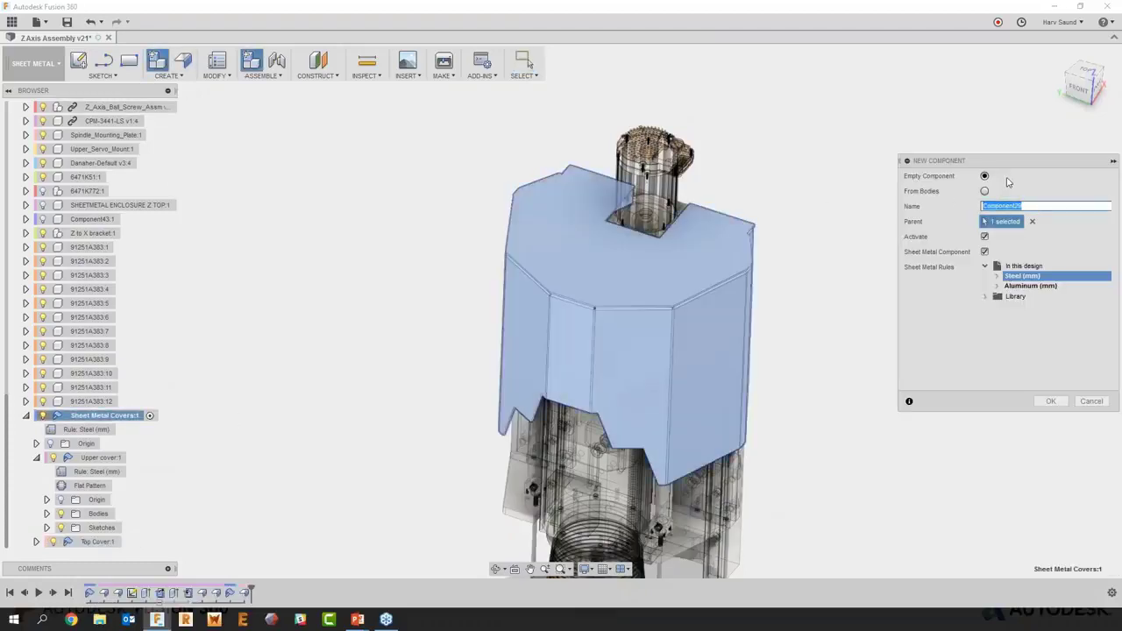
pyautogui.write('Lo')
pyautogui.click(1050, 401)
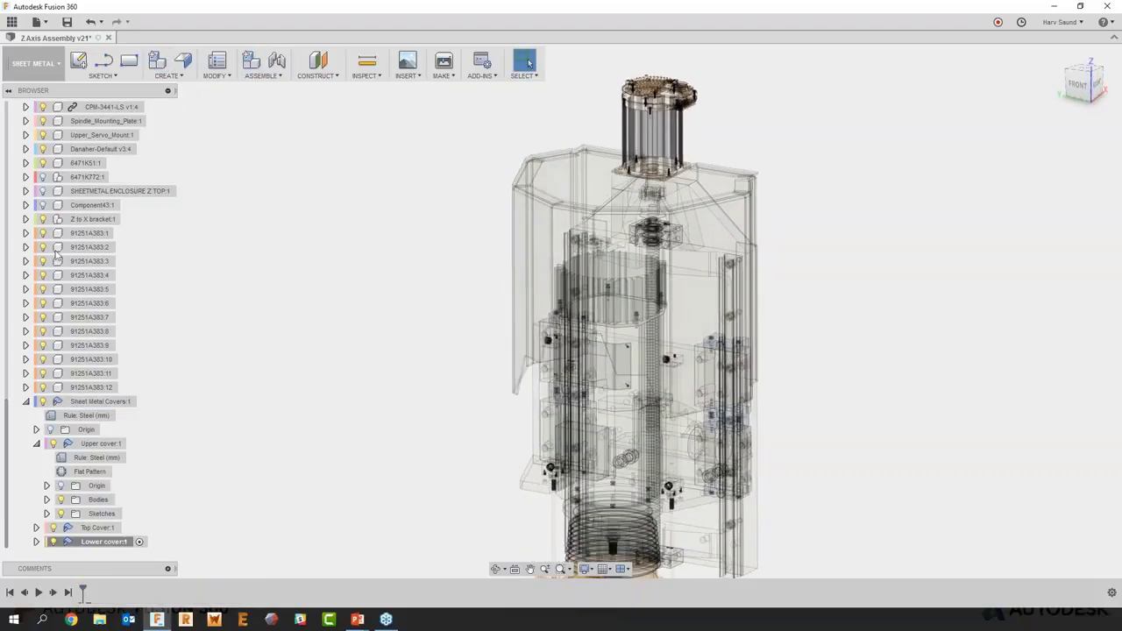
# Show the Lower section main sketch and flange its chained open profile upward with a distance of -11 in as a new body
pyautogui.scroll(3, 55, 243)
pyautogui.scroll(2, 55, 244)
pyautogui.click(51, 179)
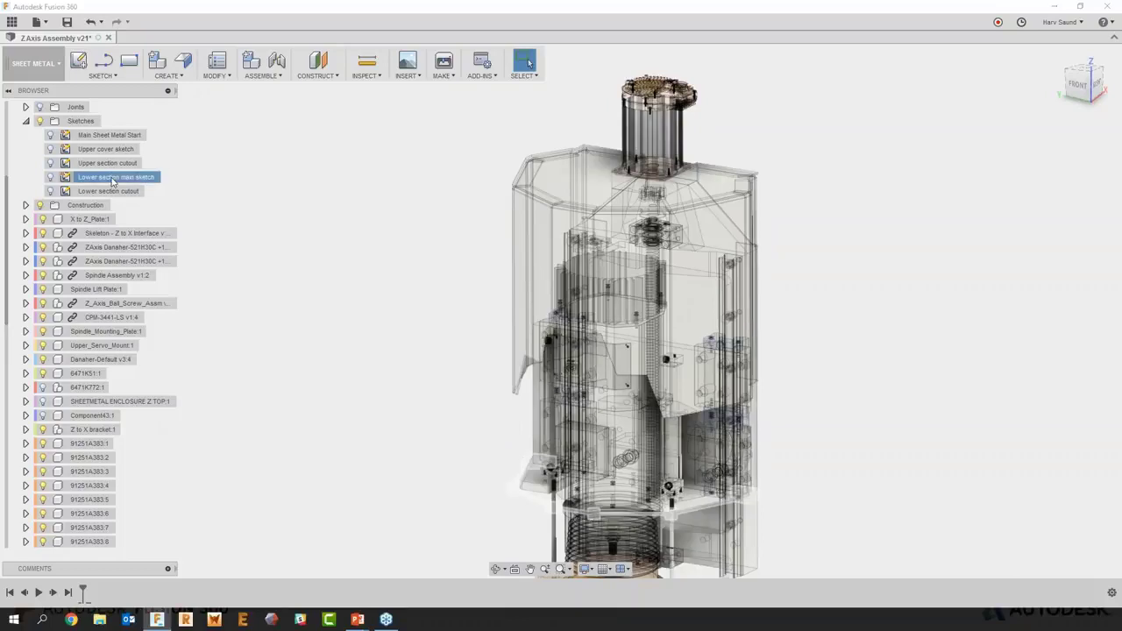
pyautogui.scroll(4, 481, 496)
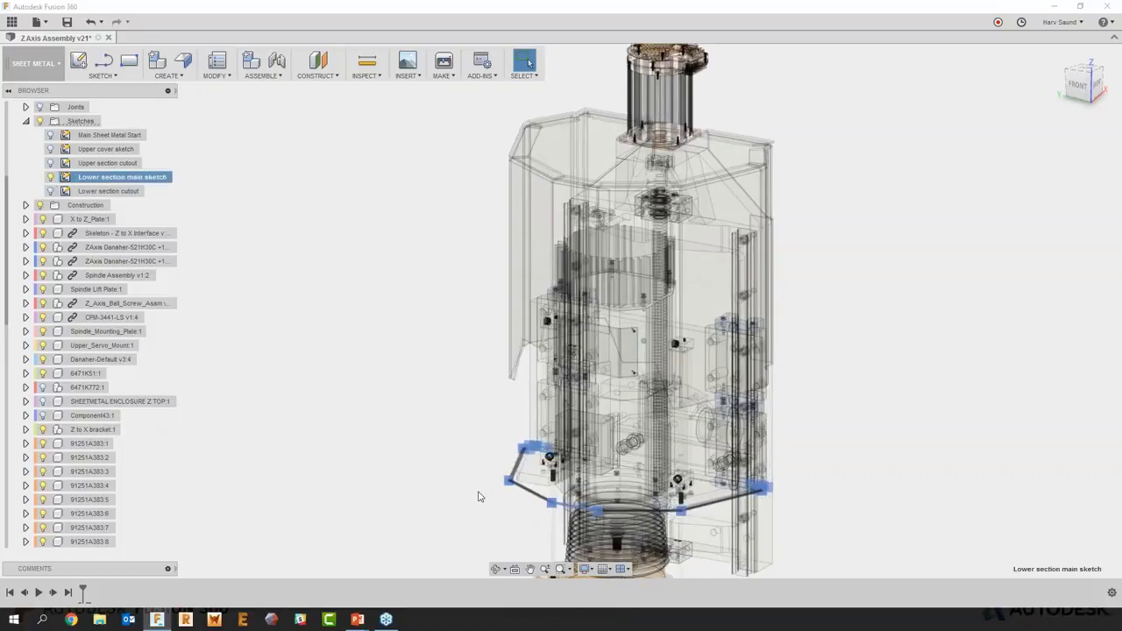
pyautogui.click(465, 443)
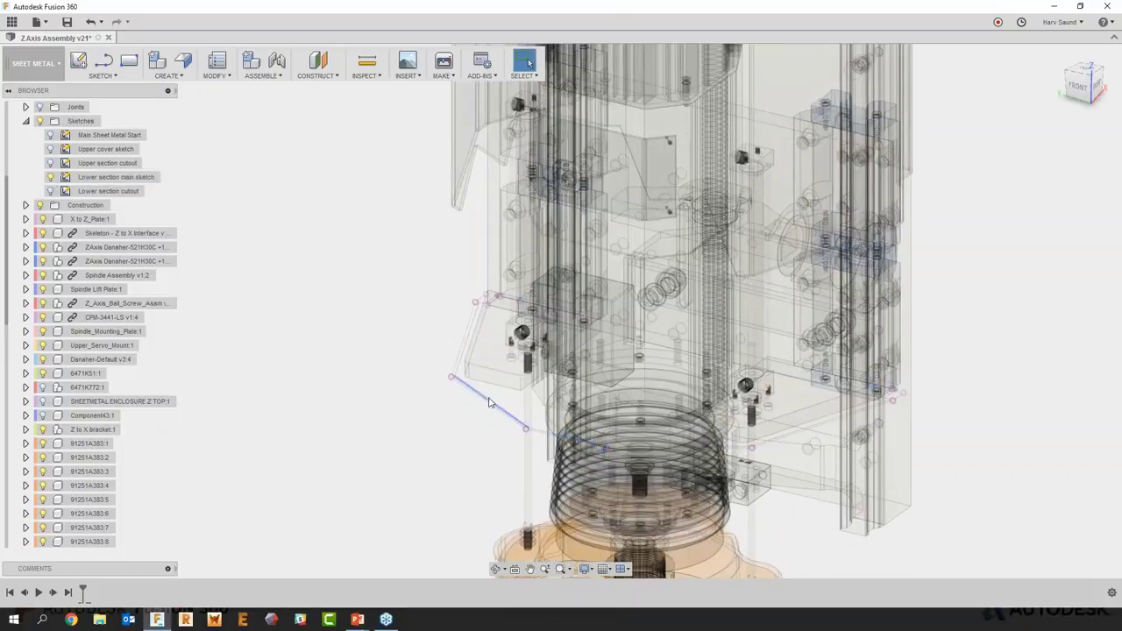
pyautogui.click(182, 60)
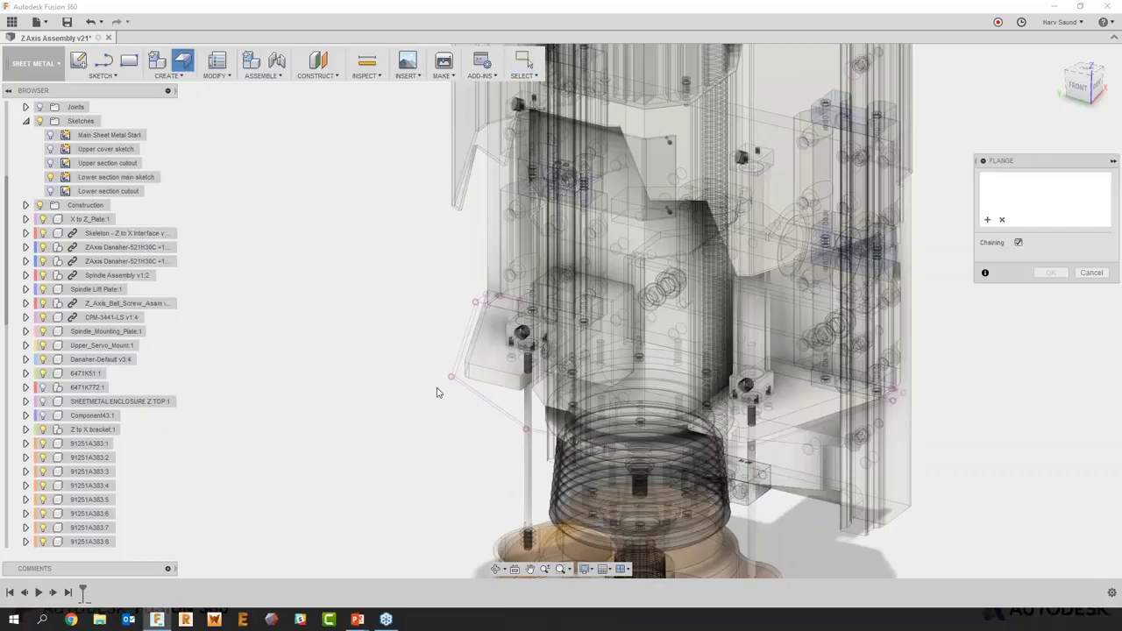
pyautogui.click(488, 403)
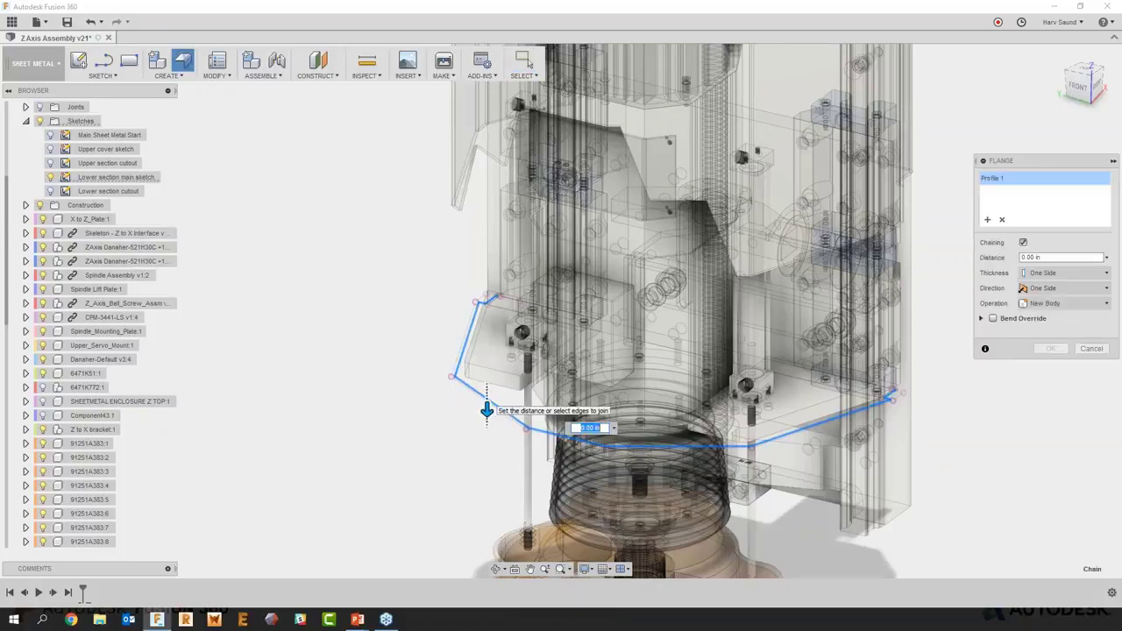
pyautogui.moveTo(487, 361); pyautogui.dragTo(500, 263)
pyautogui.click(1061, 257)
pyautogui.write('-11')
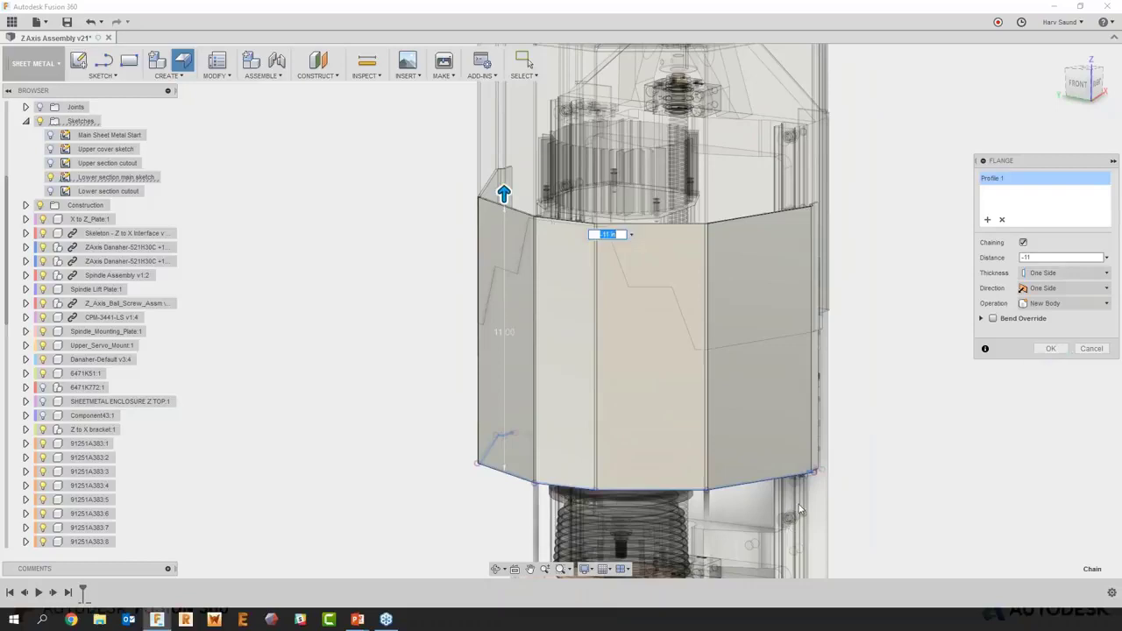
pyautogui.click(1051, 349)
# Check the lower cover's fit against the upper cover from the right side and set its flange thickness to Other Side
pyautogui.keyDown('shift'); pyautogui.moveTo(1003, 381); pyautogui.dragTo(1092, 145, button='middle'); pyautogui.keyUp('shift')
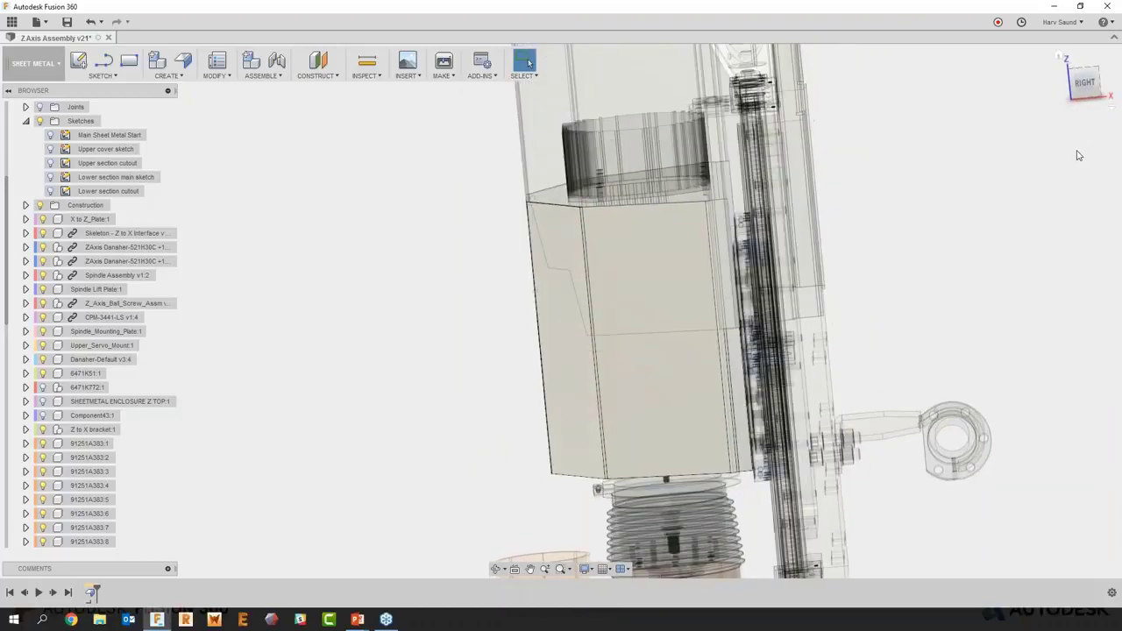
pyautogui.click(1085, 83)
pyautogui.scroll(10, 543, 117)
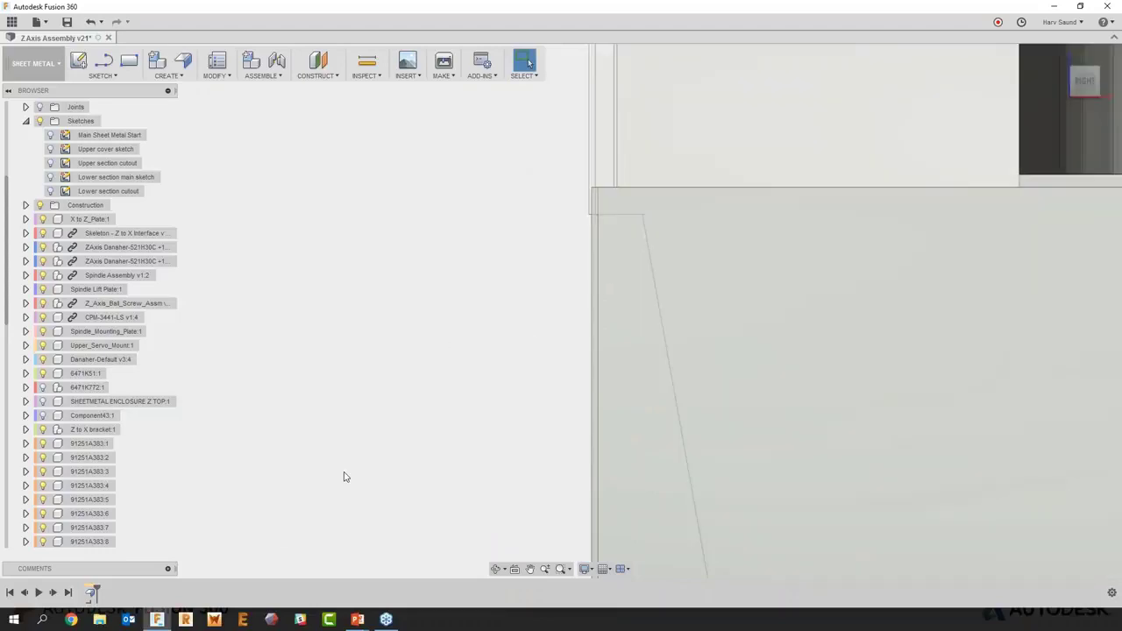
pyautogui.rightClick(92, 593)
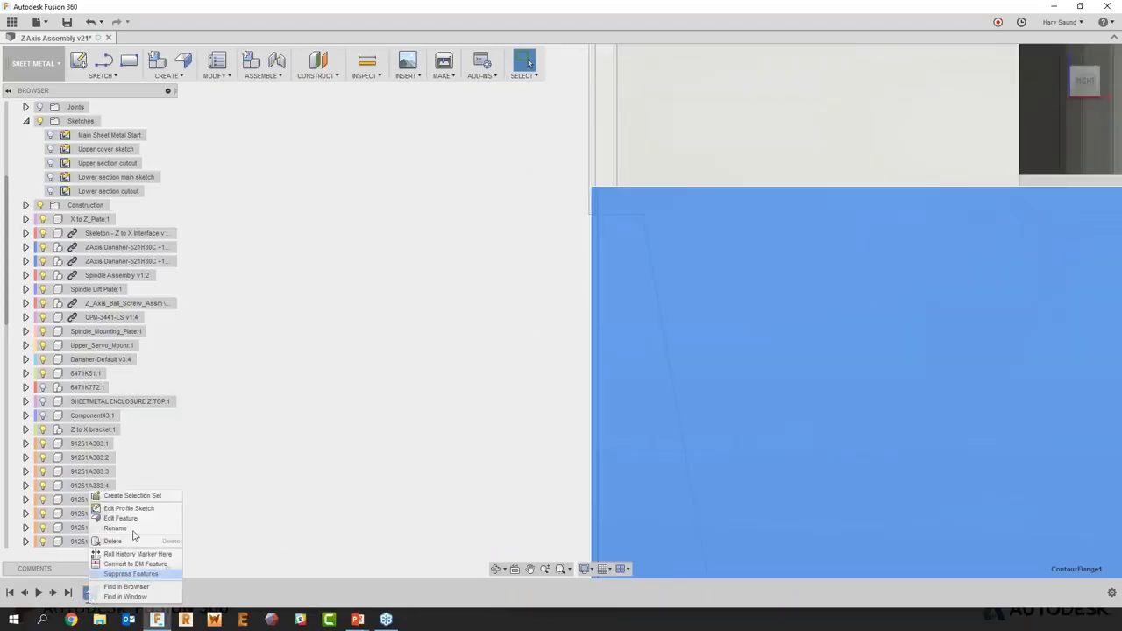
pyautogui.click(139, 521)
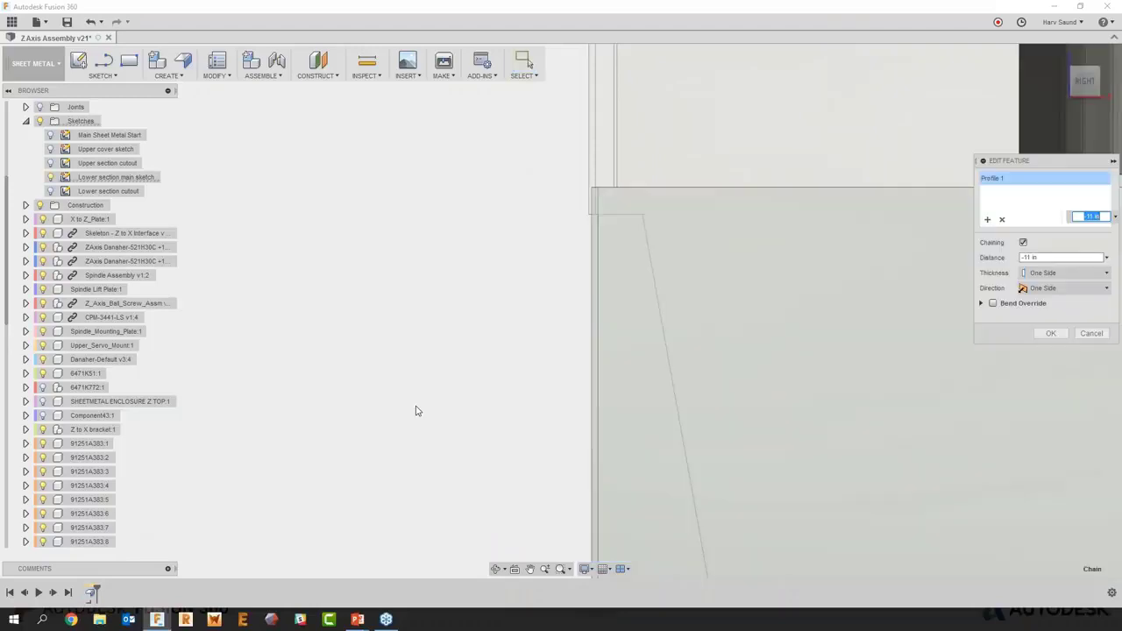
pyautogui.click(1071, 275)
pyautogui.click(1047, 301)
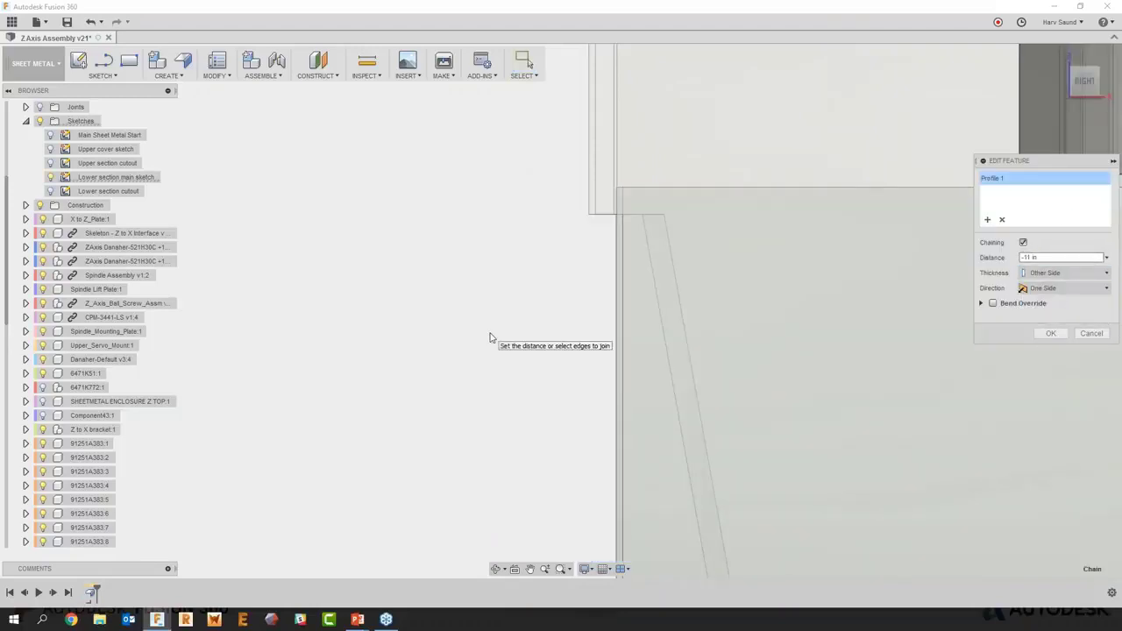
pyautogui.click(1051, 333)
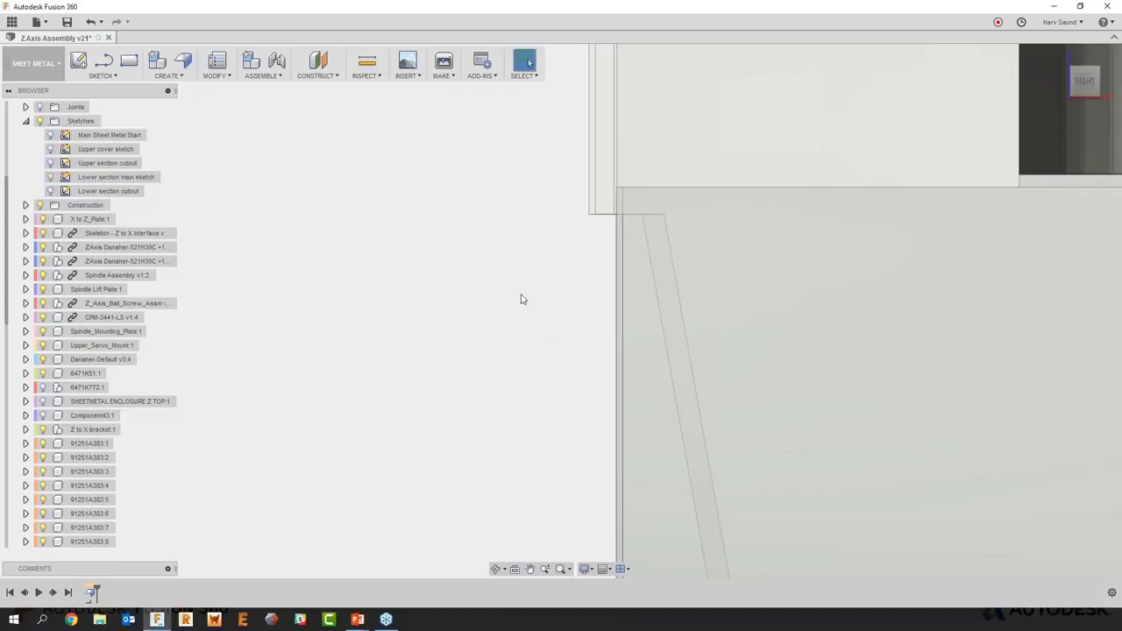
# Start a flange and select the bottom edges of the lower cover's panels around the spindle opening
pyautogui.scroll(-10, 522, 299)
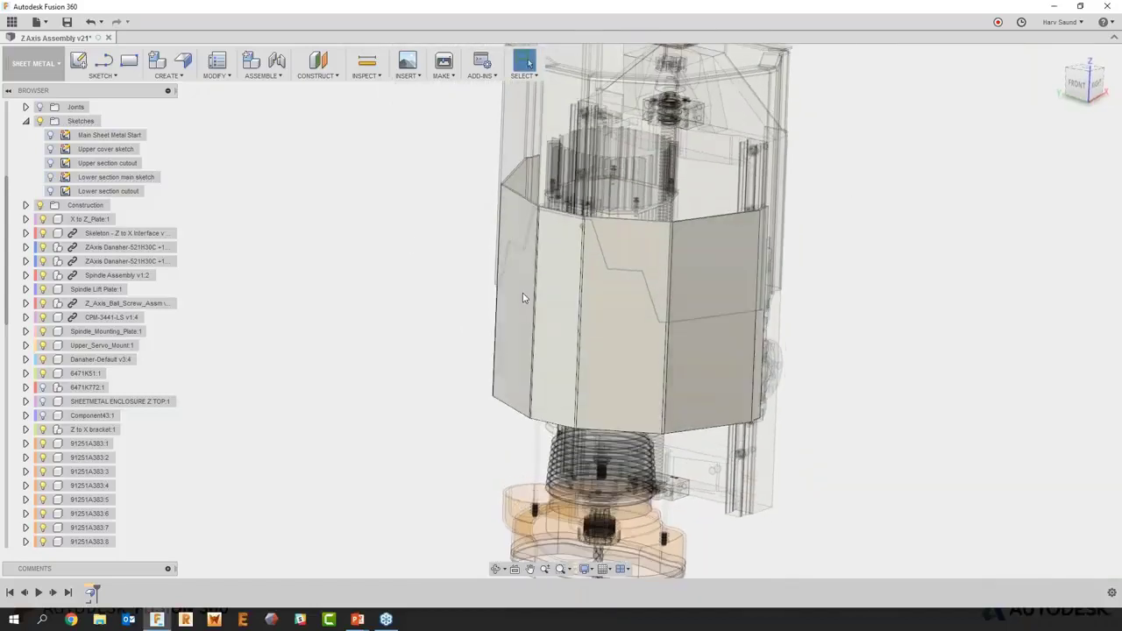
pyautogui.rightClick(353, 245)
pyautogui.click(397, 288)
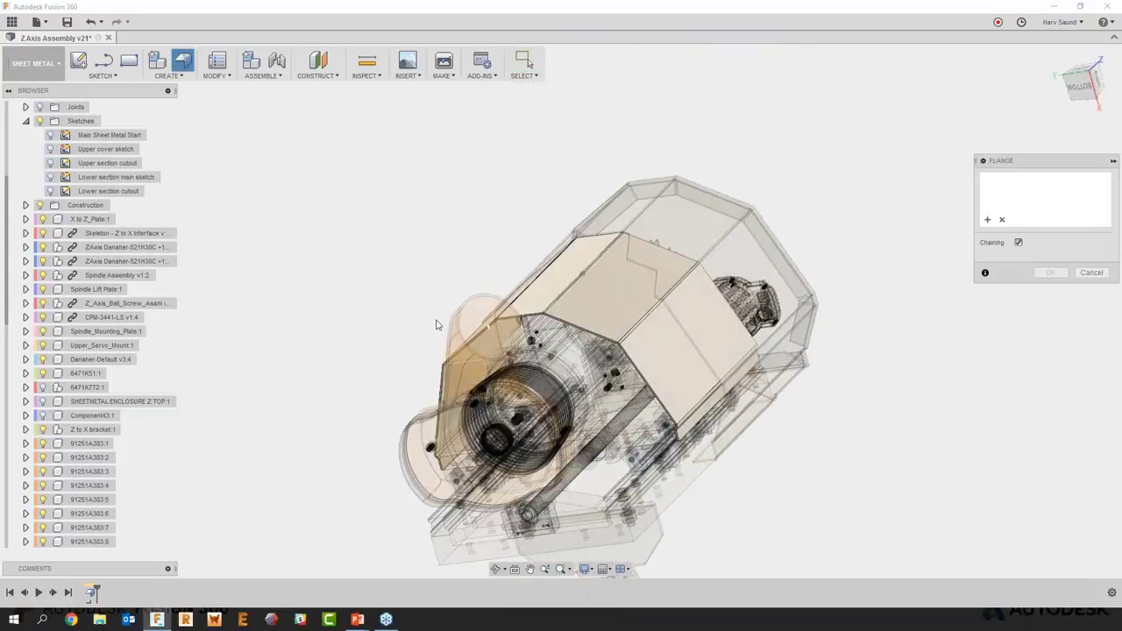
pyautogui.scroll(6, 439, 326)
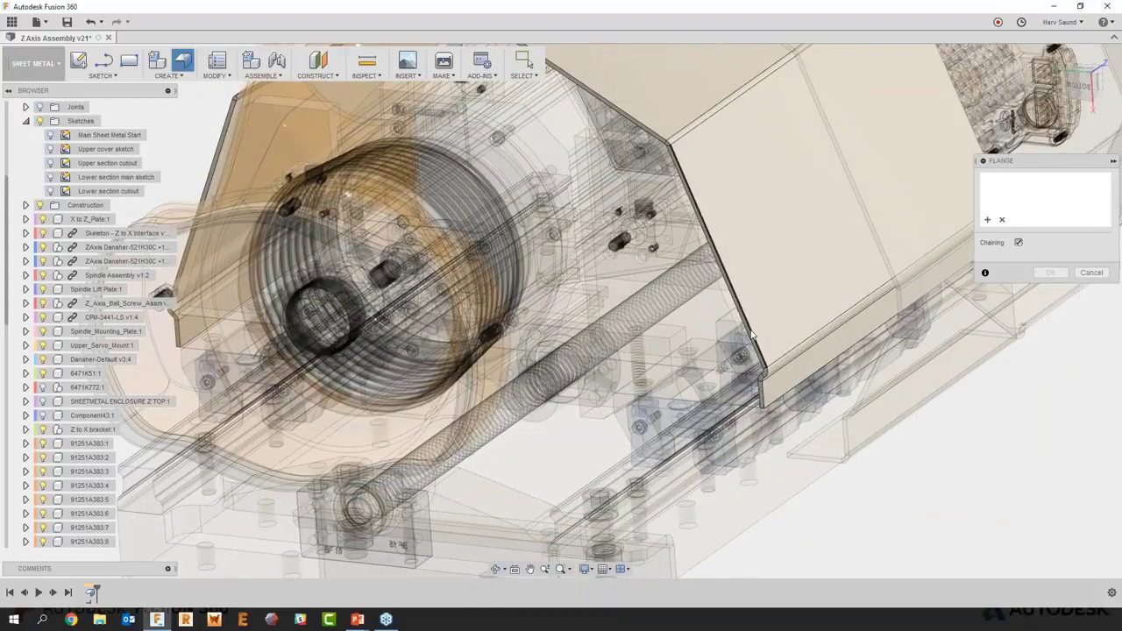
pyautogui.click(762, 379)
pyautogui.click(649, 132)
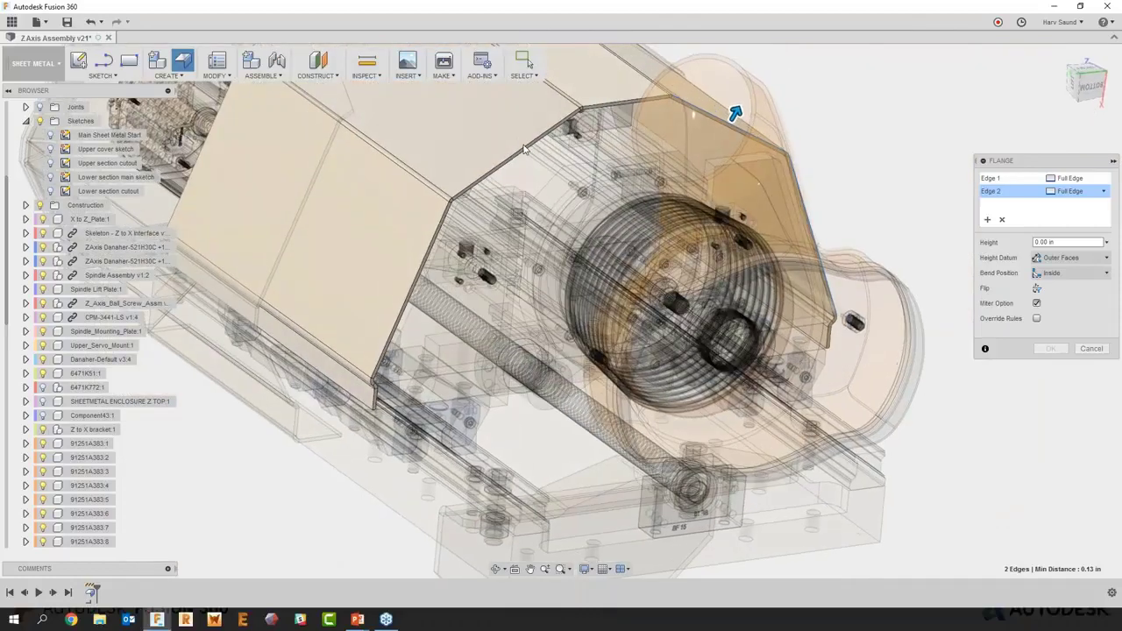
pyautogui.click(524, 148)
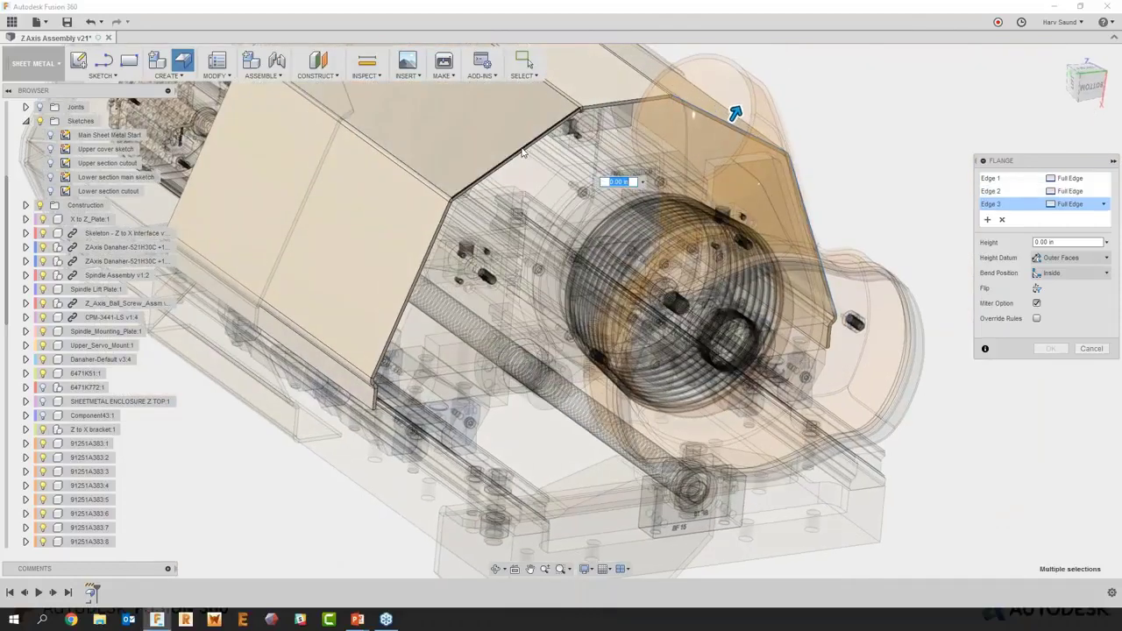
pyautogui.click(441, 226)
pyautogui.click(375, 397)
pyautogui.keyDown('shift'); pyautogui.moveTo(455, 396); pyautogui.dragTo(922, 416, button='middle'); pyautogui.keyUp('shift')
pyautogui.click(923, 416)
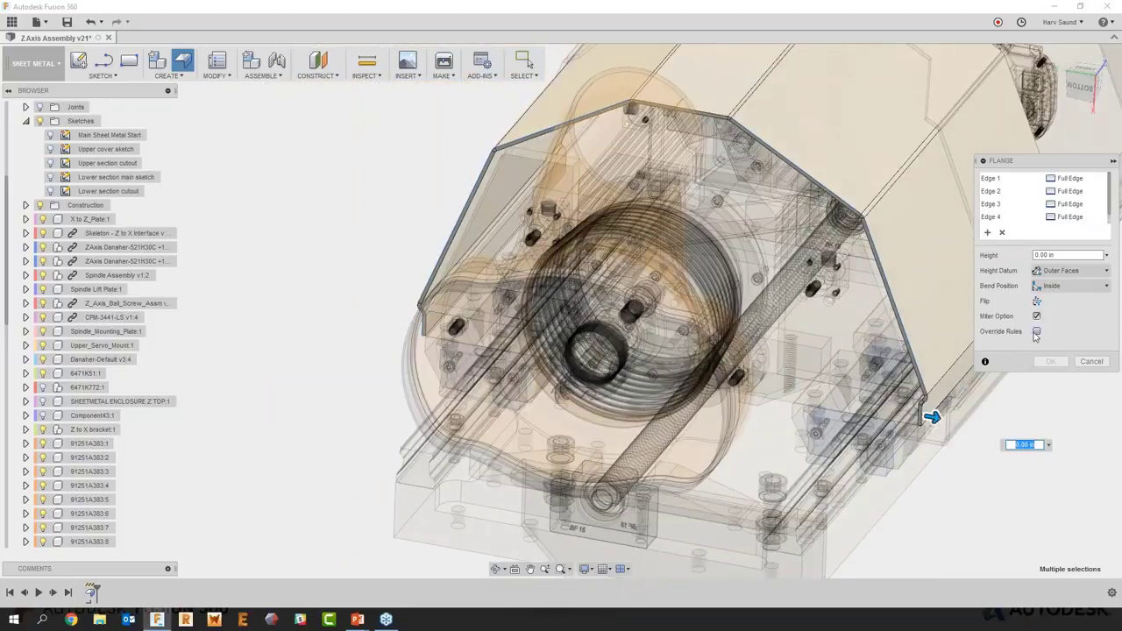
# Give the bottom flanges a height of 1.163 in and an inward angle of about -33.4 degrees, and add the missed bottom edge
pyautogui.moveTo(951, 419); pyautogui.dragTo(994, 427)
pyautogui.keyDown('shift'); pyautogui.moveTo(994, 427); pyautogui.dragTo(886, 214, button='middle'); pyautogui.keyUp('shift')
pyautogui.moveTo(886, 214); pyautogui.dragTo(786, 267)
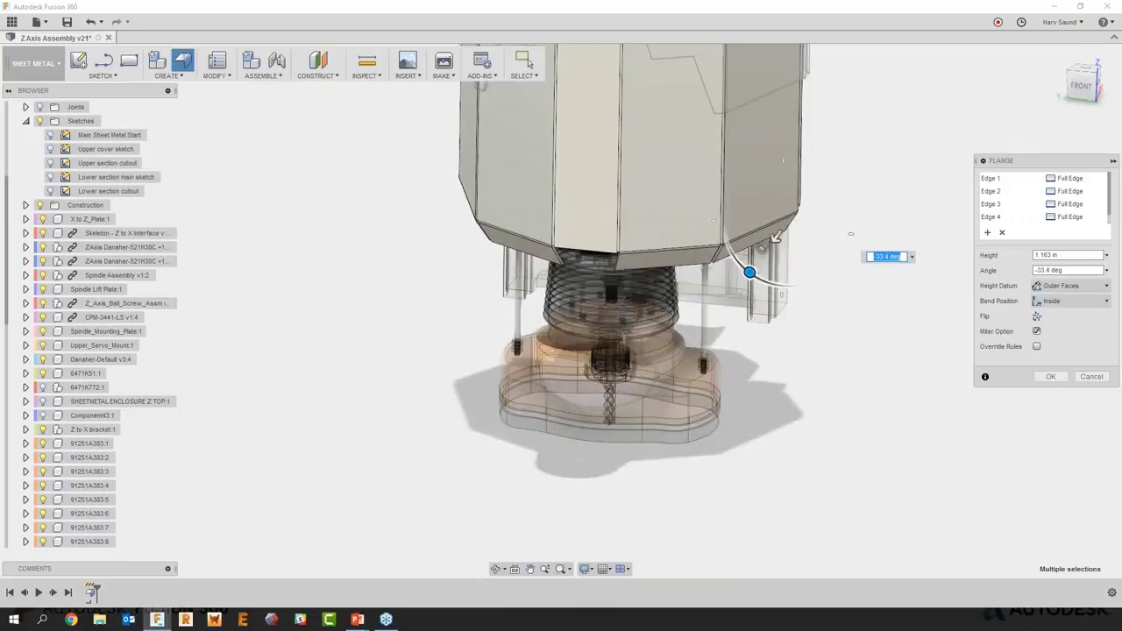
pyautogui.scroll(3, 787, 267)
pyautogui.keyDown('shift'); pyautogui.moveTo(690, 244); pyautogui.dragTo(692, 246, button='middle'); pyautogui.keyUp('shift')
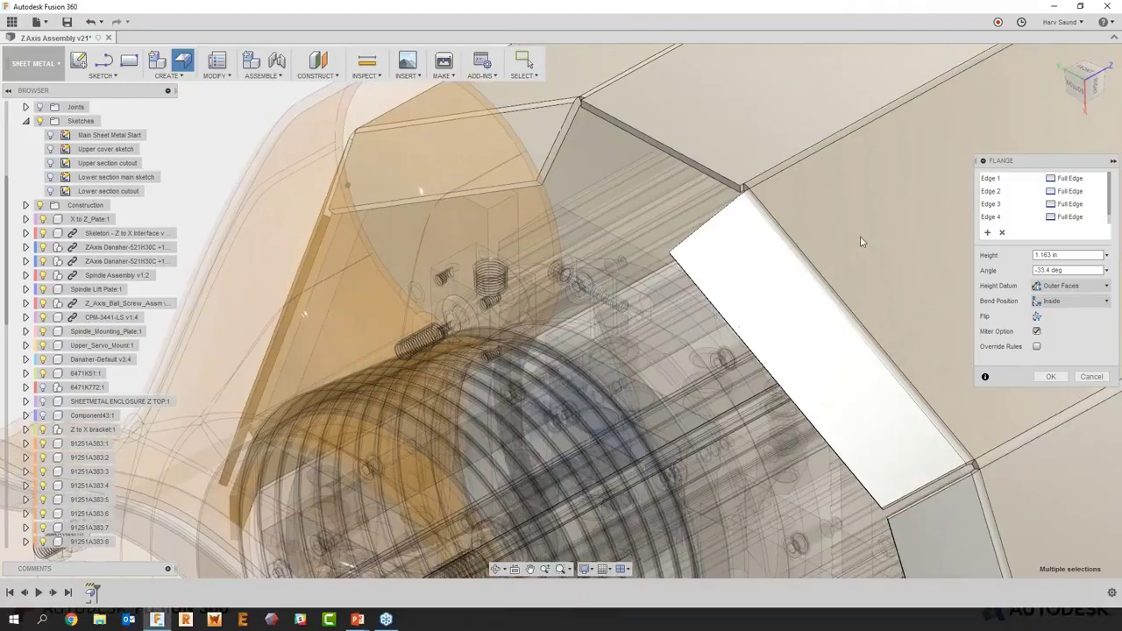
pyautogui.click(989, 233)
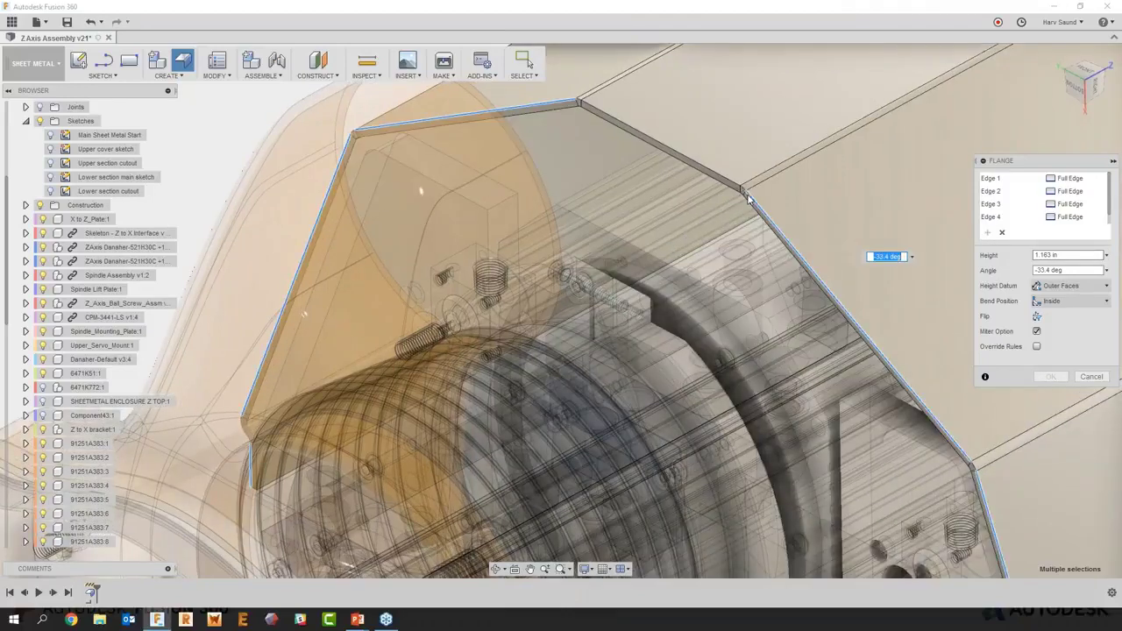
pyautogui.click(712, 172)
# Set the bottom flanges' angle to -40 degrees and check the mitered corners
pyautogui.keyDown('shift'); pyautogui.moveTo(746, 250); pyautogui.dragTo(767, 328, button='middle'); pyautogui.keyUp('shift')
pyautogui.scroll(-5, 756, 334)
pyautogui.scroll(3, 755, 332)
pyautogui.moveTo(1075, 271); pyautogui.dragTo(985, 269)
pyautogui.write('-40')
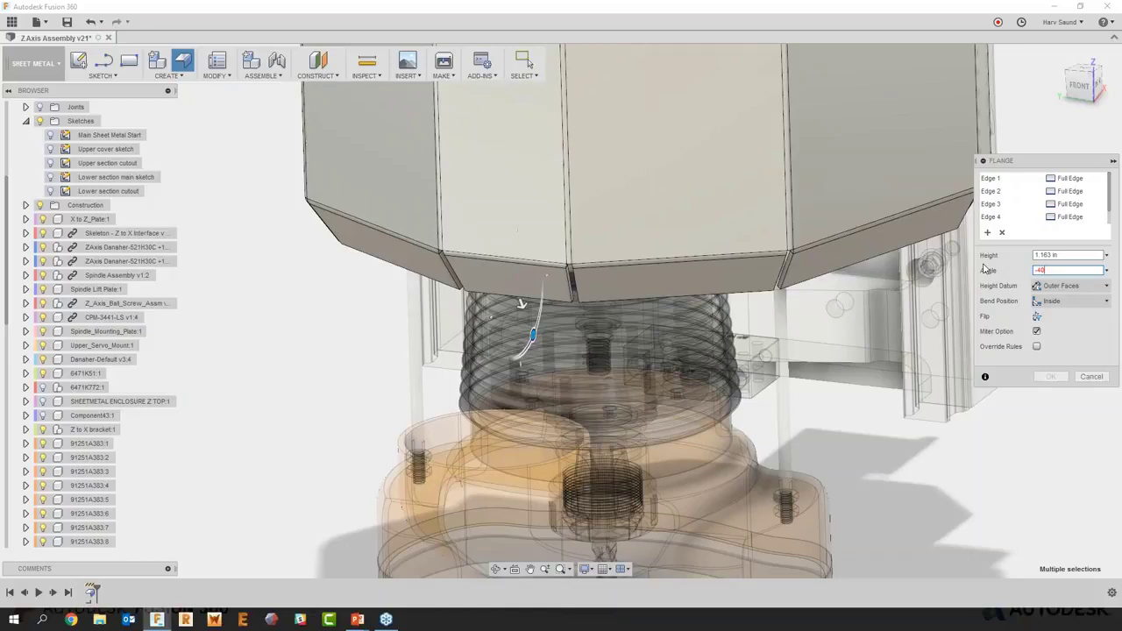
pyautogui.scroll(-5, 984, 270)
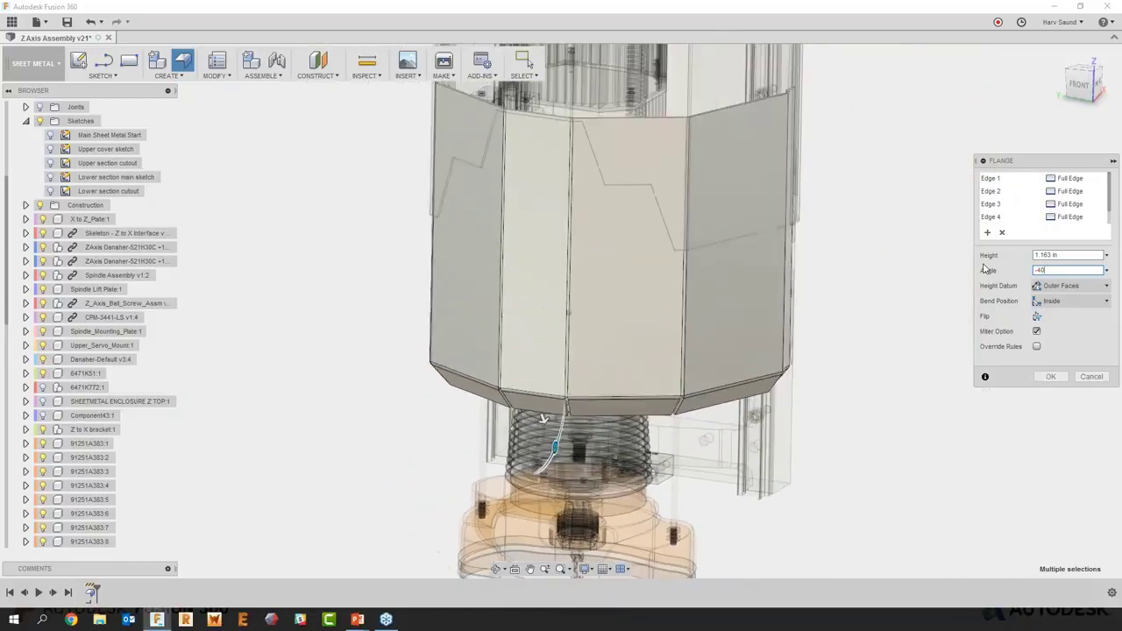
pyautogui.scroll(-2, 984, 269)
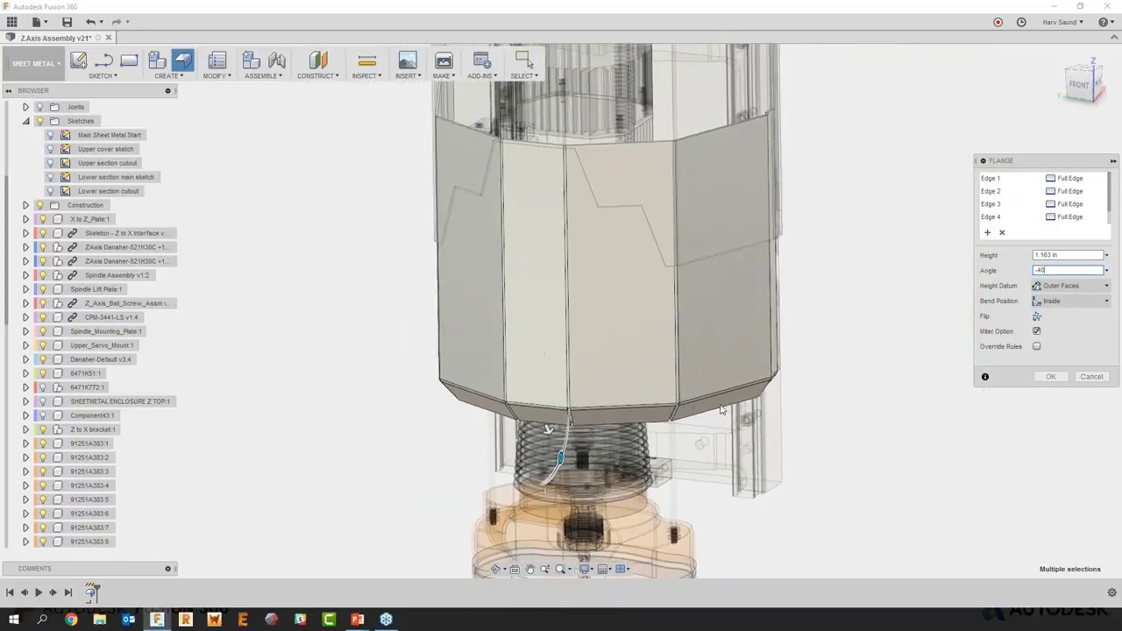
# Enable Override Rules for the bottom flanges, review the bend, relief and corner override options, and complete the flange
pyautogui.click(1037, 347)
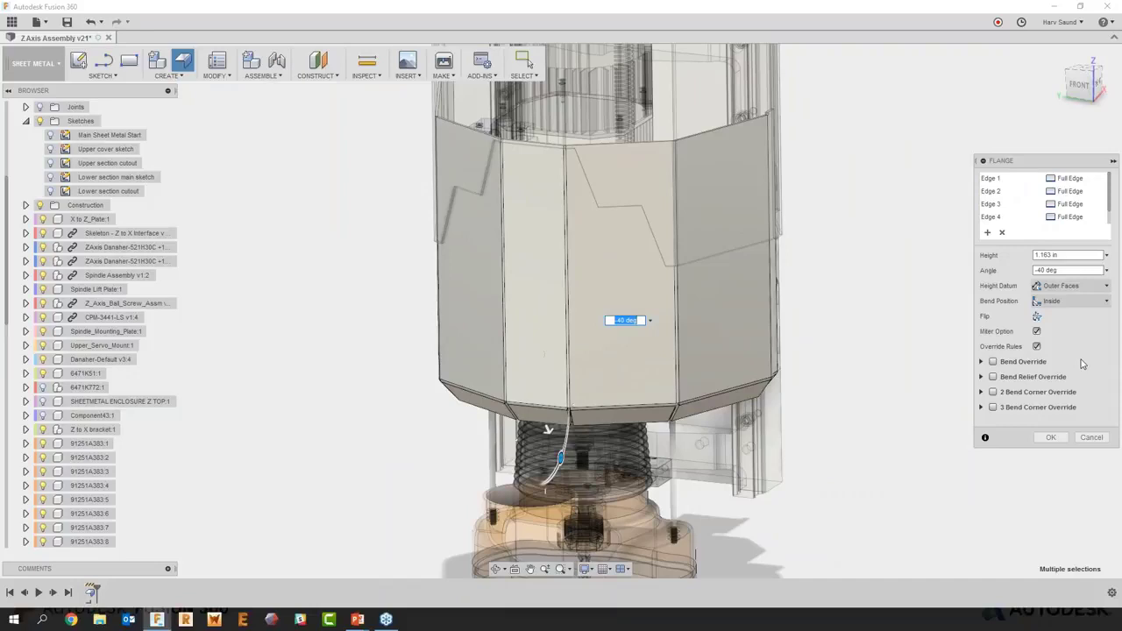
pyautogui.click(982, 377)
pyautogui.click(981, 377)
pyautogui.click(982, 361)
pyautogui.click(982, 361)
pyautogui.click(982, 392)
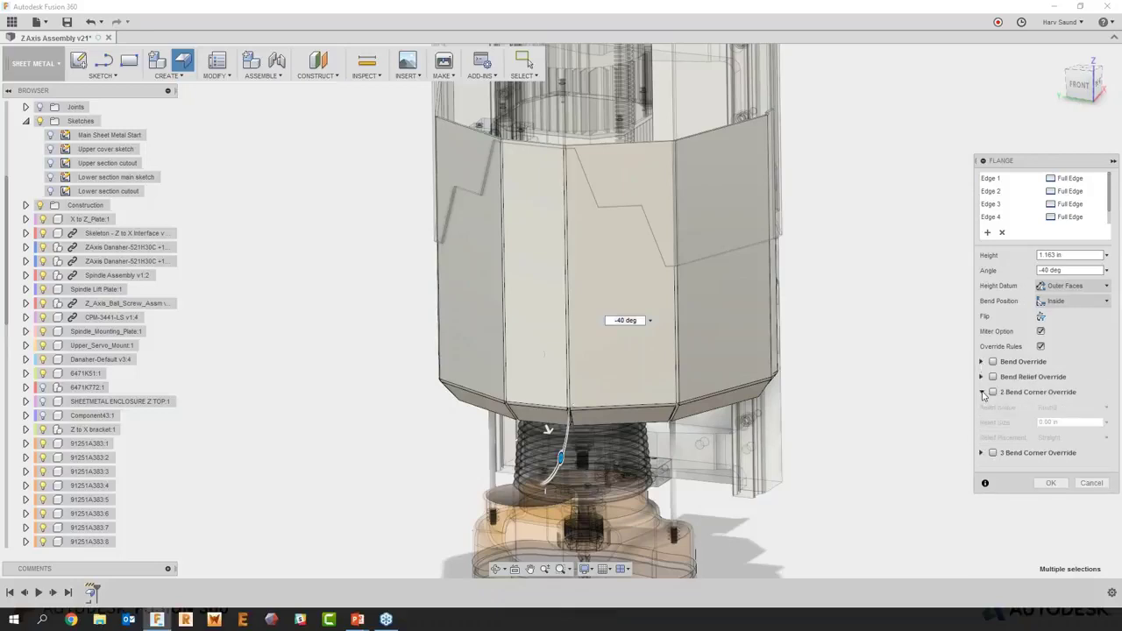
pyautogui.click(982, 392)
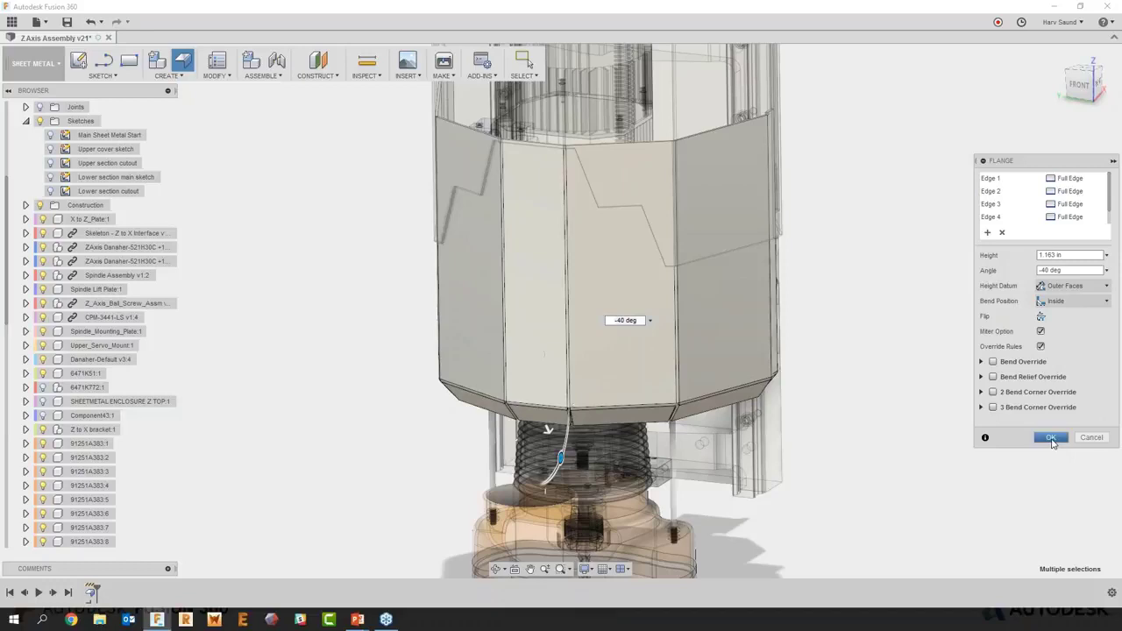
pyautogui.click(1051, 439)
# Unfold all bends of the lower cover with its narrow front face as the stationary entity
pyautogui.keyDown('shift'); pyautogui.moveTo(916, 271); pyautogui.dragTo(643, 268, button='middle'); pyautogui.keyUp('shift')
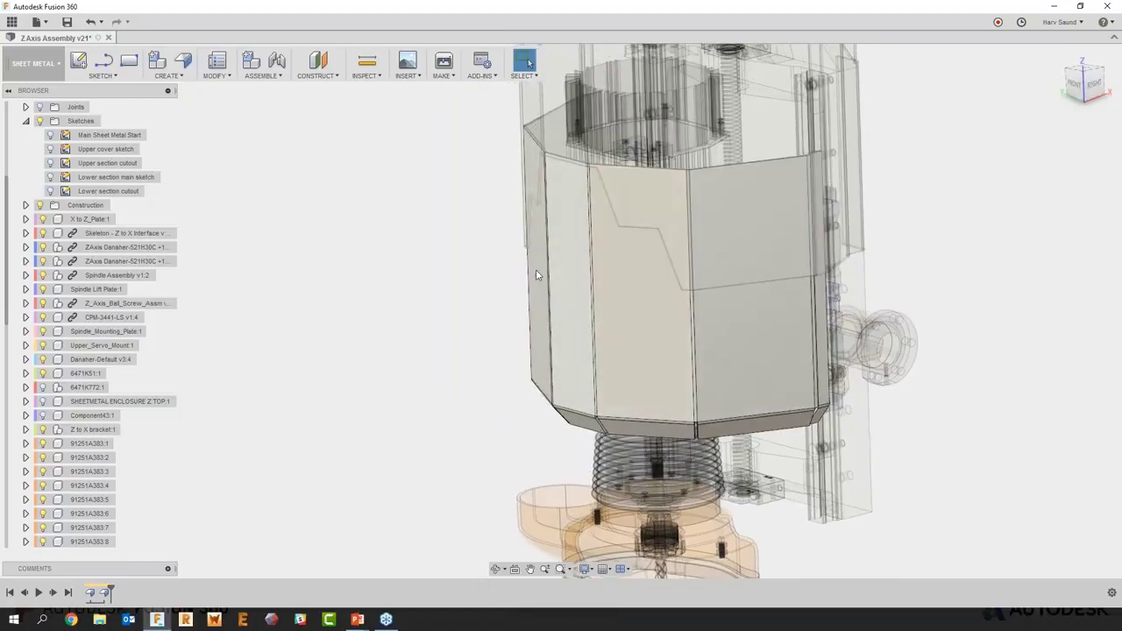
pyautogui.keyDown('shift'); pyautogui.moveTo(536, 270); pyautogui.dragTo(535, 265, button='middle'); pyautogui.keyUp('shift')
pyautogui.click(217, 75)
pyautogui.click(221, 88)
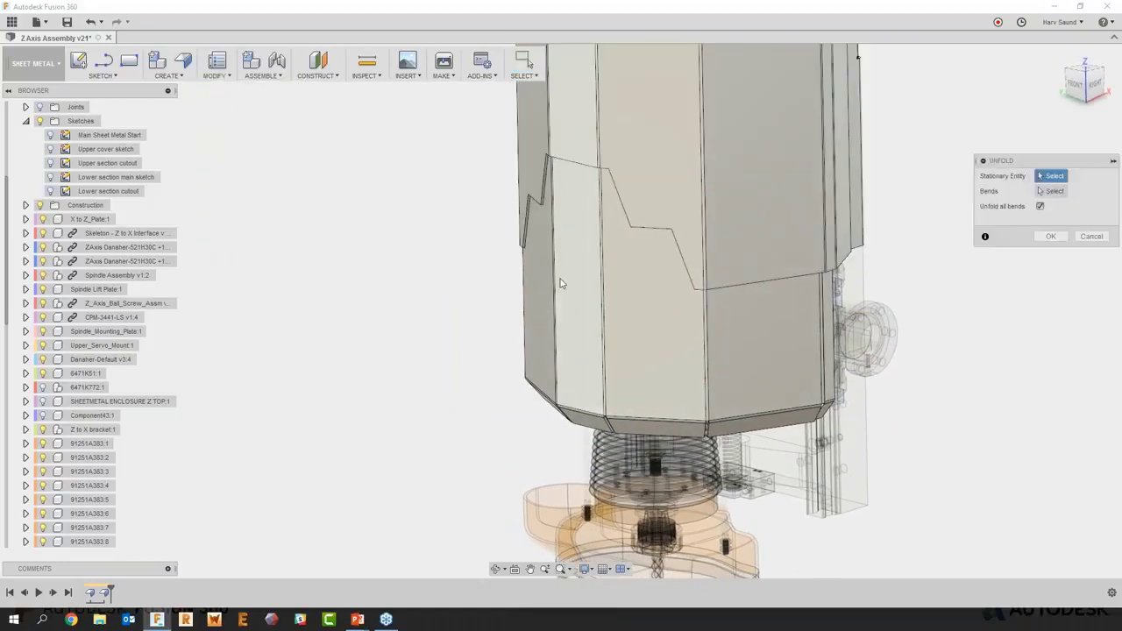
pyautogui.click(569, 282)
pyautogui.click(1052, 237)
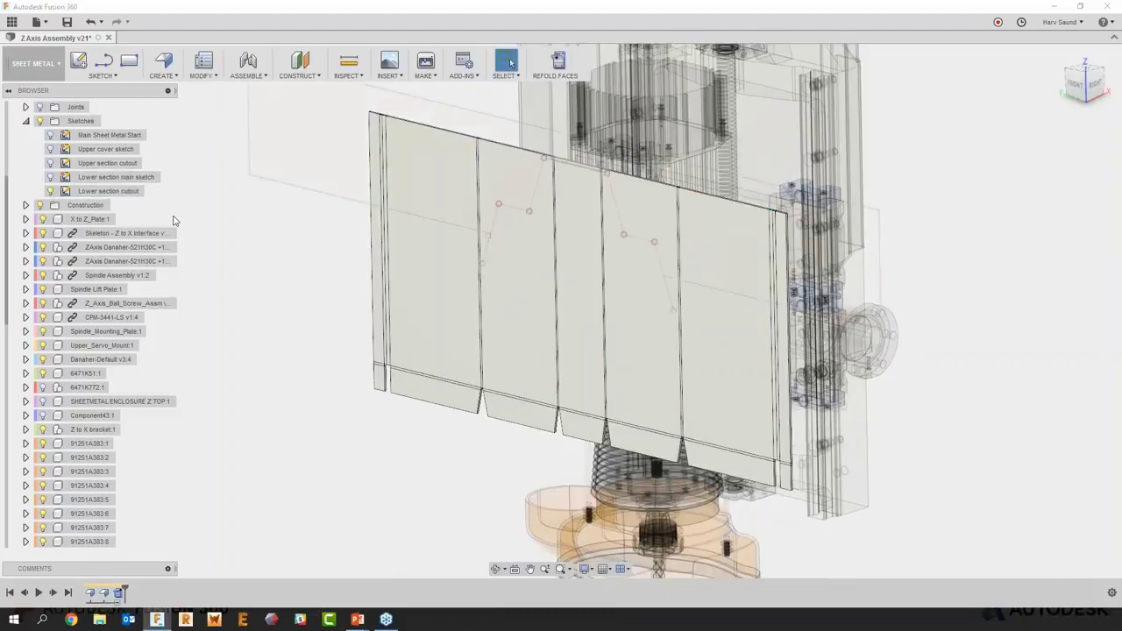
# Cut the unfolded lower cover with the lower section cutout profile, extruding it -0.398 in and limiting the cut to the lower cover body
pyautogui.click(293, 280)
pyautogui.rightClick(292, 289)
pyautogui.click(317, 279)
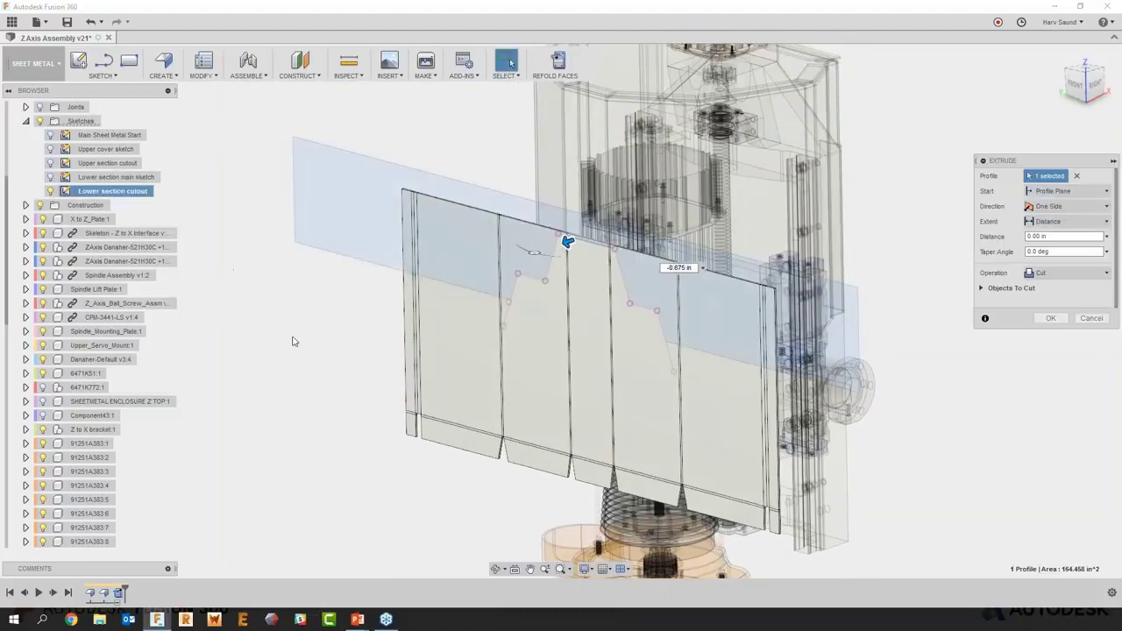
pyautogui.moveTo(568, 241); pyautogui.dragTo(584, 230)
pyautogui.click(982, 288)
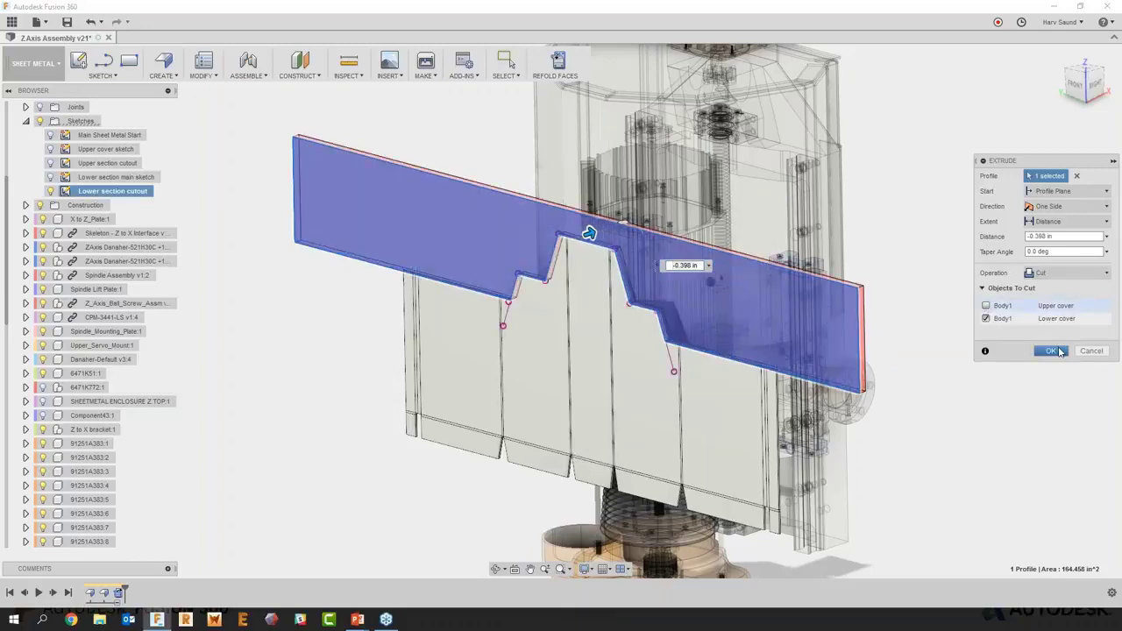
pyautogui.click(1052, 350)
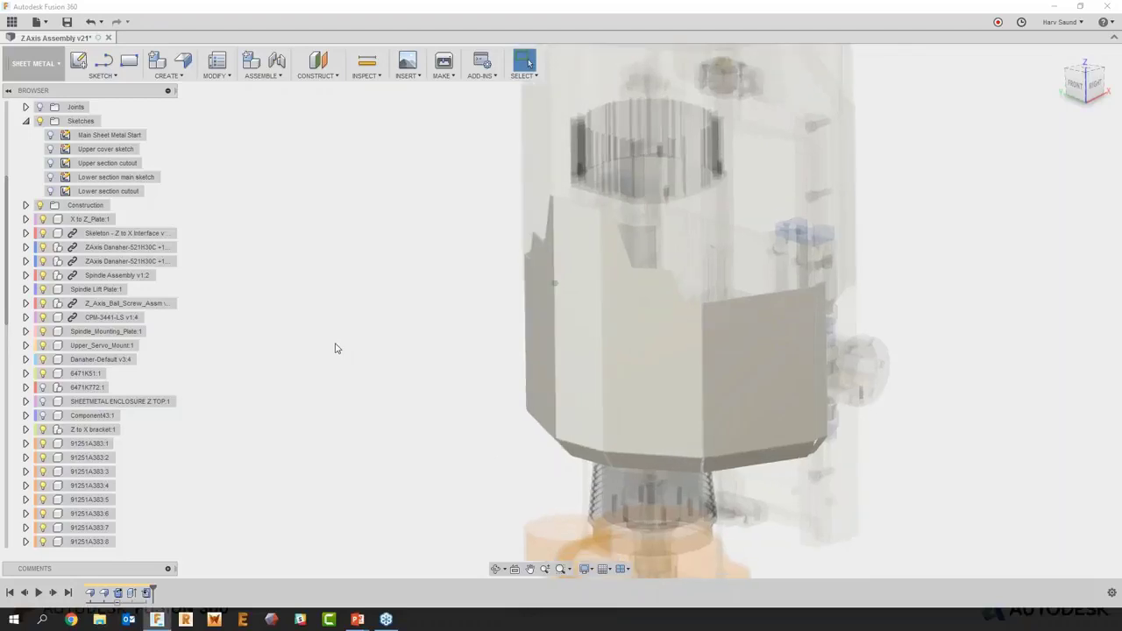
# Create a flat pattern of the refolded lower cover with its narrow front face stationary, and return to the folded model
pyautogui.click(226, 78)
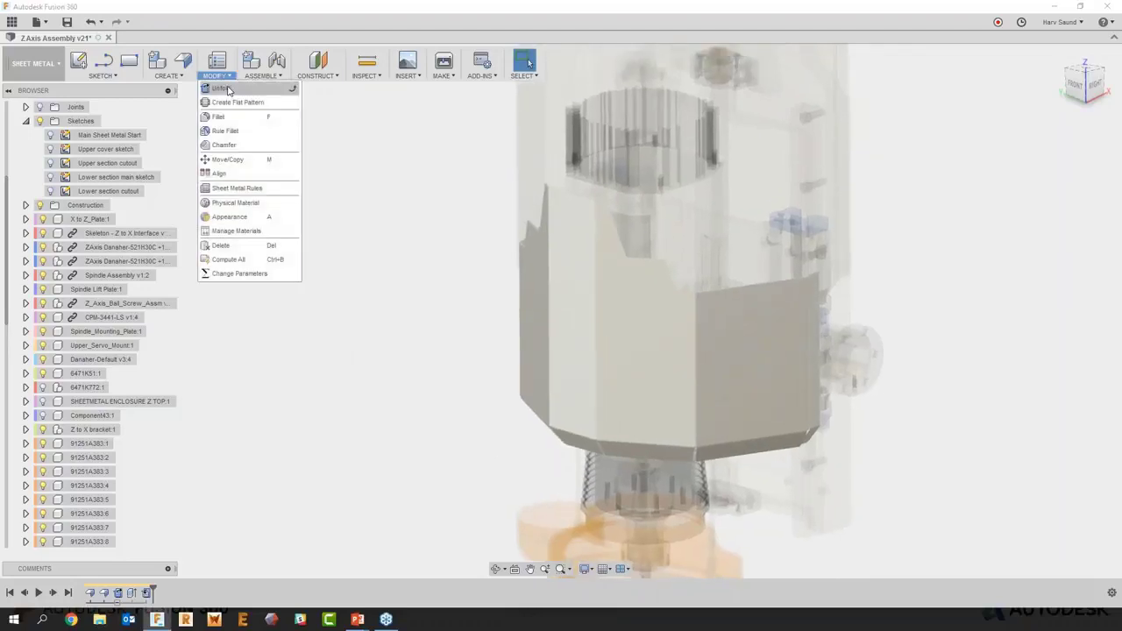
pyautogui.click(230, 105)
pyautogui.click(578, 331)
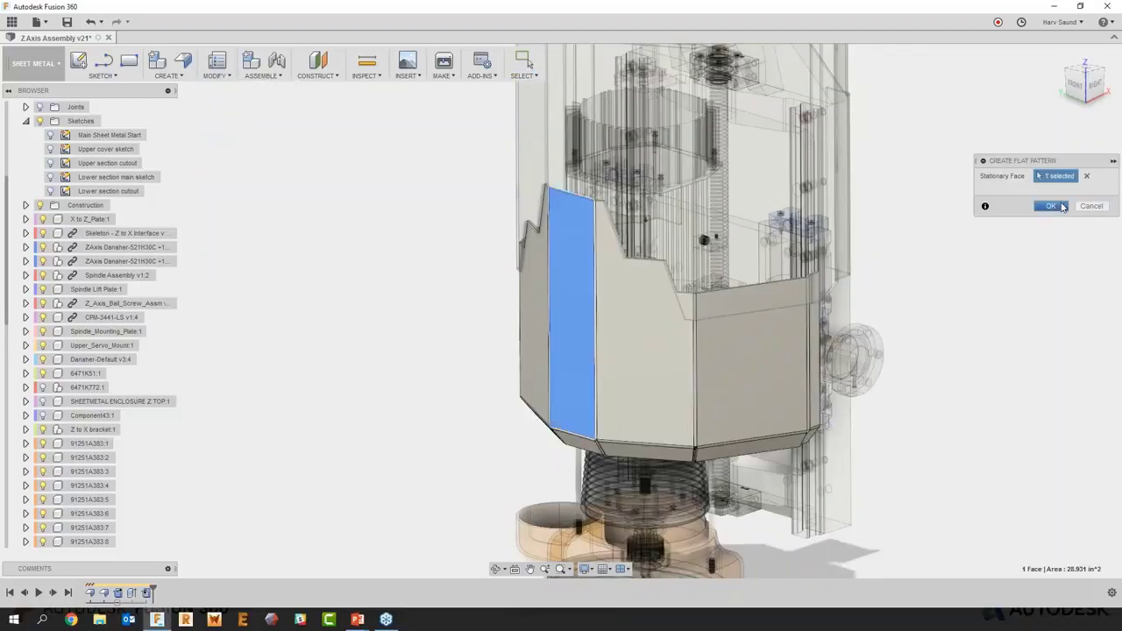
pyautogui.click(1051, 206)
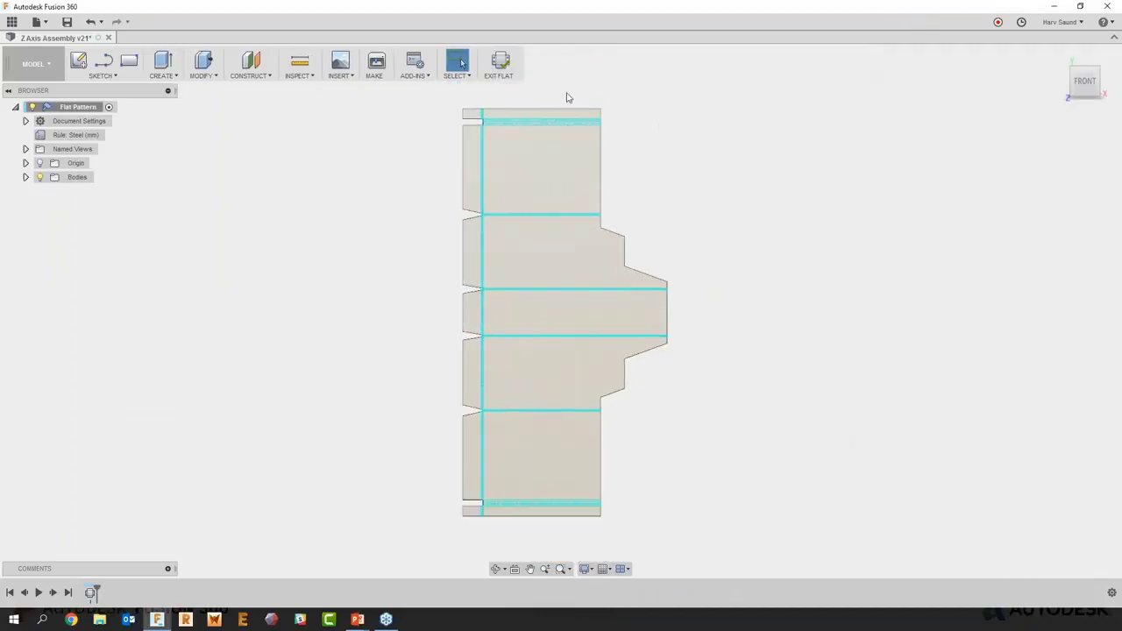
pyautogui.click(502, 61)
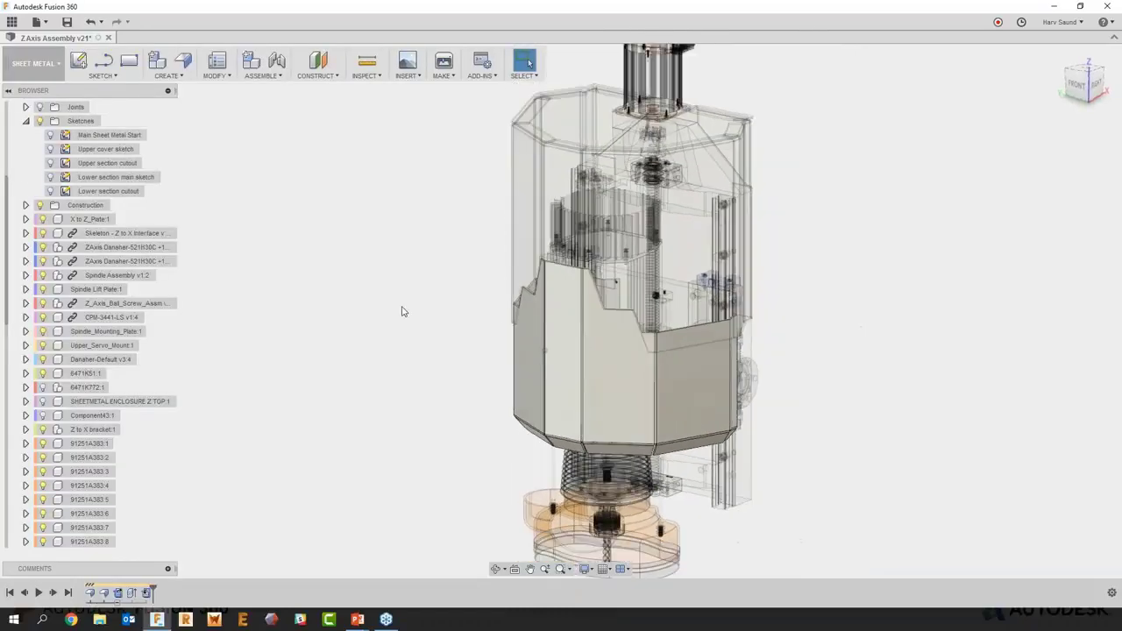
# Activate the Sheet Metal Covers component so that all the covers can be viewed together
pyautogui.scroll(3, 99, 184)
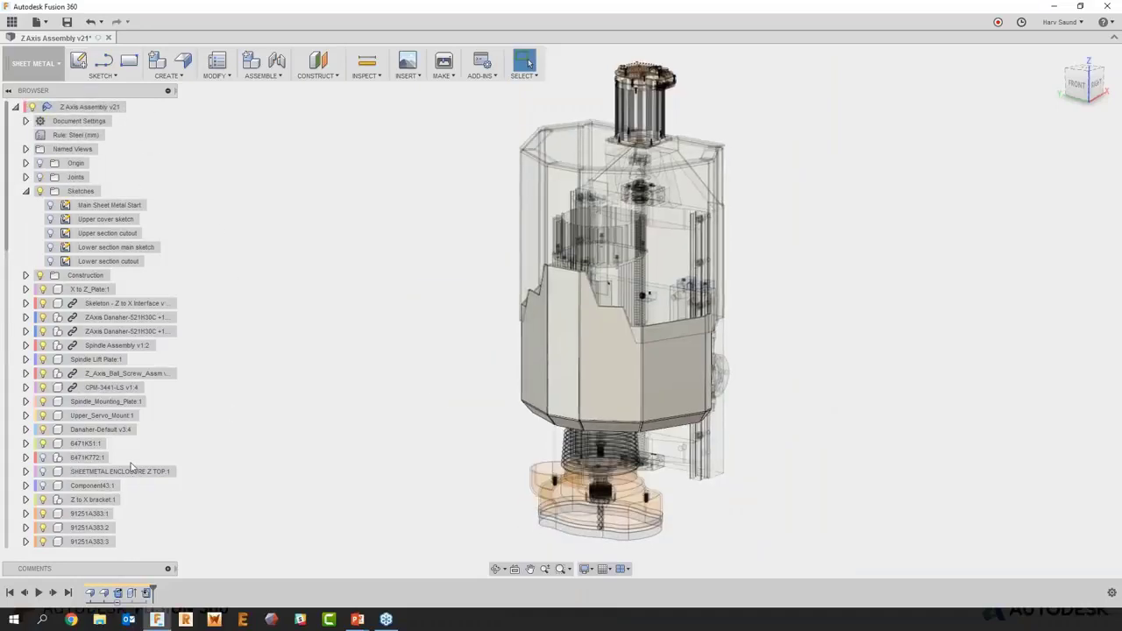
pyautogui.scroll(-10, 117, 454)
pyautogui.doubleClick(131, 403)
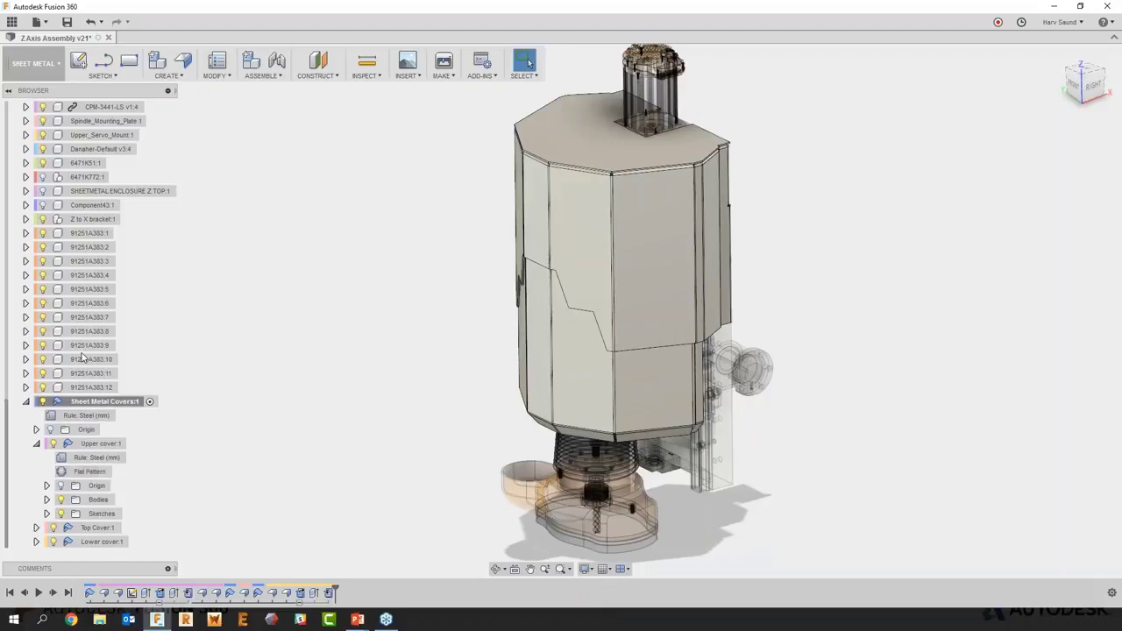
# Activate the top-level Z Axis Assembly again
pyautogui.scroll(6, 88, 353)
pyautogui.scroll(1, 87, 351)
pyautogui.scroll(2, 185, 141)
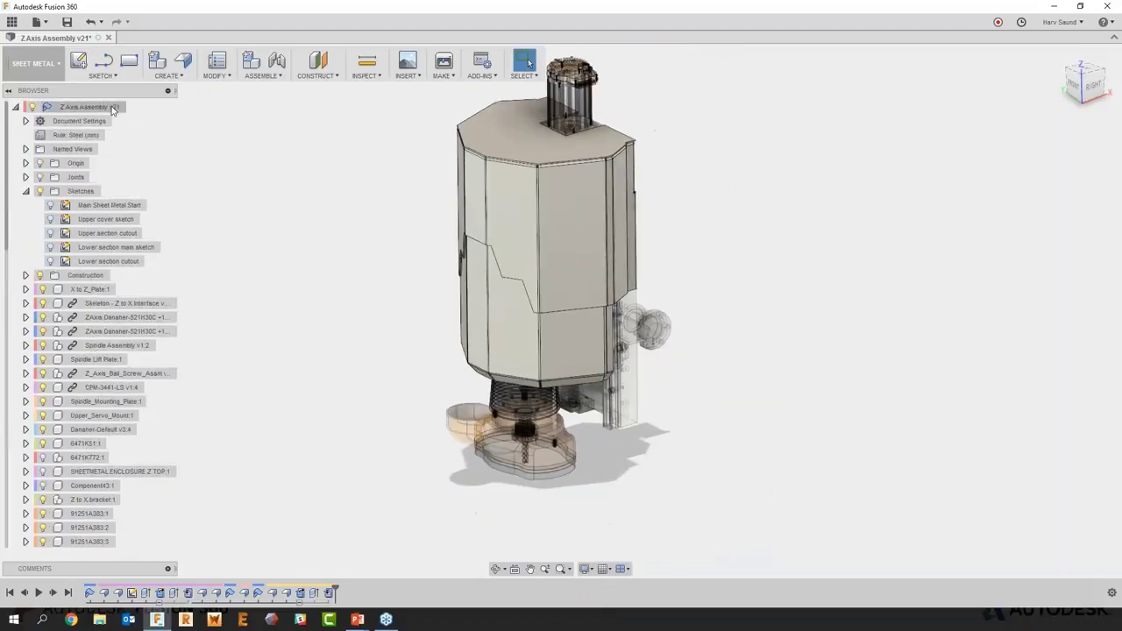
pyautogui.click(132, 108)
pyautogui.scroll(-4, 333, 400)
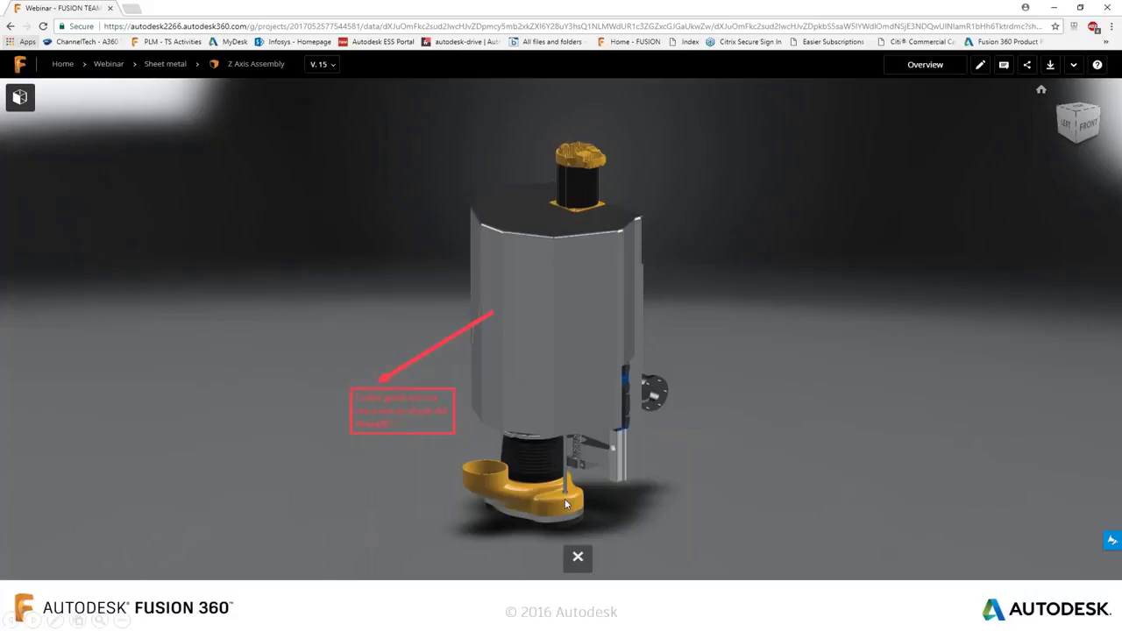
# Switch back to Fusion 360, expand the design's comments and start attaching a point marker on the model to a new comment
pyautogui.press('super+Tab')
pyautogui.click(781, 317)
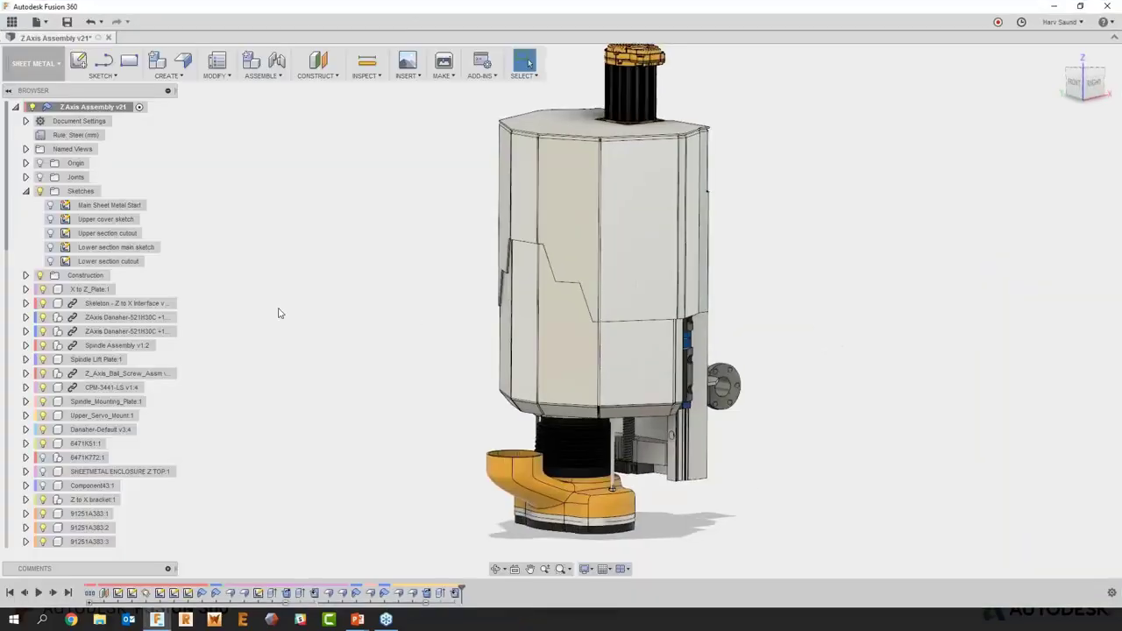
pyautogui.click(170, 569)
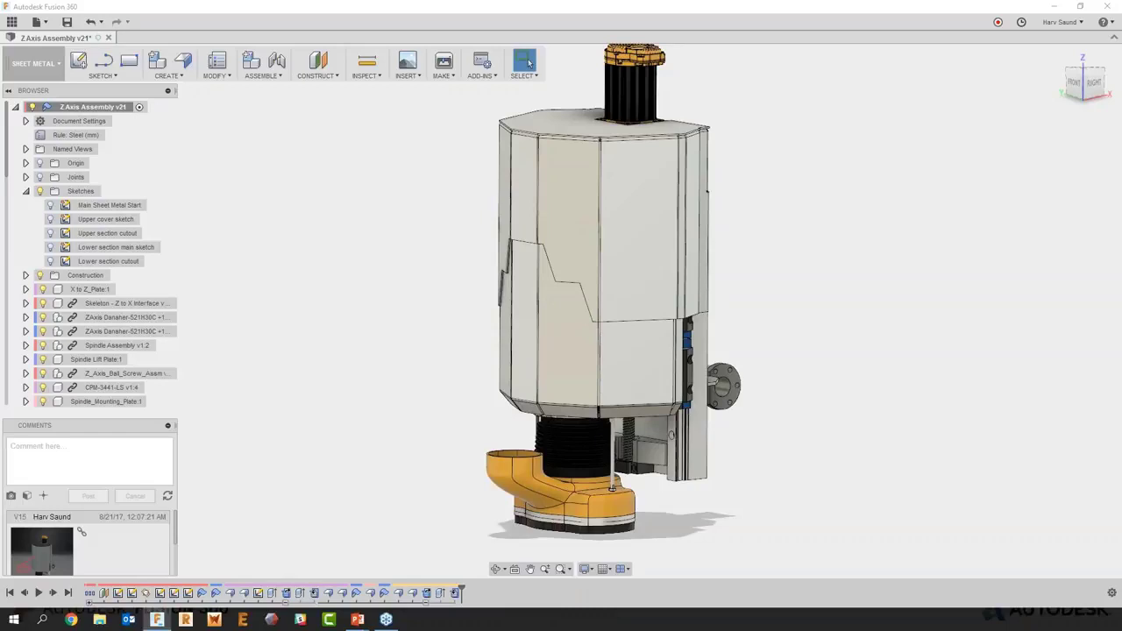
pyautogui.click(42, 500)
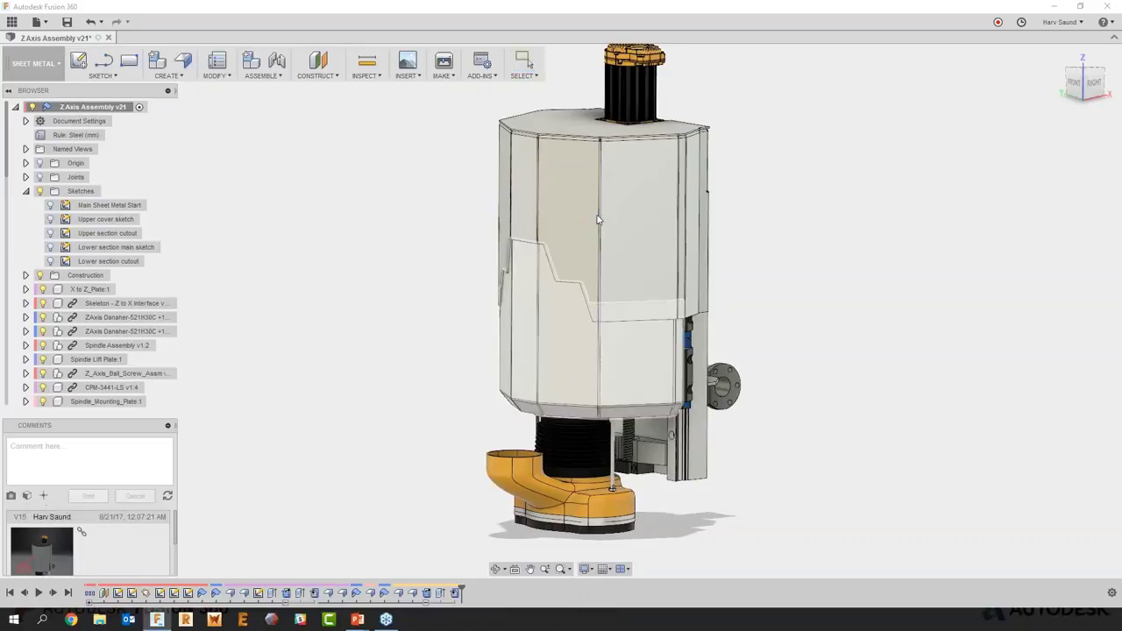
# Pin a comment to the upper sheet metal cover reading "Sheet metal covers done, what do you think?" and post it
pyautogui.click(531, 210)
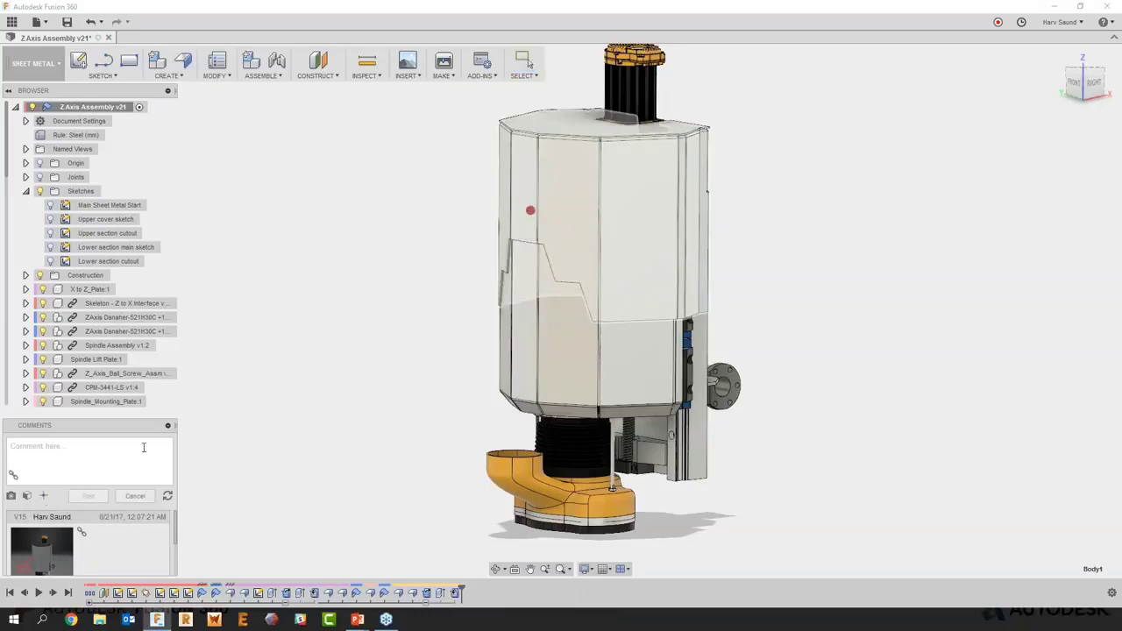
pyautogui.write('Sheet metal covers done, what do you think?')
pyautogui.click(88, 496)
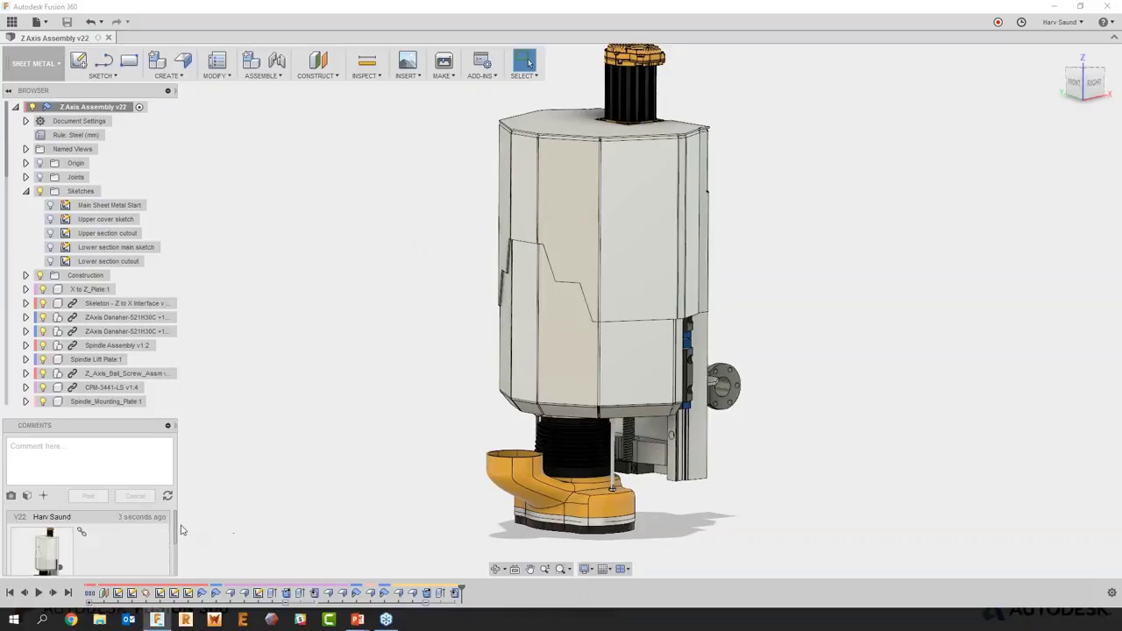
pyautogui.scroll(-3, 176, 537)
pyautogui.scroll(3, 176, 537)
pyautogui.click(167, 425)
# Open the design's details on the web and go through the Sheet metal folder to the Z Axis Assembly overview page
pyautogui.click(36, 24)
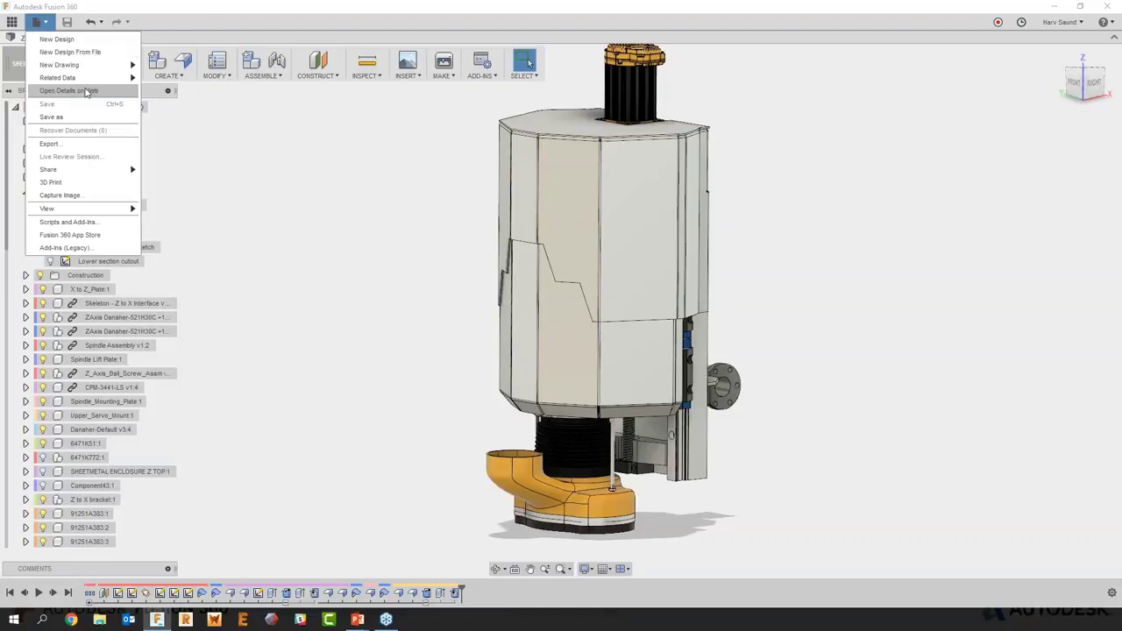
pyautogui.click(86, 91)
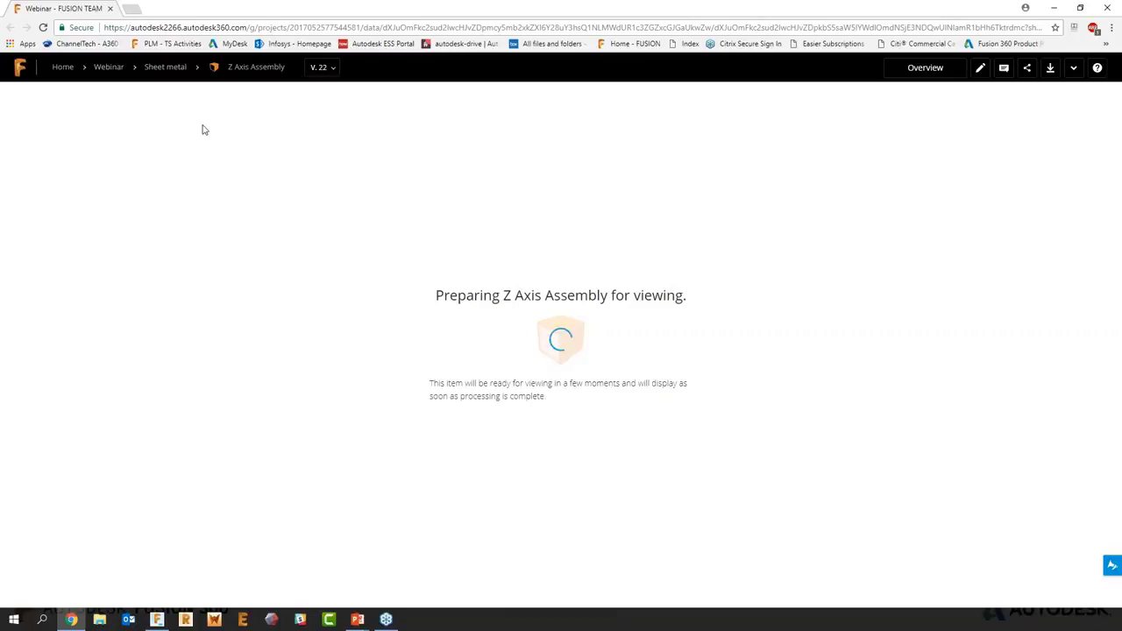
pyautogui.click(166, 68)
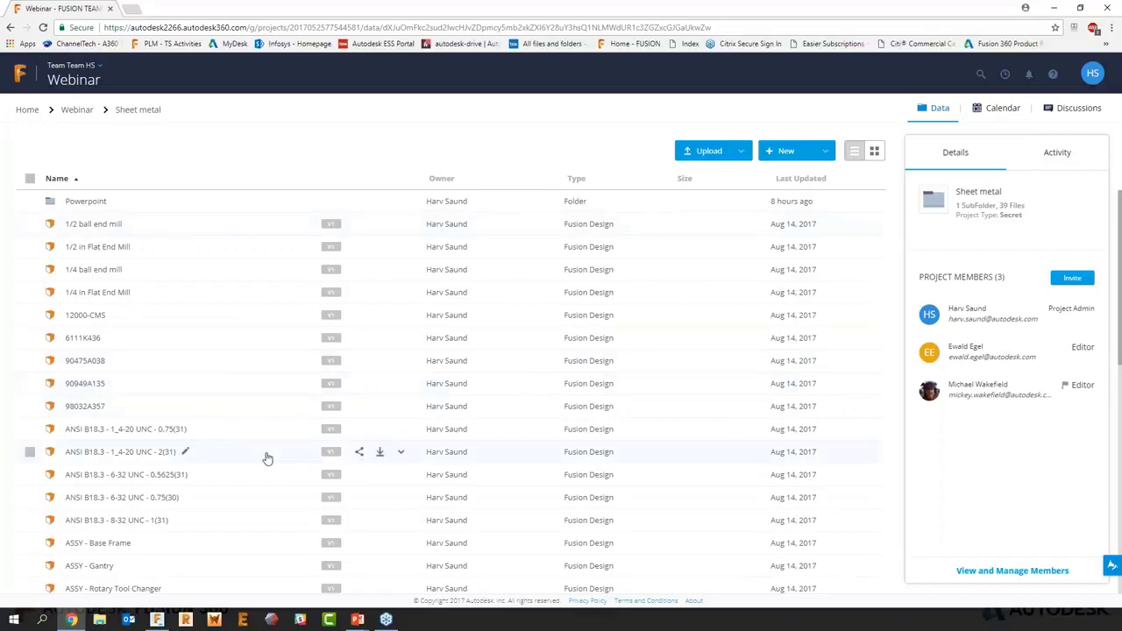
pyautogui.scroll(-5, 277, 453)
pyautogui.scroll(-2, 277, 452)
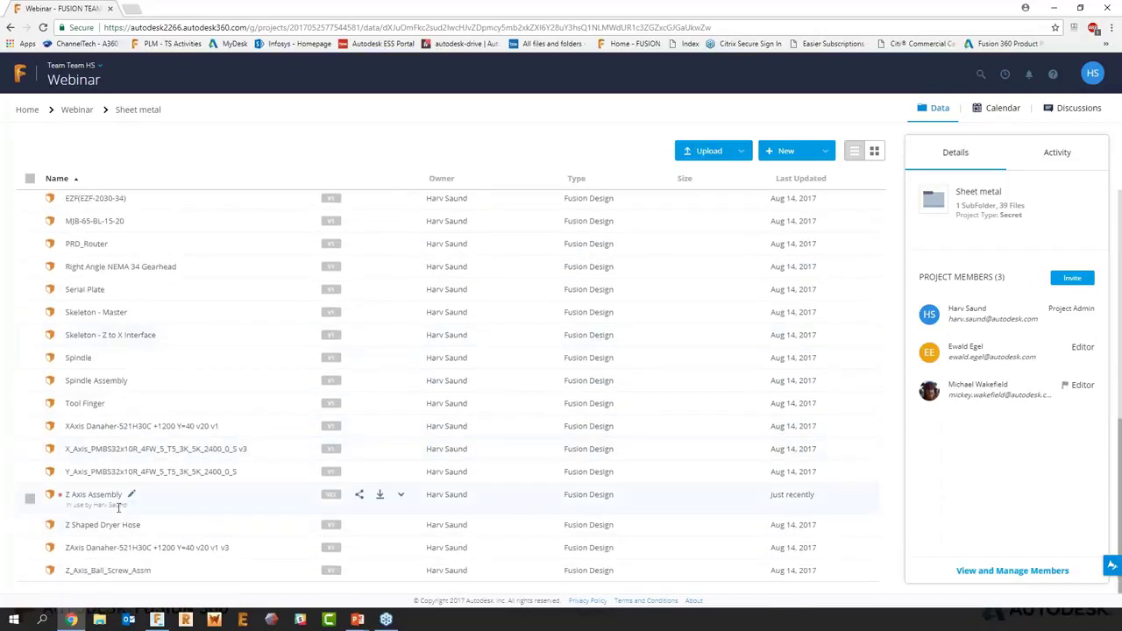
pyautogui.click(119, 505)
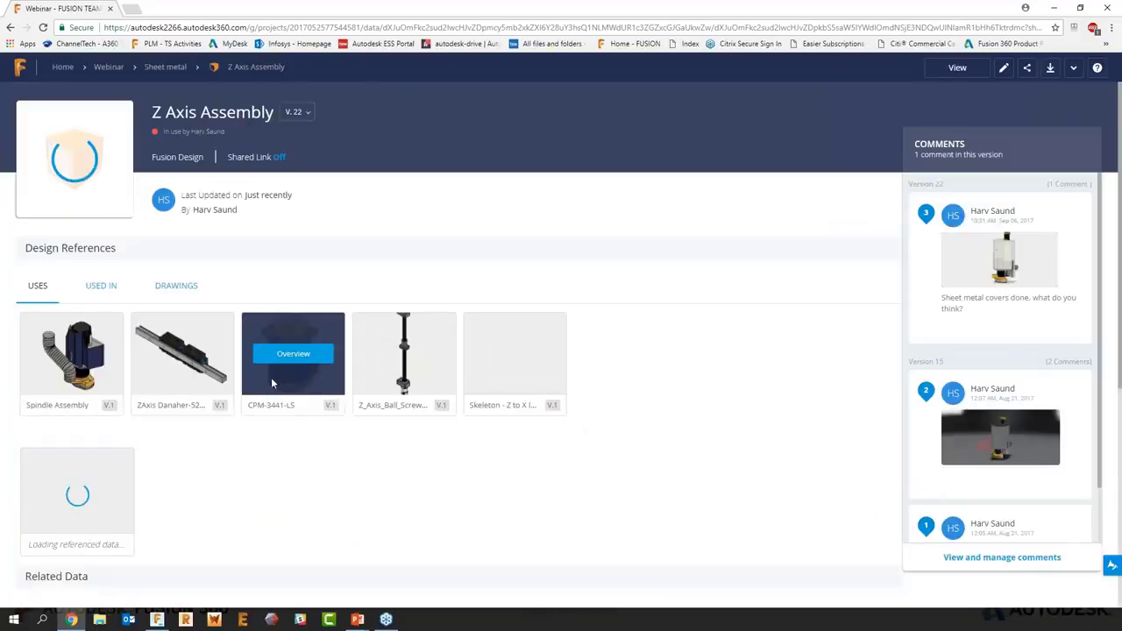
# Check the Used In and Uses references of Z Axis Assembly, and turn on its shared link
pyautogui.click(93, 291)
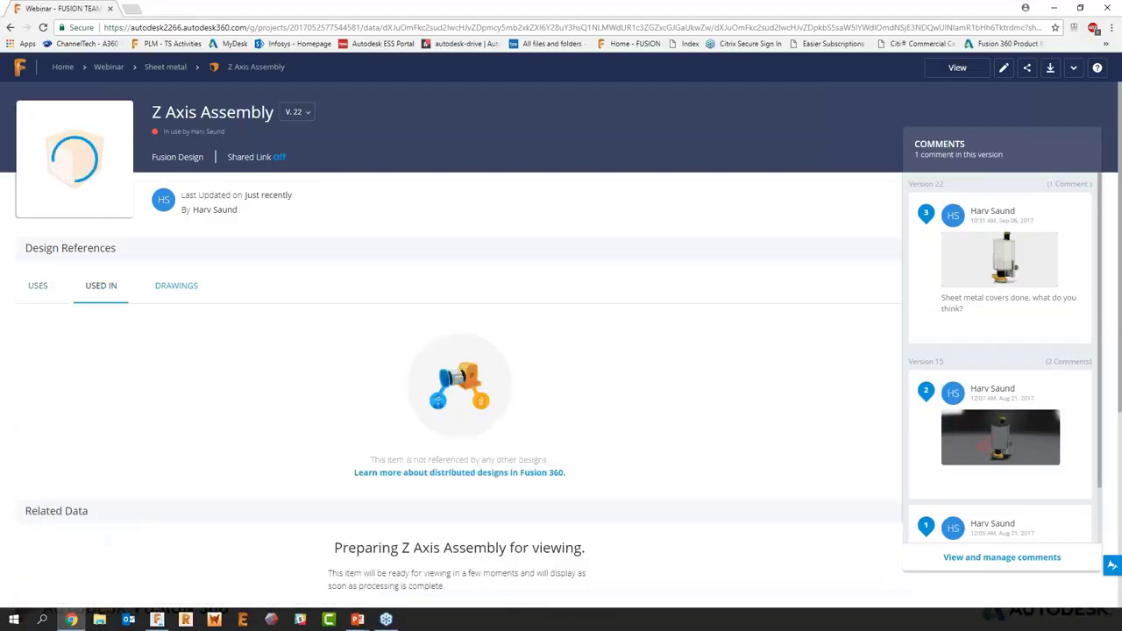
pyautogui.click(43, 291)
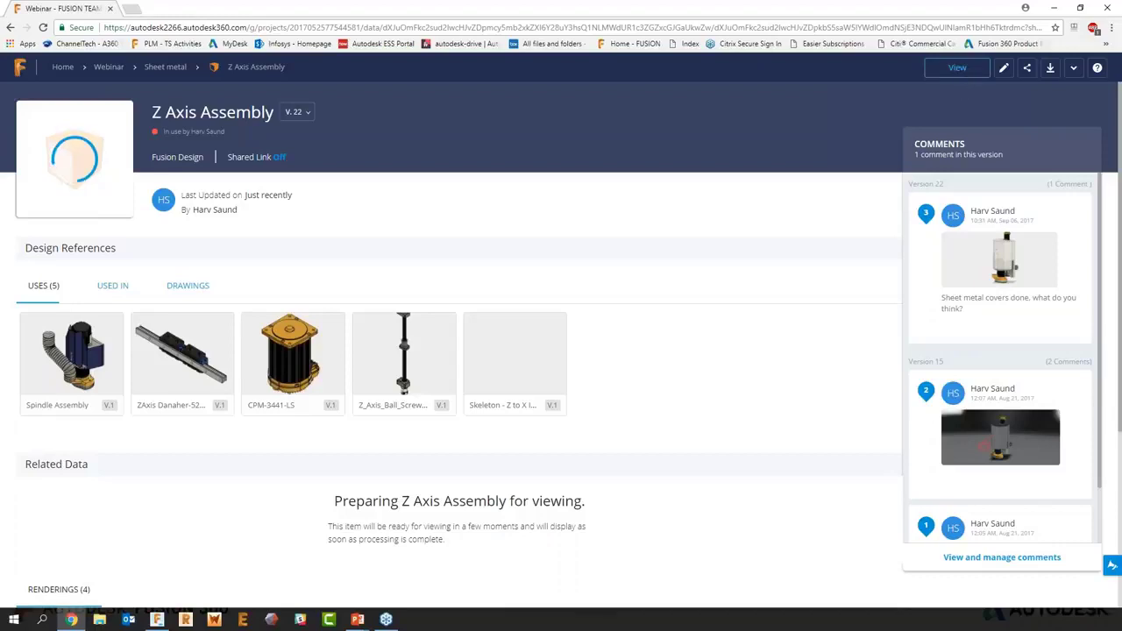
pyautogui.click(1028, 69)
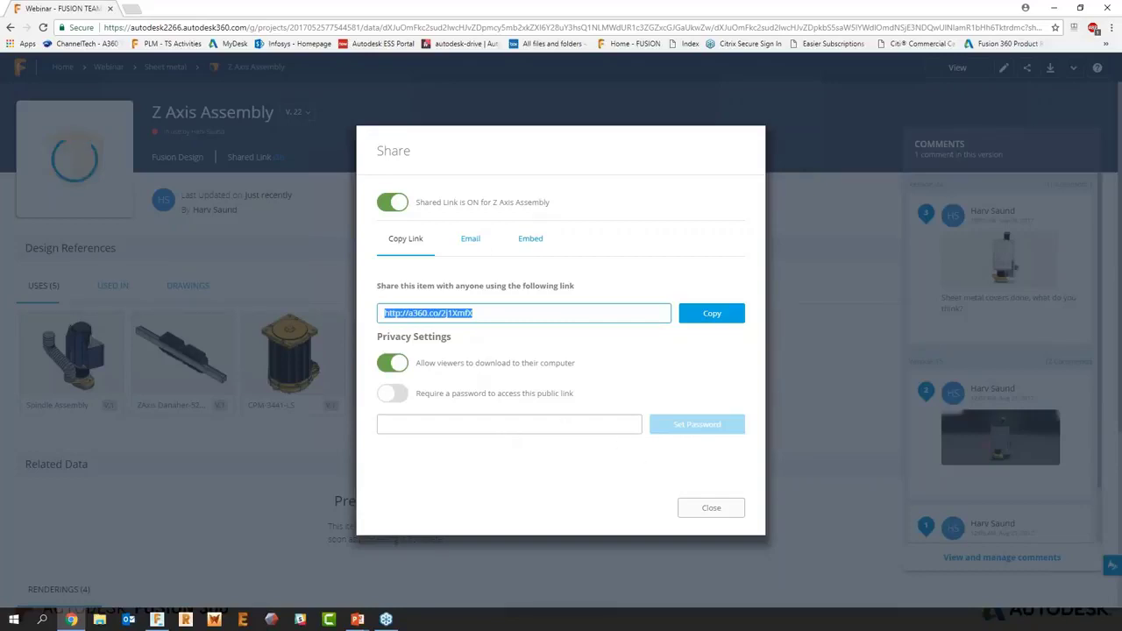
pyautogui.click(711, 507)
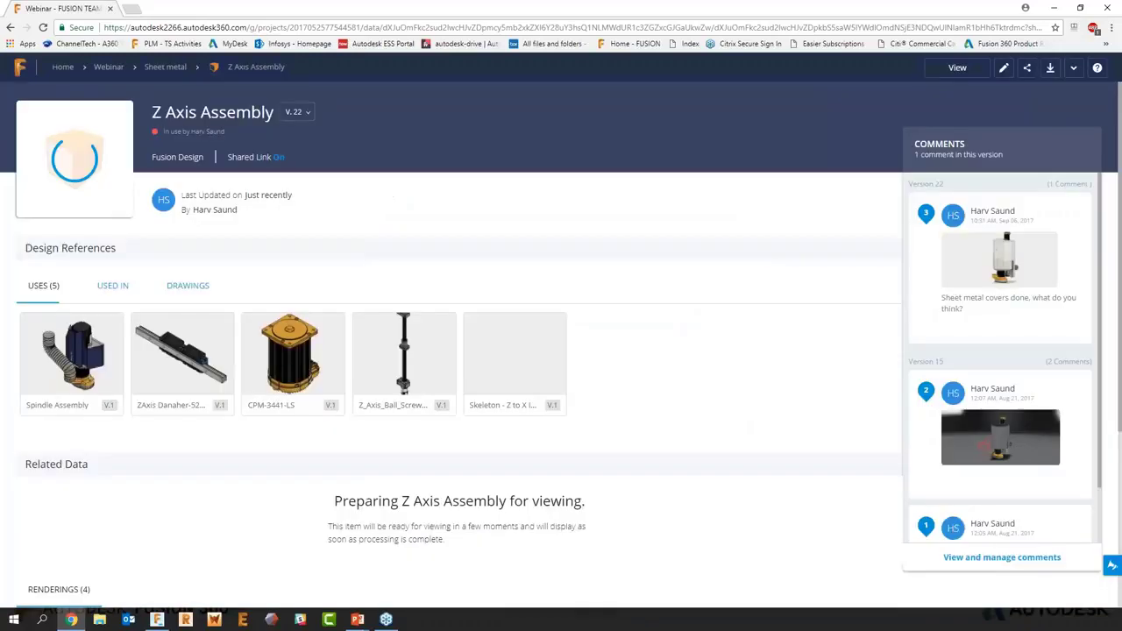
# Open Z Axis Assembly in the web 3D viewer and examine comment 3 on the upper cover and in the comment feed
pyautogui.click(957, 67)
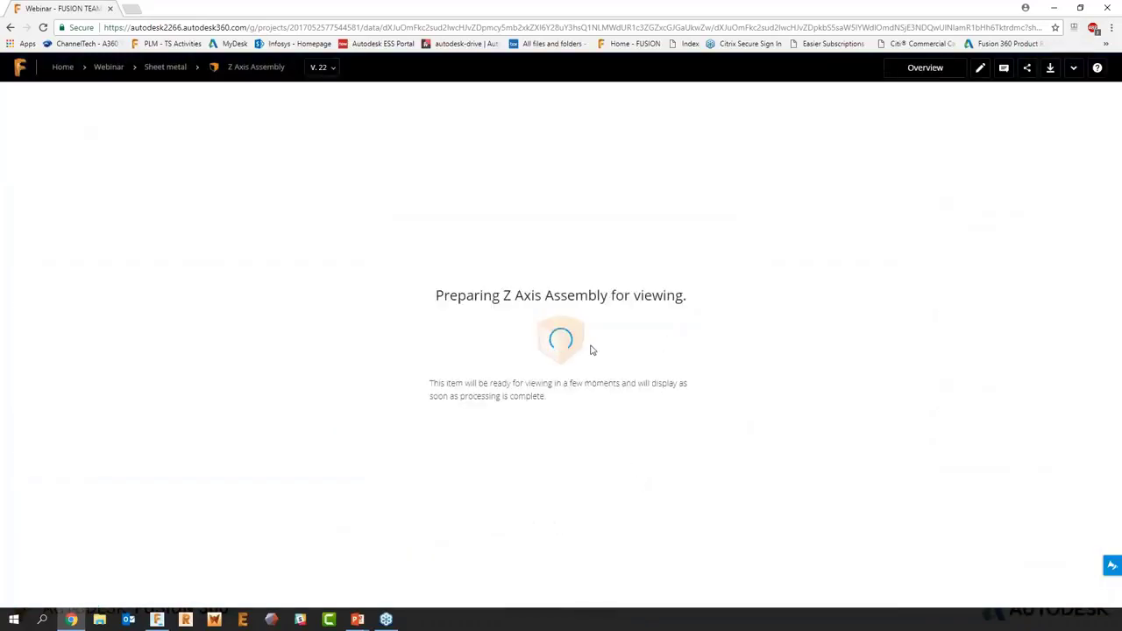
pyautogui.click(322, 71)
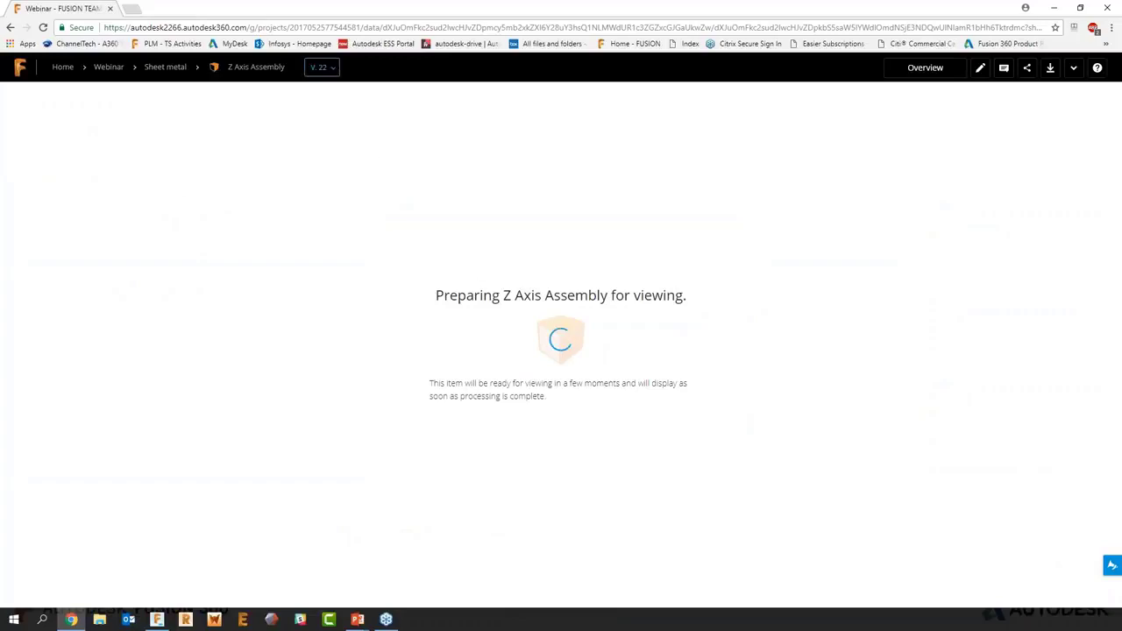
pyautogui.click(333, 70)
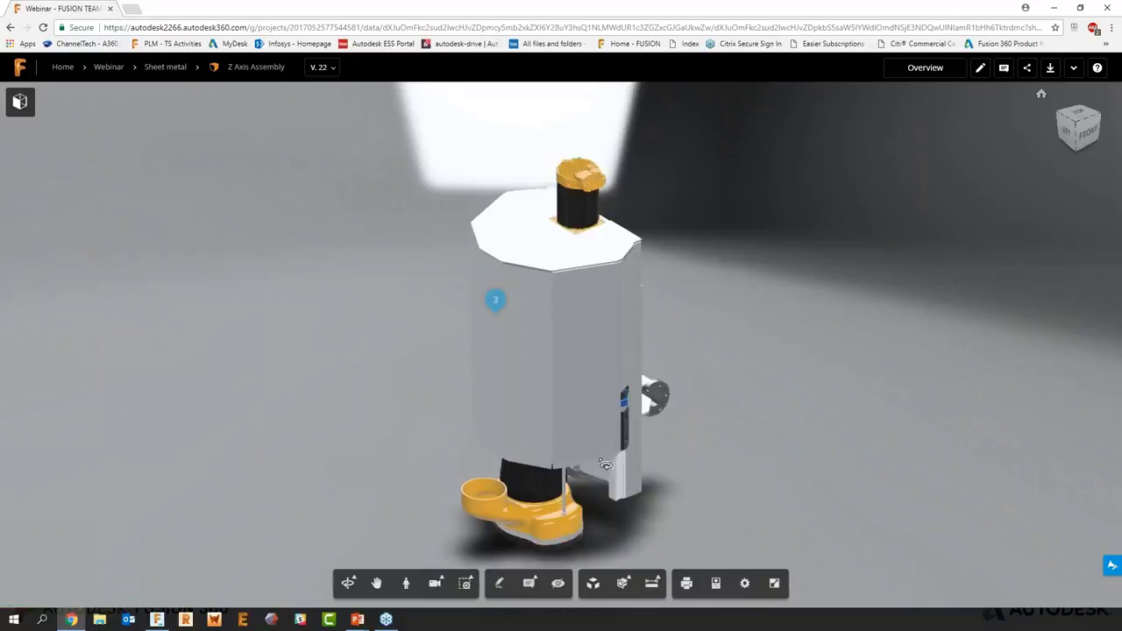
pyautogui.moveTo(676, 528); pyautogui.dragTo(515, 275)
pyautogui.click(488, 275)
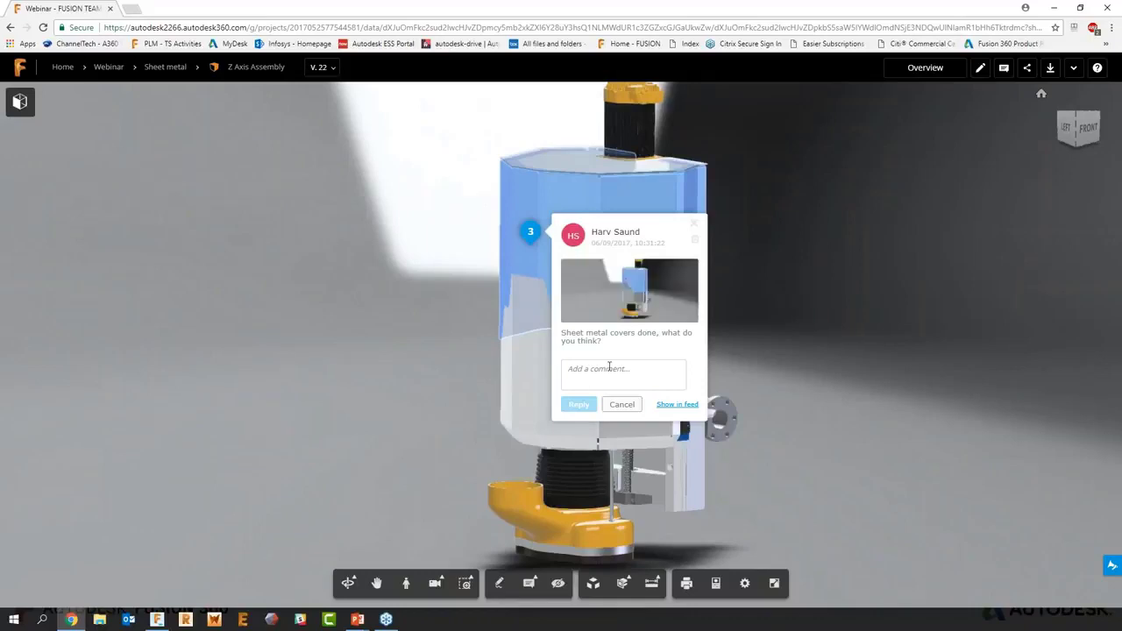
pyautogui.click(678, 404)
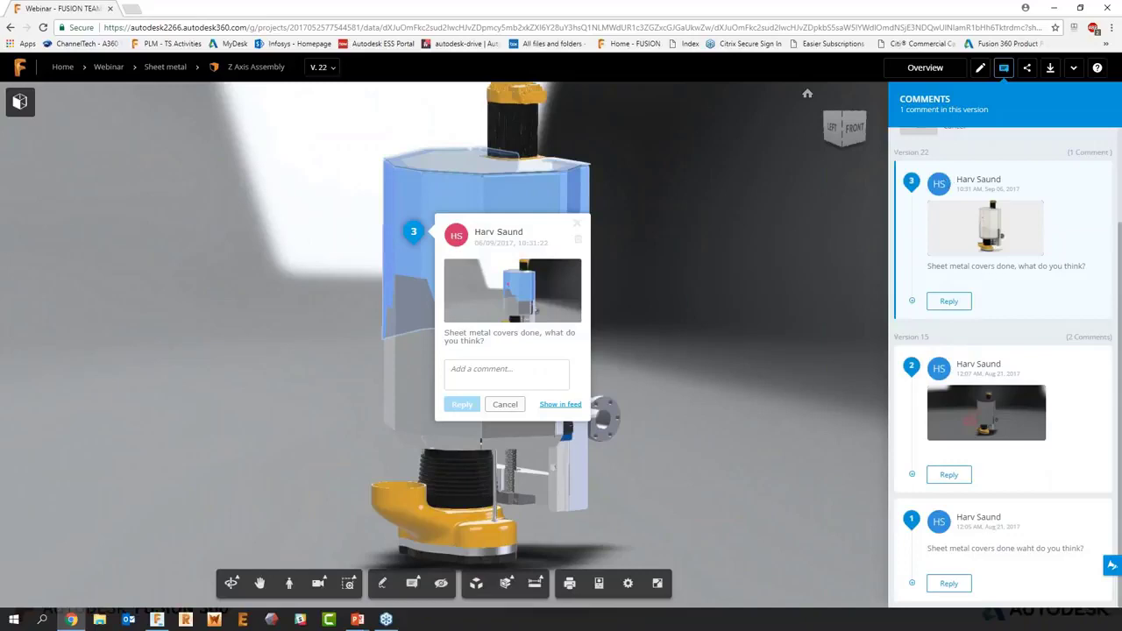
pyautogui.scroll(3, 925, 155)
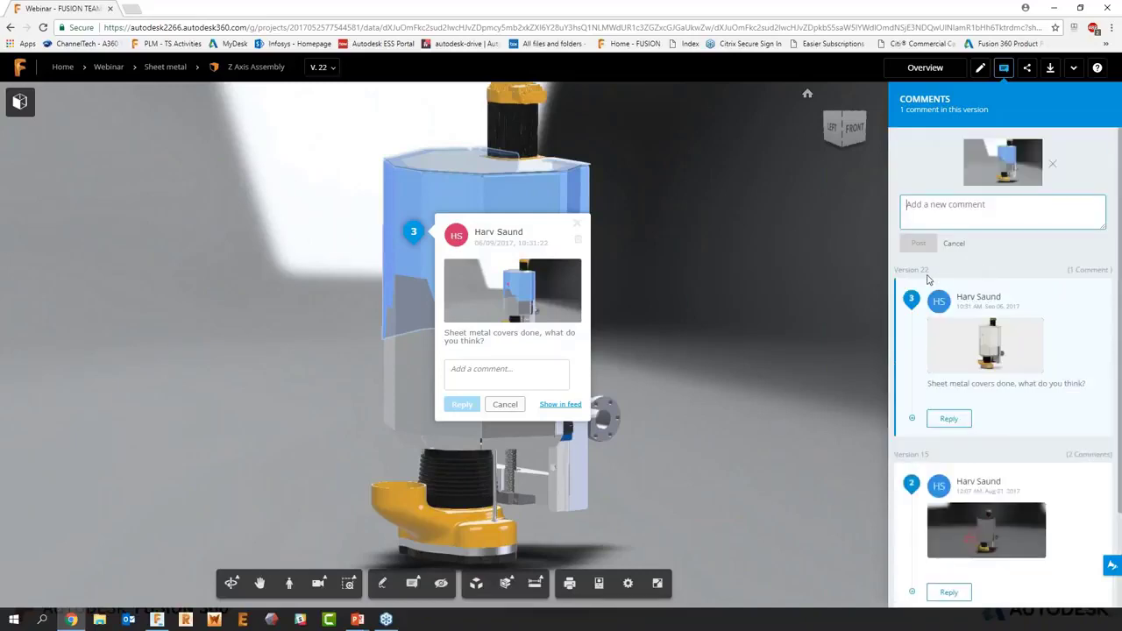
pyautogui.click(577, 224)
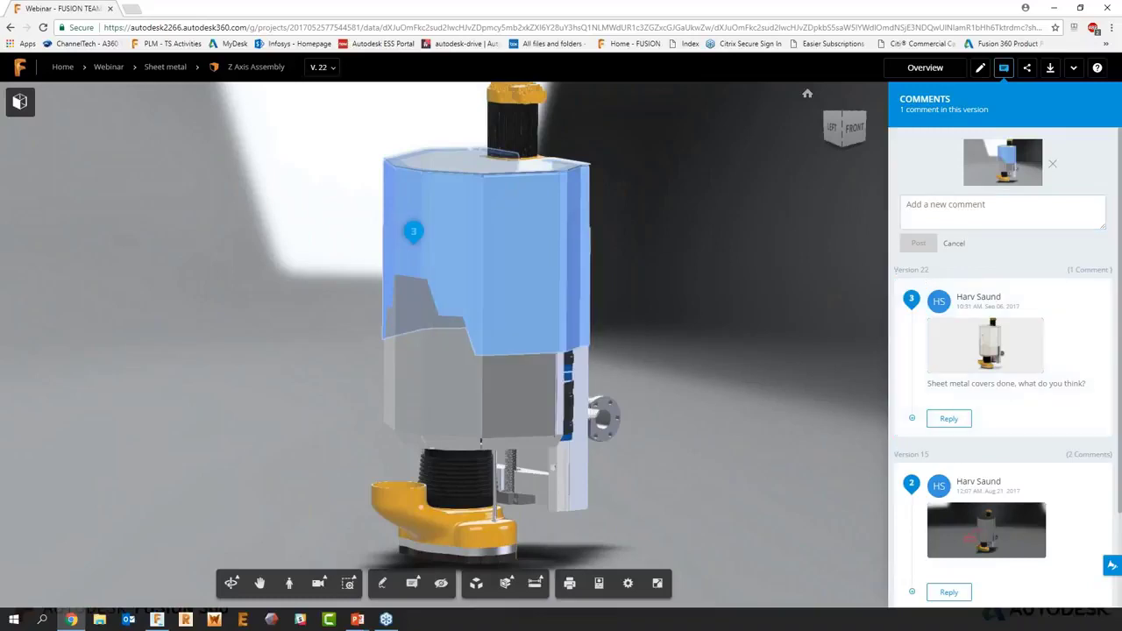
# Mark up the upper cover with an arrow and the text "Looks good, can we run a simulation?", and save the markup
pyautogui.click(383, 586)
pyautogui.click(196, 585)
pyautogui.click(187, 549)
pyautogui.moveTo(427, 256); pyautogui.dragTo(300, 323)
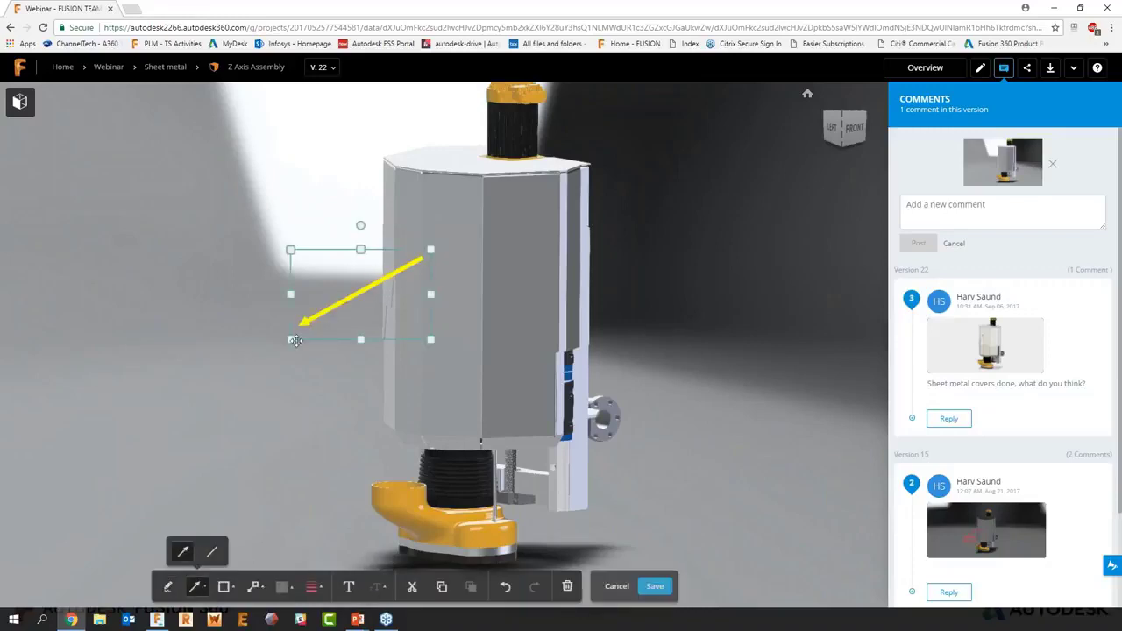
pyautogui.click(348, 586)
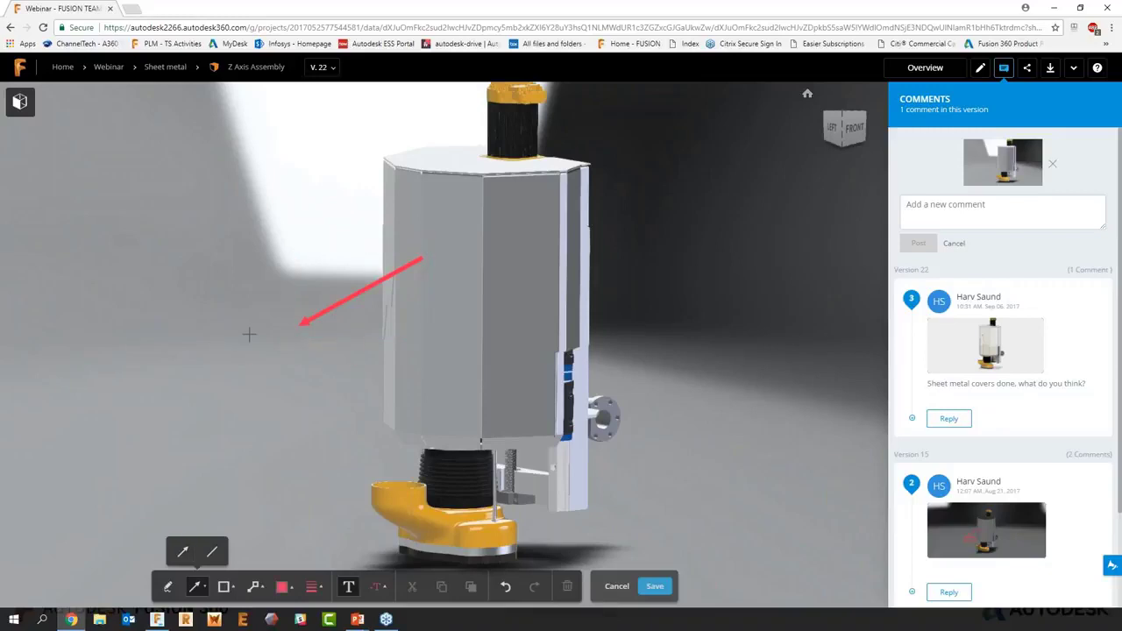
pyautogui.click(250, 335)
pyautogui.write('Looks good, can we run a simulation?')
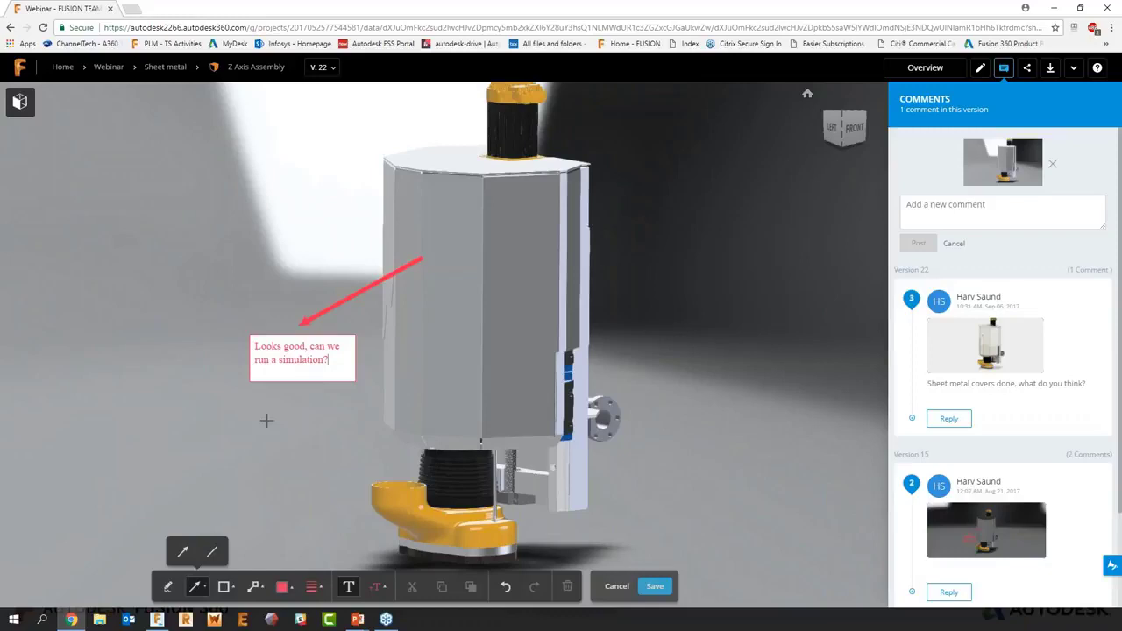
pyautogui.click(667, 589)
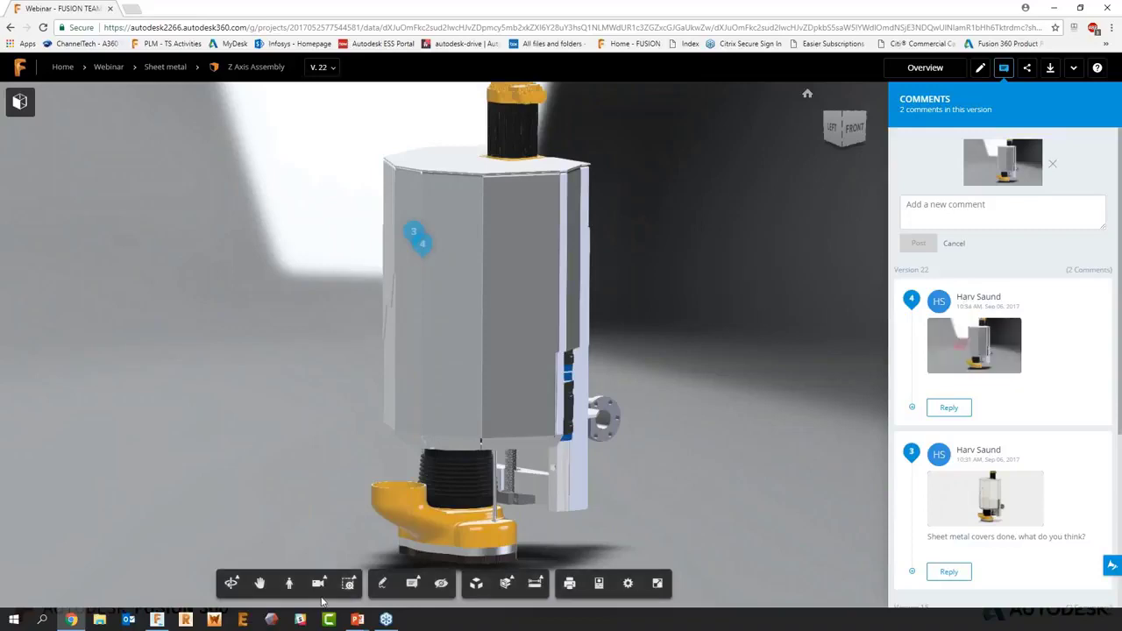
# Switch back to Fusion 360 and view the newest version 22 markup comment in the design's comments
pyautogui.click(157, 619)
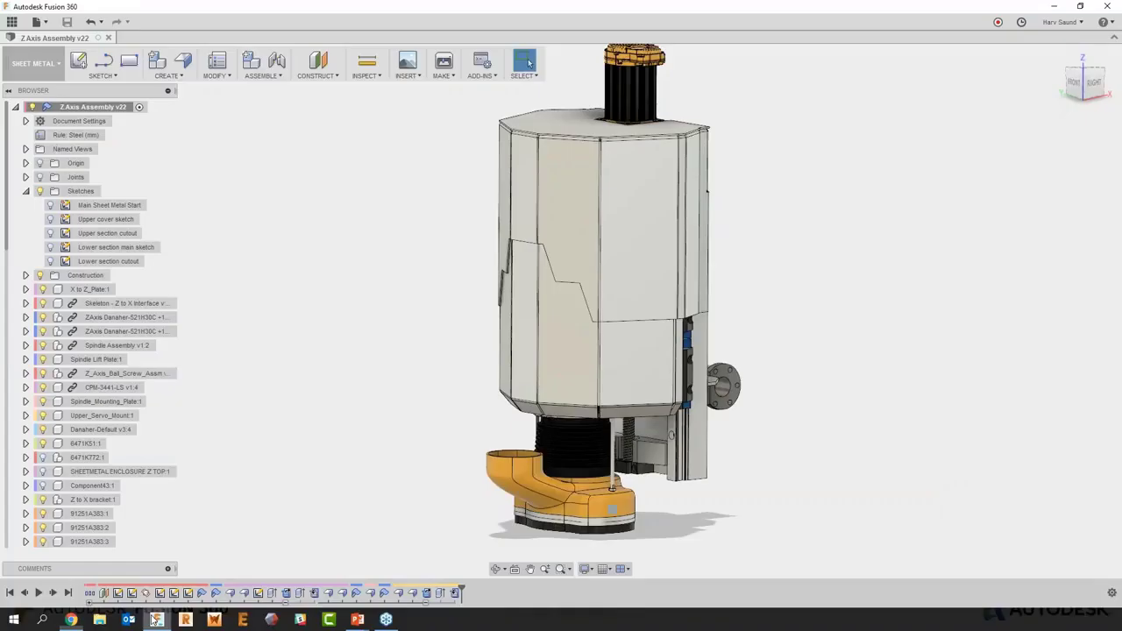
pyautogui.click(169, 570)
pyautogui.moveTo(174, 537); pyautogui.dragTo(174, 528)
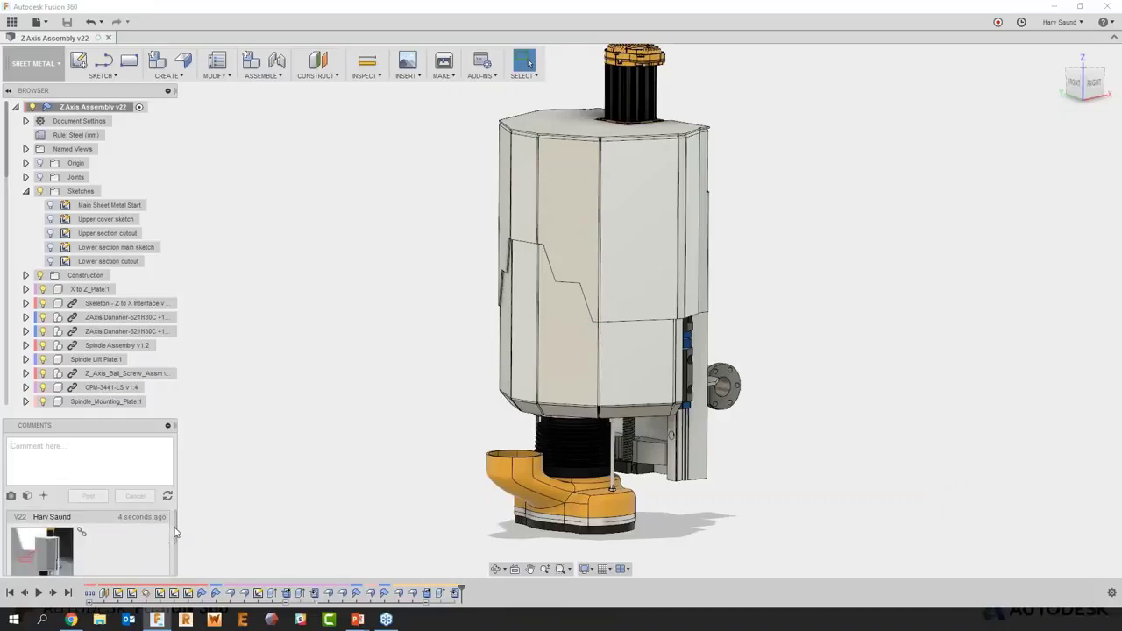
pyautogui.click(138, 550)
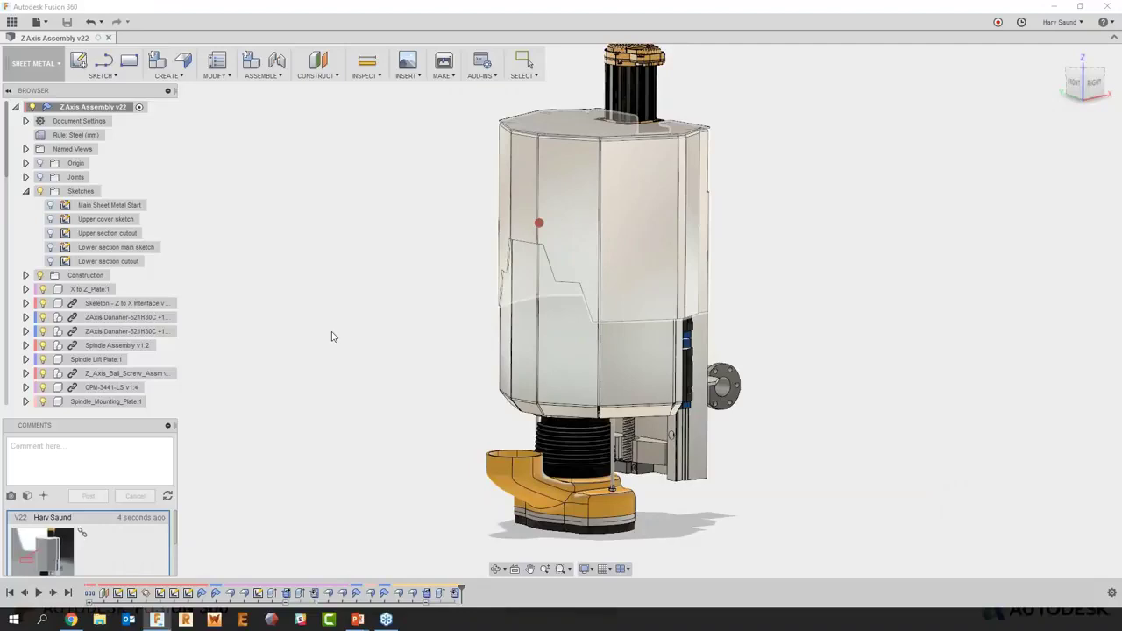
pyautogui.moveTo(0, 137); pyautogui.dragTo(554, 143)
pyautogui.click(873, 474)
pyautogui.click(168, 425)
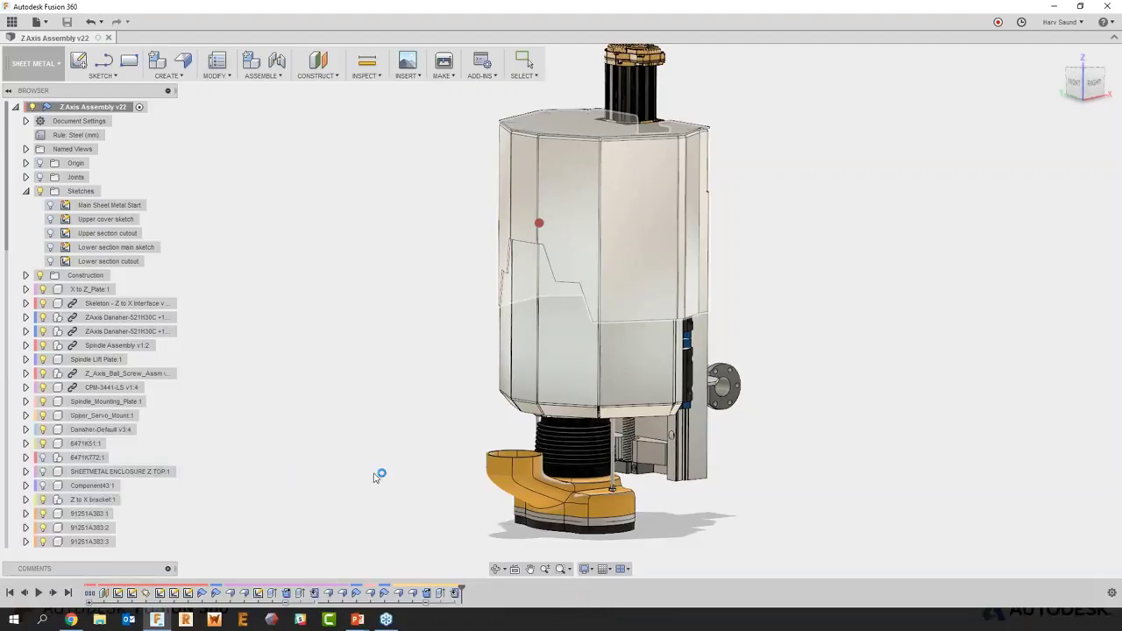
# Switch to the PowerPoint slide show to view the cover simulation slide, and return to Fusion 360
pyautogui.moveTo(357, 619)
pyautogui.click(414, 564)
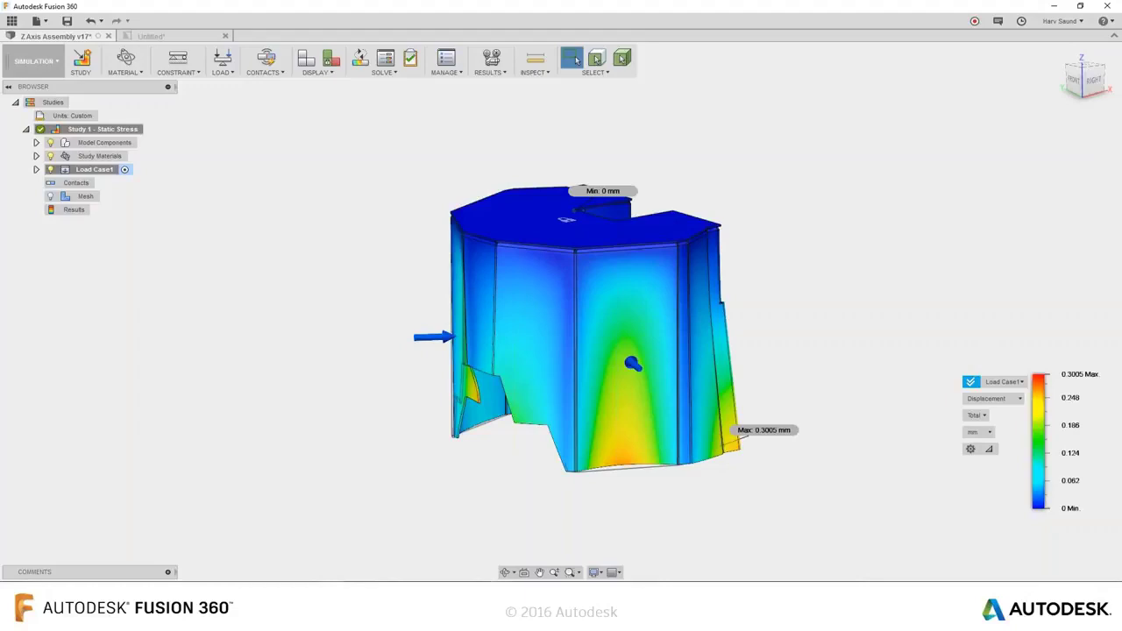
pyautogui.press('super+Tab')
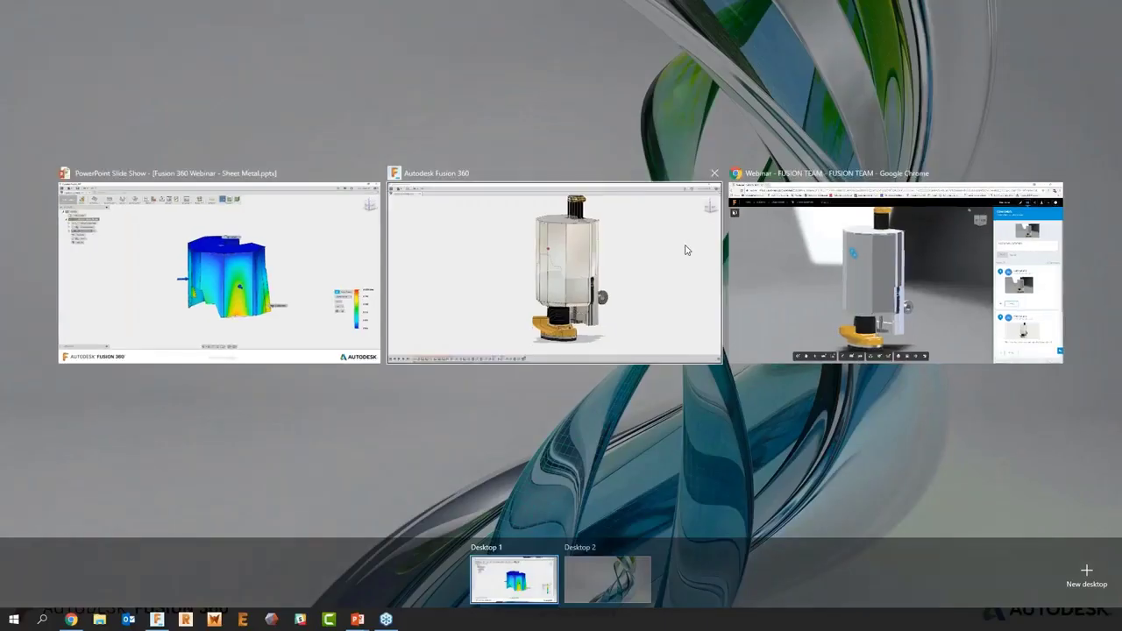
pyautogui.click(671, 263)
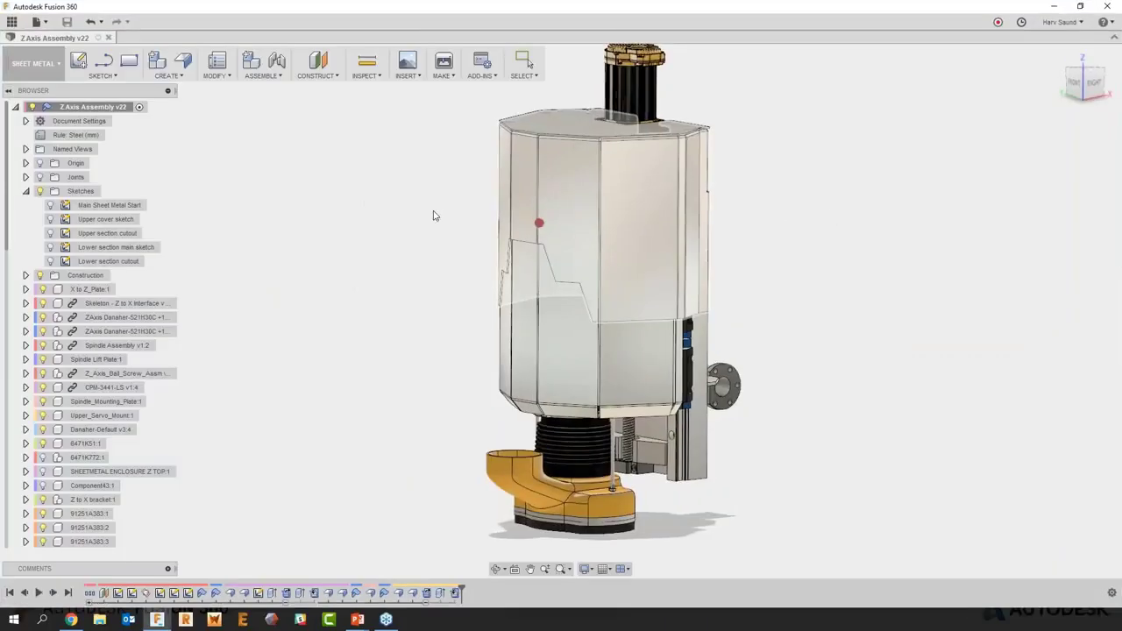
# Switch the assembly to the Simulation workspace and create a Static Stress study
pyautogui.keyDown('shift'); pyautogui.moveTo(433, 216); pyautogui.dragTo(431, 225, button='middle'); pyautogui.keyUp('shift')
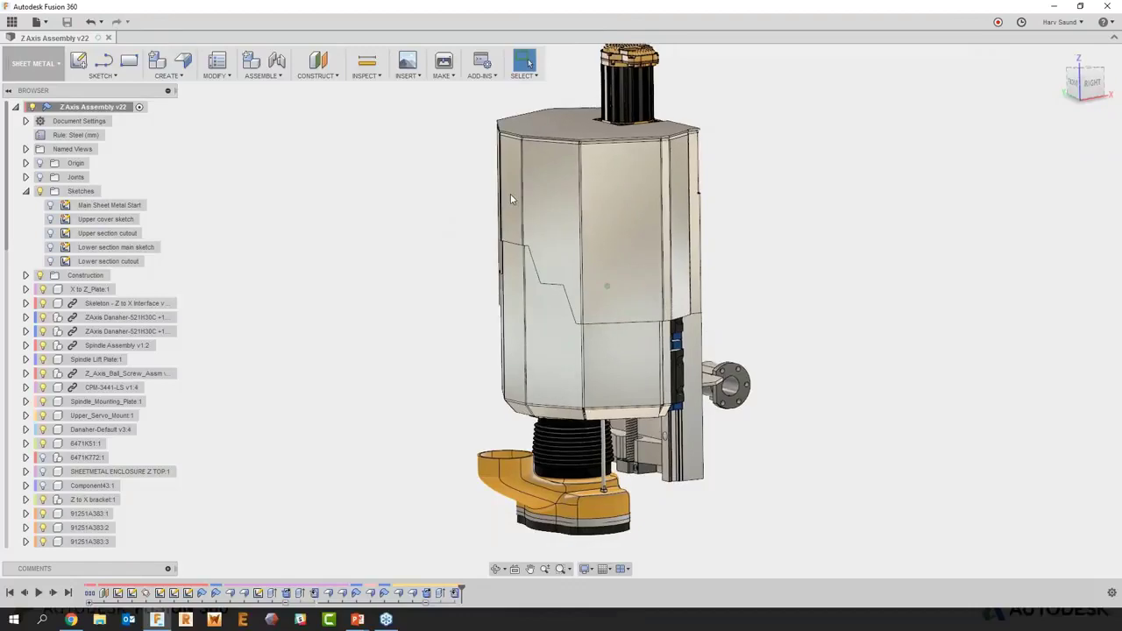
pyautogui.keyDown('shift'); pyautogui.moveTo(664, 145); pyautogui.dragTo(637, 243, button='middle'); pyautogui.keyUp('shift')
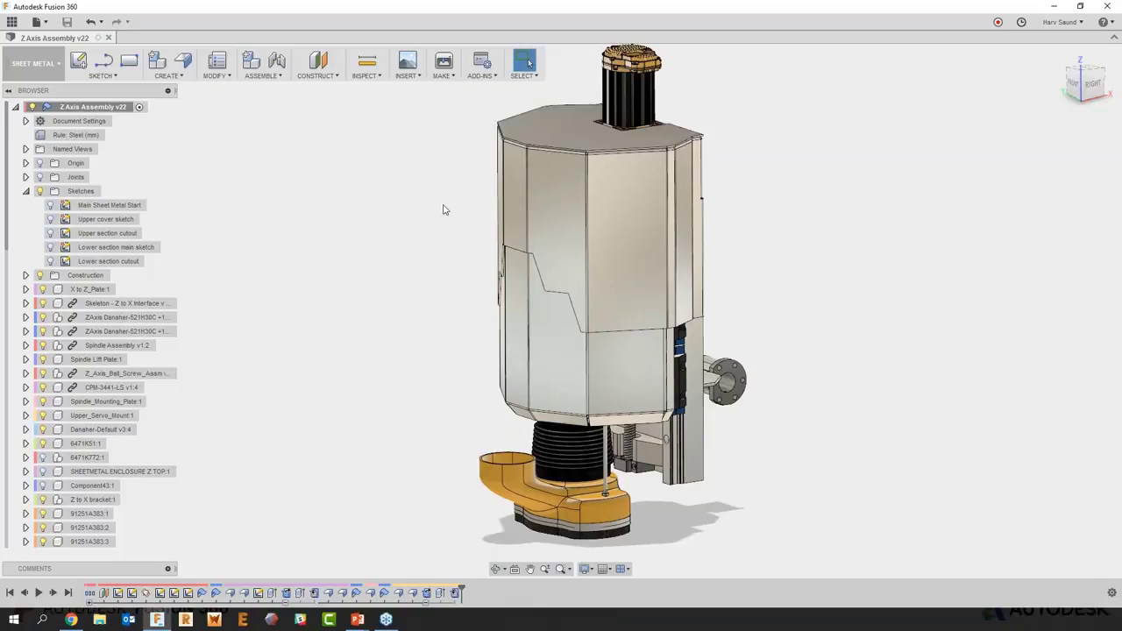
pyautogui.click(52, 70)
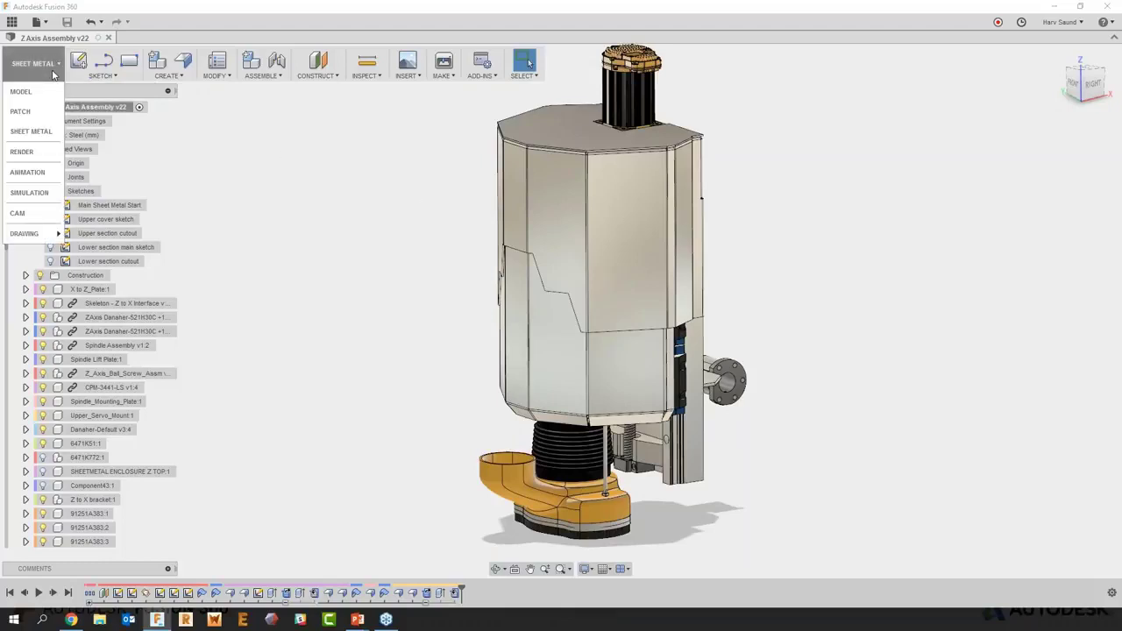
pyautogui.click(57, 192)
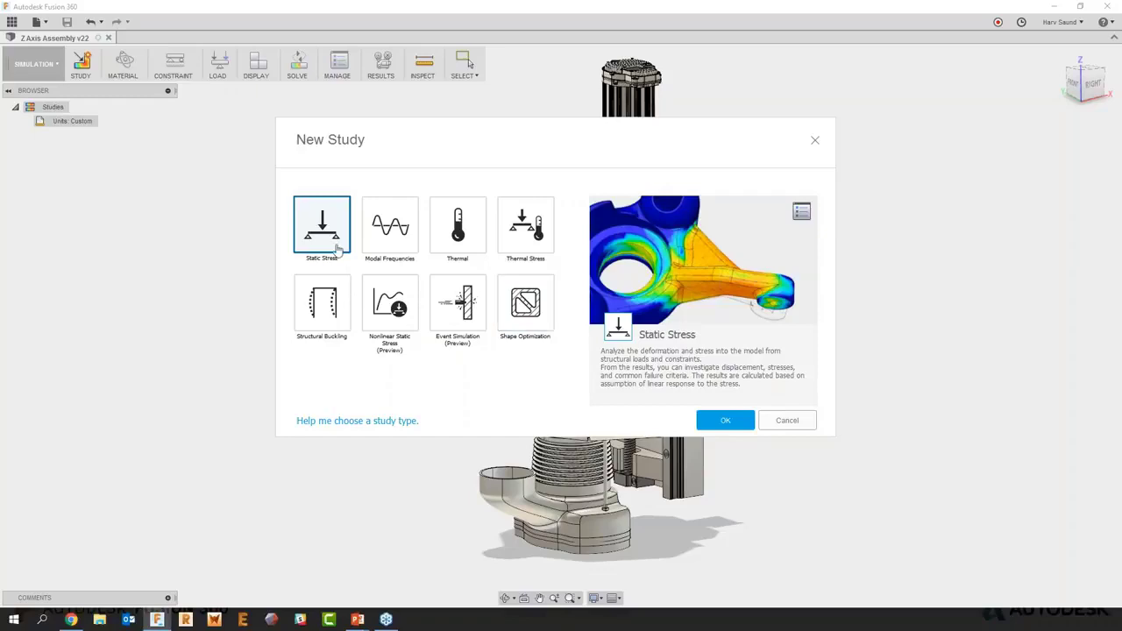
pyautogui.click(719, 421)
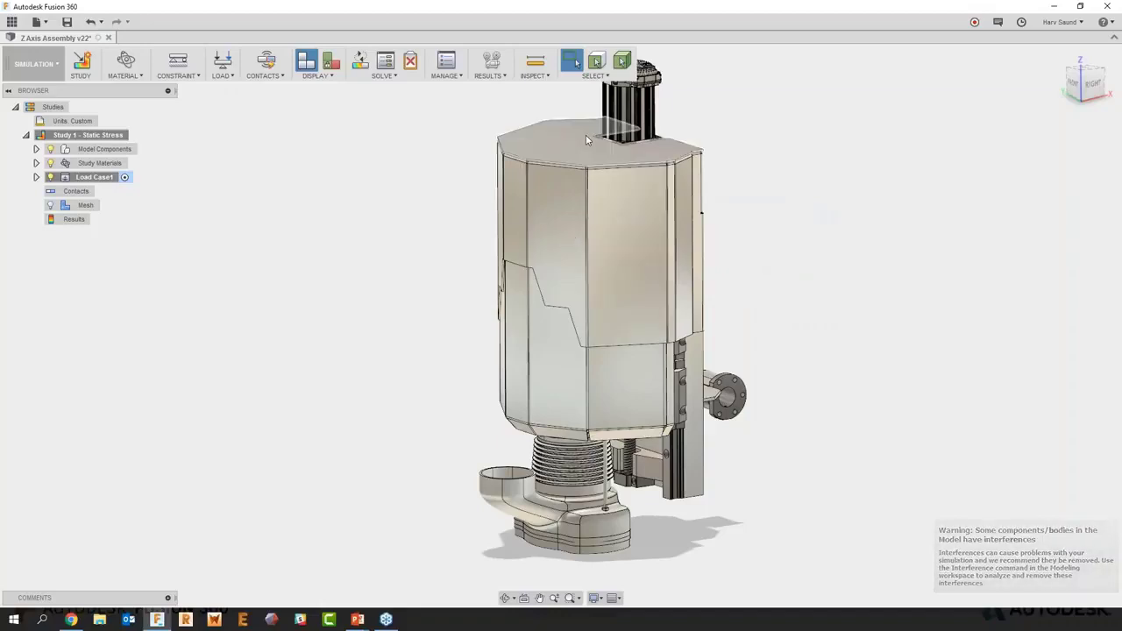
# Suppress every component in the study except the upper cover and the top cover
pyautogui.click(557, 201)
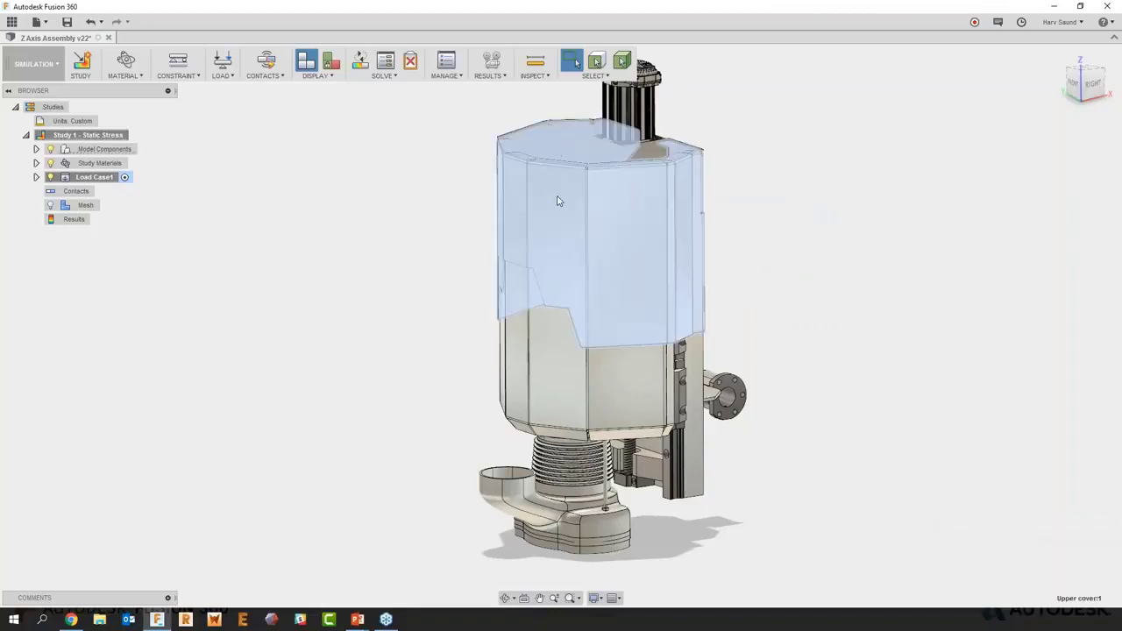
pyautogui.keyDown('ctrl'); pyautogui.click(553, 140); pyautogui.keyUp('ctrl')
pyautogui.rightClick(764, 176)
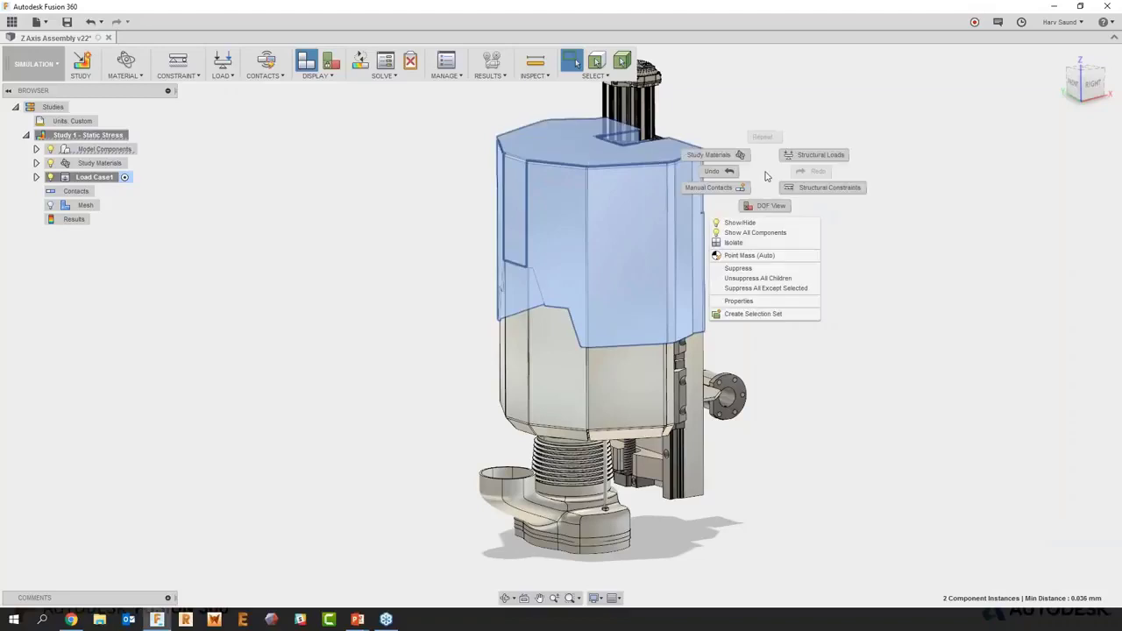
pyautogui.click(803, 288)
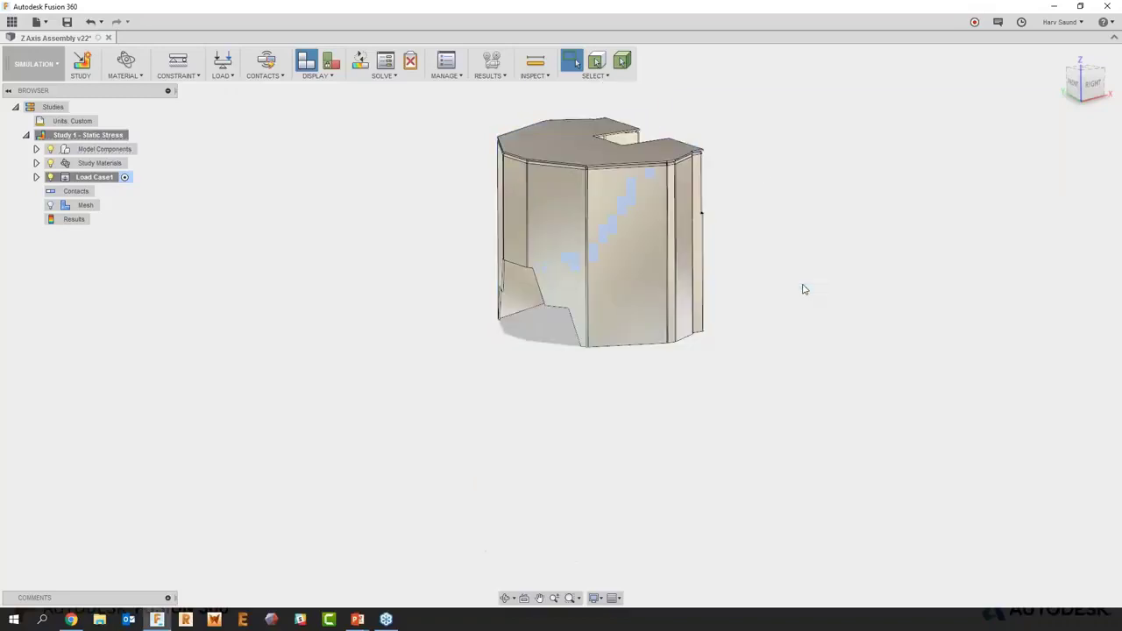
pyautogui.scroll(5, 791, 242)
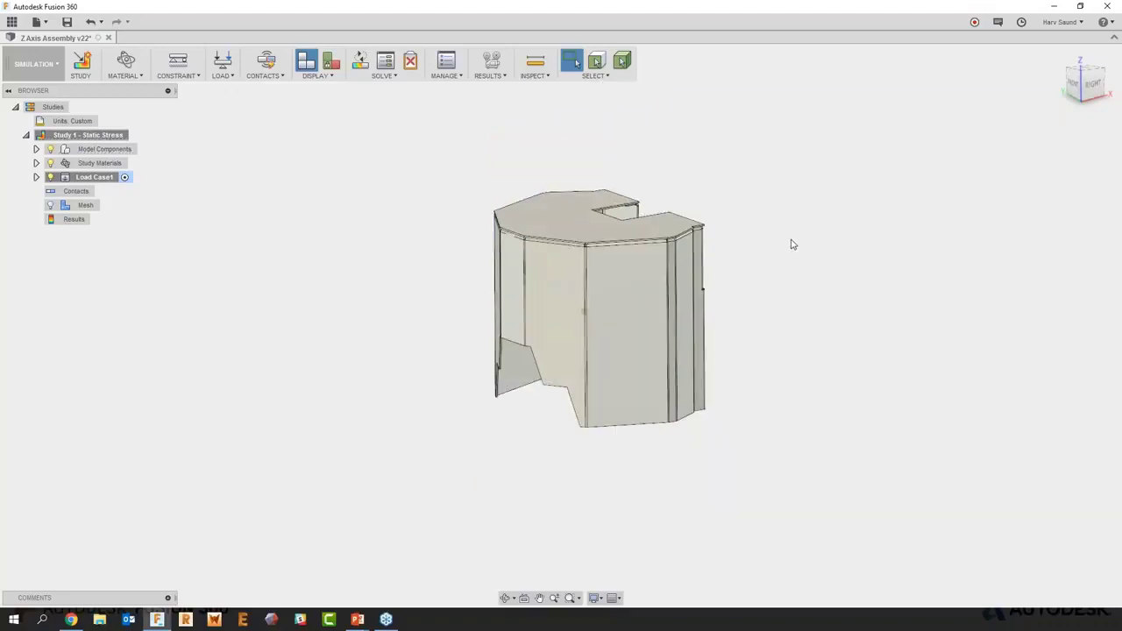
pyautogui.keyDown('shift'); pyautogui.moveTo(814, 210); pyautogui.dragTo(815, 210, button='middle'); pyautogui.keyUp('shift')
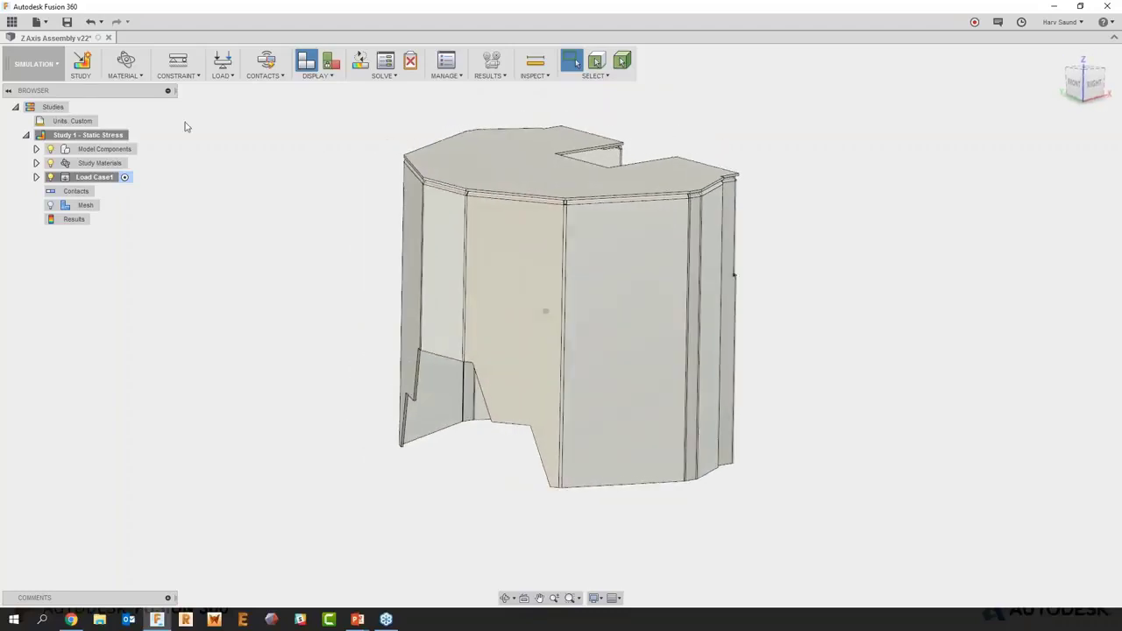
# Review the study materials of the two covers and the material options available for the upper cover
pyautogui.click(132, 67)
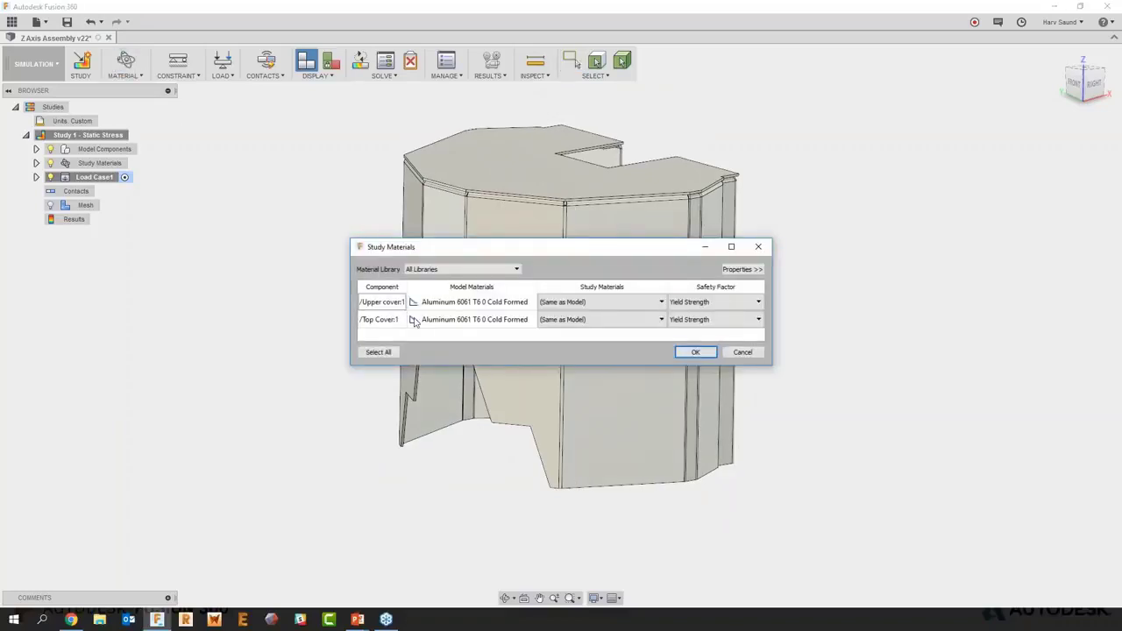
pyautogui.click(619, 301)
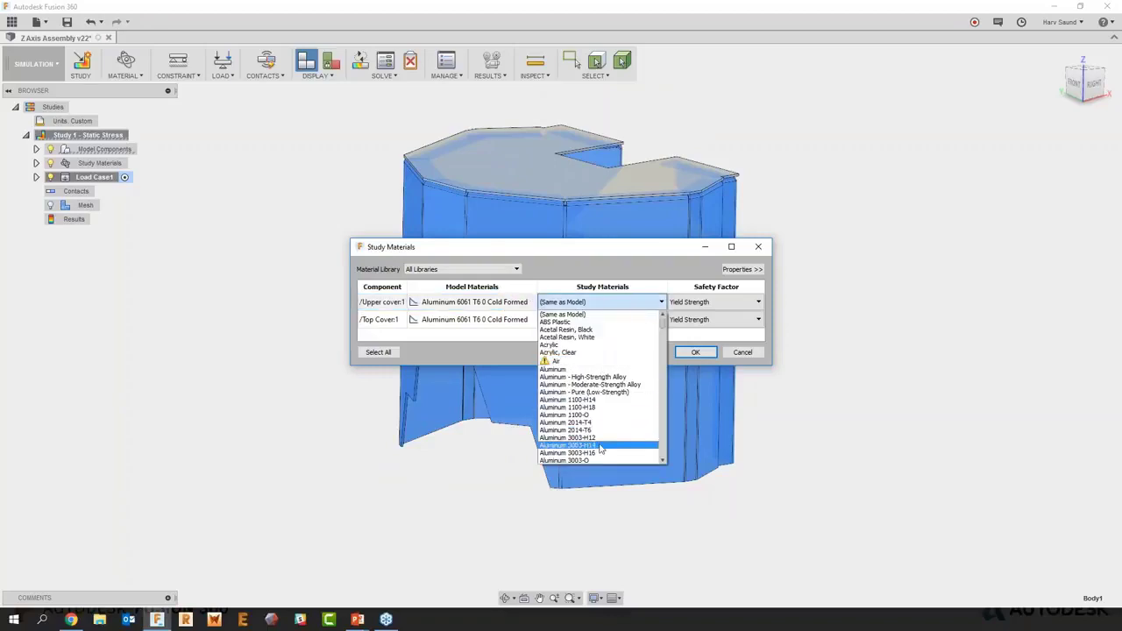
pyautogui.click(619, 303)
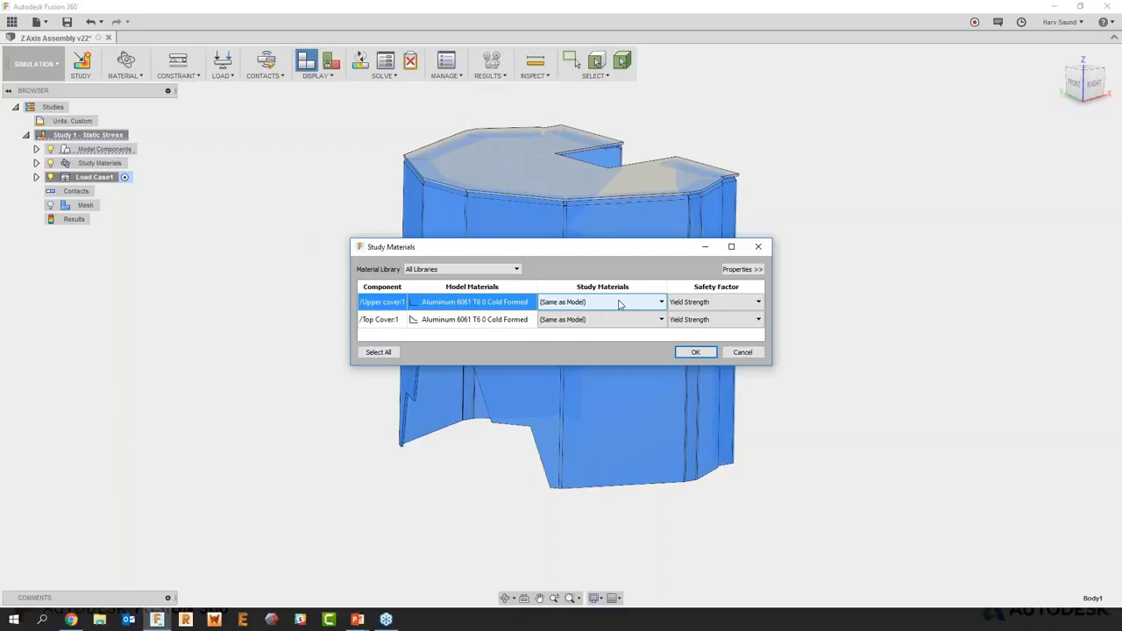
pyautogui.click(759, 352)
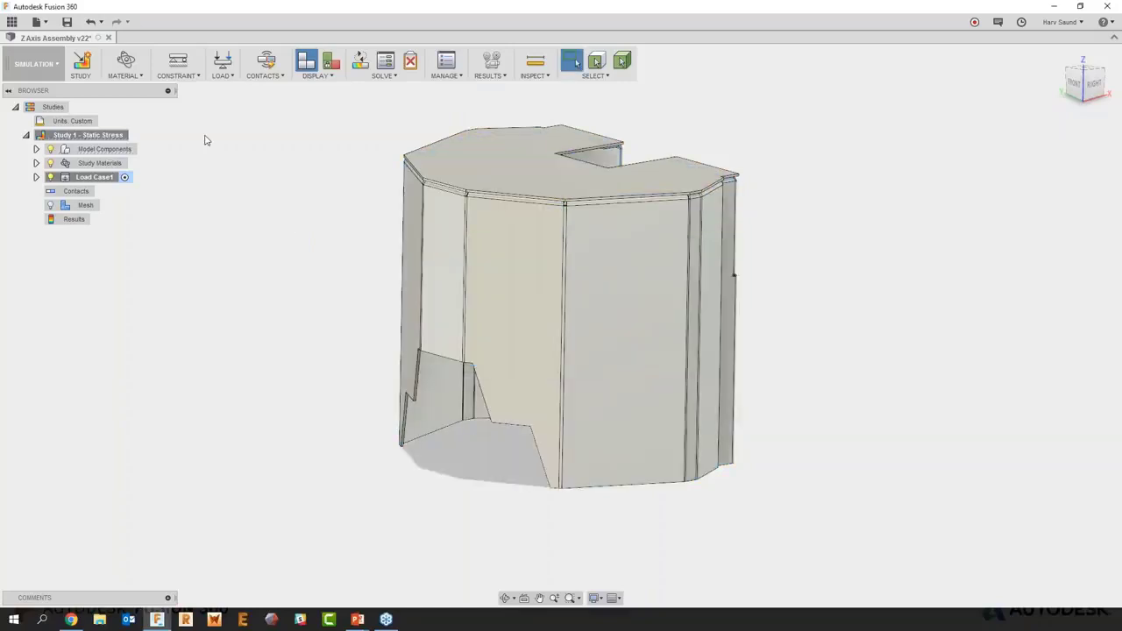
# Apply a Fixed structural constraint in all three axes to the large top face of the covers
pyautogui.click(175, 59)
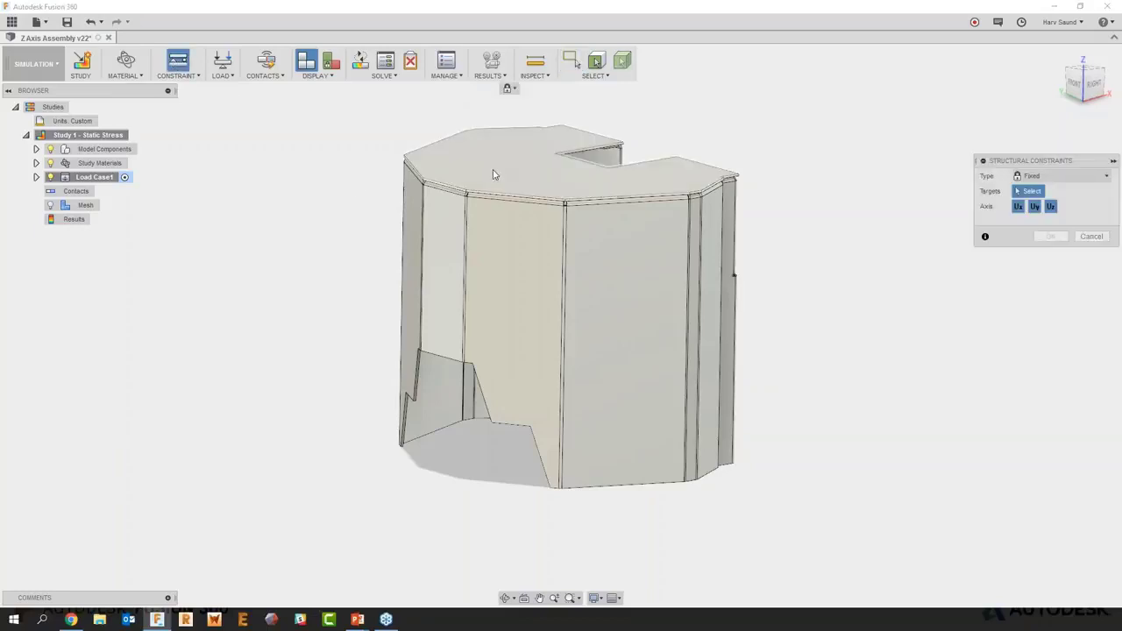
pyautogui.click(523, 166)
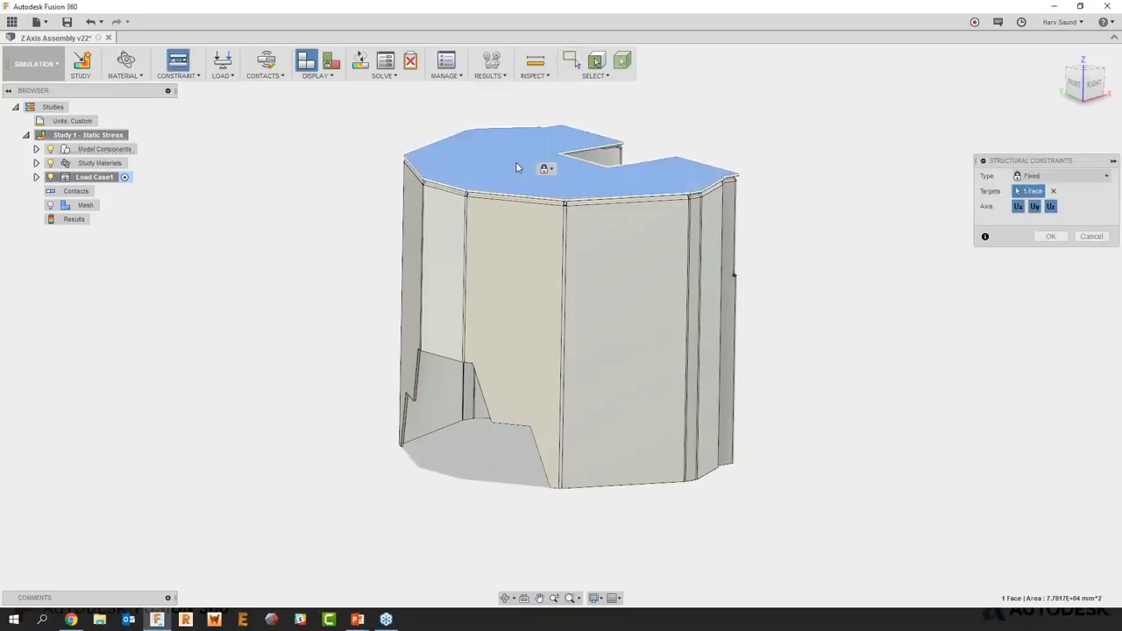
pyautogui.click(1050, 235)
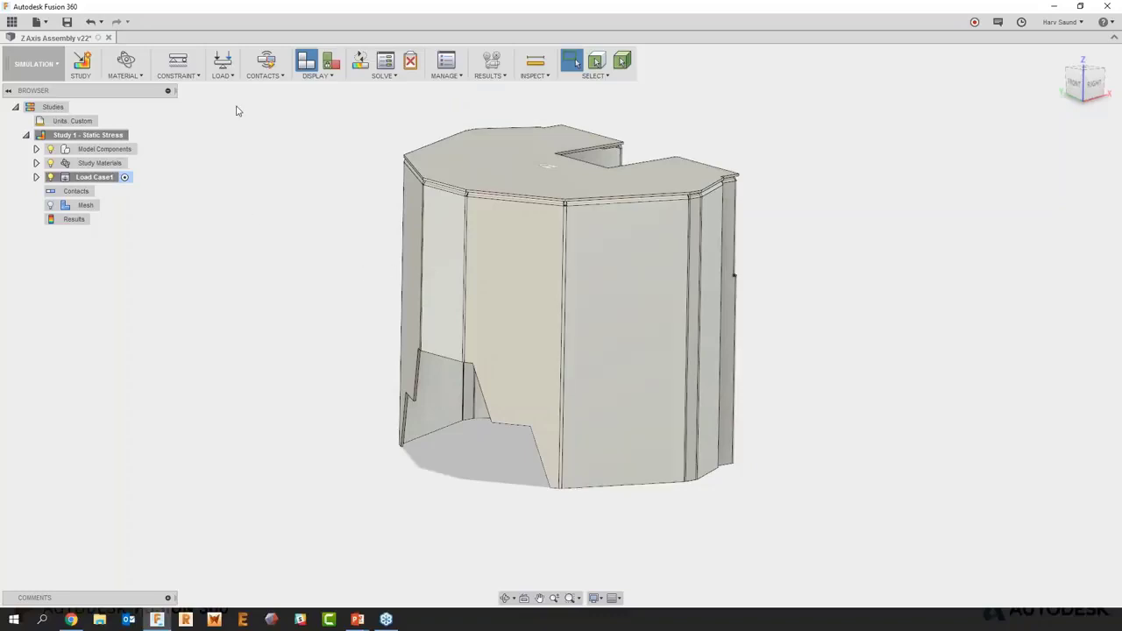
# Apply a 200 N Force load to two side faces on opposite sides of the upper cover
pyautogui.click(222, 62)
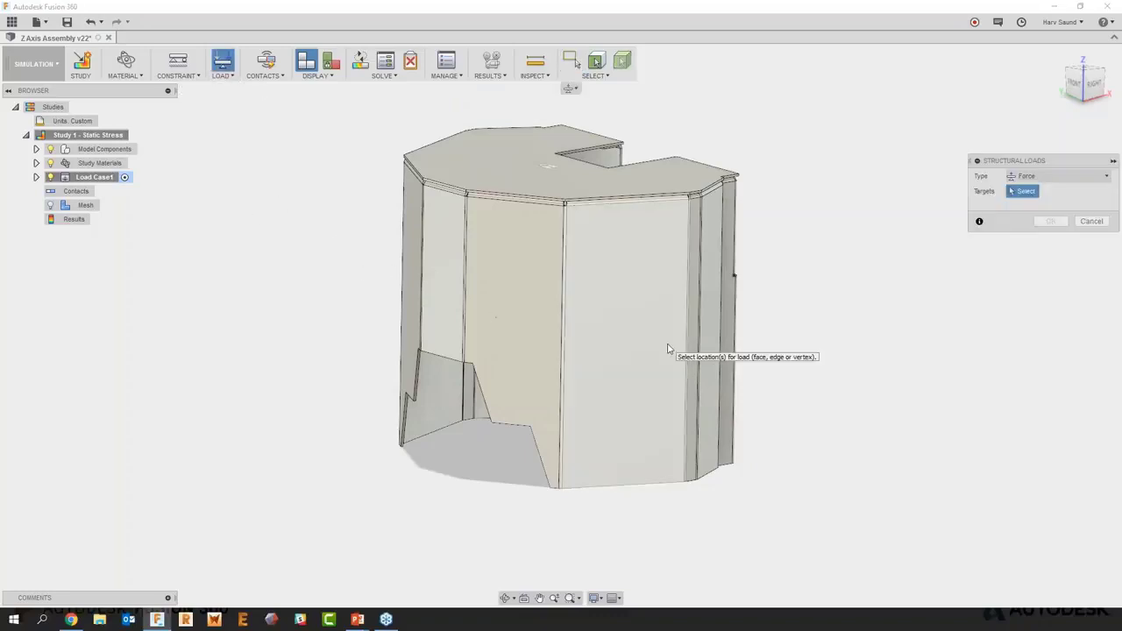
pyautogui.click(1045, 177)
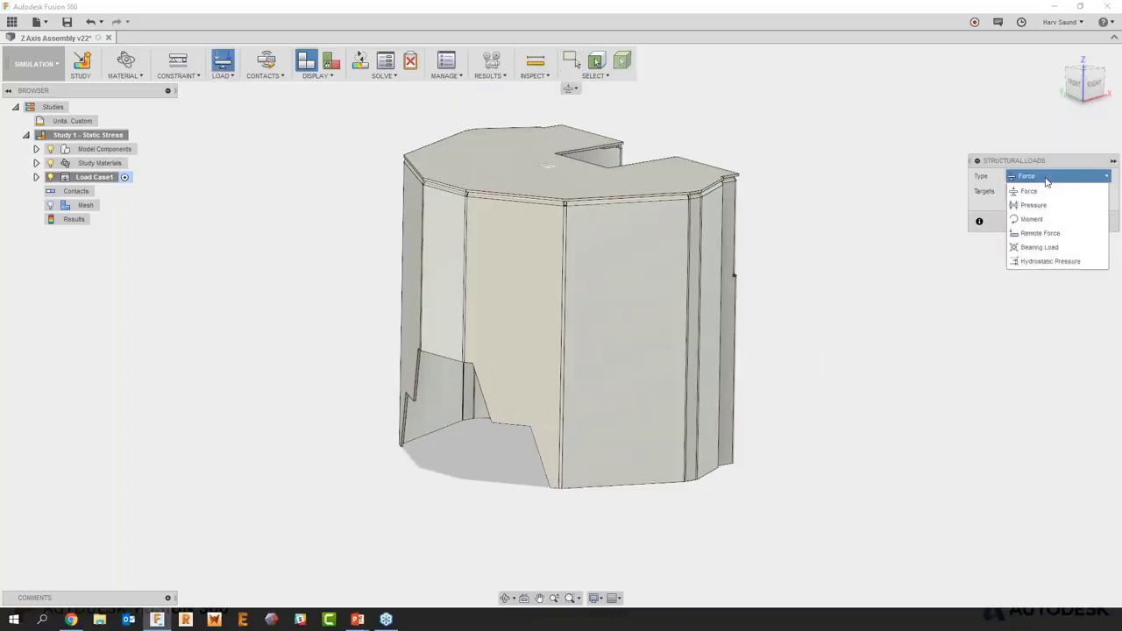
pyautogui.click(1046, 179)
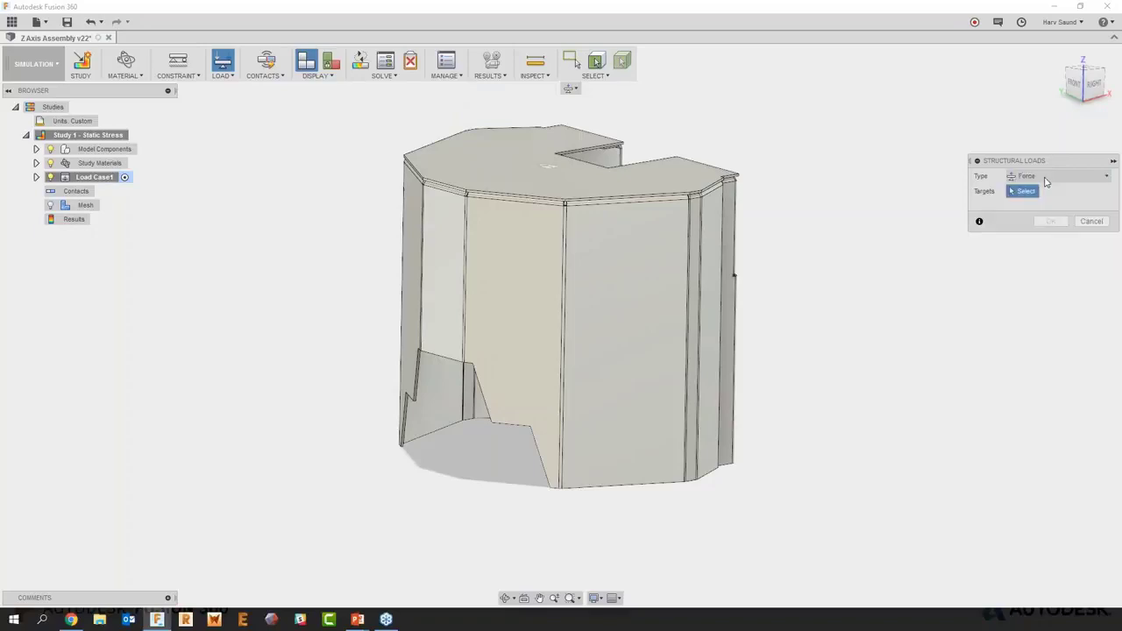
pyautogui.click(609, 325)
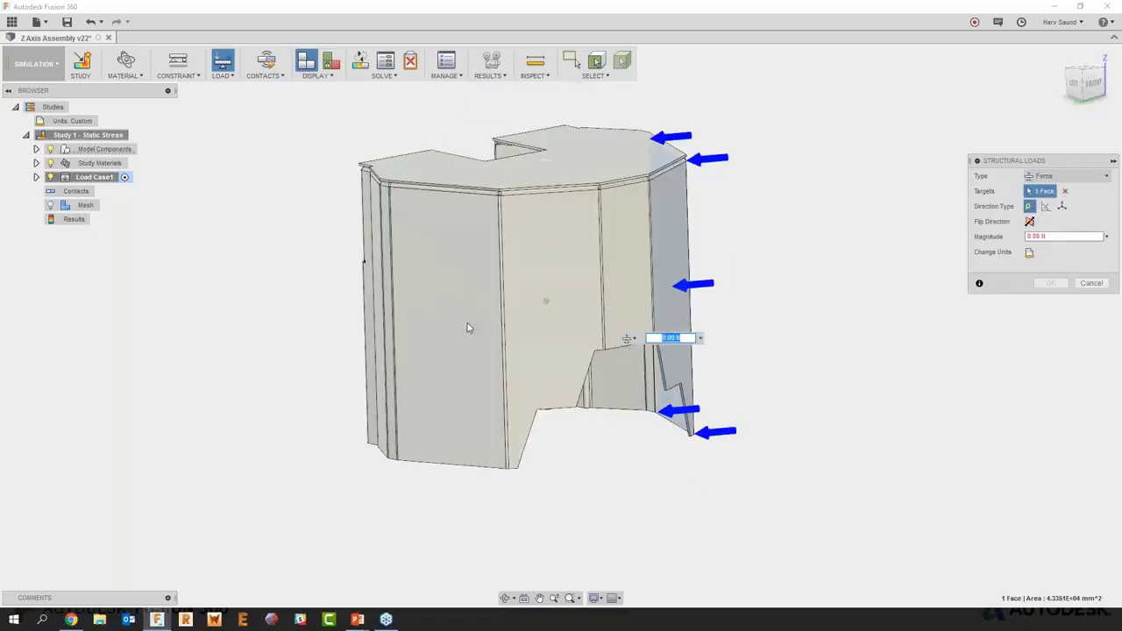
pyautogui.click(487, 336)
pyautogui.keyDown('shift'); pyautogui.moveTo(546, 301); pyautogui.dragTo(536, 300, button='middle'); pyautogui.keyUp('shift')
pyautogui.moveTo(1059, 252); pyautogui.dragTo(988, 261)
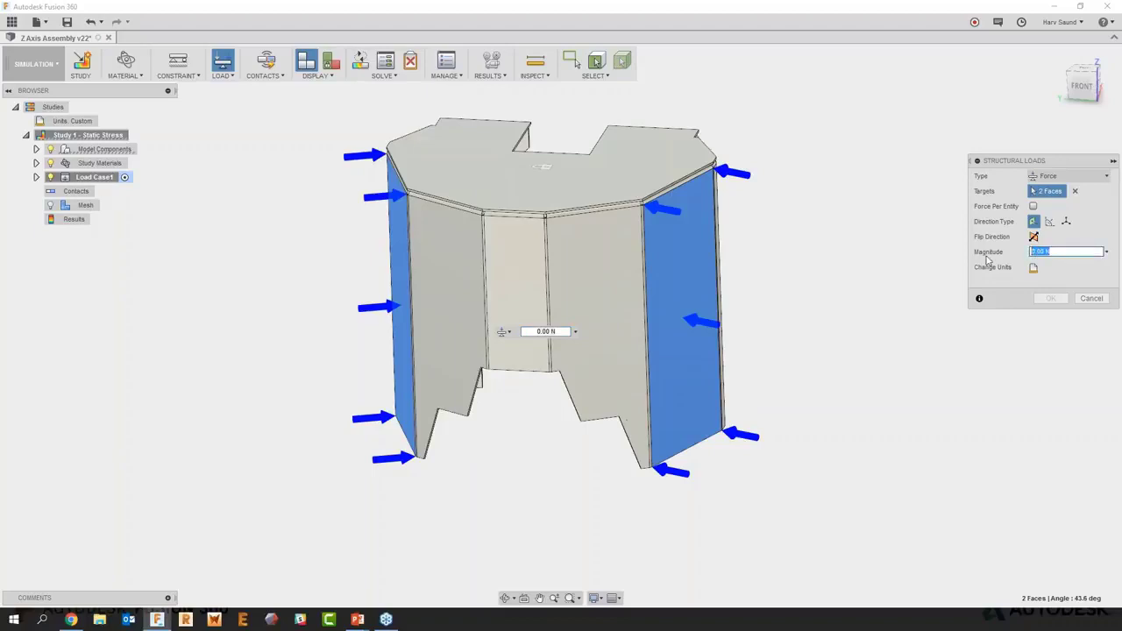
pyautogui.write('200')
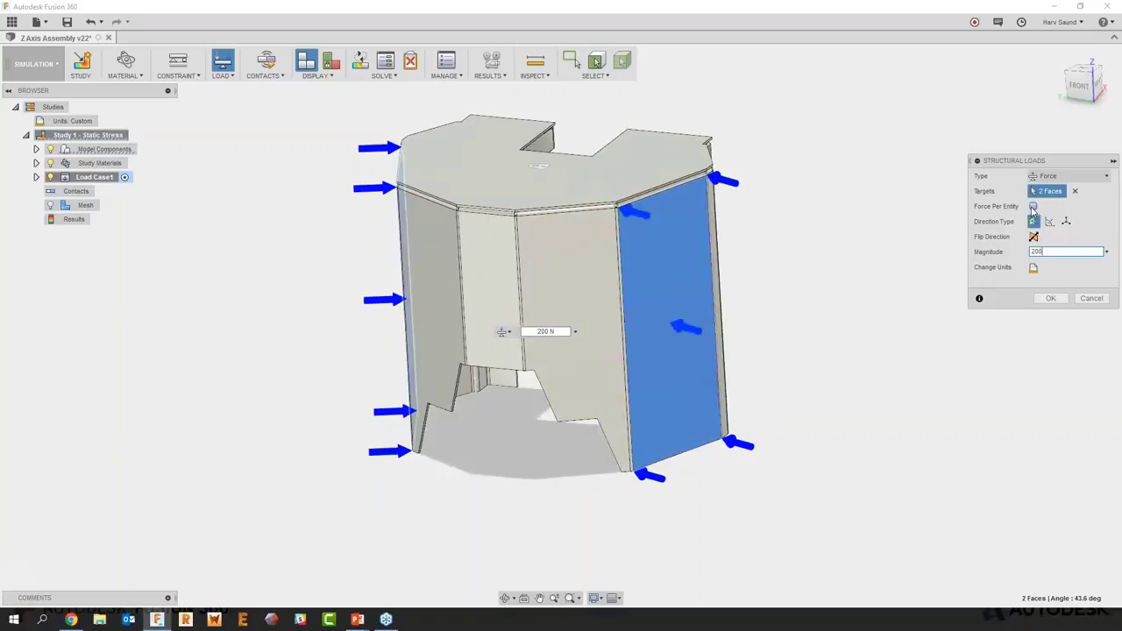
pyautogui.click(1050, 298)
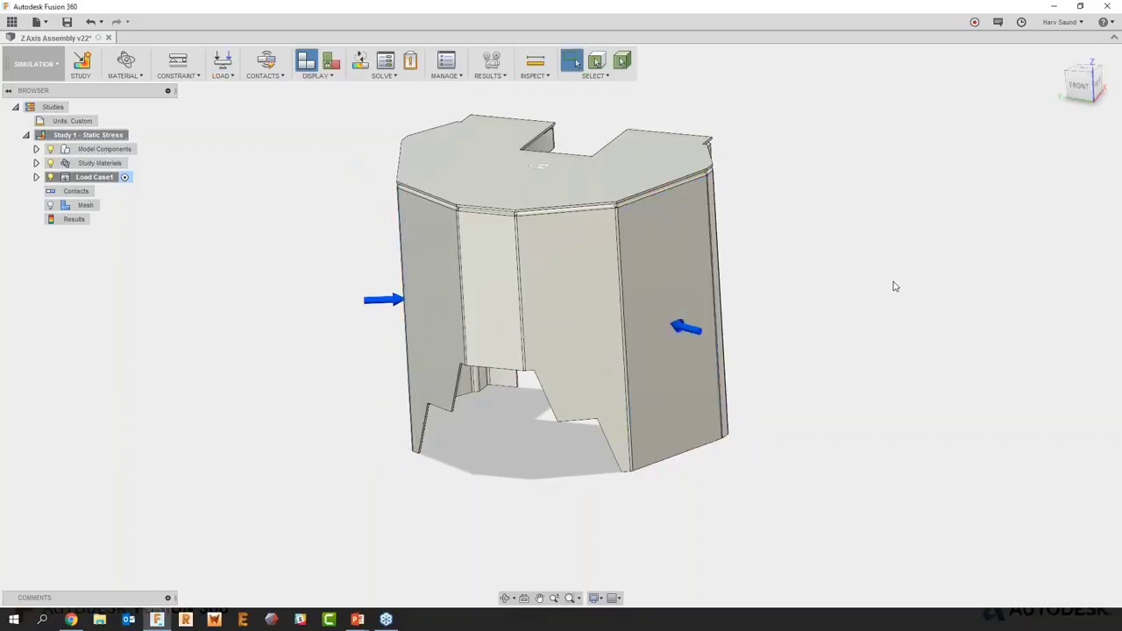
# Generate automatic contacts between the covers and run the pre-check on the study setup
pyautogui.keyDown('shift'); pyautogui.moveTo(886, 295); pyautogui.dragTo(719, 235, button='middle'); pyautogui.keyUp('shift')
pyautogui.click(267, 66)
pyautogui.click(989, 220)
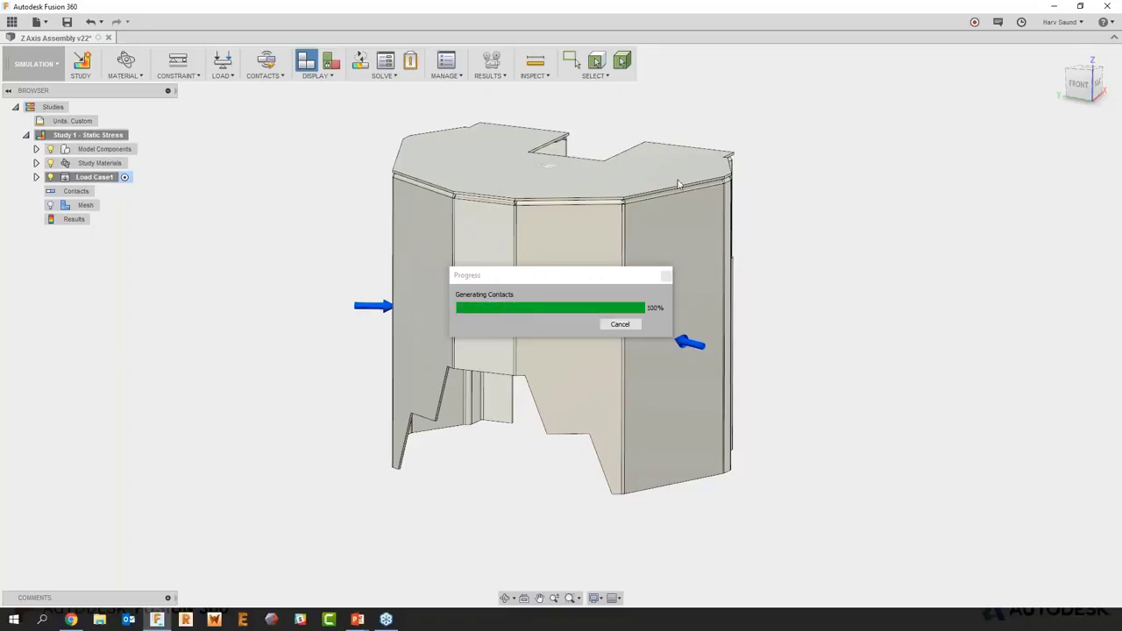
pyautogui.click(368, 73)
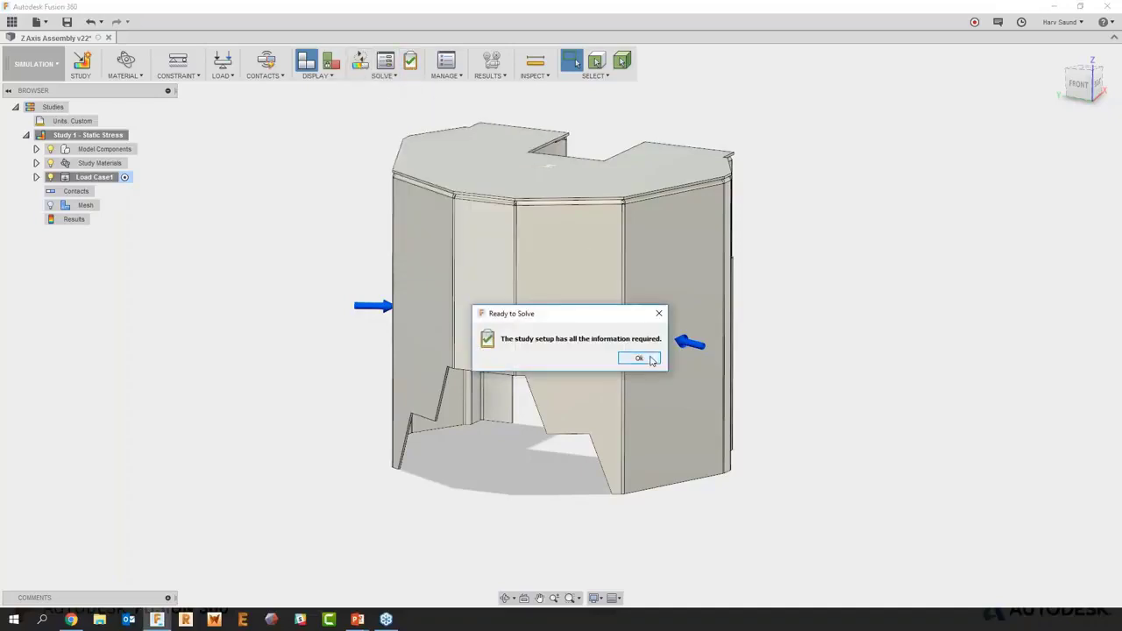
pyautogui.click(651, 360)
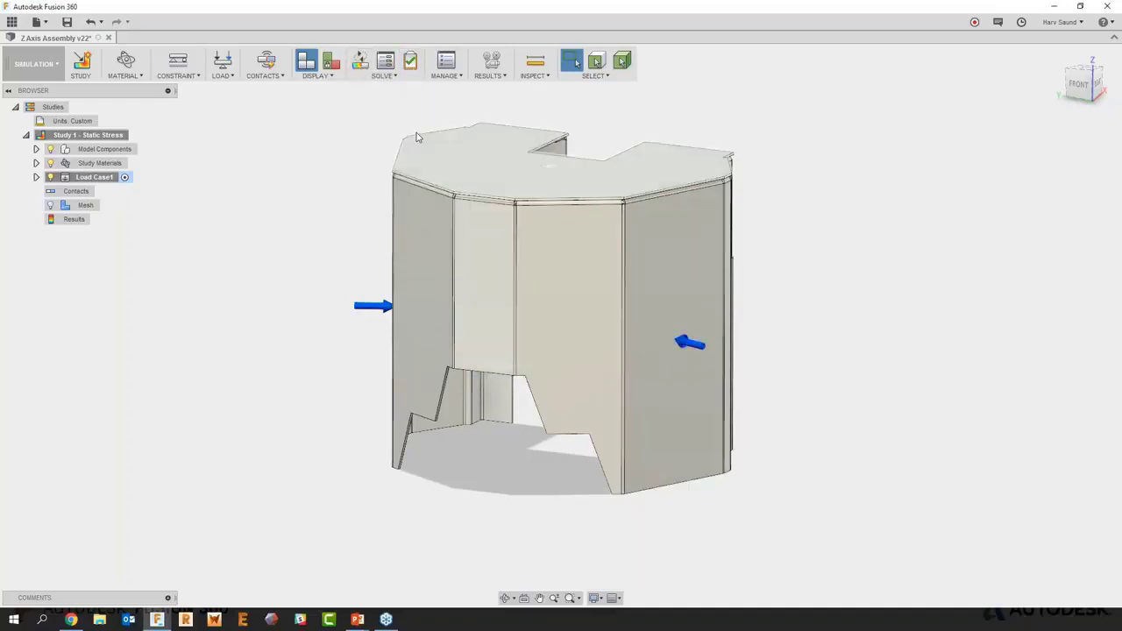
# Solve Study 1 - Static Stress locally and expand the job's progress details
pyautogui.click(361, 63)
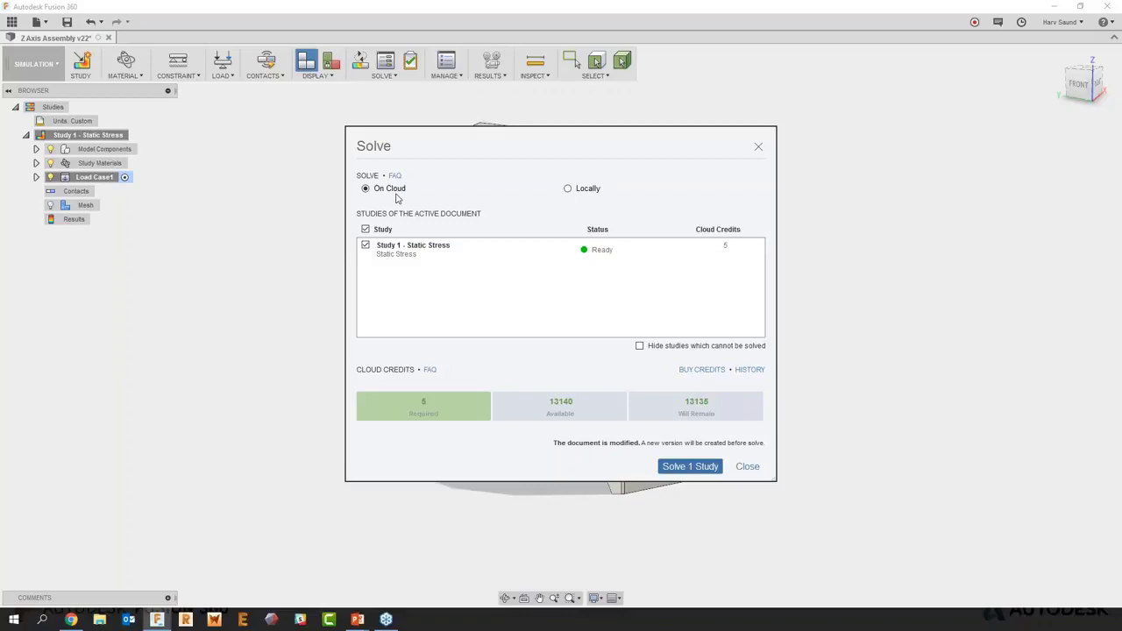
pyautogui.click(573, 195)
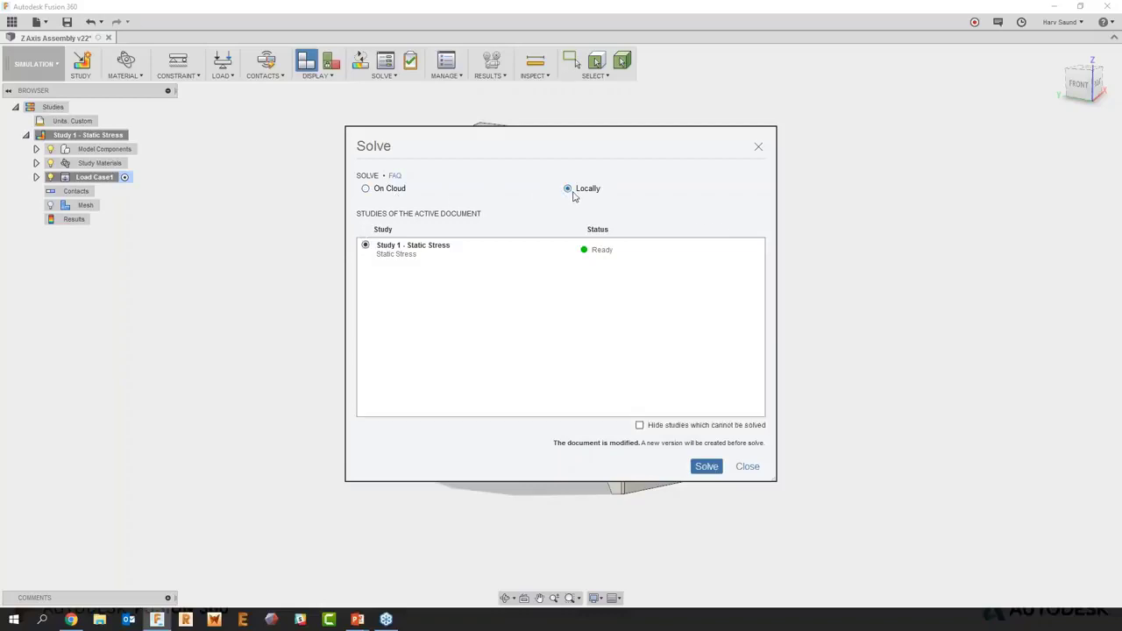
pyautogui.click(710, 469)
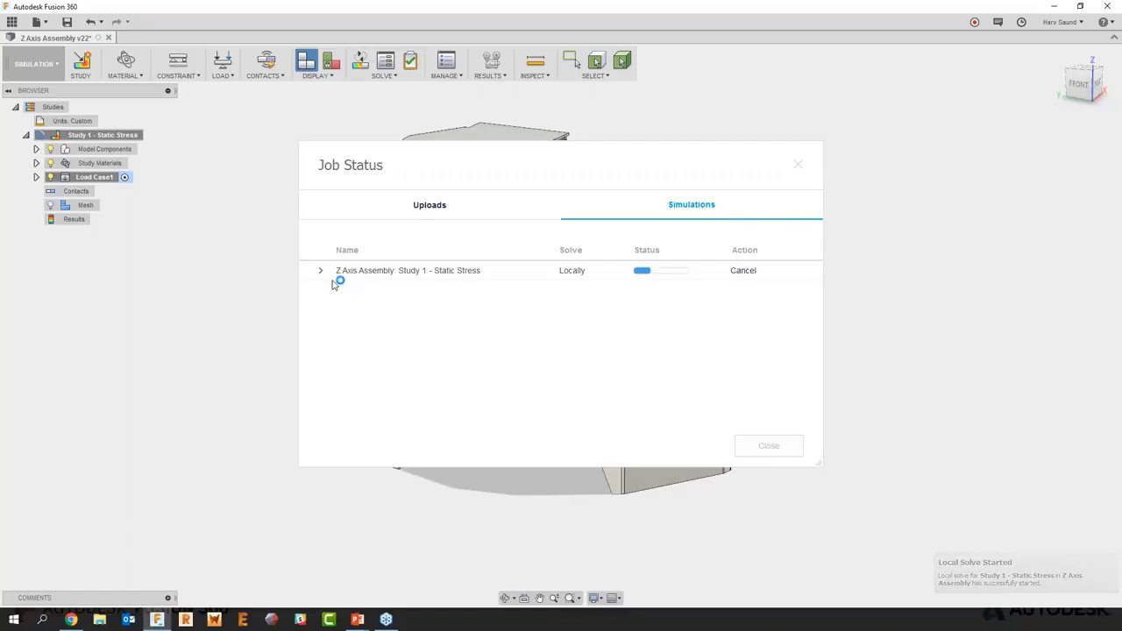
pyautogui.click(323, 271)
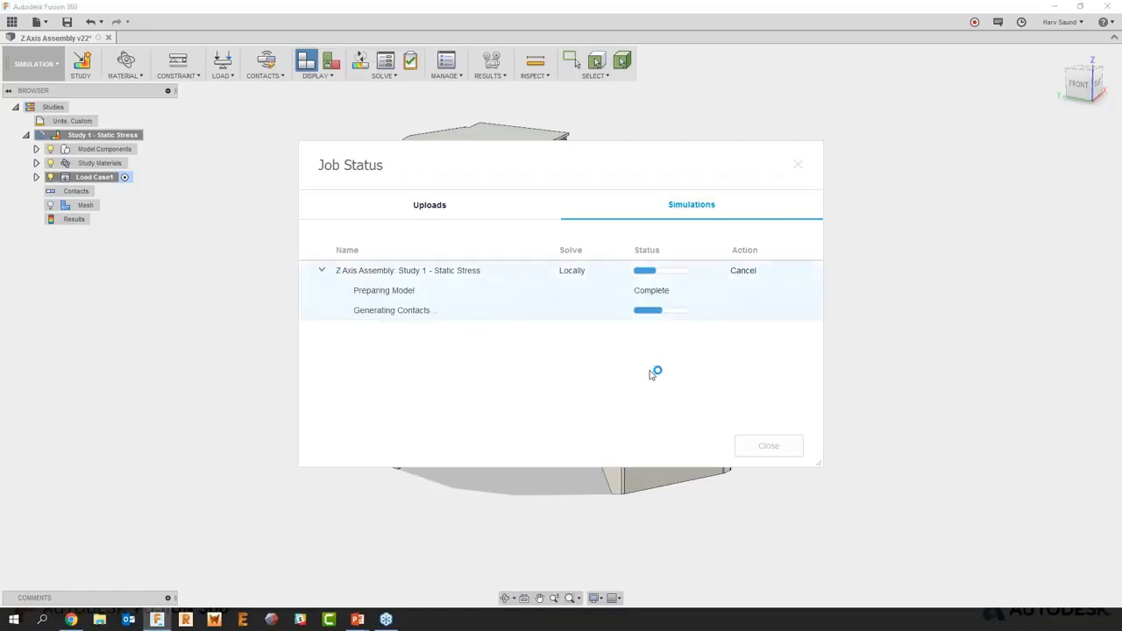
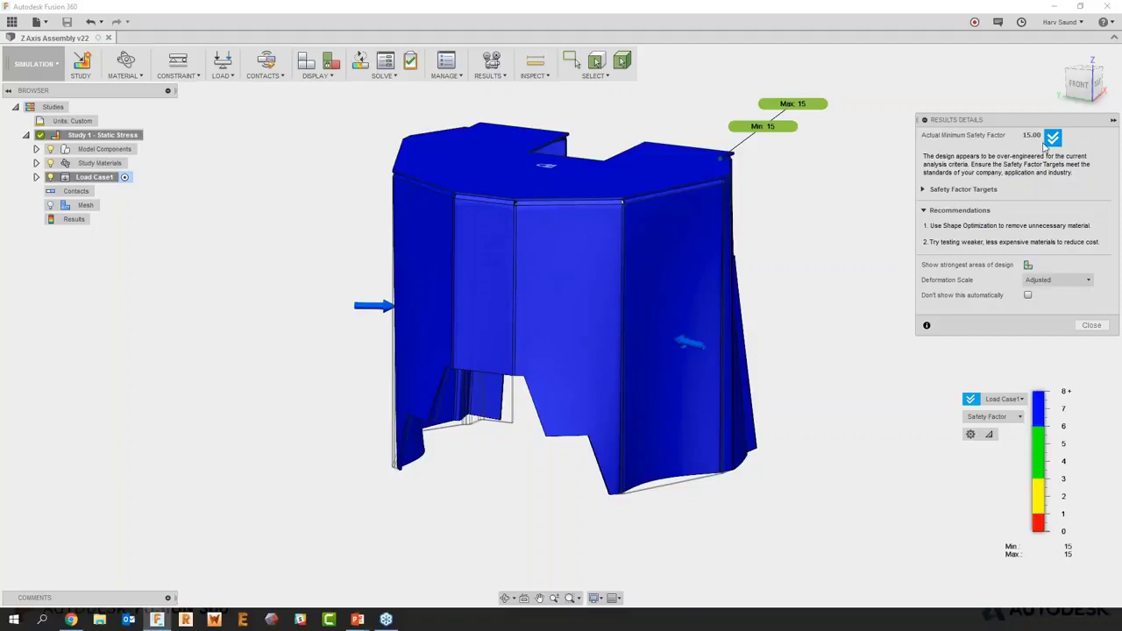
# Inspect the results on the covers as Von Mises stress and as total displacement
pyautogui.keyDown('shift'); pyautogui.moveTo(835, 390); pyautogui.dragTo(1052, 296, button='middle'); pyautogui.keyUp('shift')
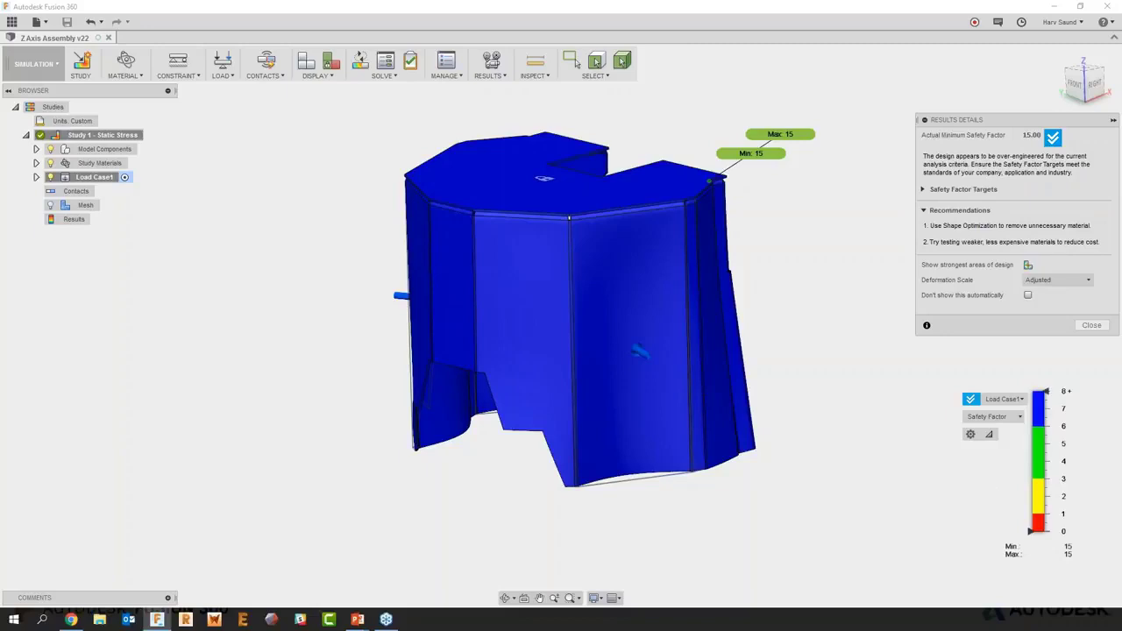
pyautogui.click(1008, 417)
pyautogui.click(1008, 445)
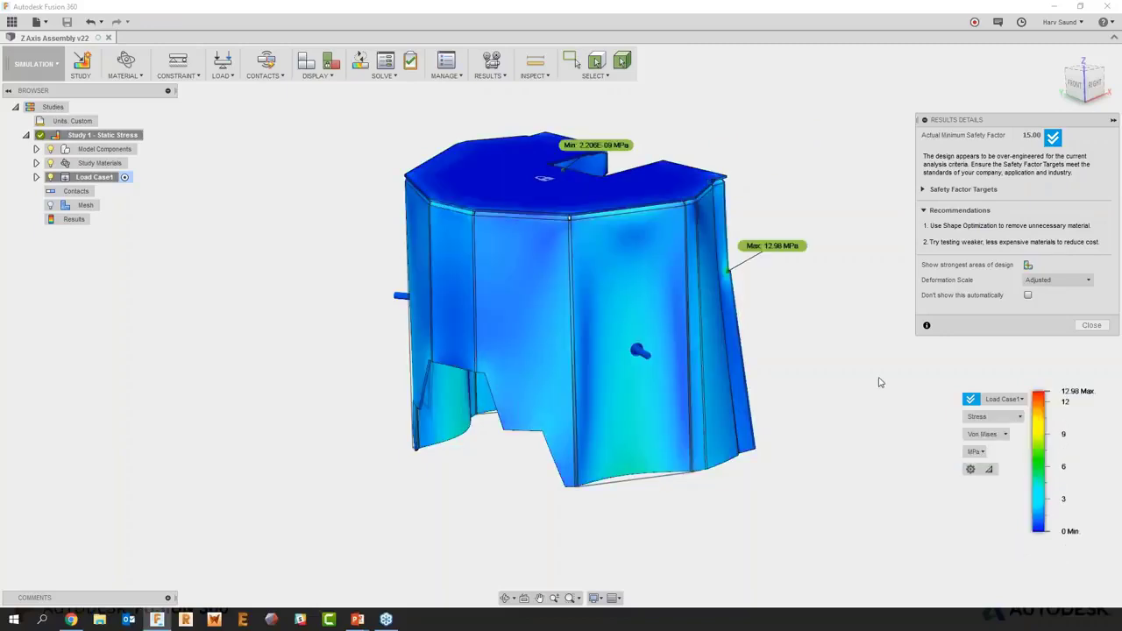
pyautogui.keyDown('shift'); pyautogui.moveTo(881, 382); pyautogui.dragTo(881, 382, button='middle'); pyautogui.keyUp('shift')
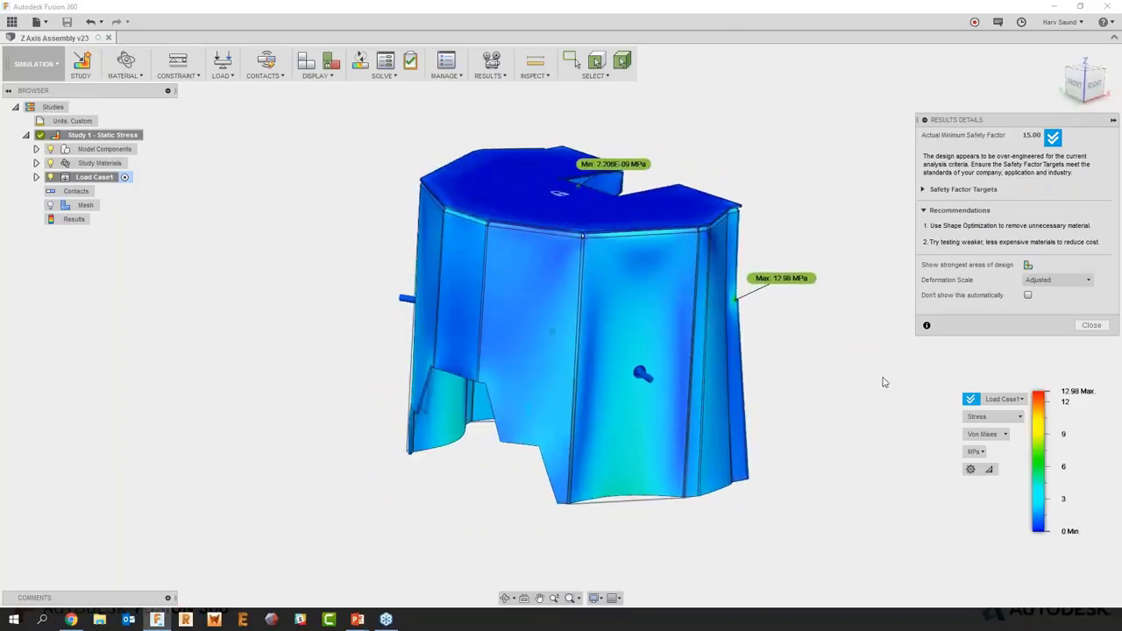
pyautogui.click(993, 416)
pyautogui.click(999, 459)
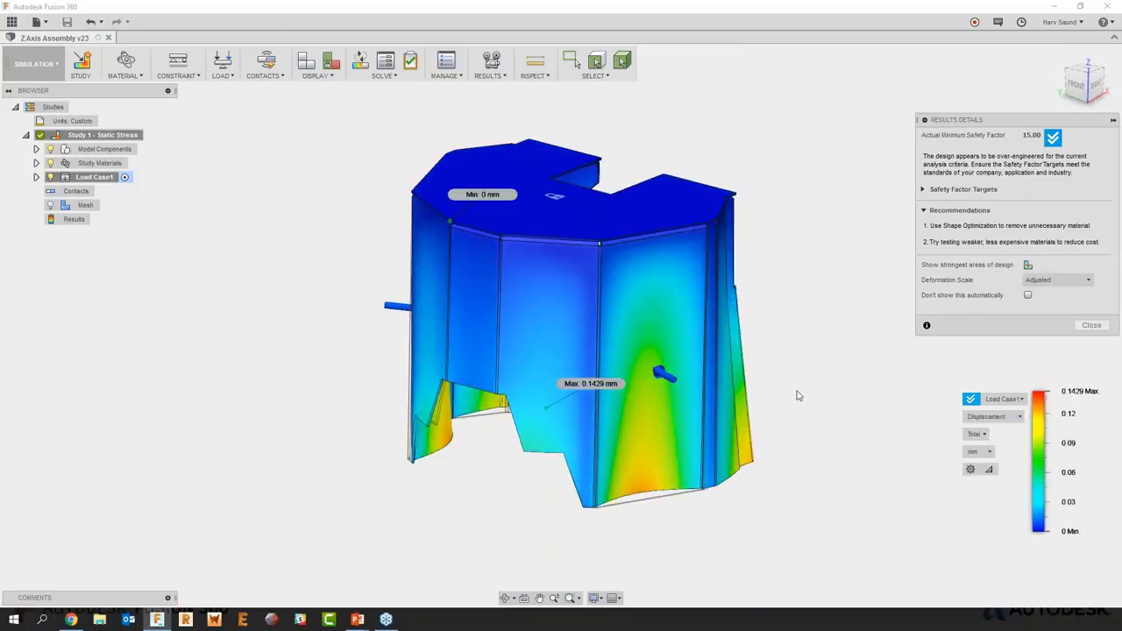
# Open the Animate command for the displacement result and stop the playback at step 0
pyautogui.click(489, 69)
pyautogui.click(512, 102)
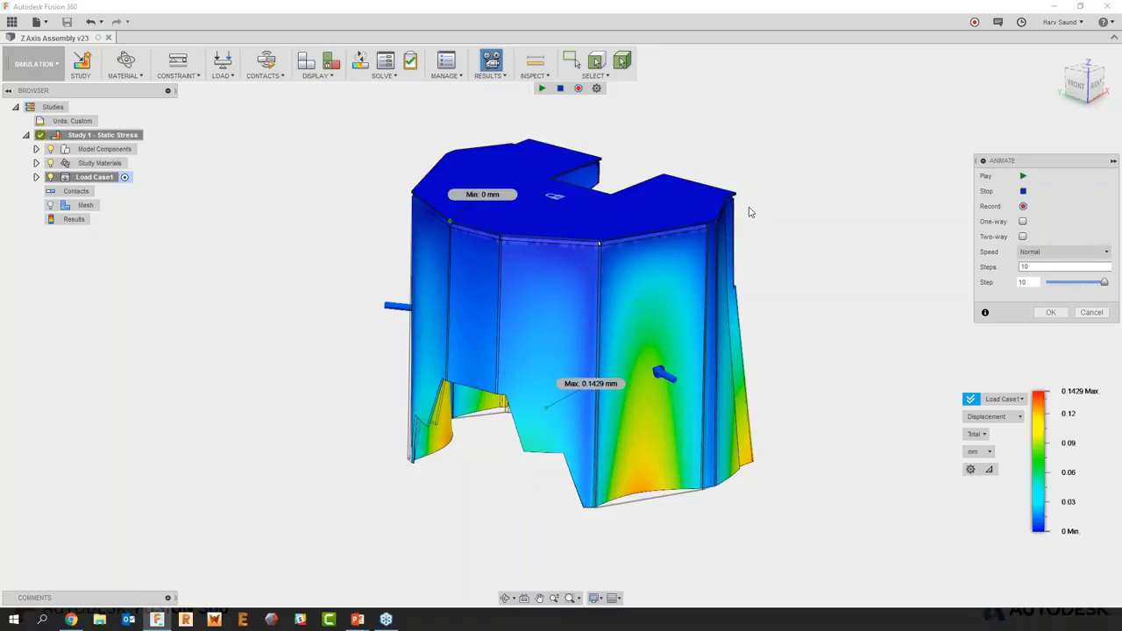
pyautogui.click(560, 89)
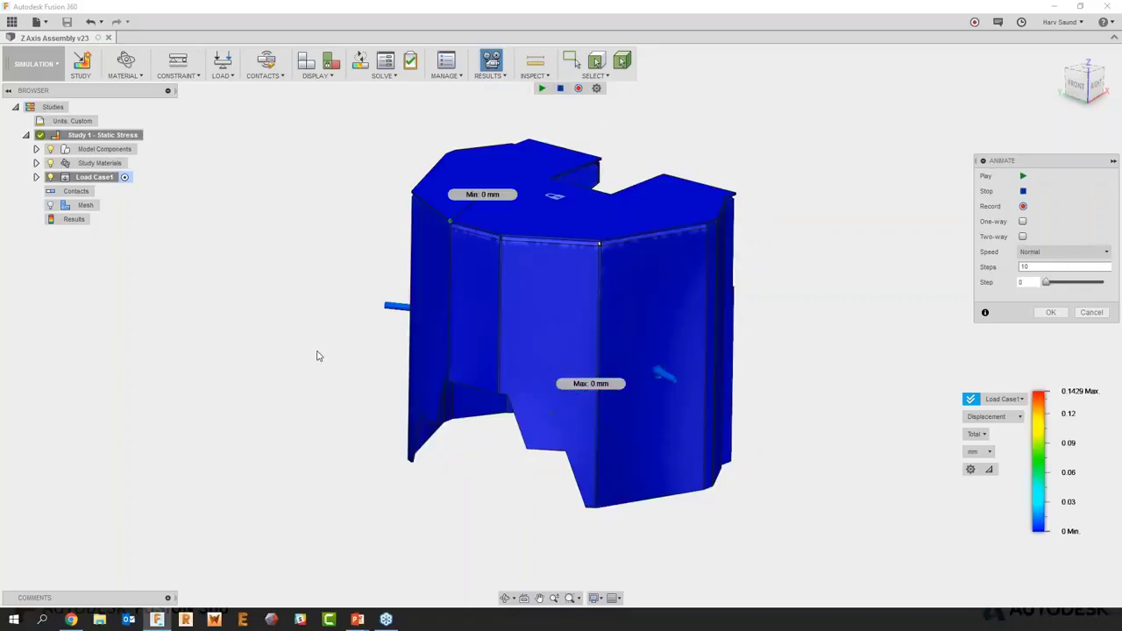
# Expand the design's comments to check the newest entry, and collapse them again
pyautogui.click(169, 598)
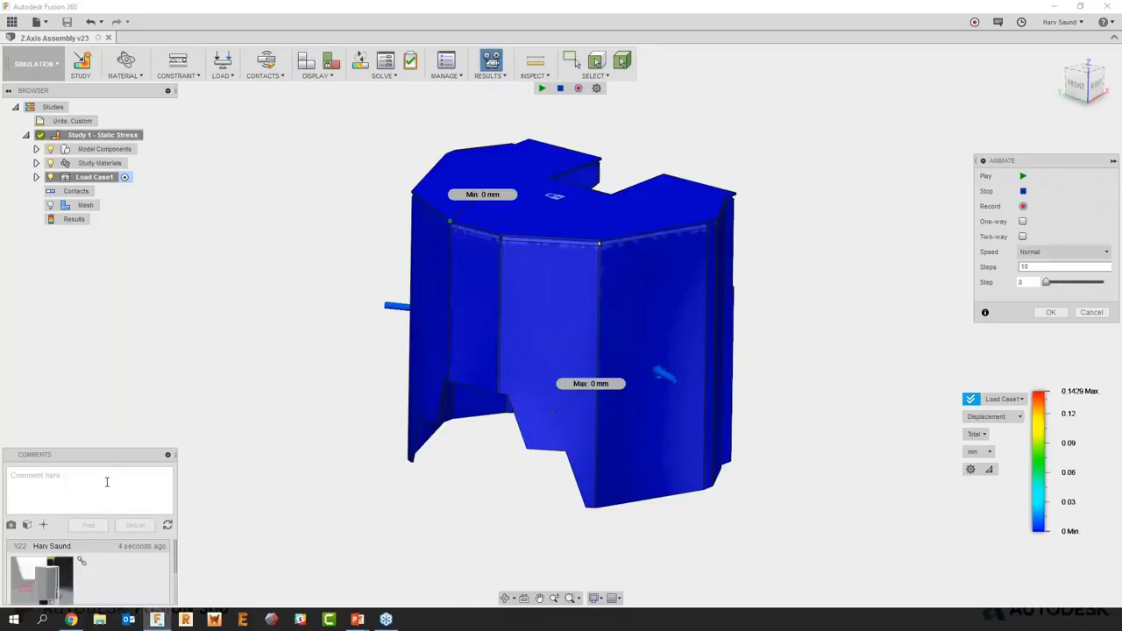
pyautogui.click(168, 454)
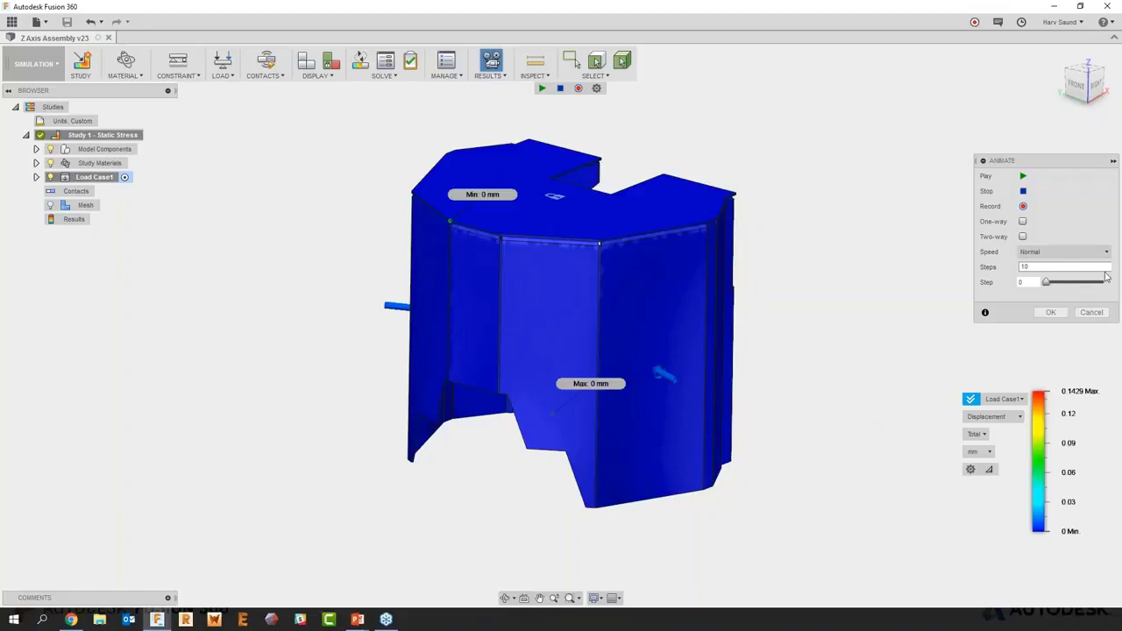
# Play the displacement animation of the covers and switch to the PowerPoint slide show
pyautogui.click(1024, 177)
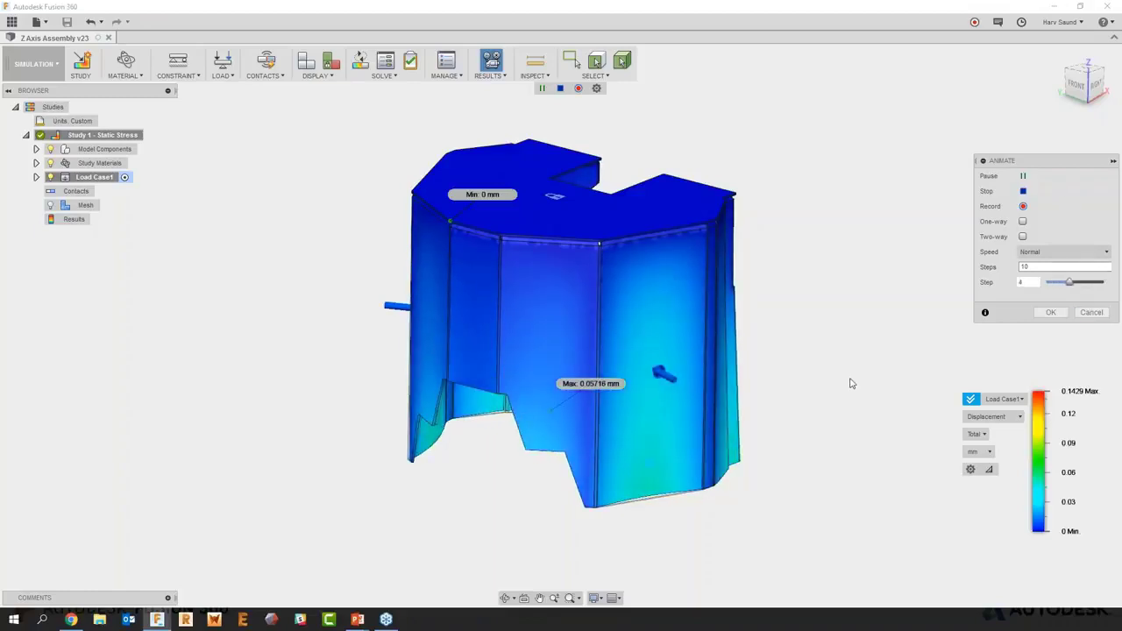
pyautogui.moveTo(357, 620)
pyautogui.click(424, 574)
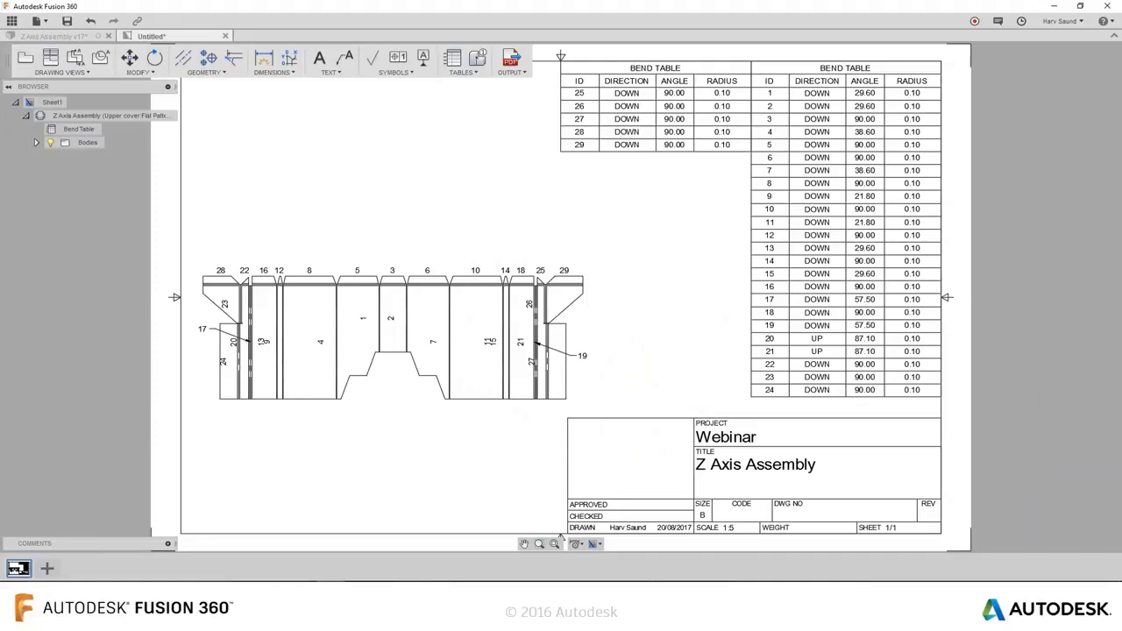
# Switch back to Fusion 360, close the Animate command and change to the Sheet Metal workspace
pyautogui.press('super+Tab')
pyautogui.click(660, 241)
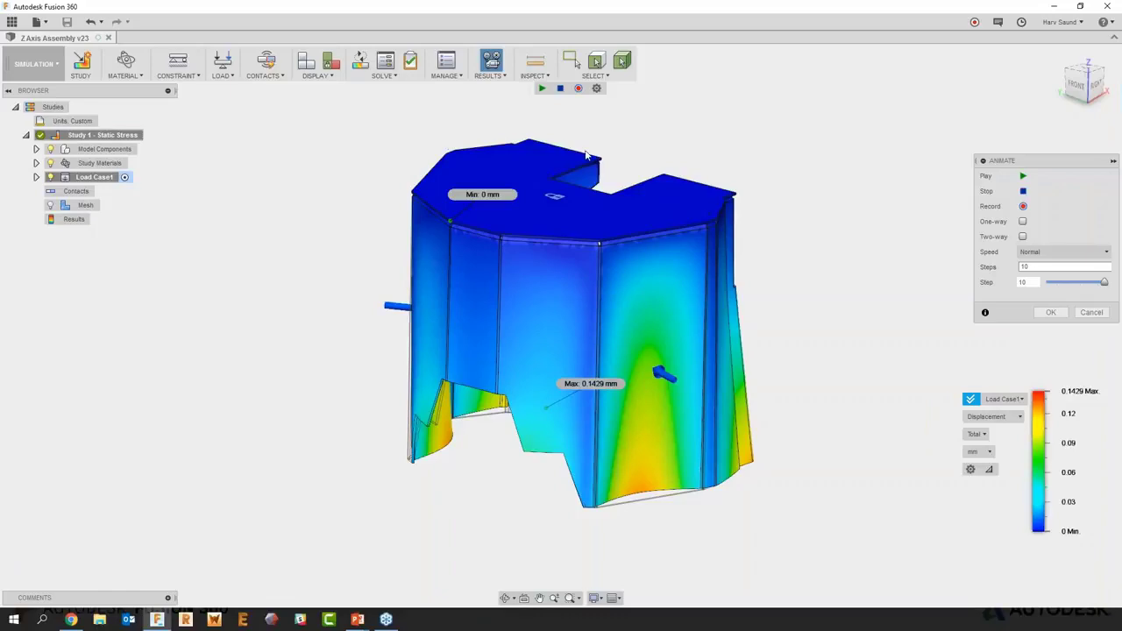
pyautogui.click(1091, 312)
pyautogui.click(35, 64)
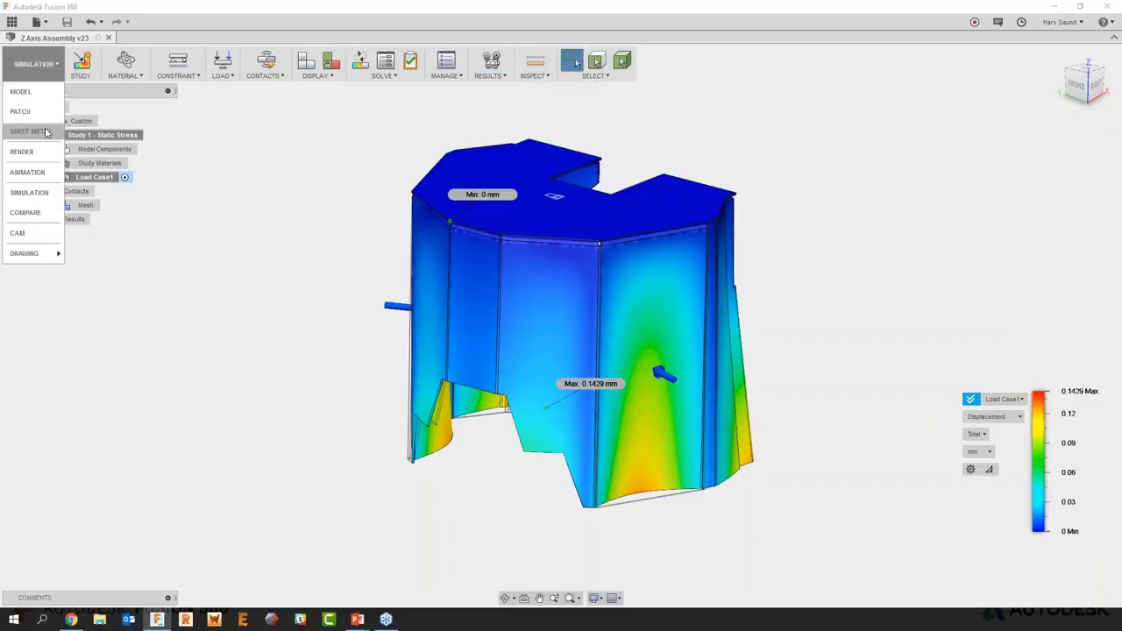
pyautogui.click(32, 131)
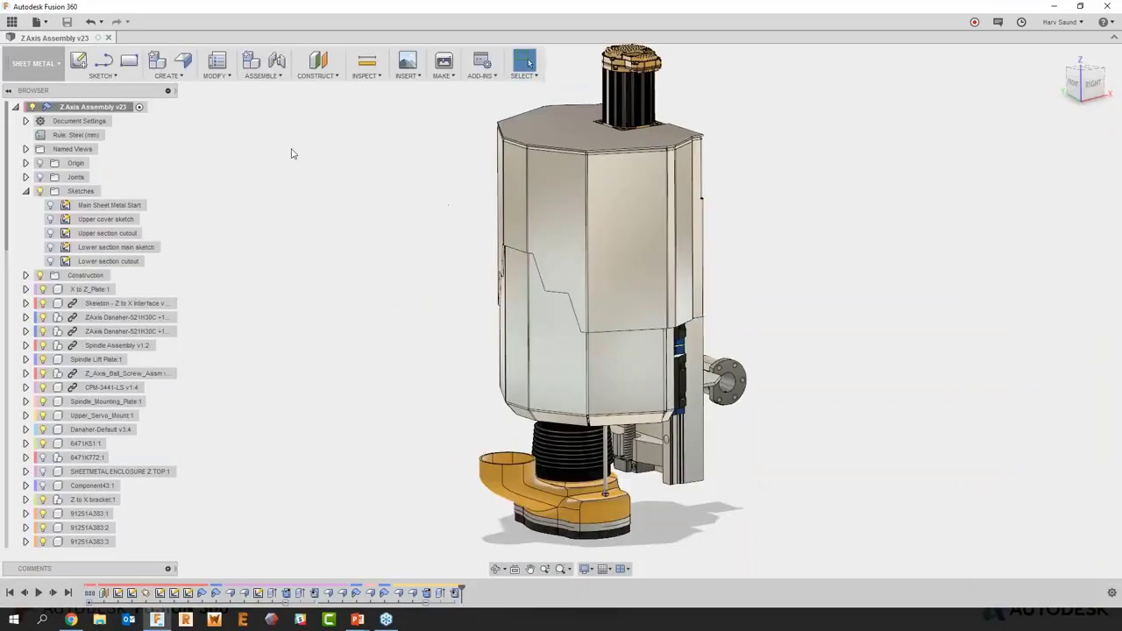
# Start a new drawing from the design, excluding the full assembly and referencing only the Upper cover component
pyautogui.click(39, 22)
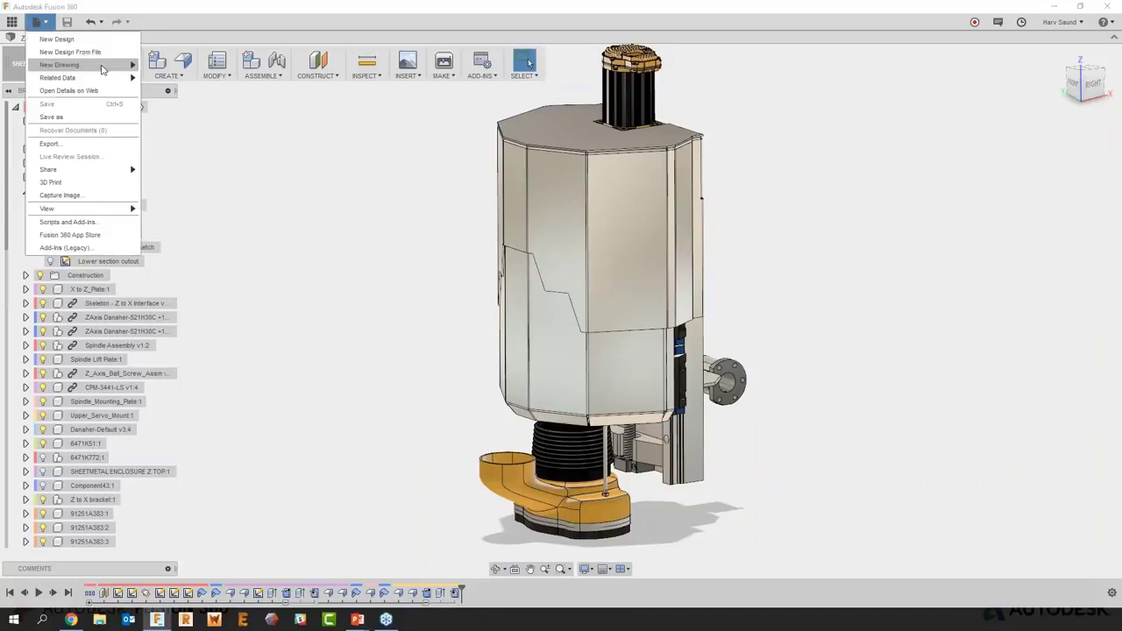
pyautogui.moveTo(103, 70)
pyautogui.click(169, 66)
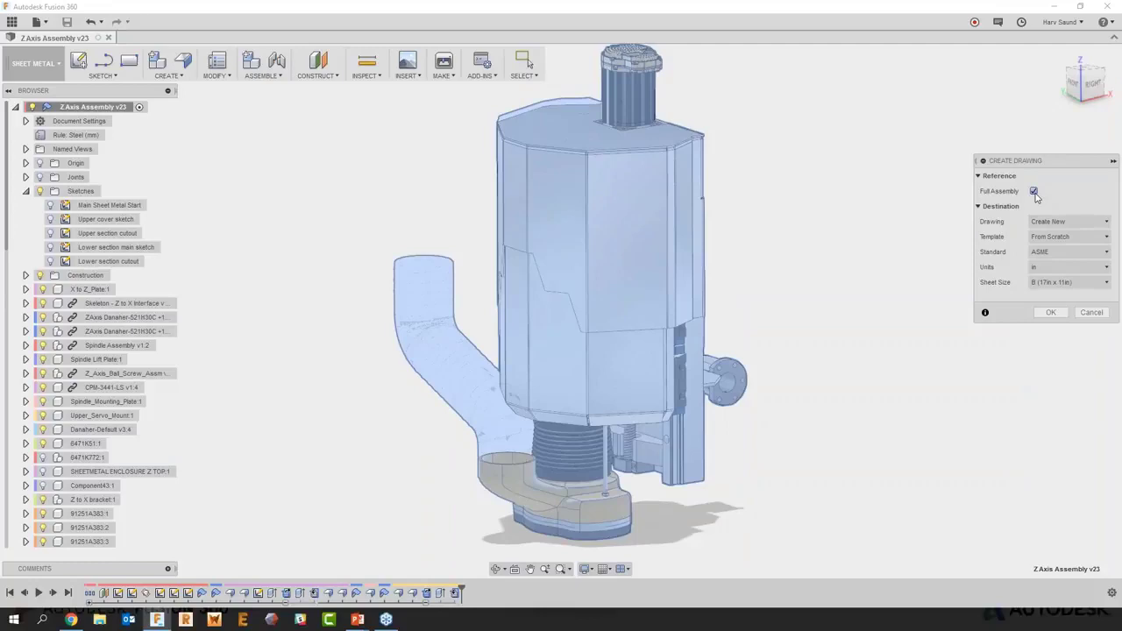
pyautogui.click(1034, 191)
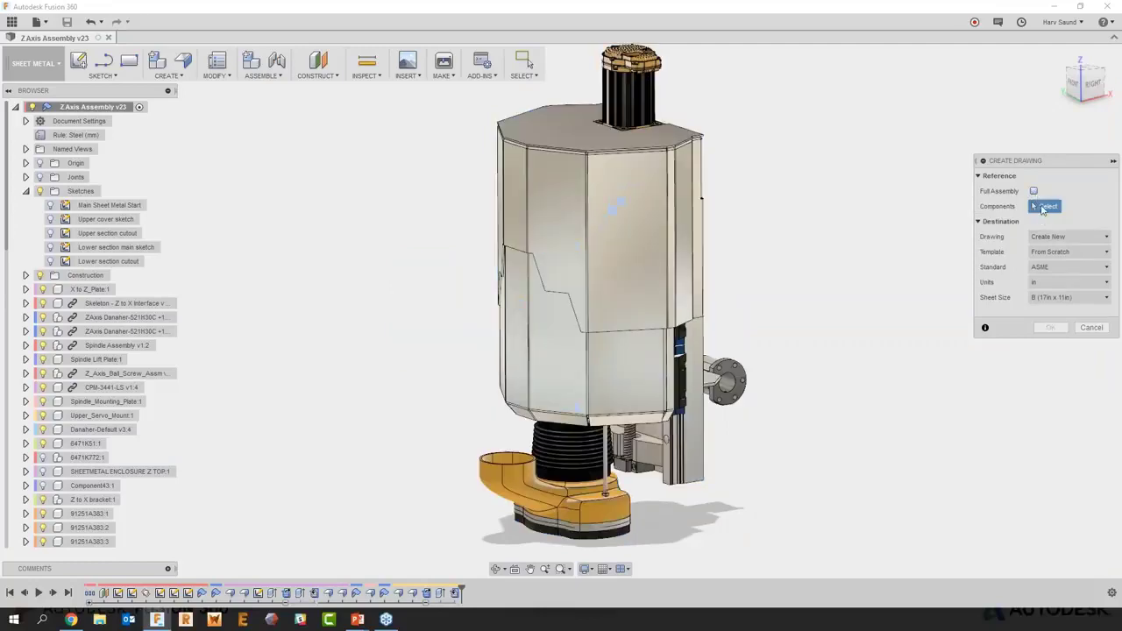
pyautogui.scroll(-7, 126, 474)
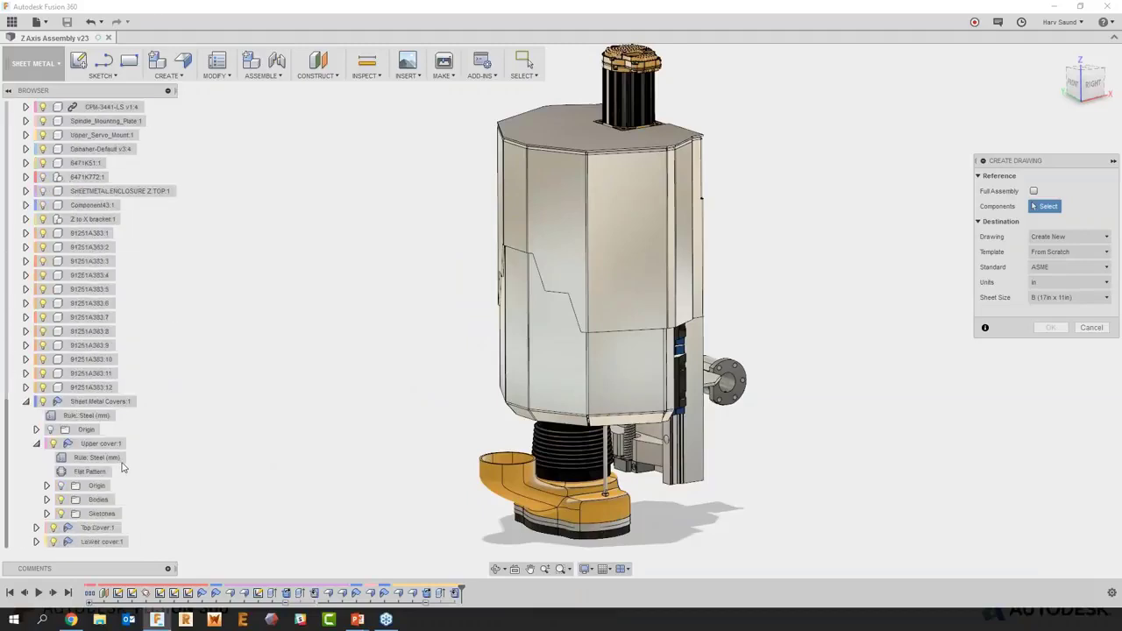
pyautogui.click(110, 405)
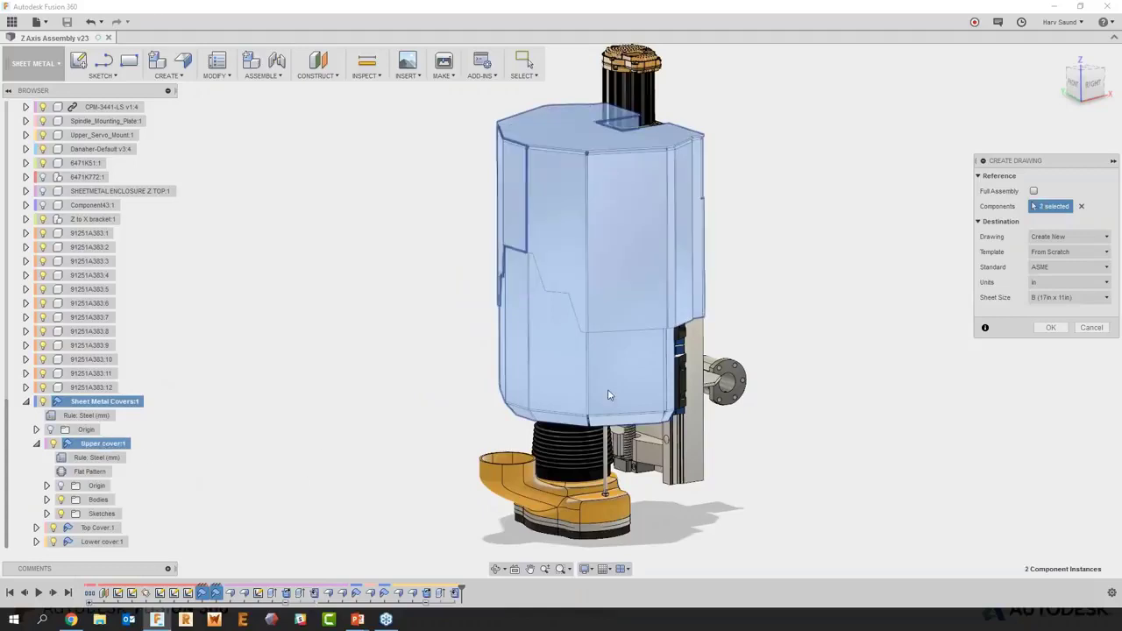
pyautogui.click(1081, 206)
pyautogui.click(102, 444)
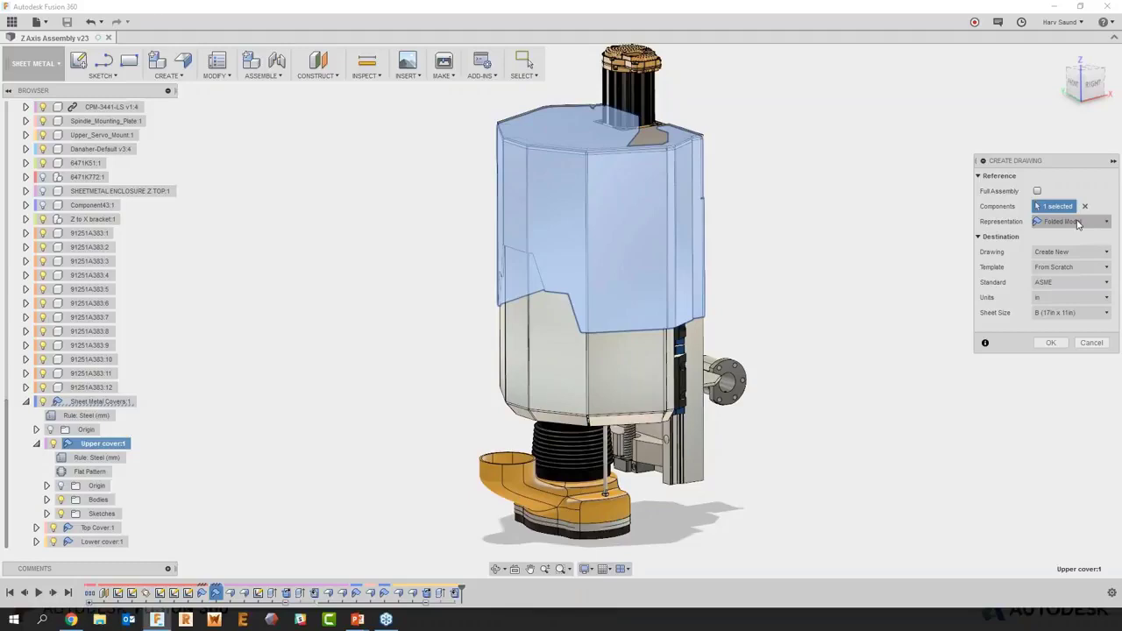
# Set the representation to Flat Pattern and create the new drawing from scratch, using ASME, inches and sheet size B (17in x 11in)
pyautogui.click(1078, 221)
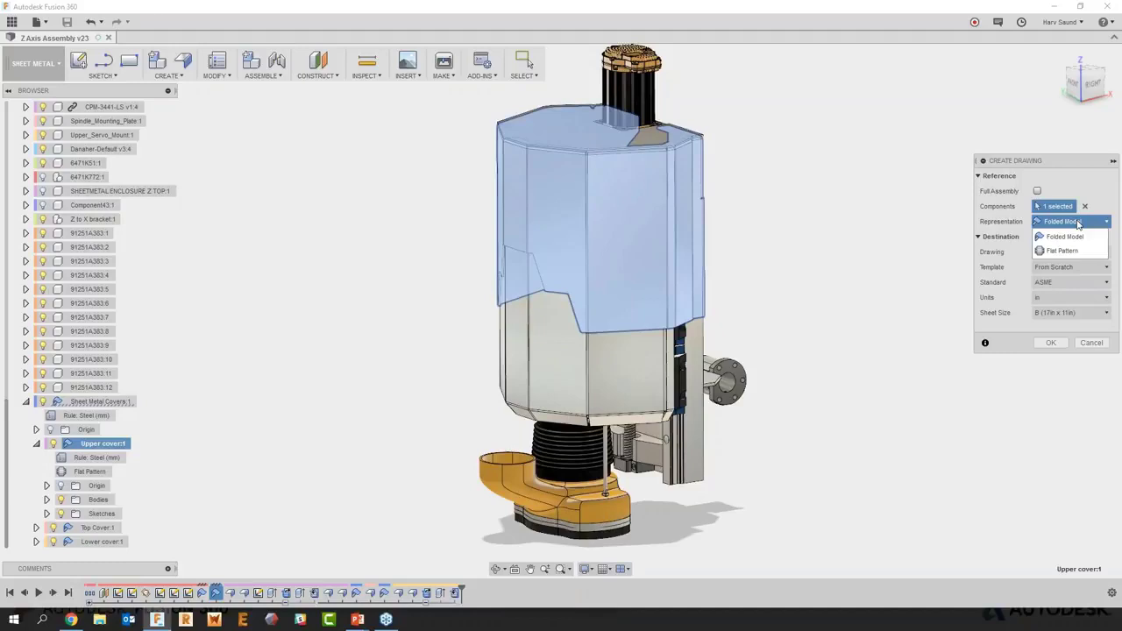
pyautogui.click(1077, 252)
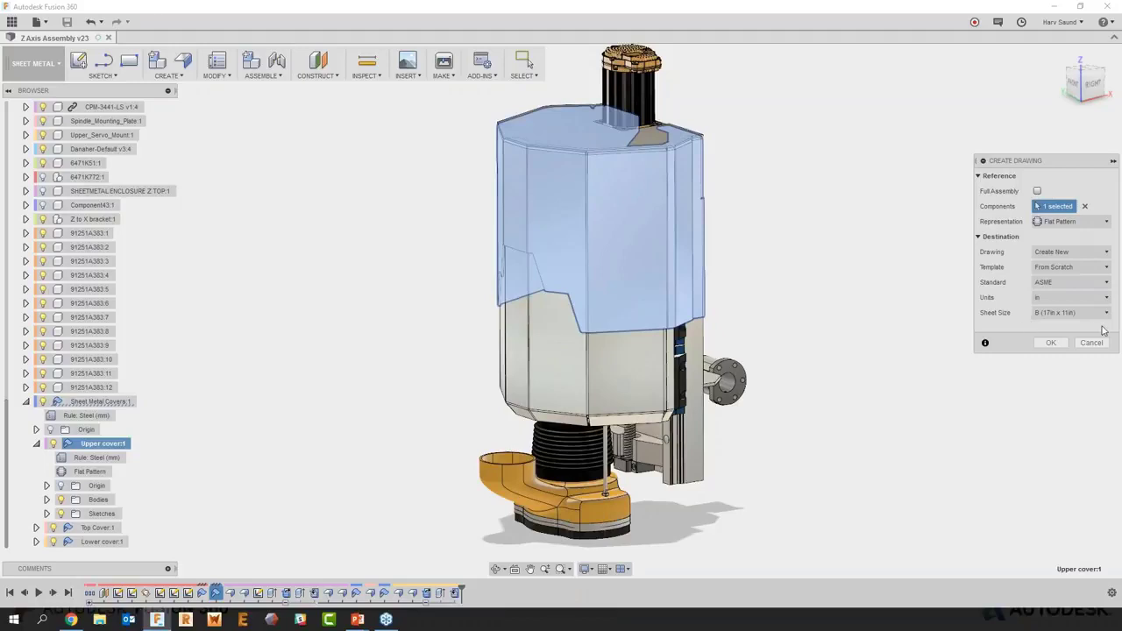
pyautogui.click(1099, 252)
pyautogui.click(1094, 265)
pyautogui.click(1092, 265)
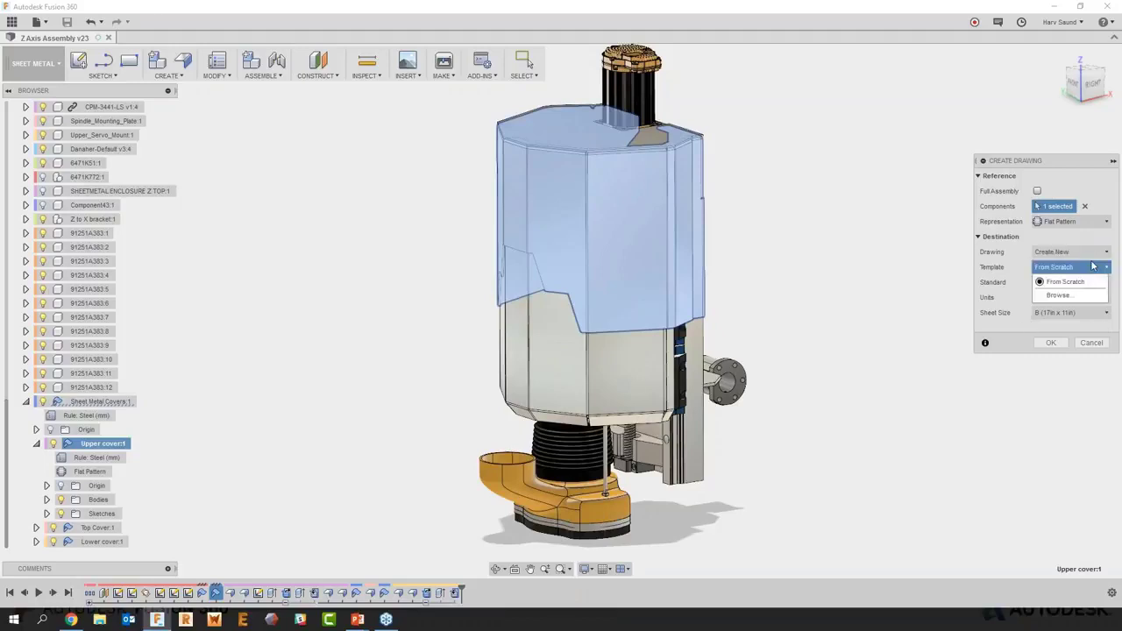
pyautogui.click(1093, 266)
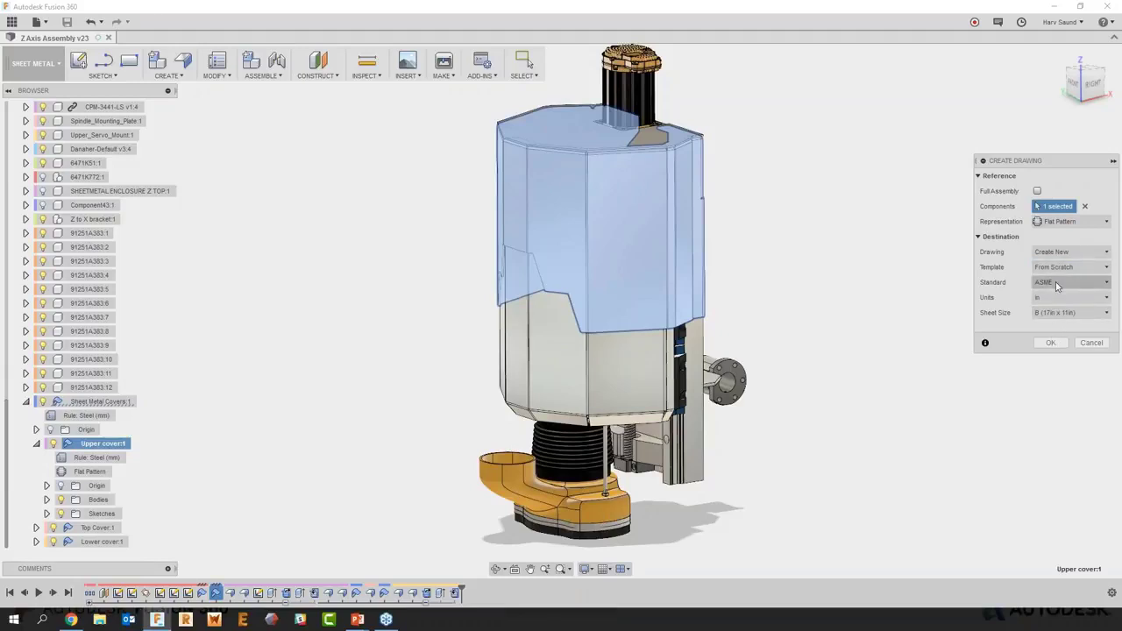
pyautogui.click(1049, 342)
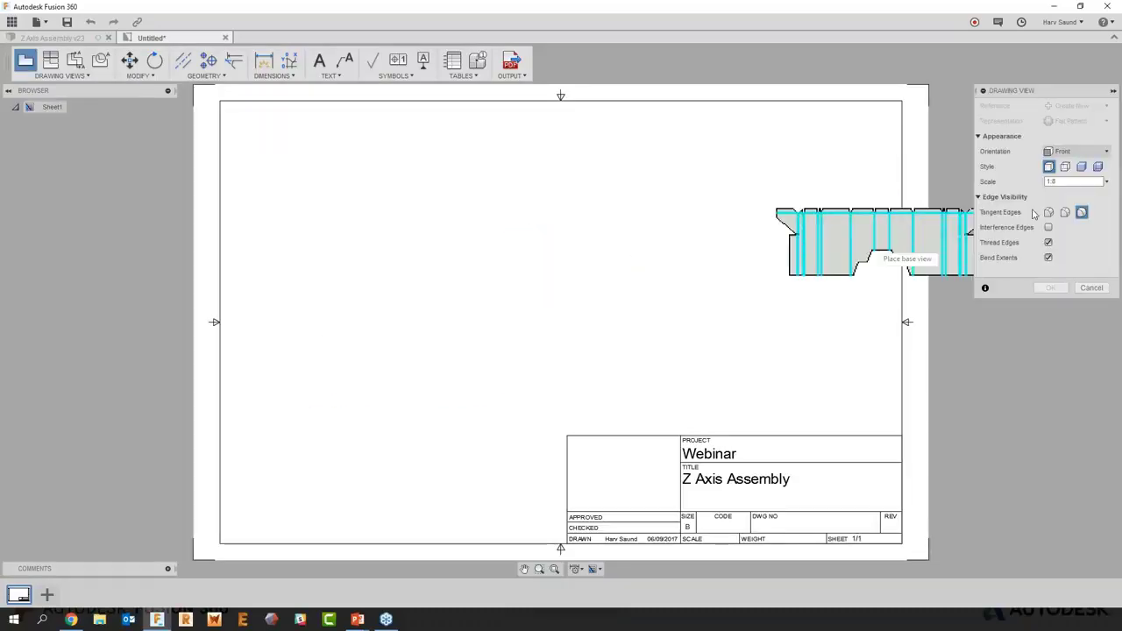
# Set the base view scale to 1:4 and place the upper cover's flat pattern on the left half of the sheet
pyautogui.click(1072, 181)
pyautogui.press('BackSpace')
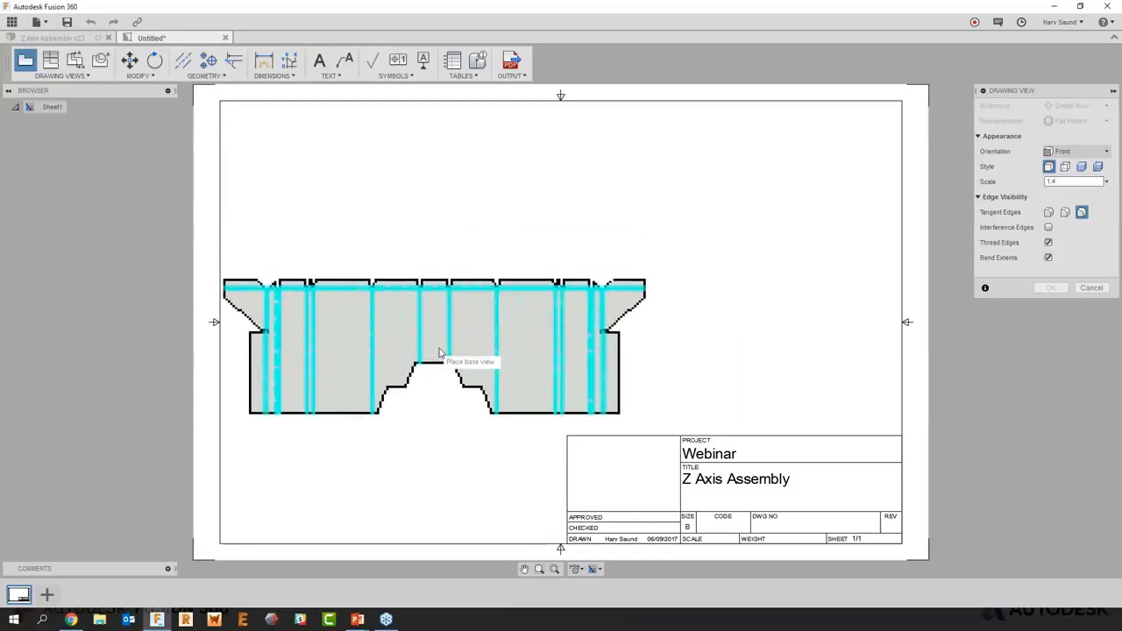
pyautogui.click(451, 350)
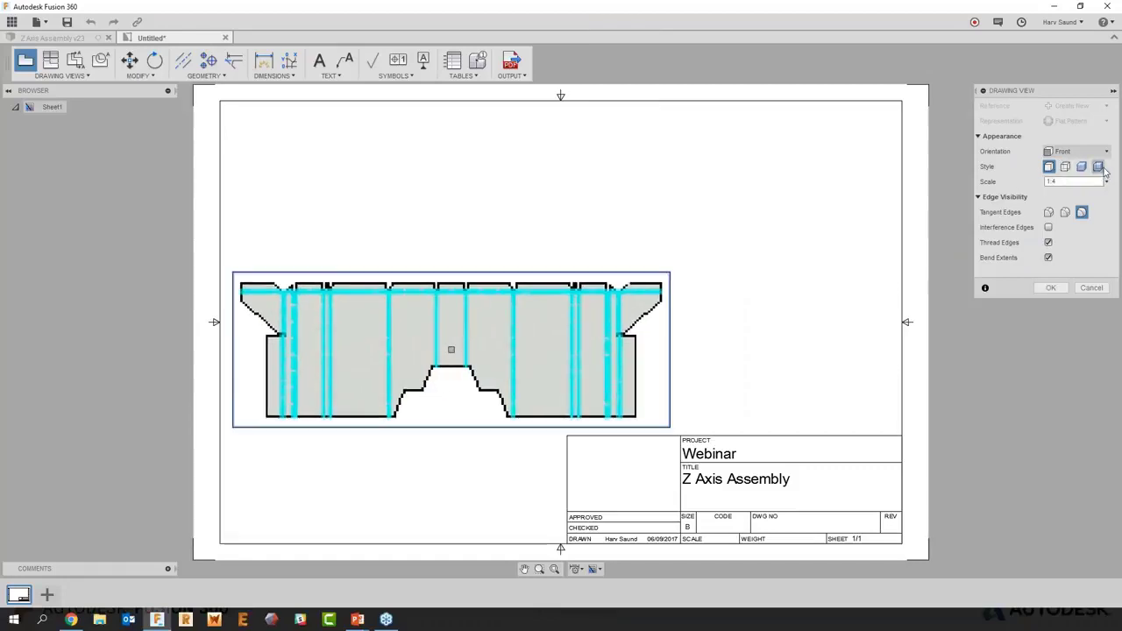
pyautogui.click(1056, 290)
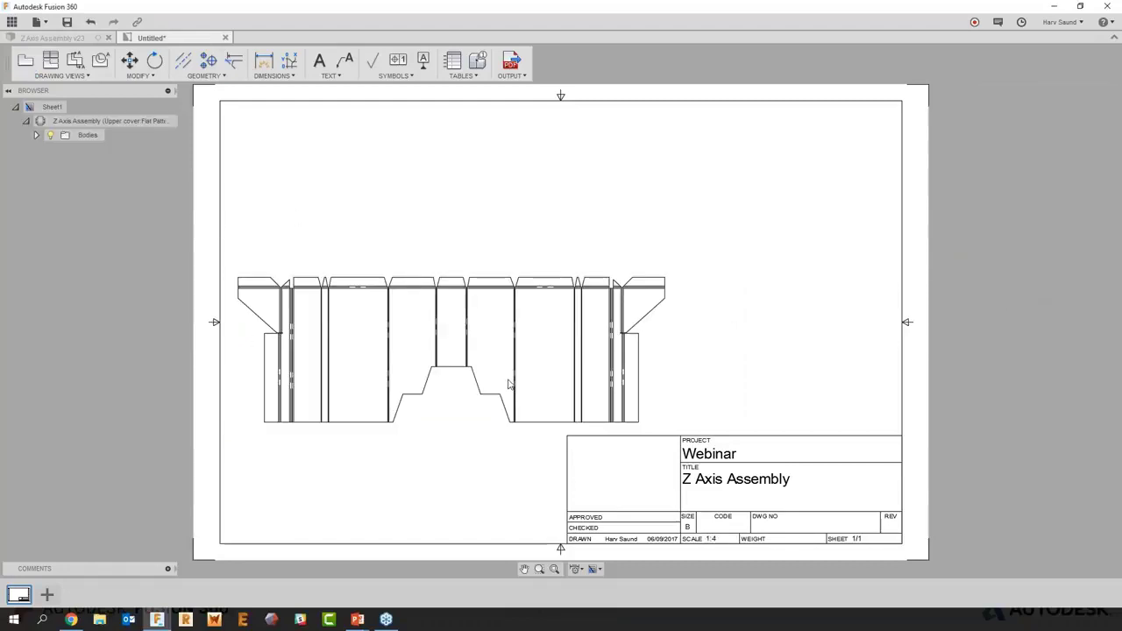
# Add a bend table in the sheet's upper-right corner and shorten it to wrap into a second section after row 20
pyautogui.click(460, 74)
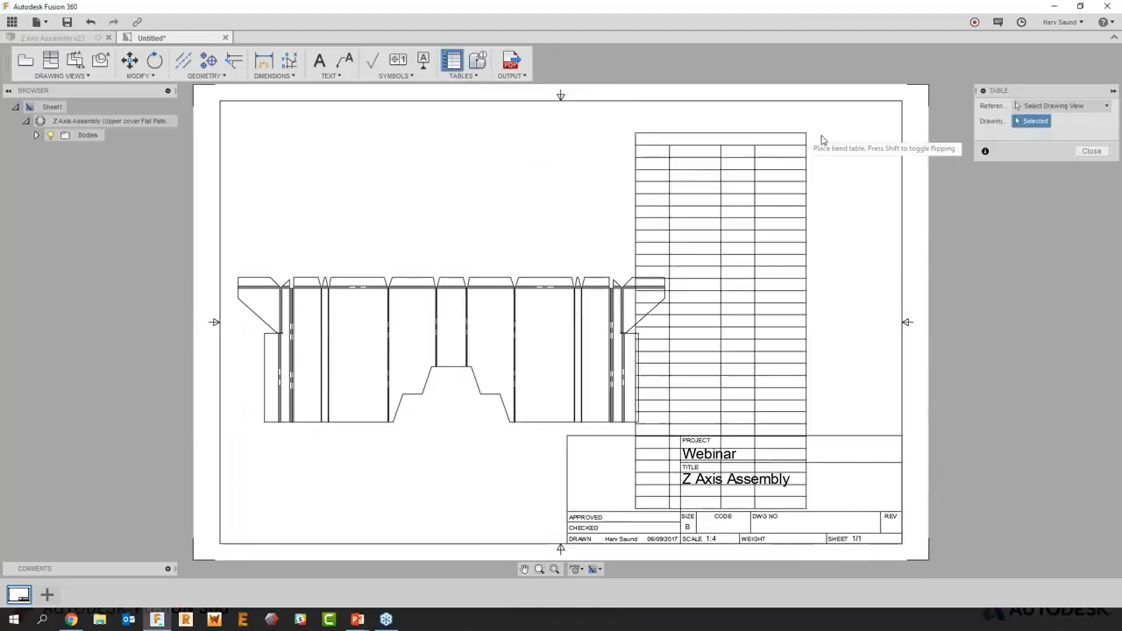
pyautogui.click(910, 107)
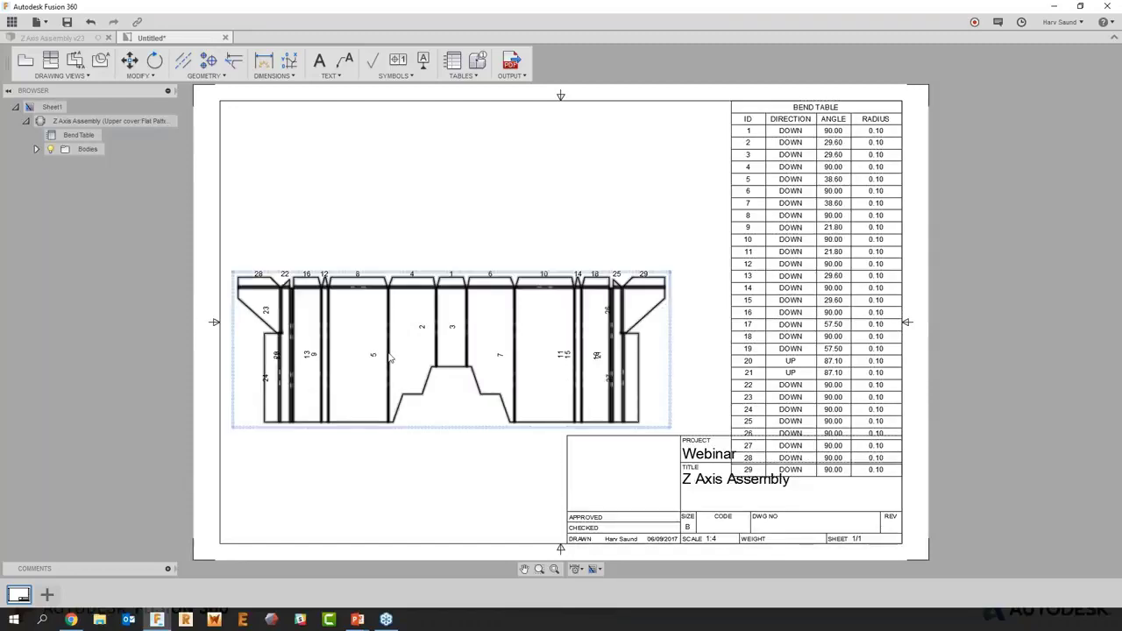
pyautogui.click(814, 478)
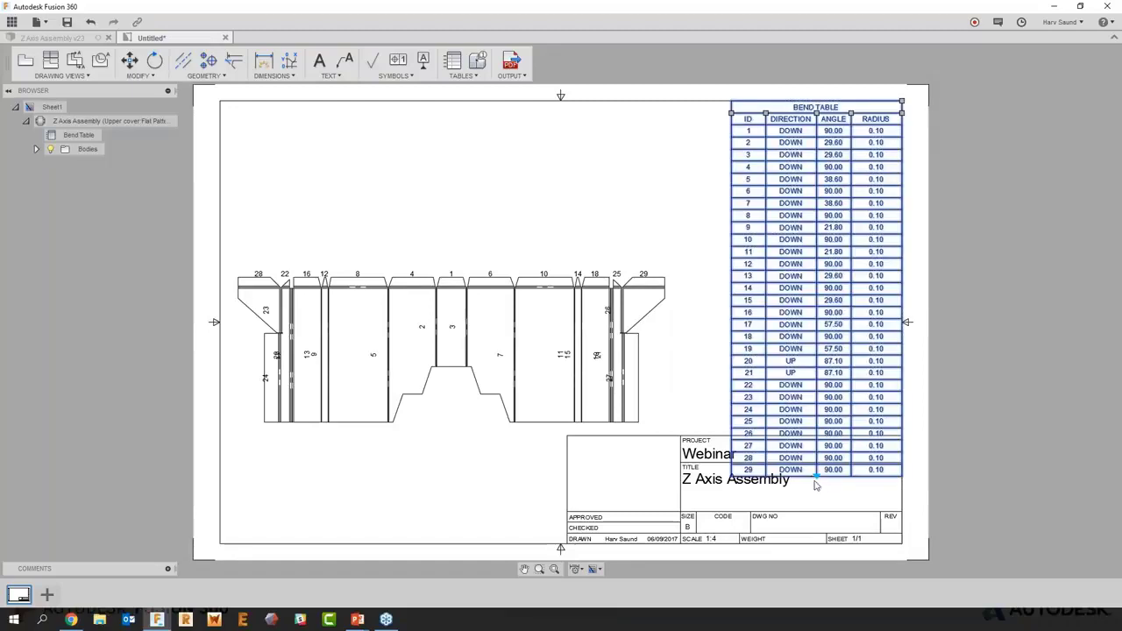
pyautogui.click(816, 367)
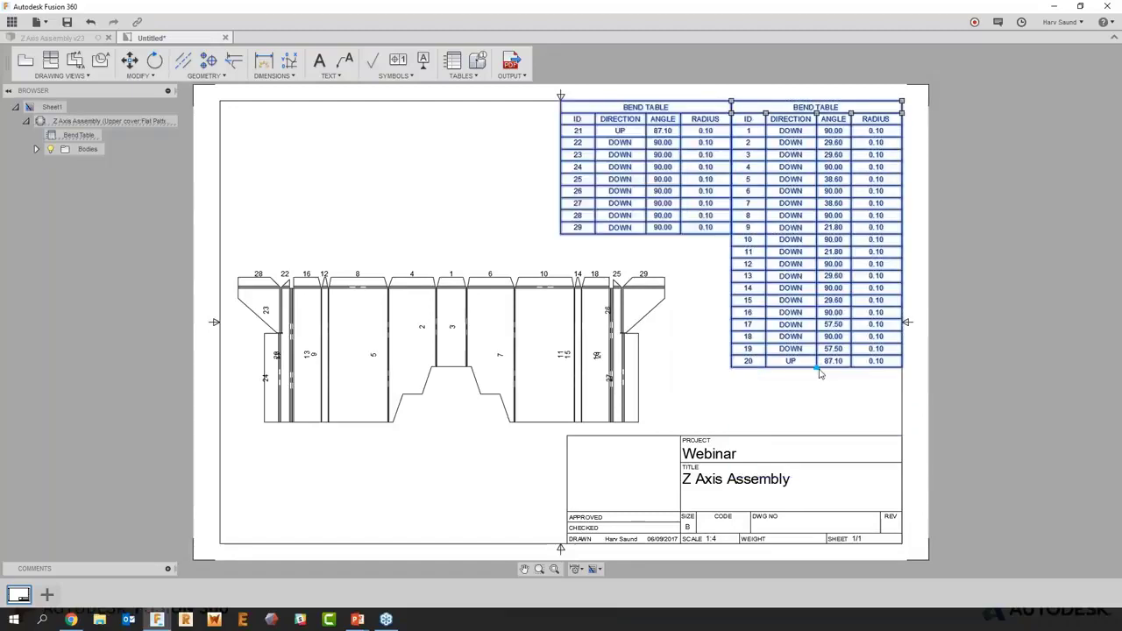
pyautogui.click(702, 394)
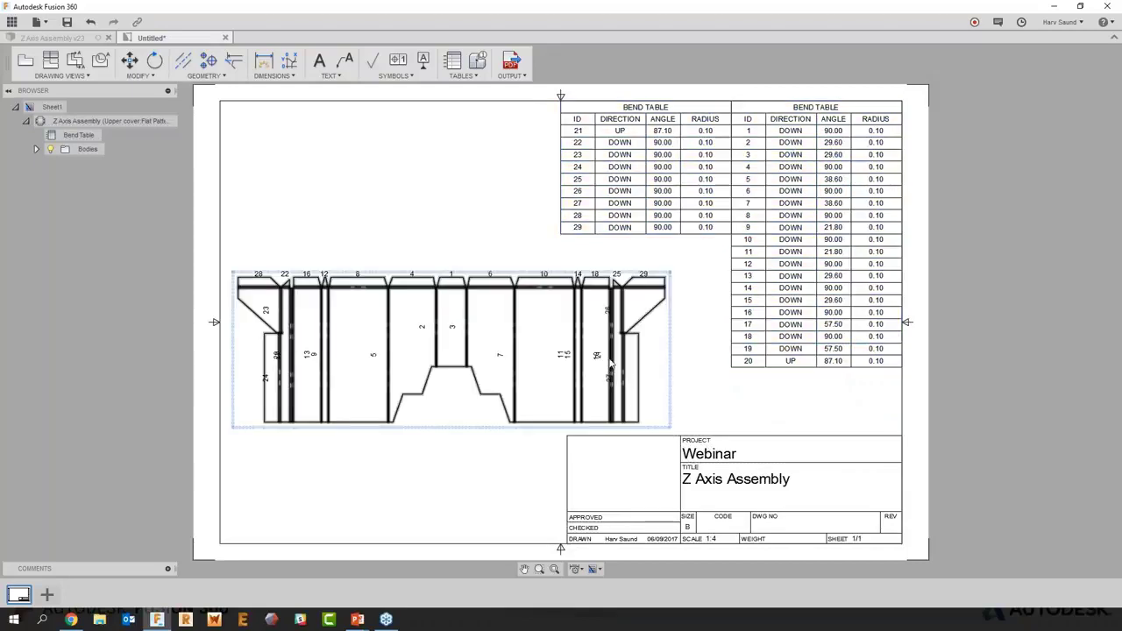
# Move bend label 19 off the overlapping label 21 to the right of the flat pattern, with a leader
pyautogui.scroll(3, 612, 368)
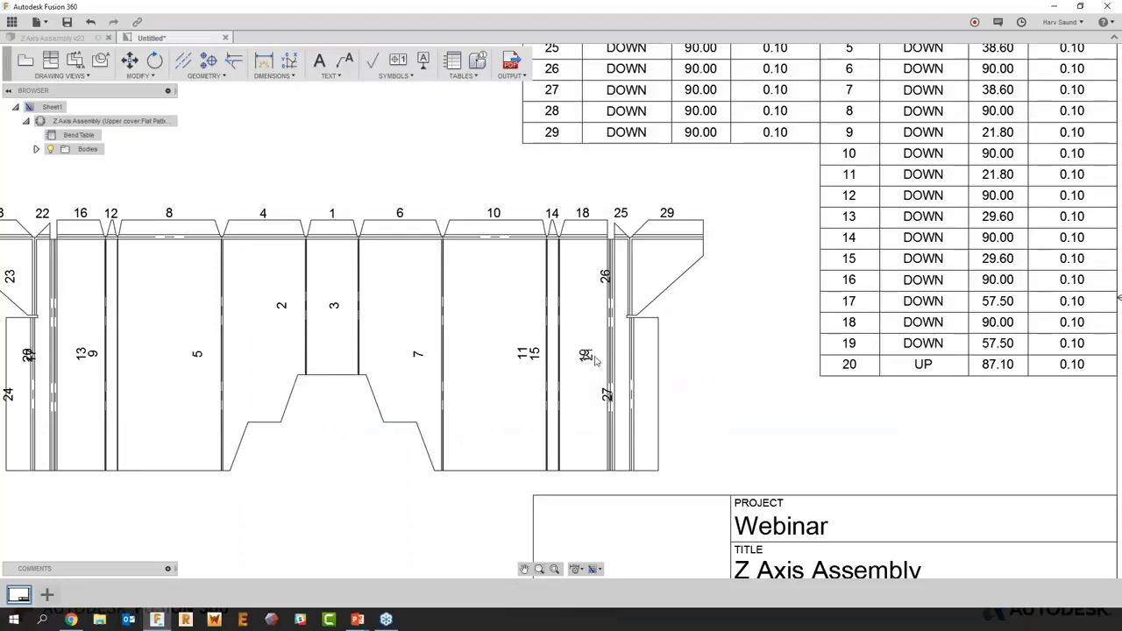
pyautogui.click(585, 357)
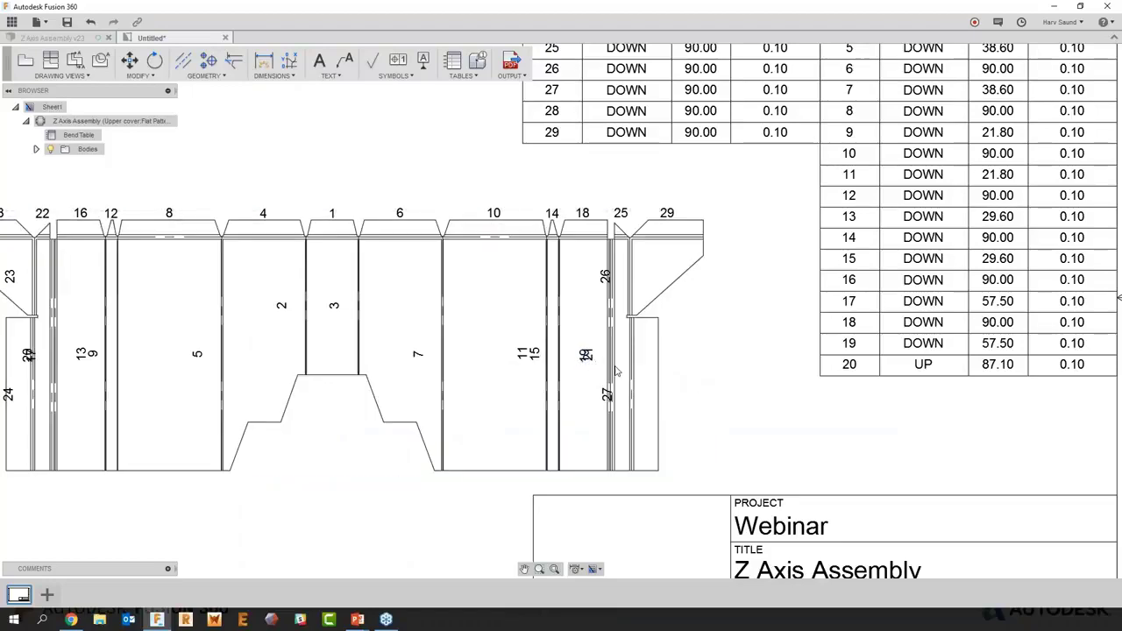
pyautogui.click(587, 362)
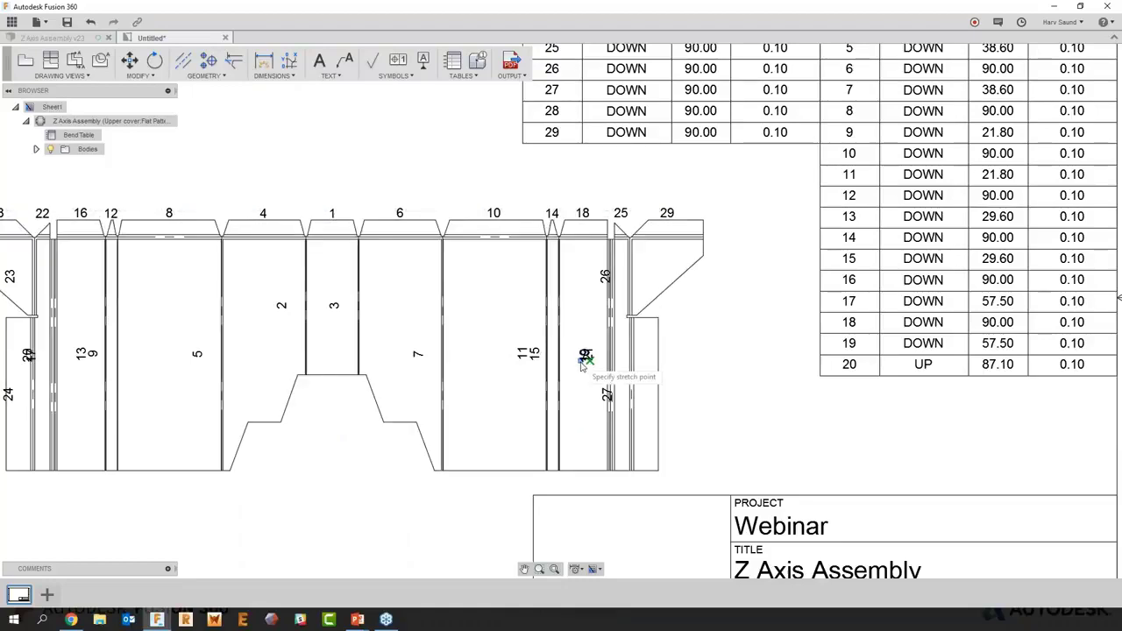
pyautogui.click(695, 369)
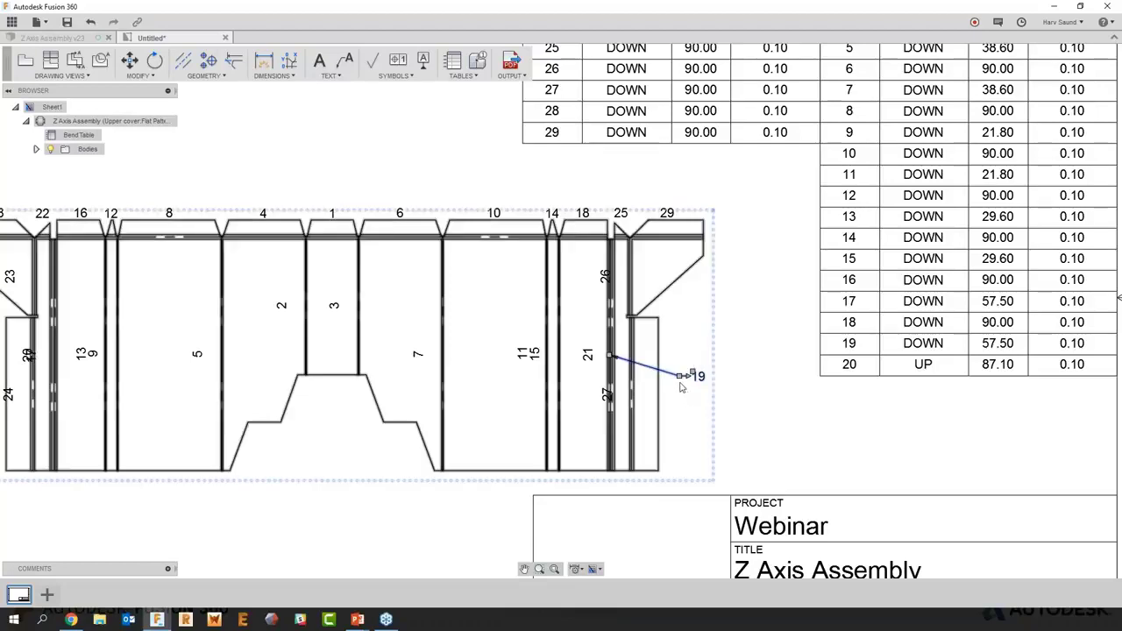
# Move bend label 17 off the overlapping label 20 to the left of the flat pattern, with a leader
pyautogui.scroll(-3, 702, 454)
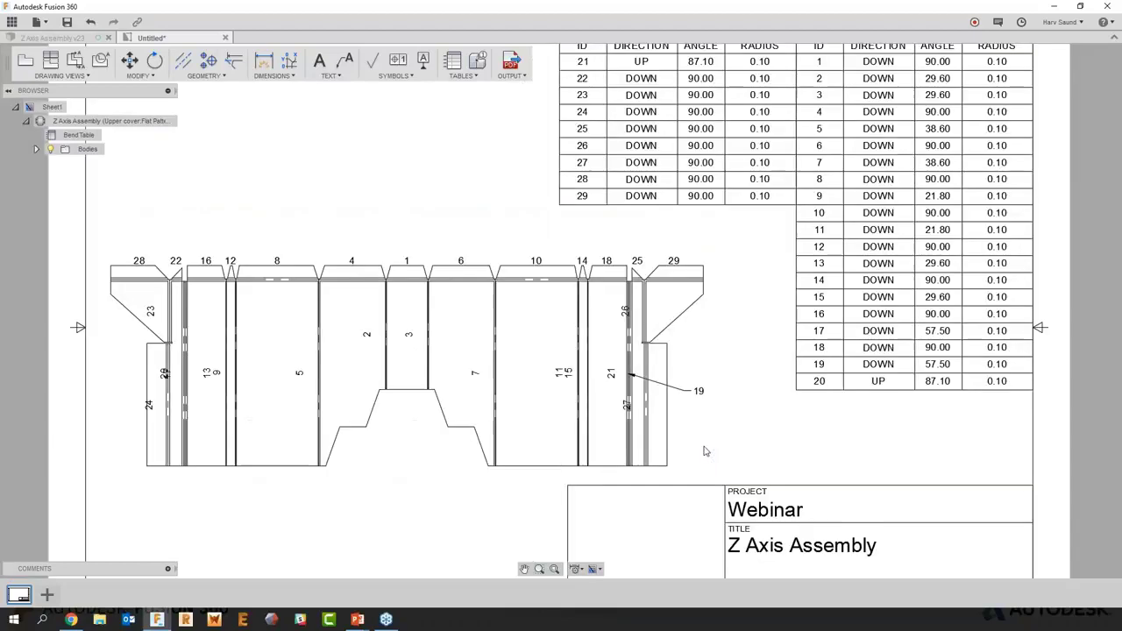
pyautogui.moveTo(378, 518); pyautogui.dragTo(416, 515, button='middle')
pyautogui.scroll(5, 491, 412)
pyautogui.click(517, 386)
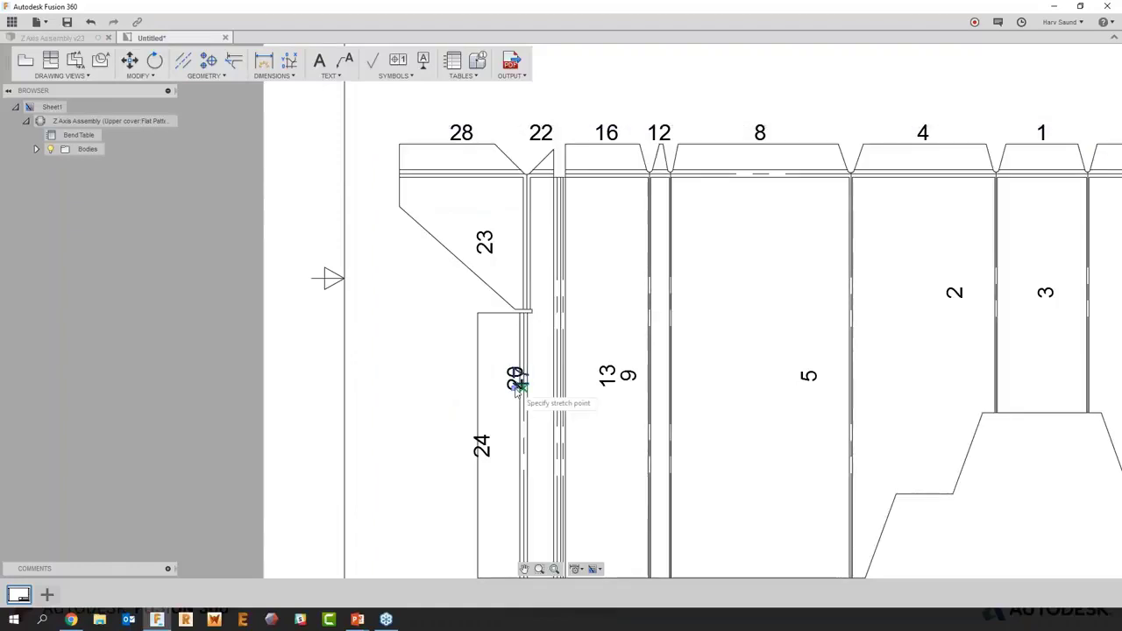
pyautogui.click(403, 454)
pyautogui.scroll(-5, 399, 518)
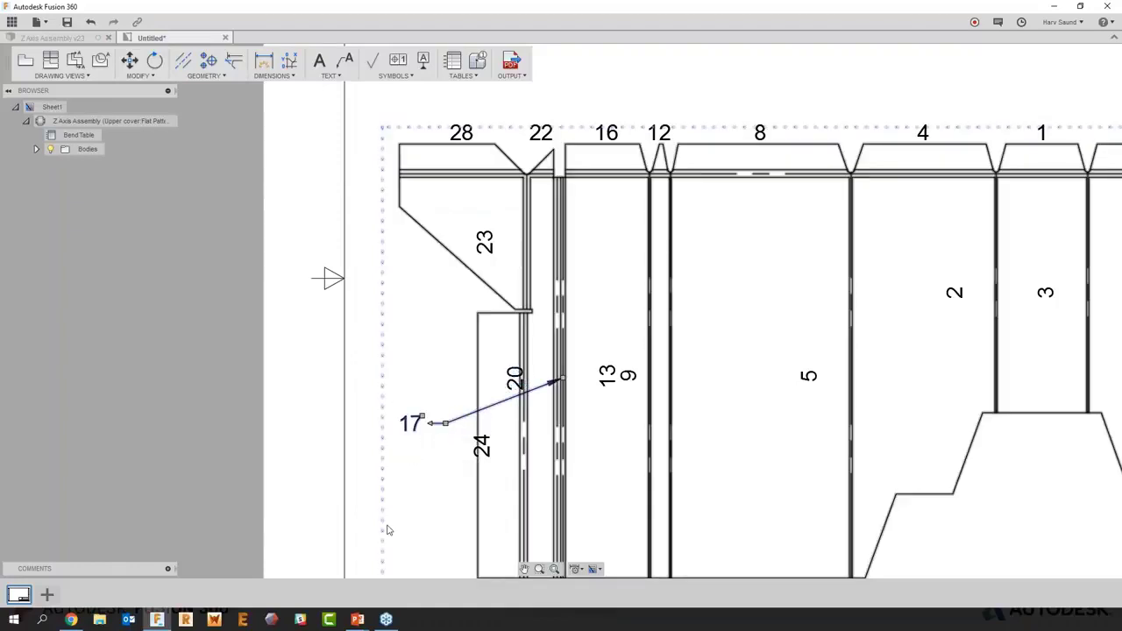
pyautogui.moveTo(781, 567); pyautogui.dragTo(682, 484, button='middle')
pyautogui.press('Escape')
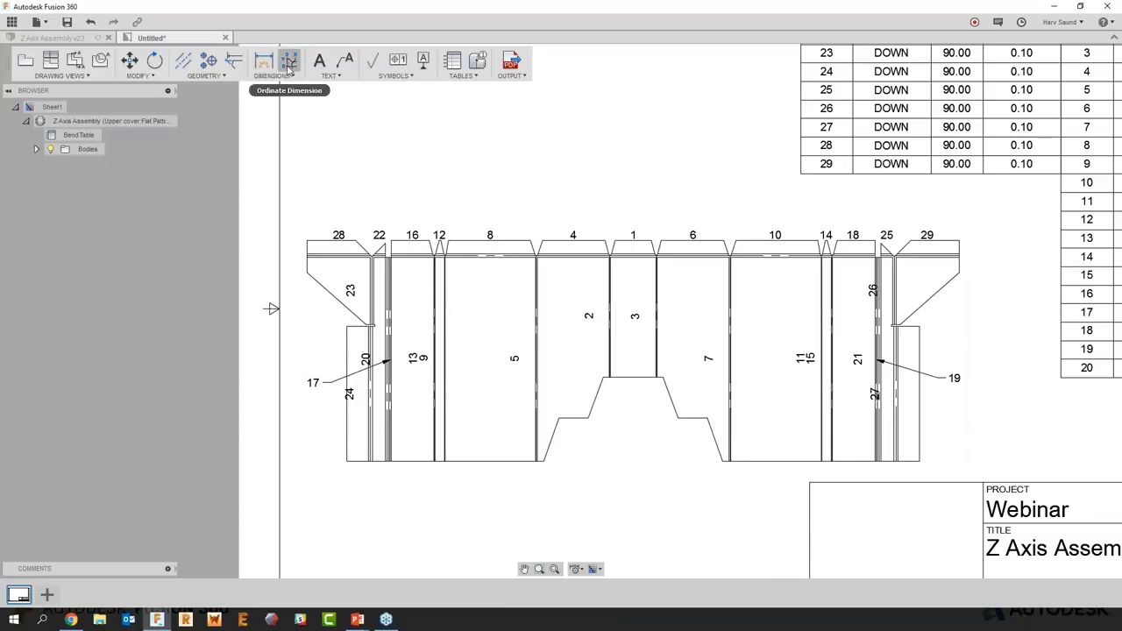
# Start an ordinate dimension and place its zero origin above the flat pattern's upper-left corner
pyautogui.click(286, 76)
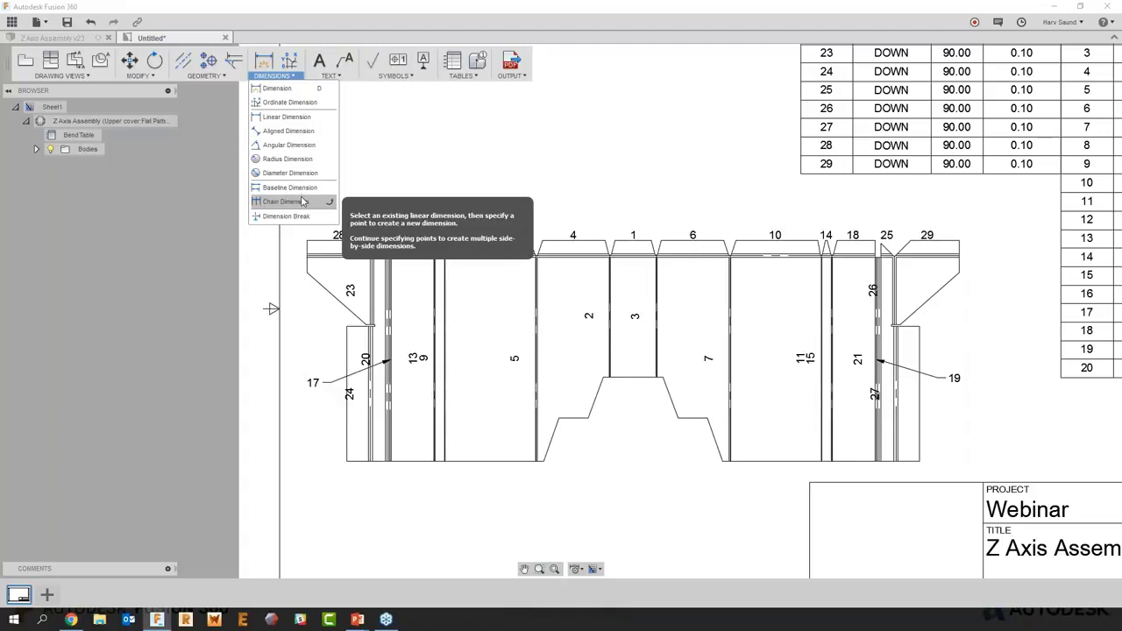
pyautogui.click(286, 102)
pyautogui.click(308, 243)
pyautogui.click(307, 182)
# Place ordinate dimensions above the flat pattern for the upper right corners of flanges 28, 22 and 16 and flange 12's upper left corner
pyautogui.click(356, 243)
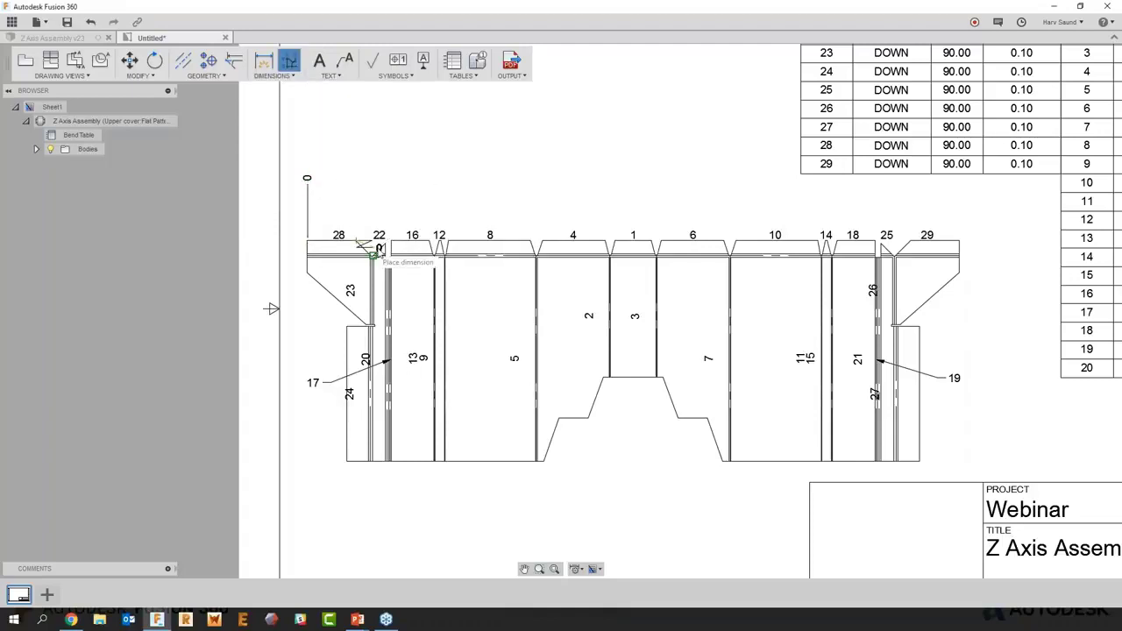
pyautogui.click(357, 194)
pyautogui.click(386, 242)
pyautogui.click(384, 194)
pyautogui.click(433, 243)
pyautogui.click(429, 194)
pyautogui.click(439, 238)
pyautogui.click(442, 195)
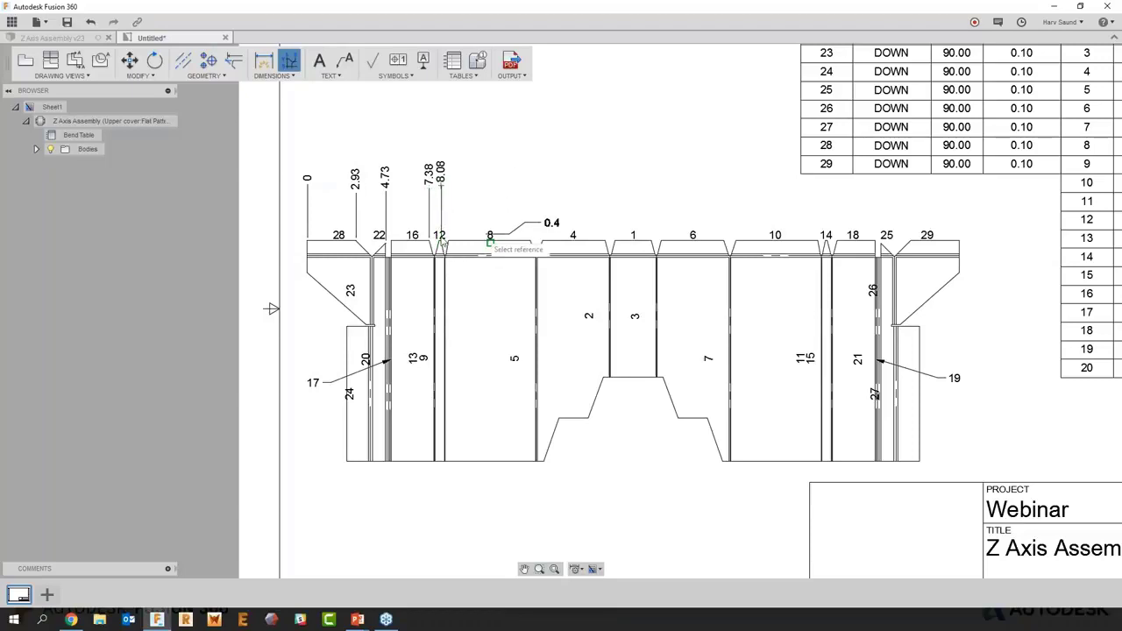
# Place ordinate dimensions for both upper corners of flange 8, then end the ordinate dimensioning
pyautogui.click(448, 240)
pyautogui.click(450, 195)
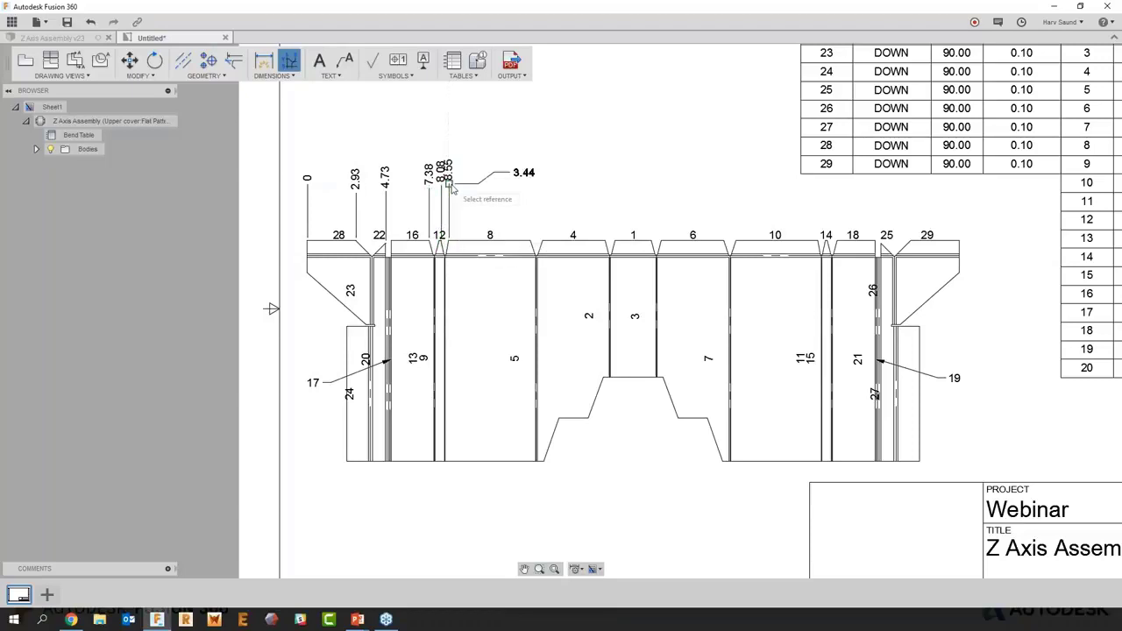
pyautogui.click(532, 238)
pyautogui.click(530, 194)
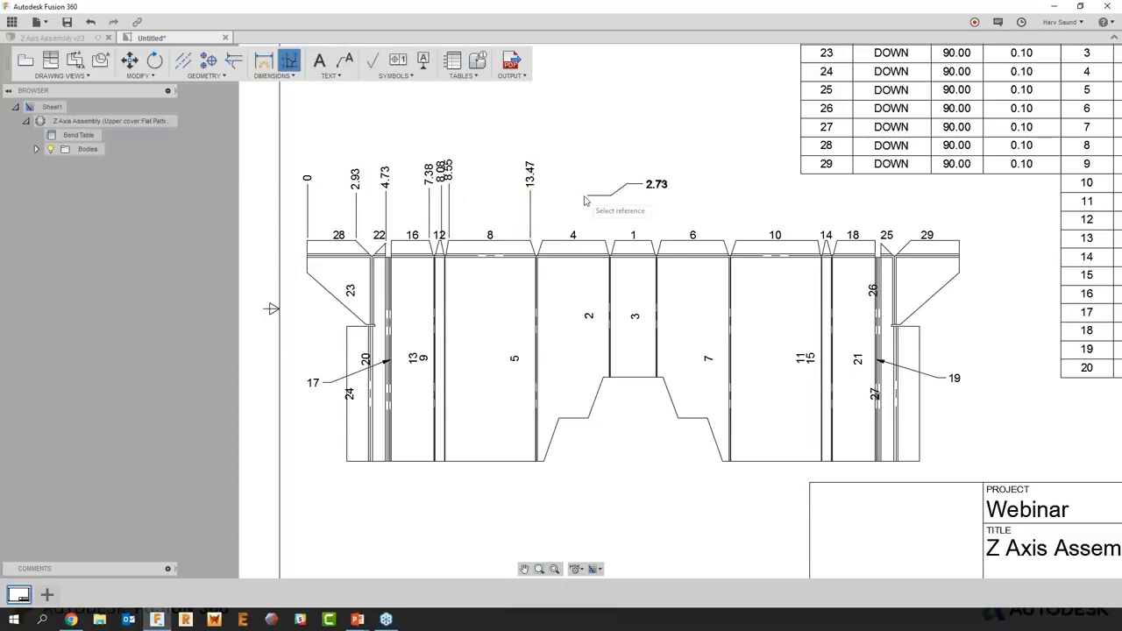
pyautogui.press('Escape')
pyautogui.scroll(-2, 956, 311)
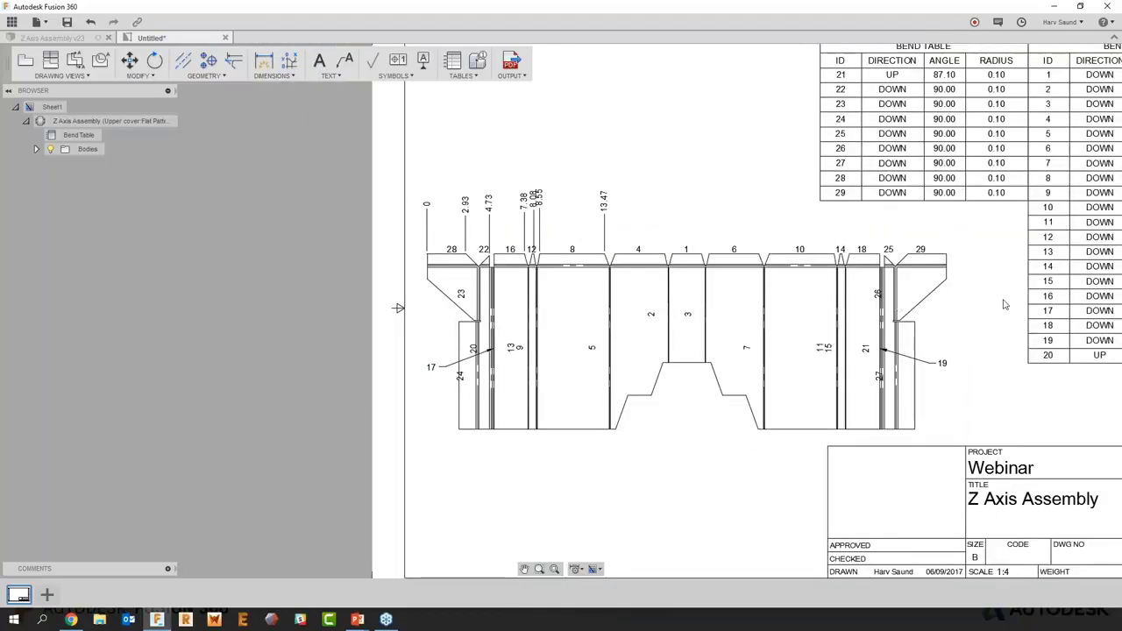
pyautogui.scroll(-4, 1005, 304)
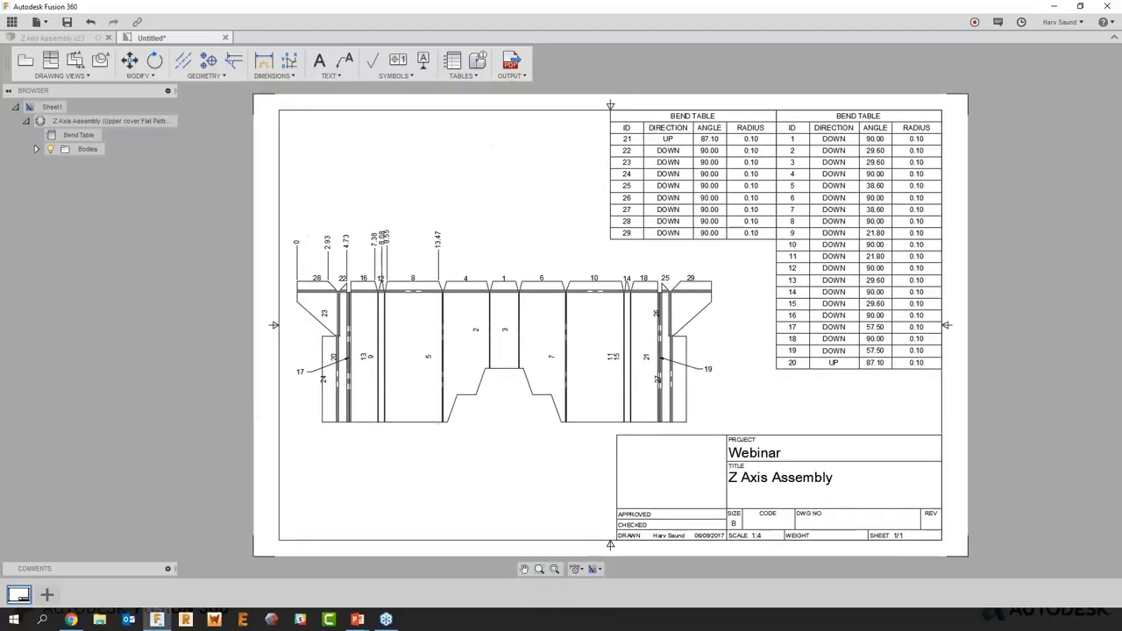
pyautogui.click(514, 77)
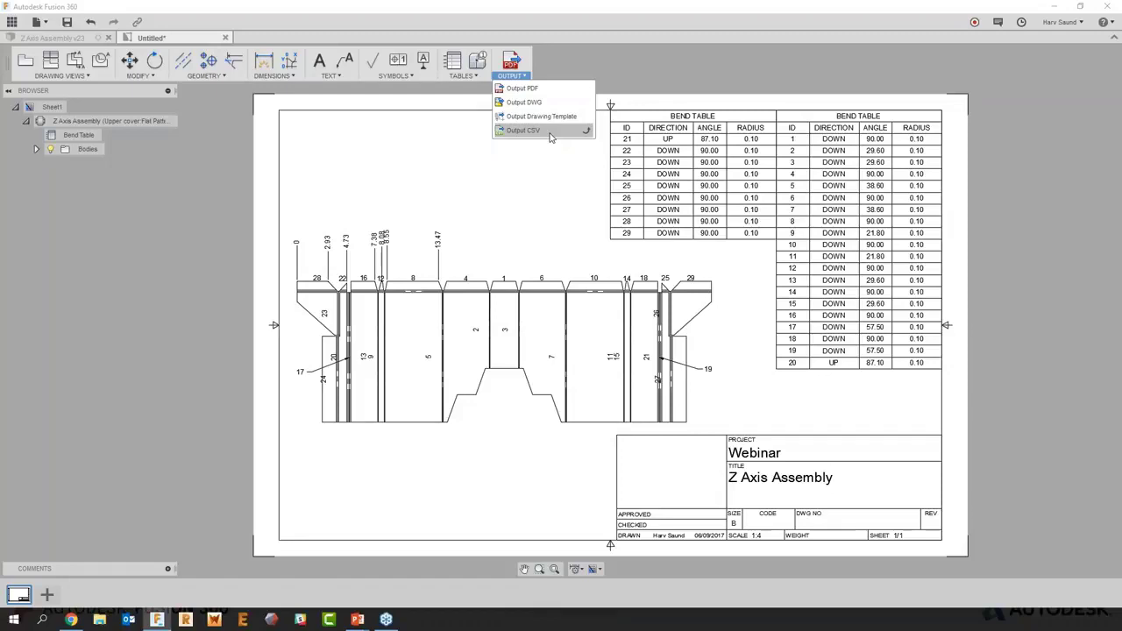
pyautogui.click(545, 196)
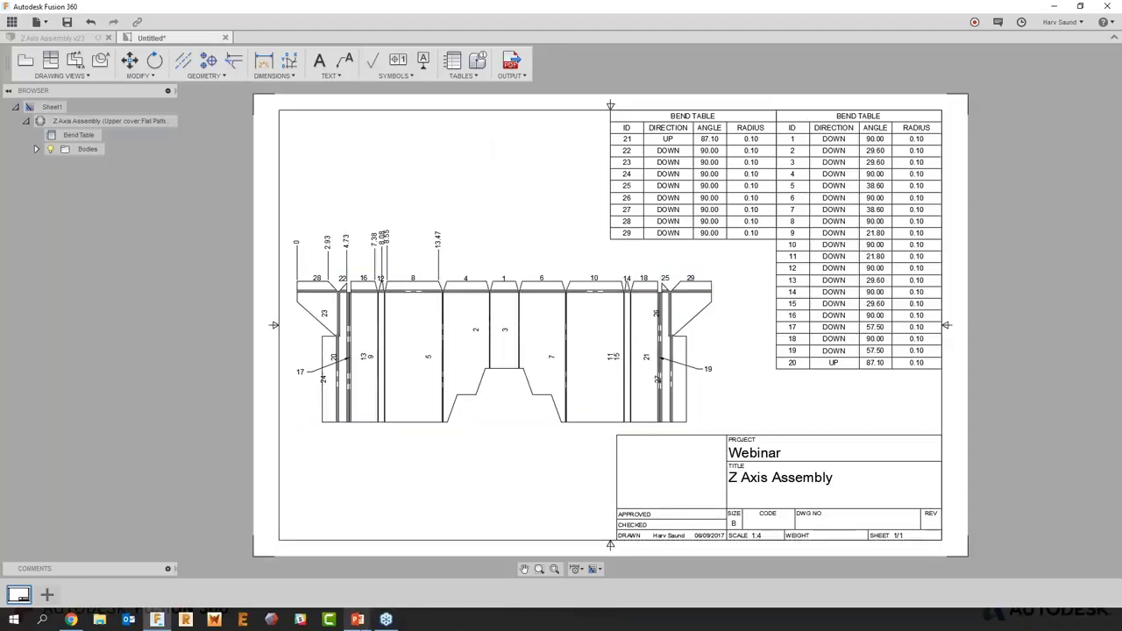
pyautogui.moveTo(357, 619)
pyautogui.click(397, 592)
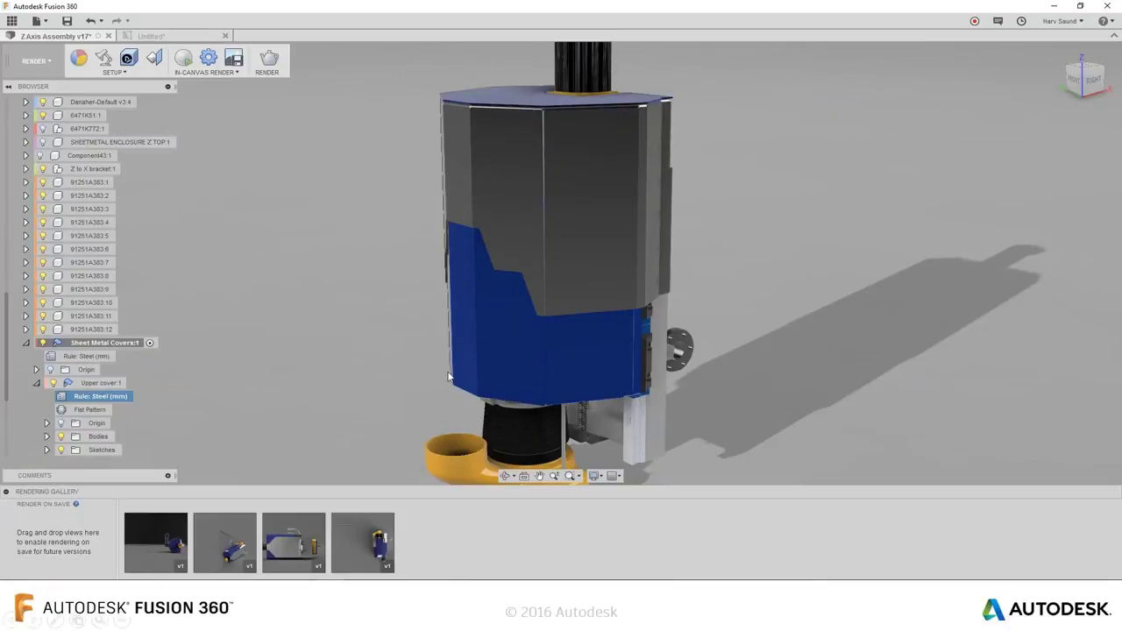
# Switch back to Fusion 360 and open the Z Axis Assembly design in the Render workspace
pyautogui.press('super+Tab')
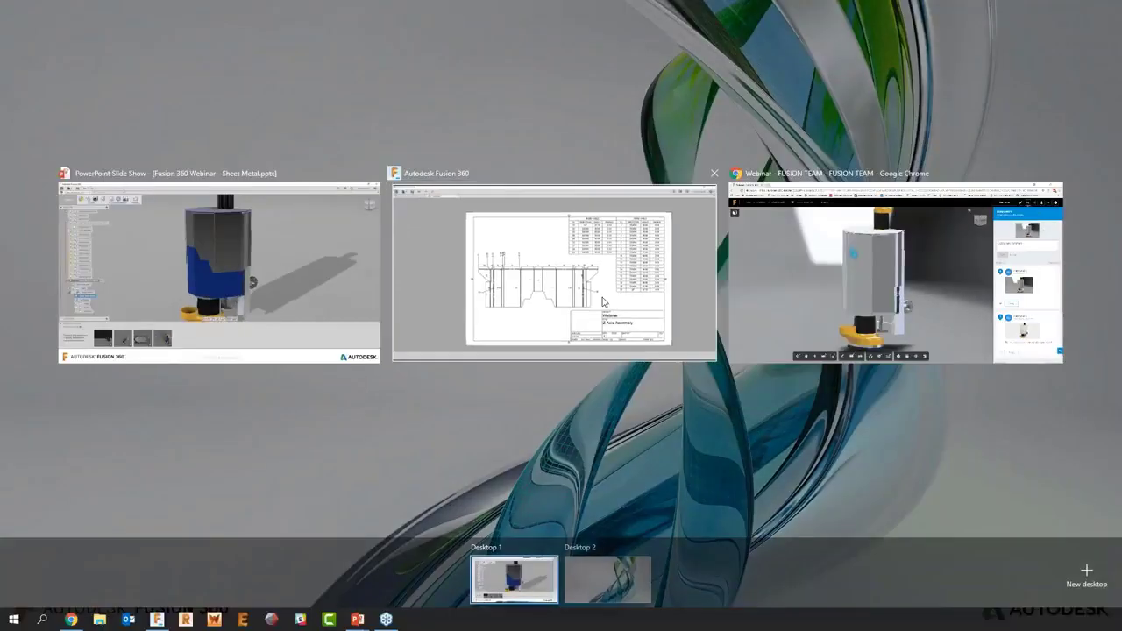
pyautogui.click(601, 300)
pyautogui.click(53, 38)
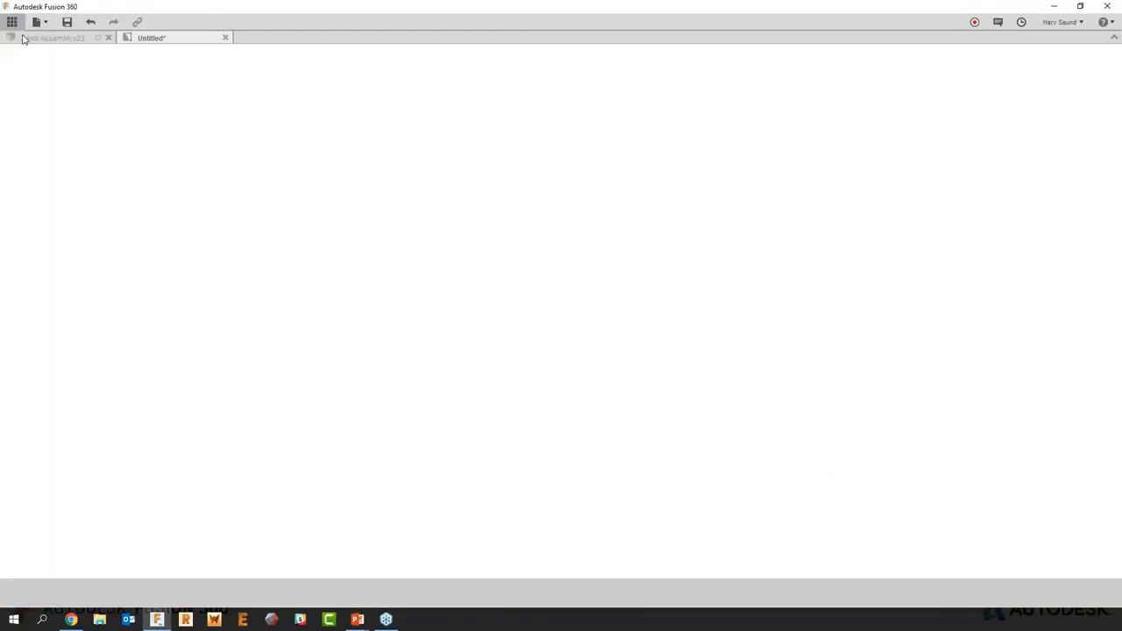
pyautogui.click(42, 61)
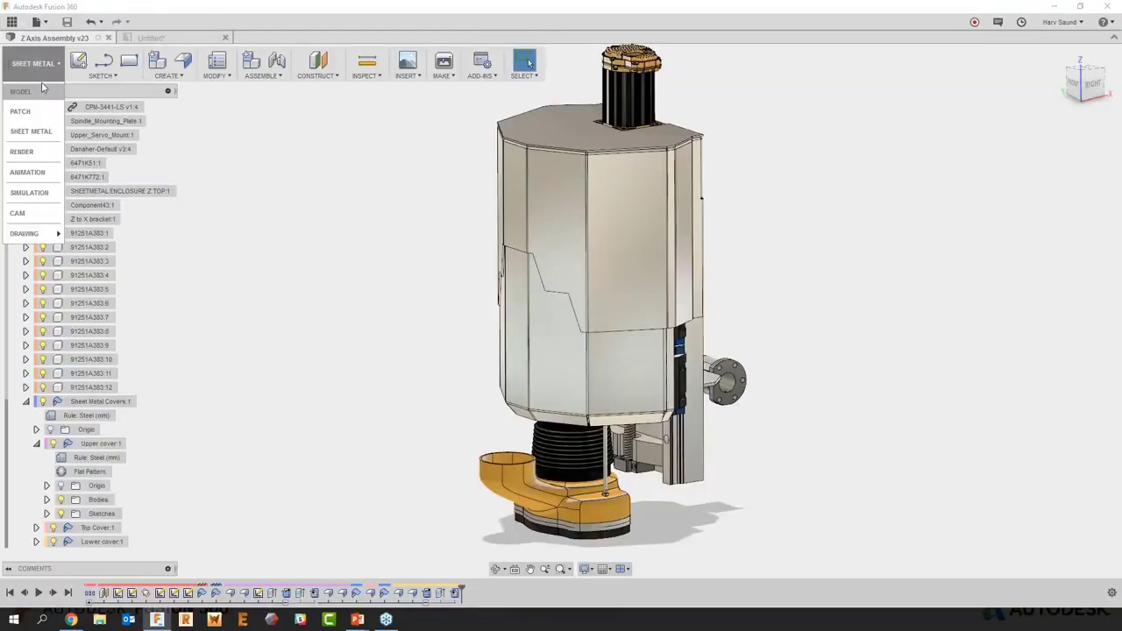
pyautogui.click(44, 152)
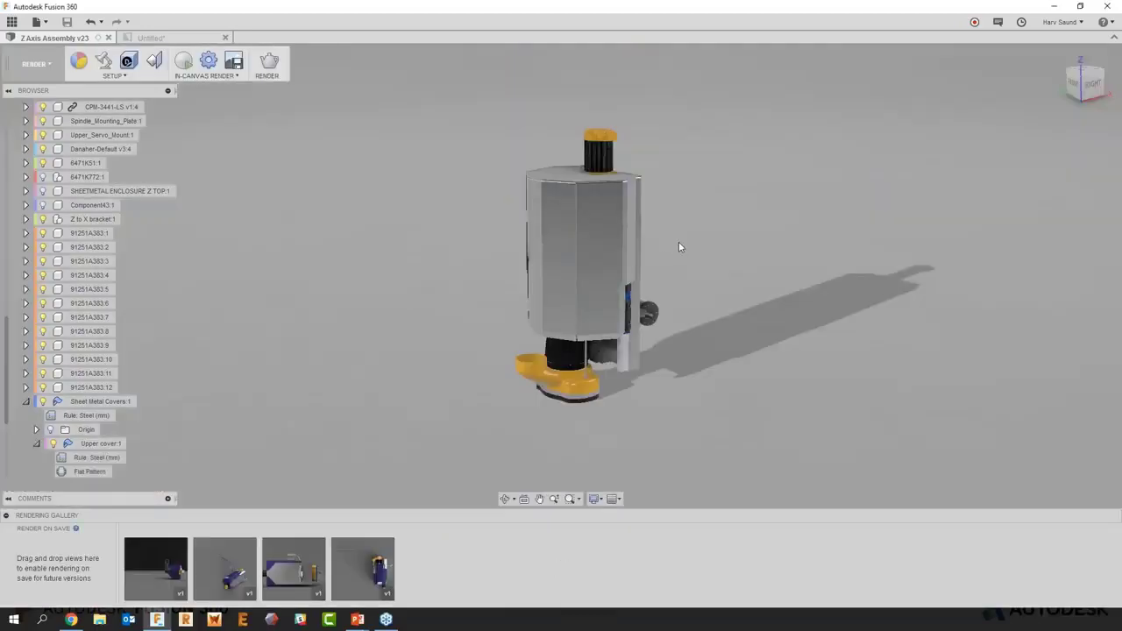
pyautogui.scroll(4, 609, 248)
pyautogui.scroll(-2, 610, 247)
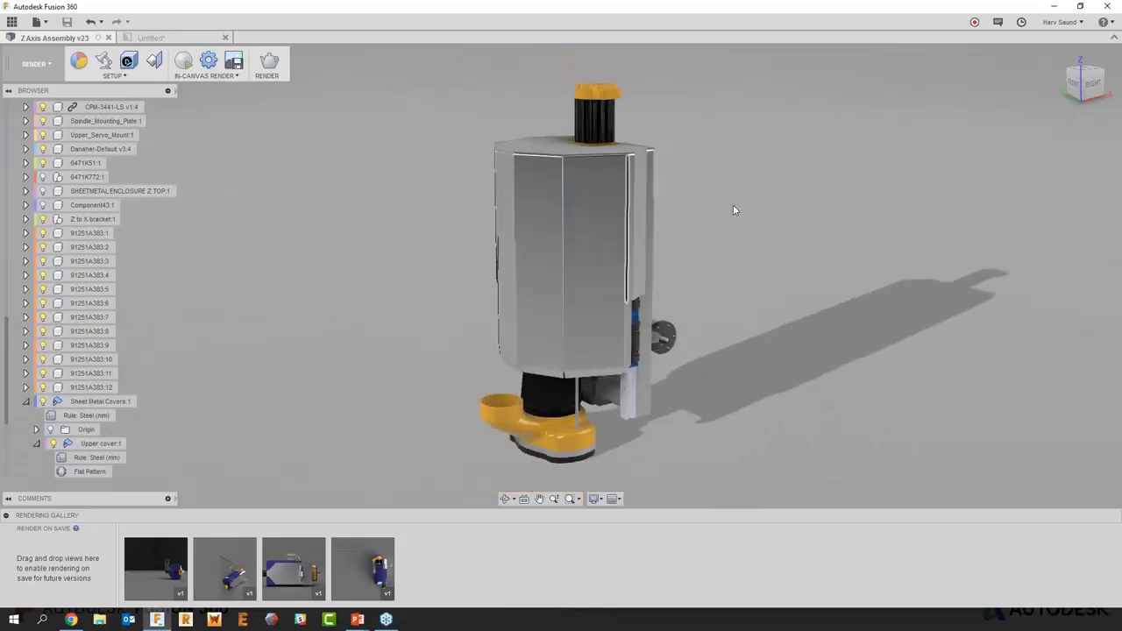
# Apply the design's blue Stainless Steel - Polished appearance to the lower cover and its darker blue appearance to the upper cover
pyautogui.click(79, 60)
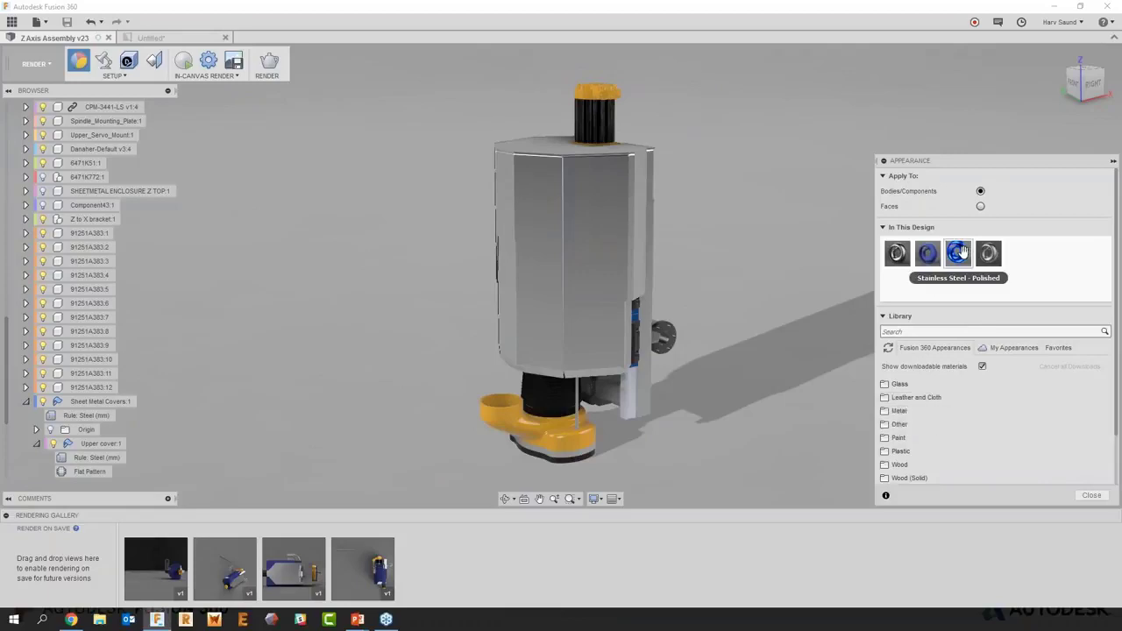
pyautogui.moveTo(961, 251); pyautogui.dragTo(583, 318)
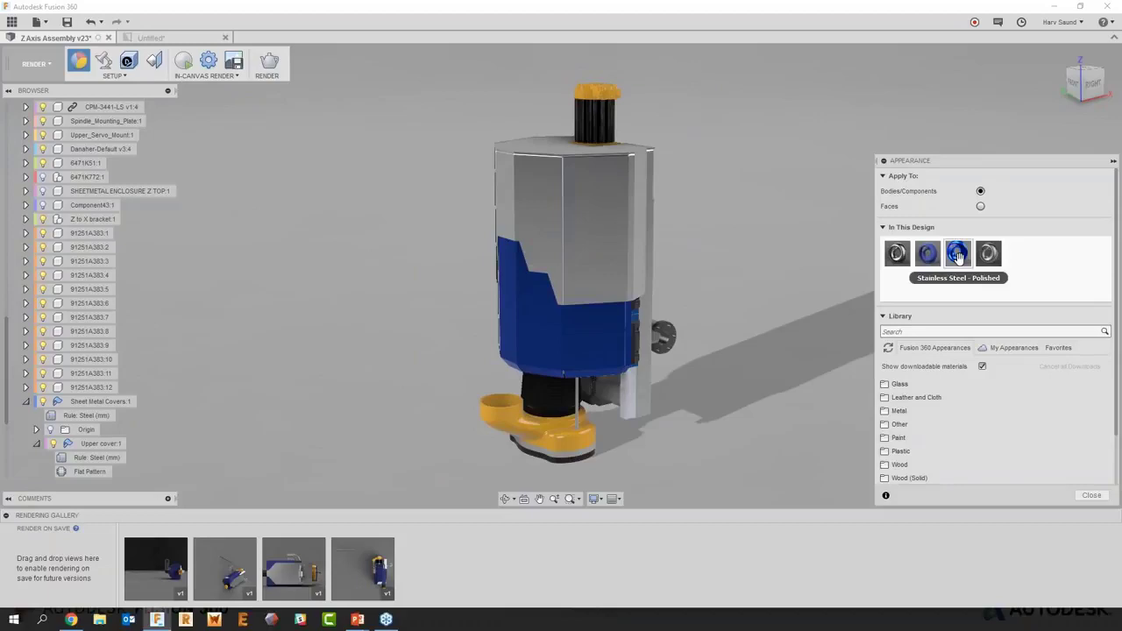
pyautogui.moveTo(927, 253); pyautogui.dragTo(587, 219)
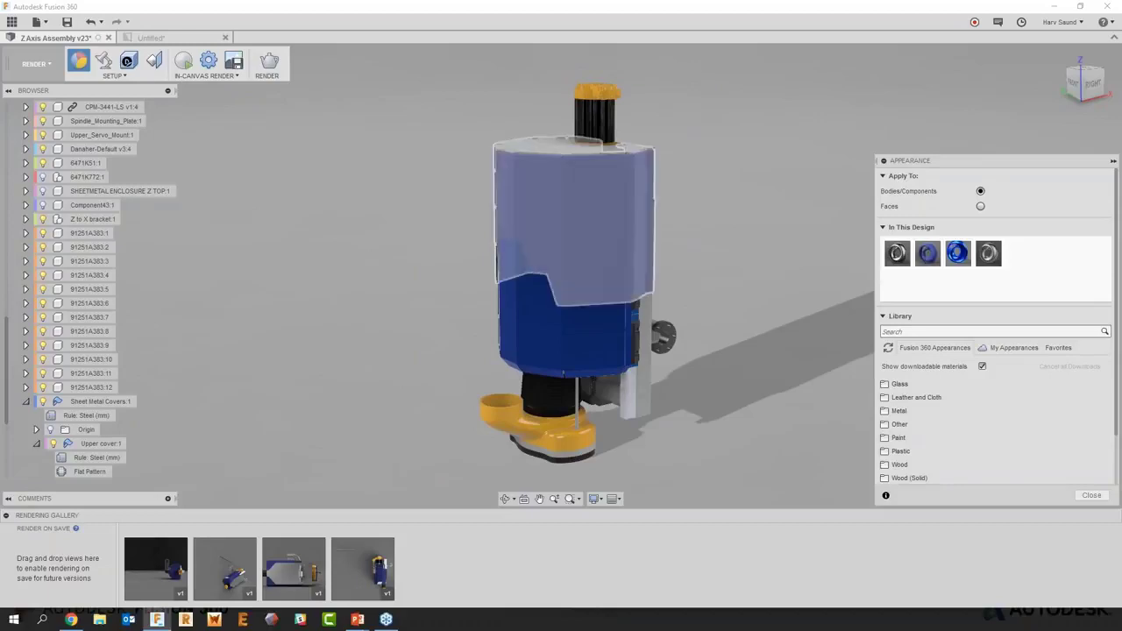
# Apply the Brass - Polished appearance from the metal library to the top cover and finish editing appearances
pyautogui.moveTo(989, 252); pyautogui.dragTo(646, 157)
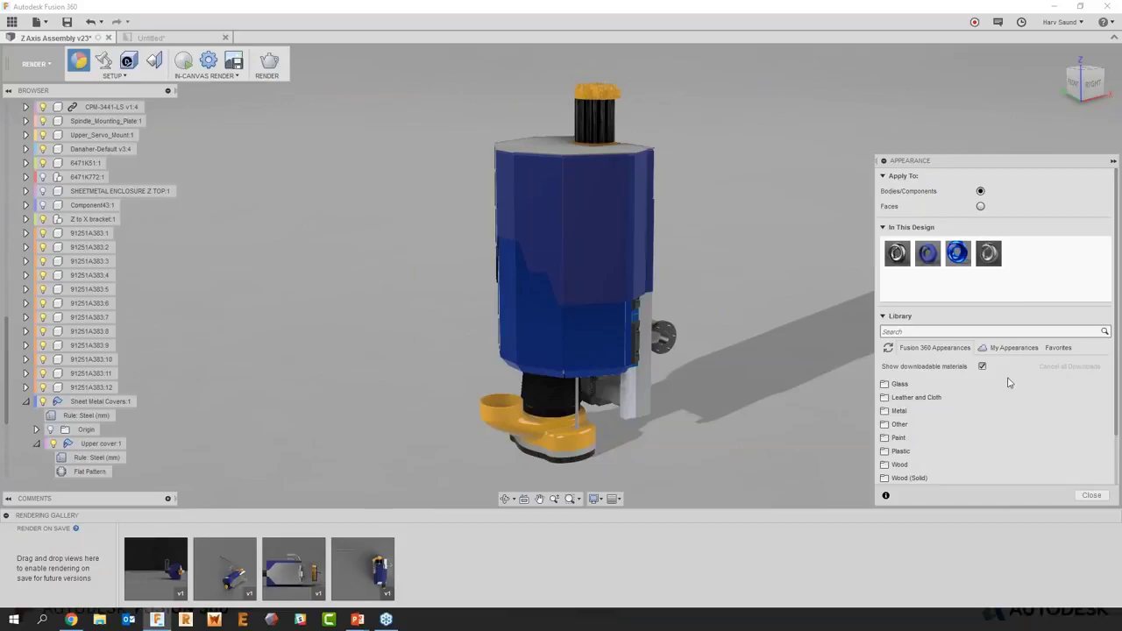
pyautogui.scroll(-1, 916, 400)
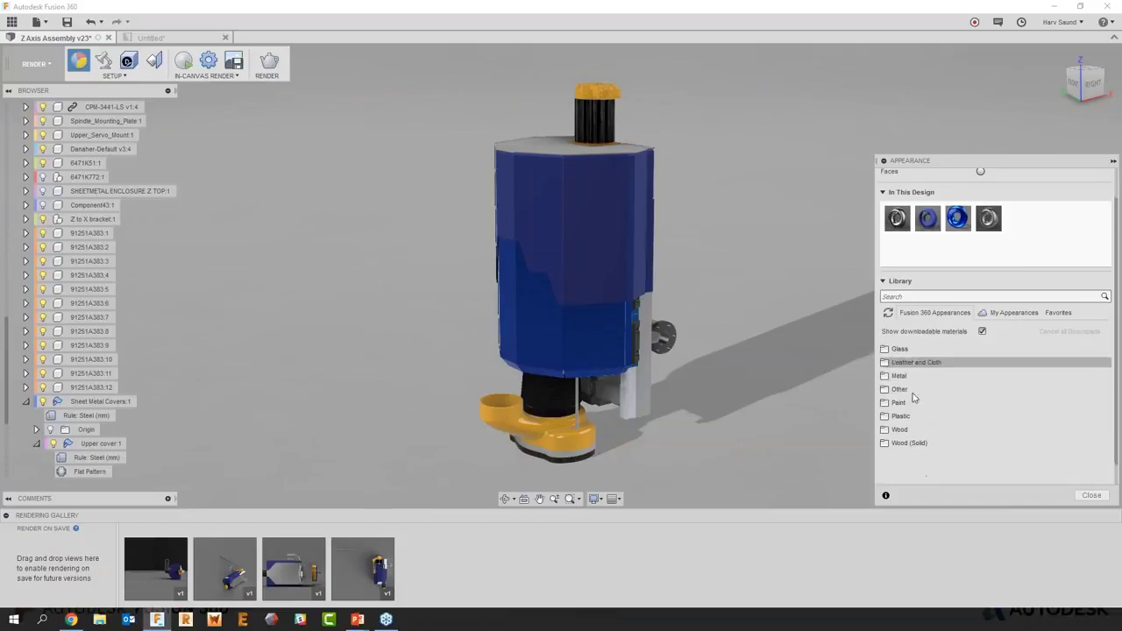
pyautogui.click(910, 377)
pyautogui.click(909, 403)
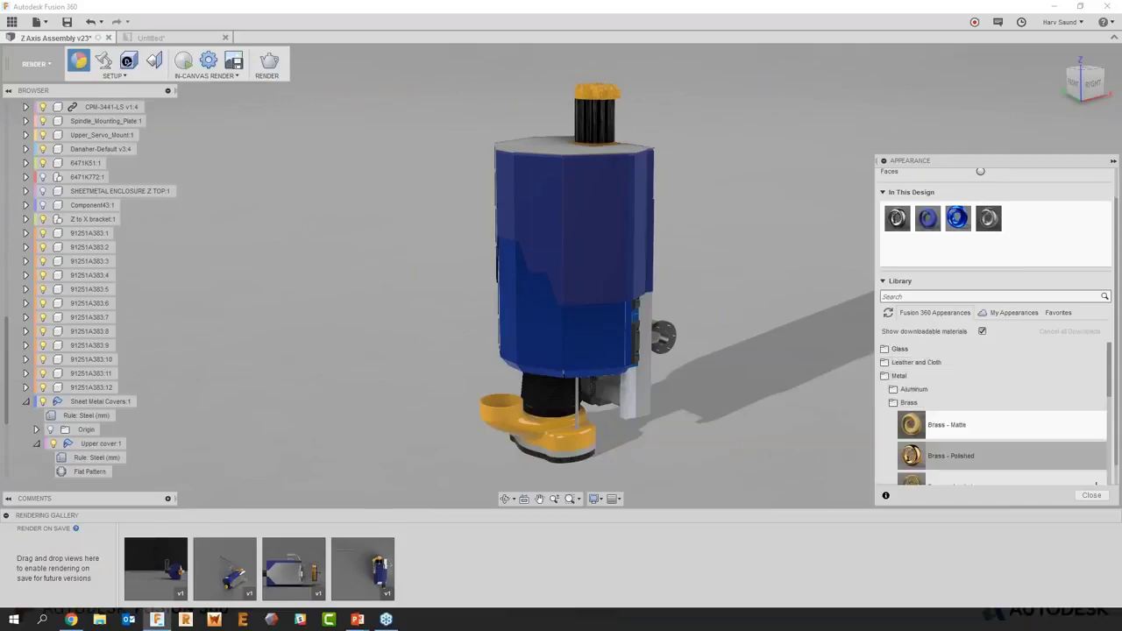
pyautogui.scroll(-1, 956, 430)
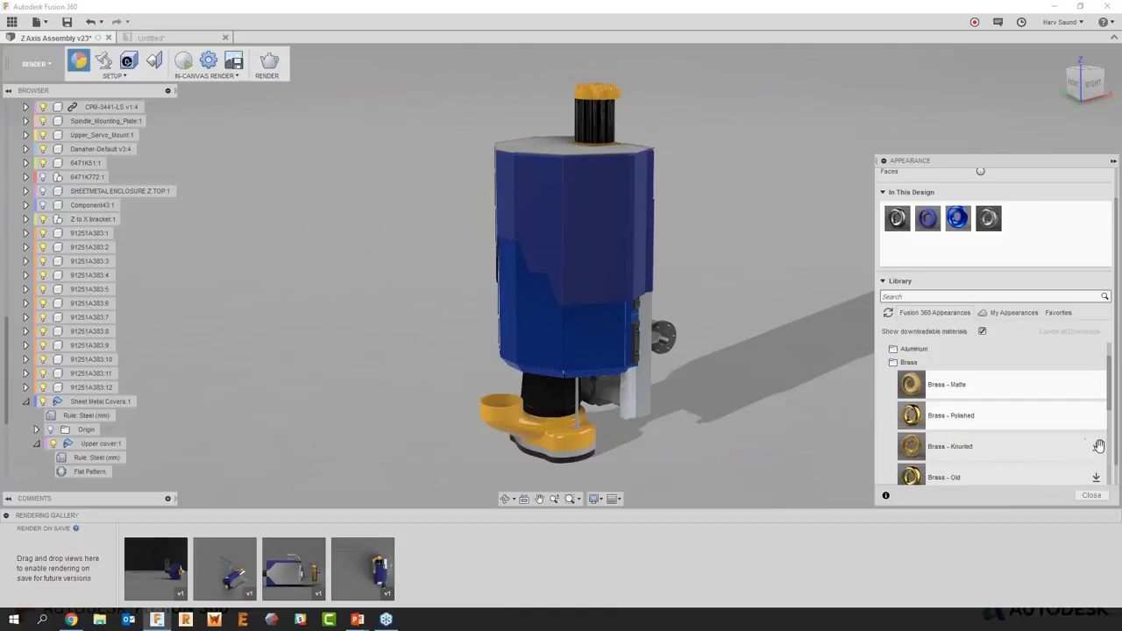
pyautogui.moveTo(952, 419); pyautogui.dragTo(560, 151)
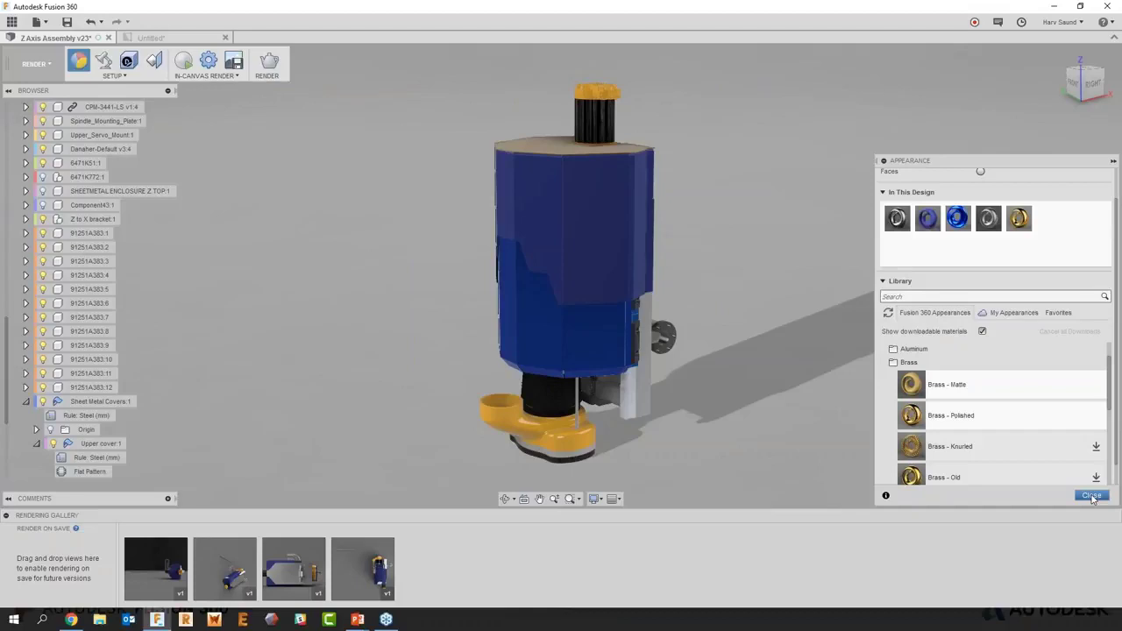
pyautogui.click(1091, 496)
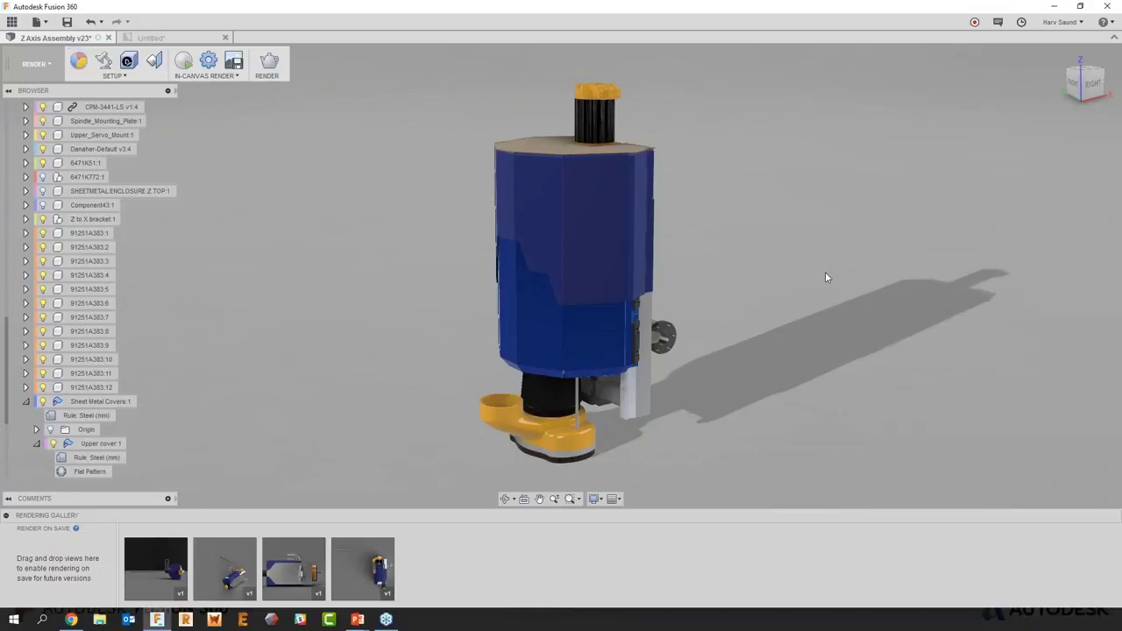
# Browse the environment library in the scene settings and turn on ground reflections
pyautogui.click(103, 60)
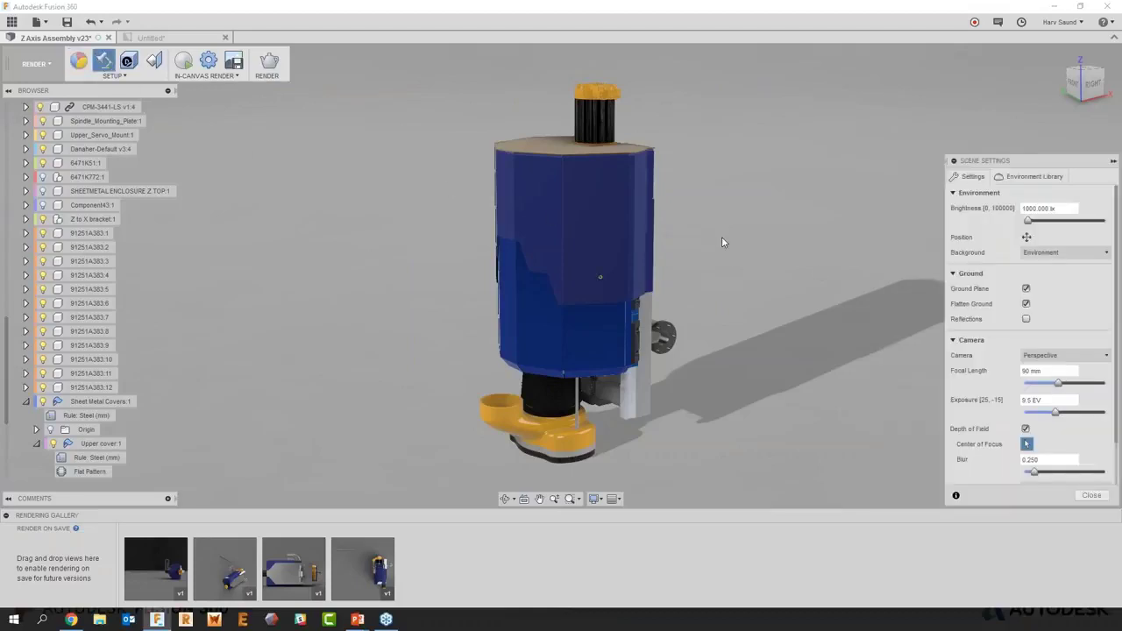
pyautogui.click(1052, 178)
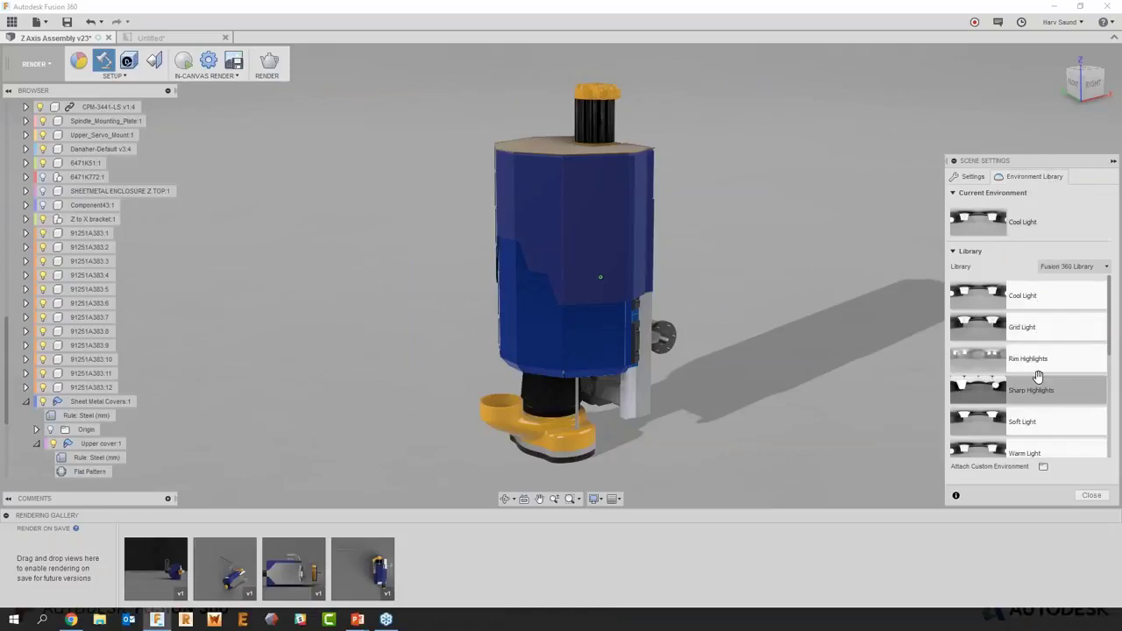
pyautogui.scroll(-4, 1038, 382)
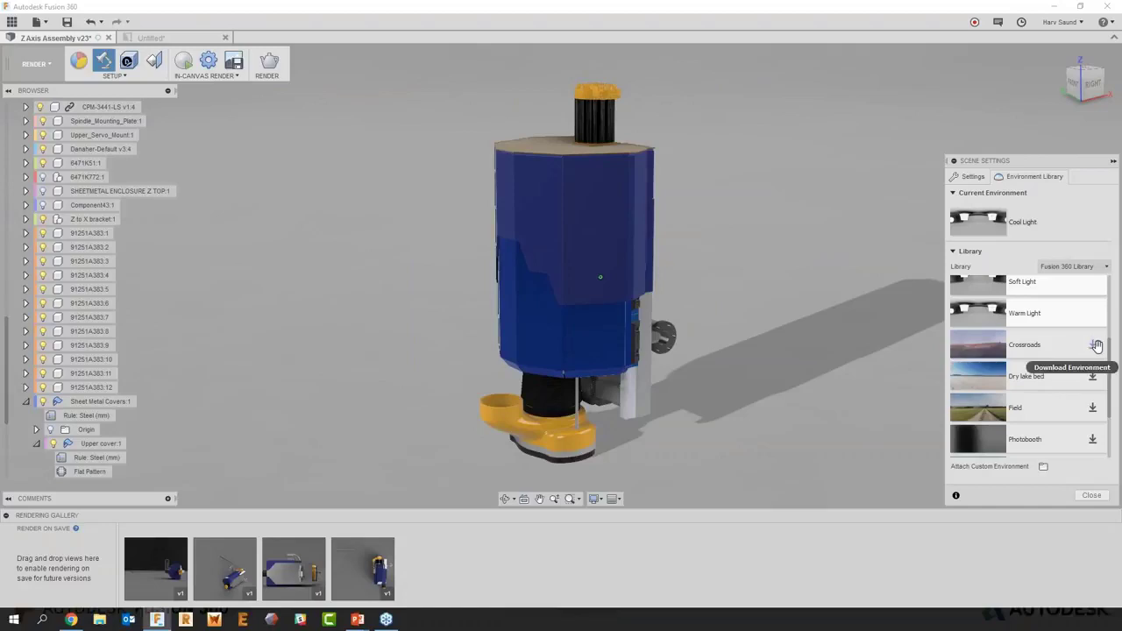
pyautogui.scroll(5, 1021, 320)
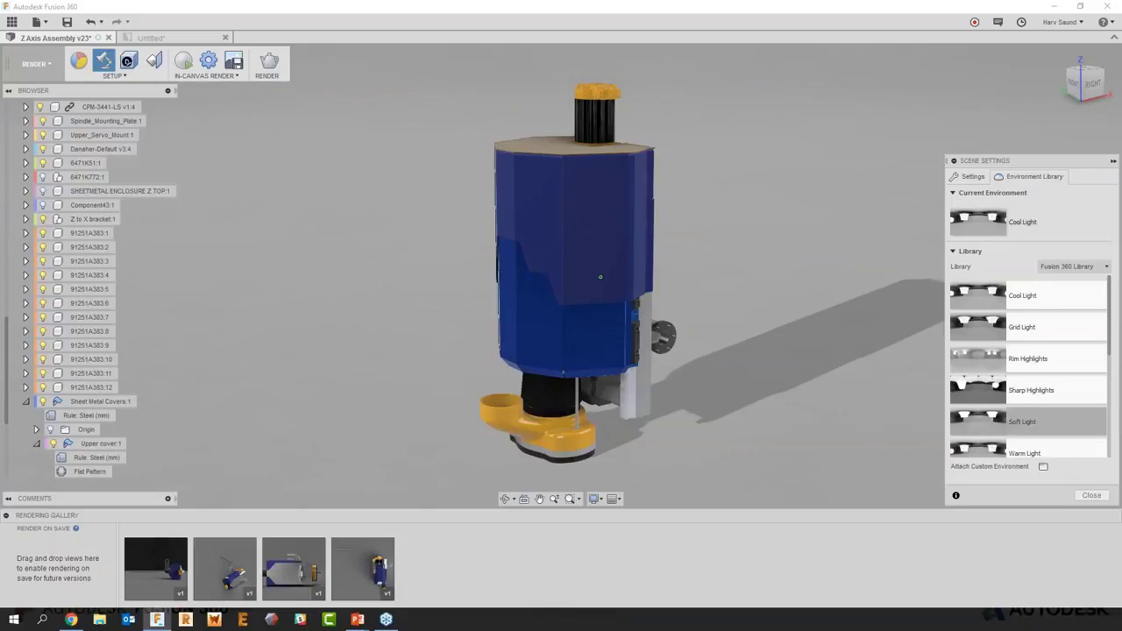
pyautogui.click(977, 177)
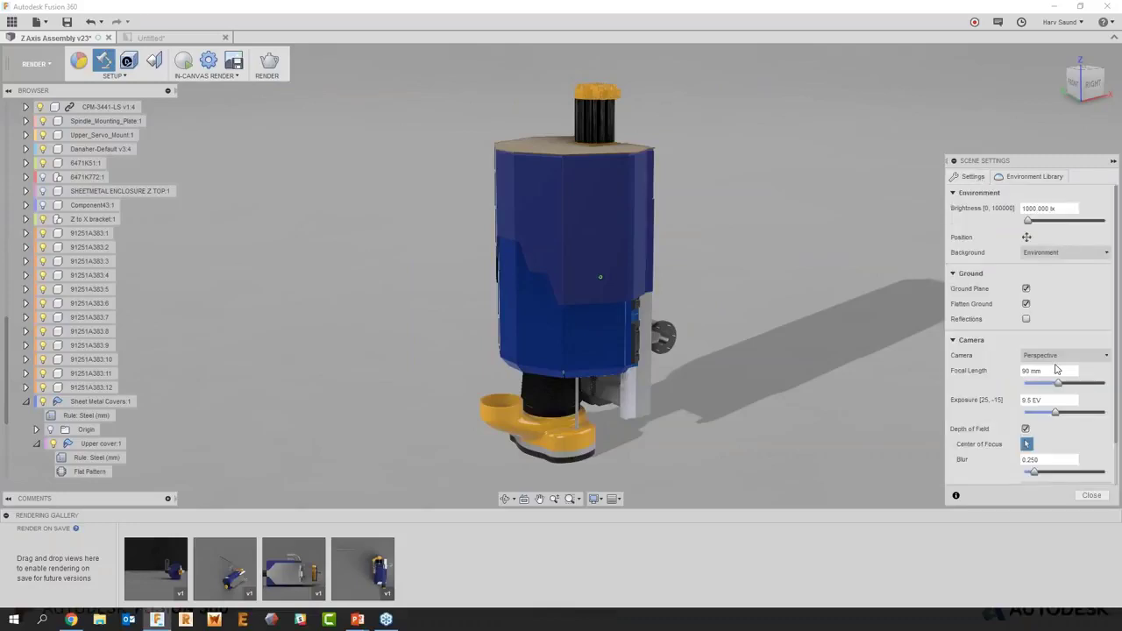
pyautogui.click(1028, 320)
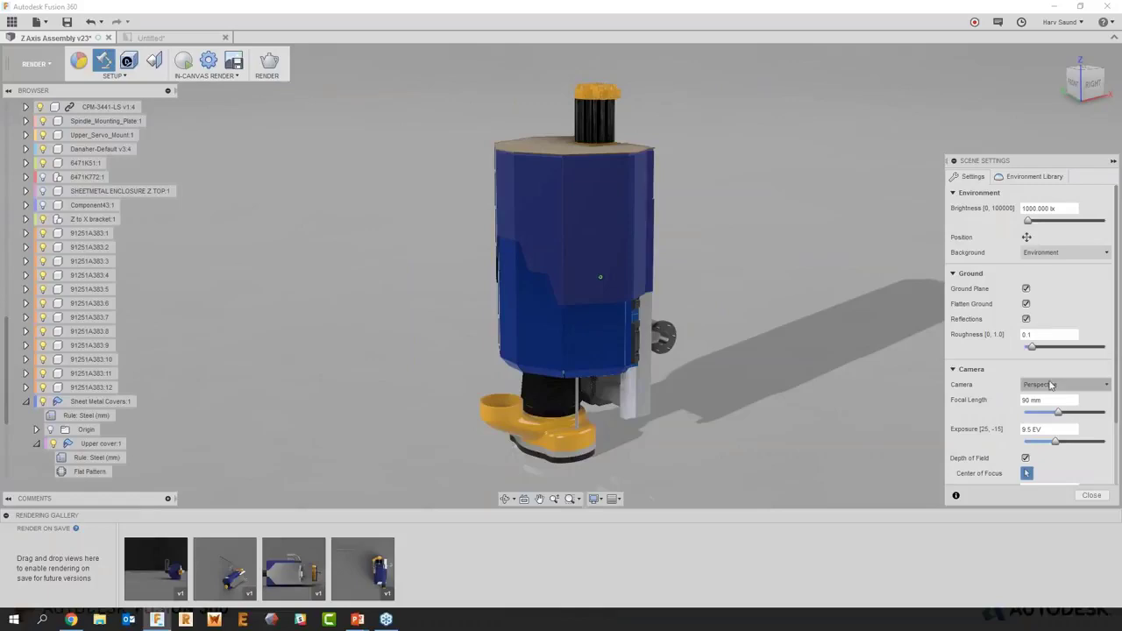
pyautogui.scroll(-2, 1033, 360)
pyautogui.click(1027, 397)
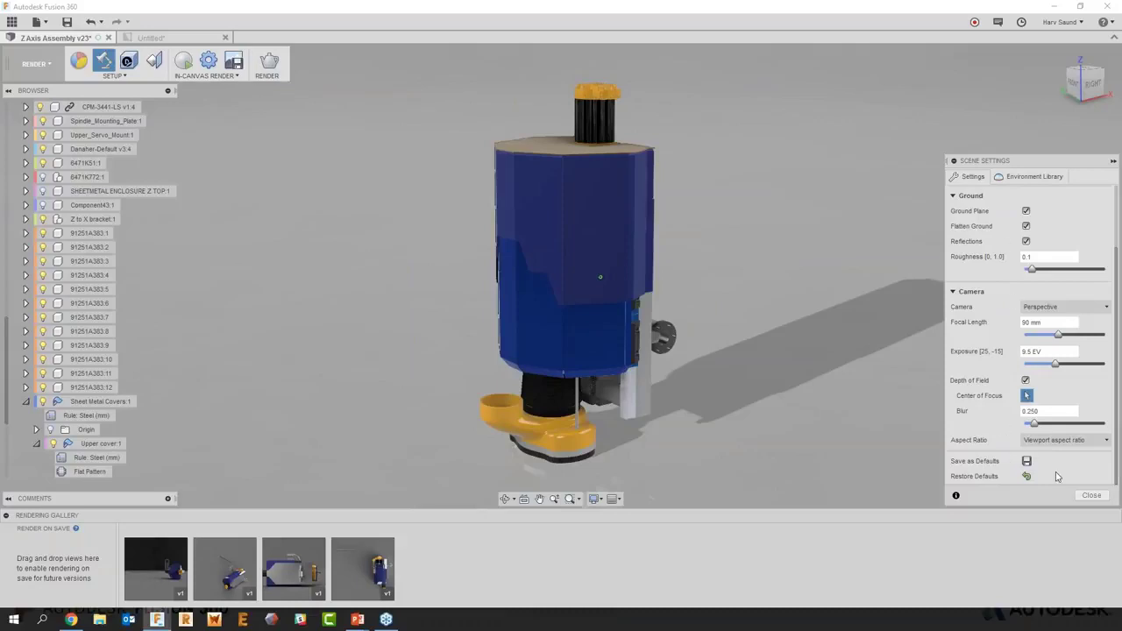
pyautogui.click(1090, 496)
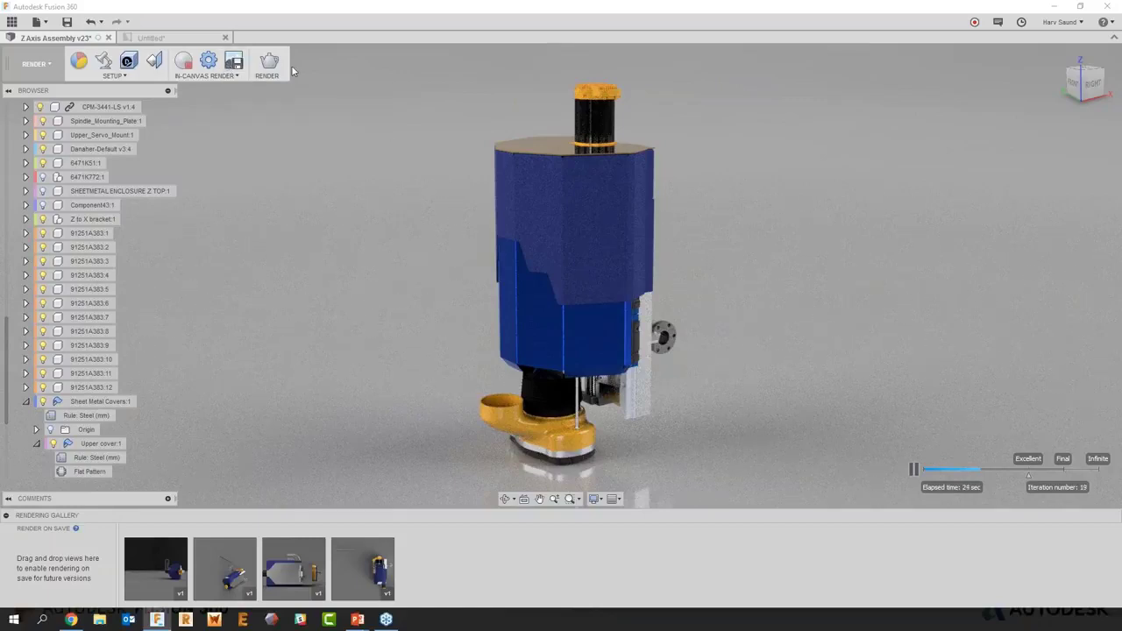
# Pause the in-canvas render and compare the local and cloud renderer options in the render settings without starting a render
pyautogui.click(914, 469)
pyautogui.click(266, 61)
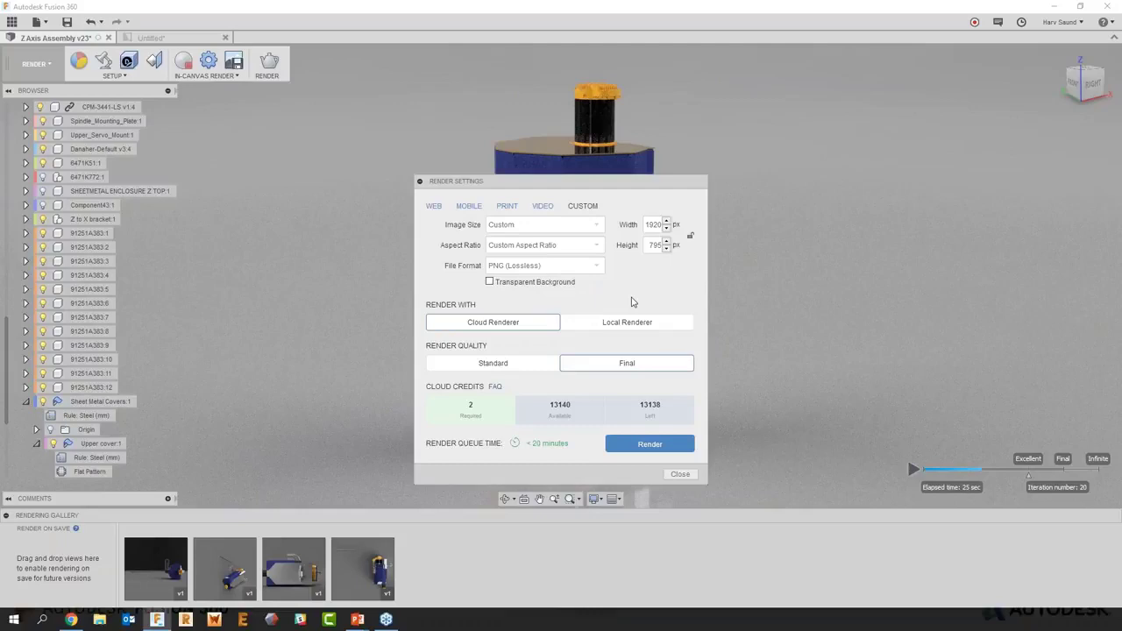
pyautogui.click(644, 324)
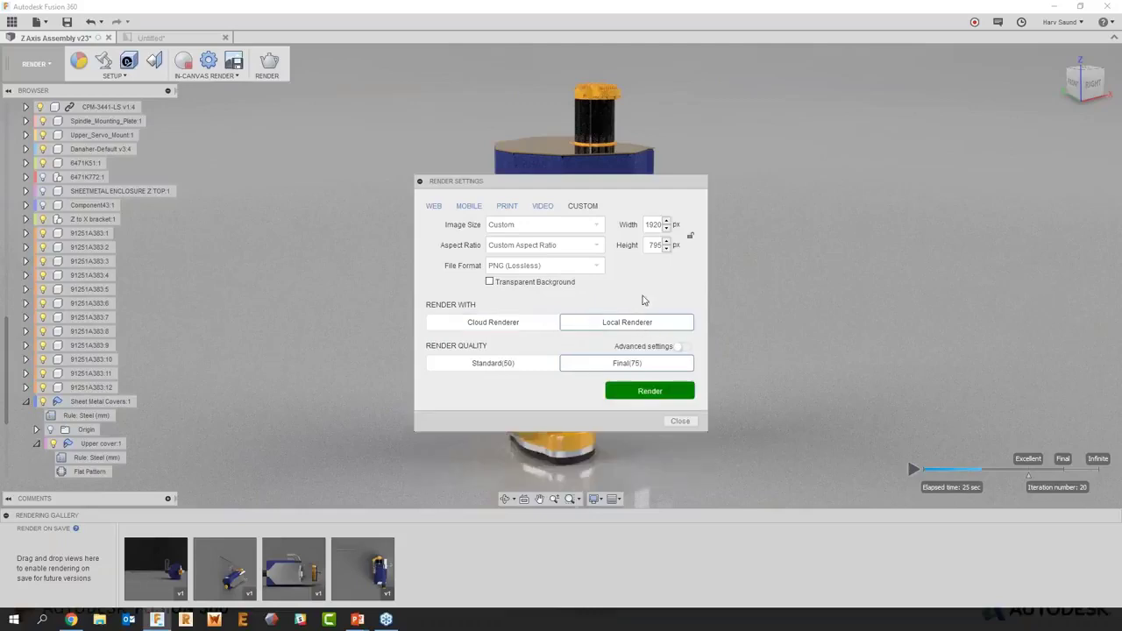
pyautogui.click(542, 327)
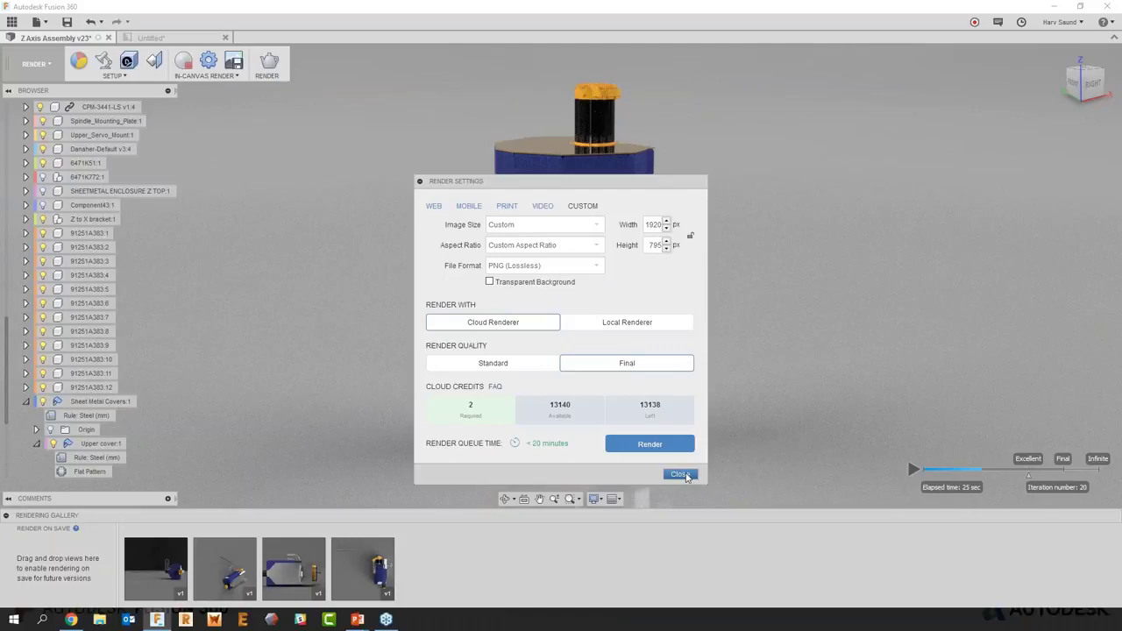
pyautogui.click(682, 475)
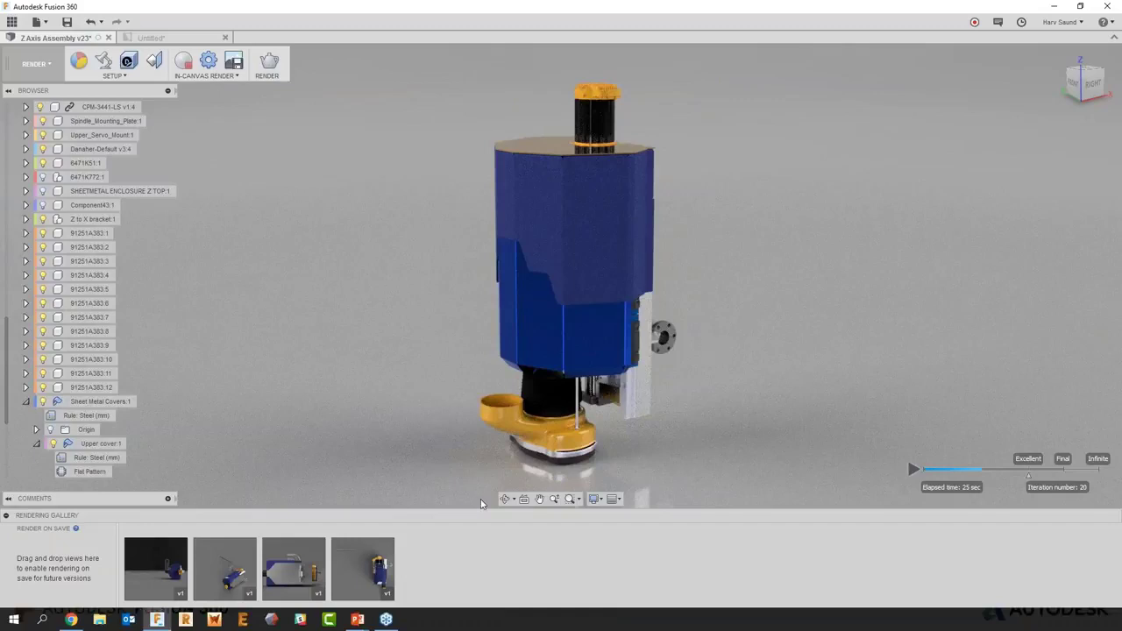
# Switch to the rendered Z Axis Assembly v23 window and change it to the Model workspace
pyautogui.moveTo(356, 618)
pyautogui.click(389, 602)
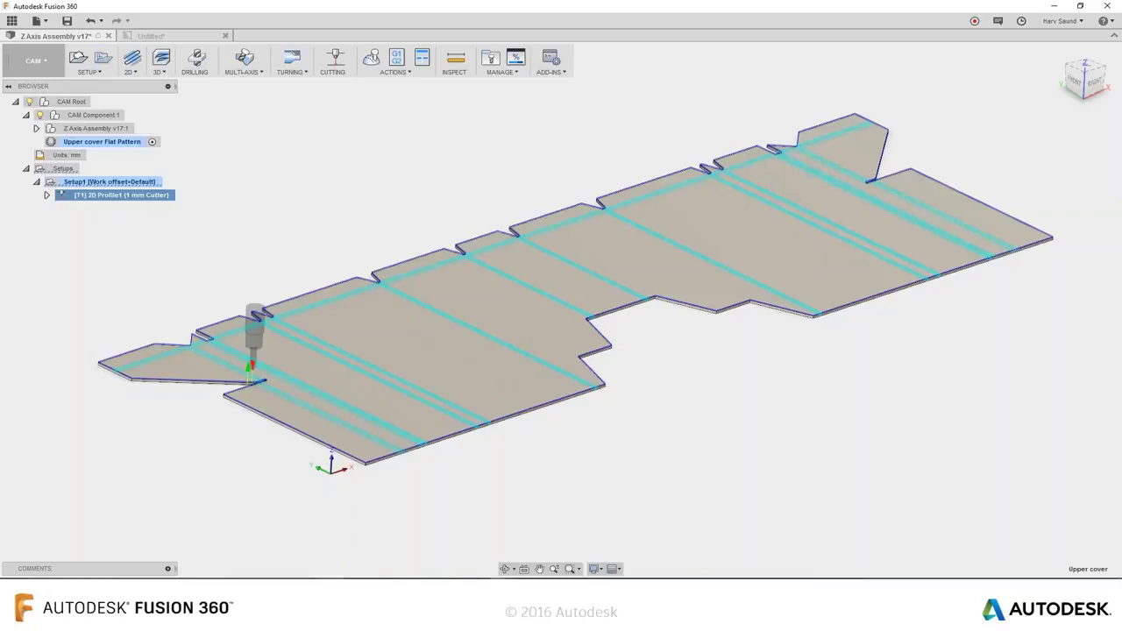
pyautogui.press('super+Tab')
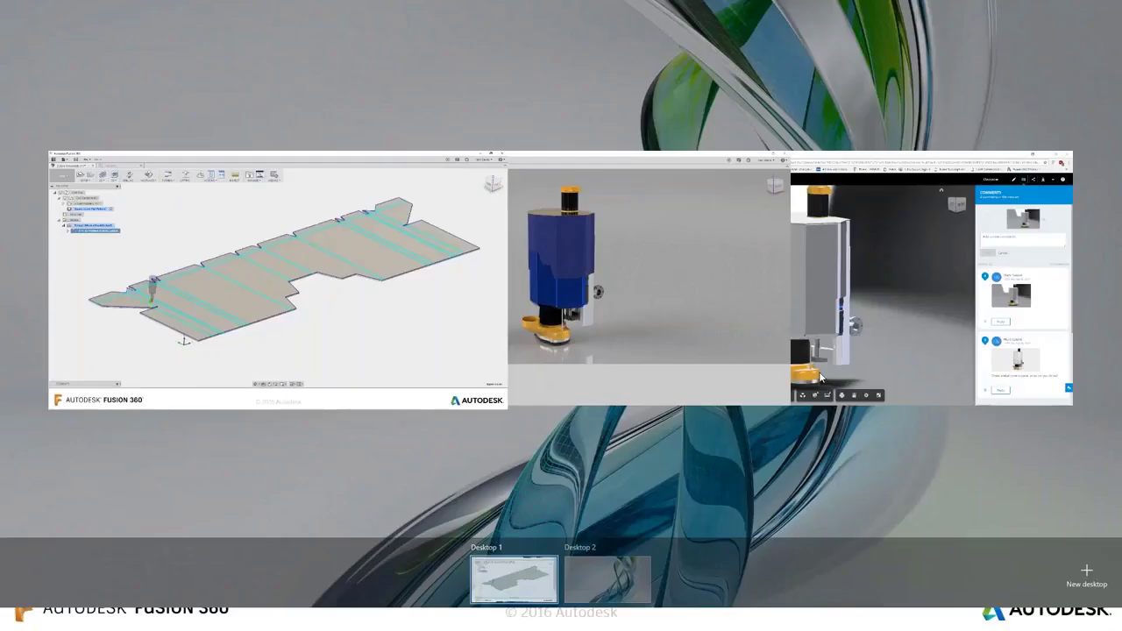
pyautogui.click(677, 230)
pyautogui.click(35, 64)
pyautogui.click(33, 93)
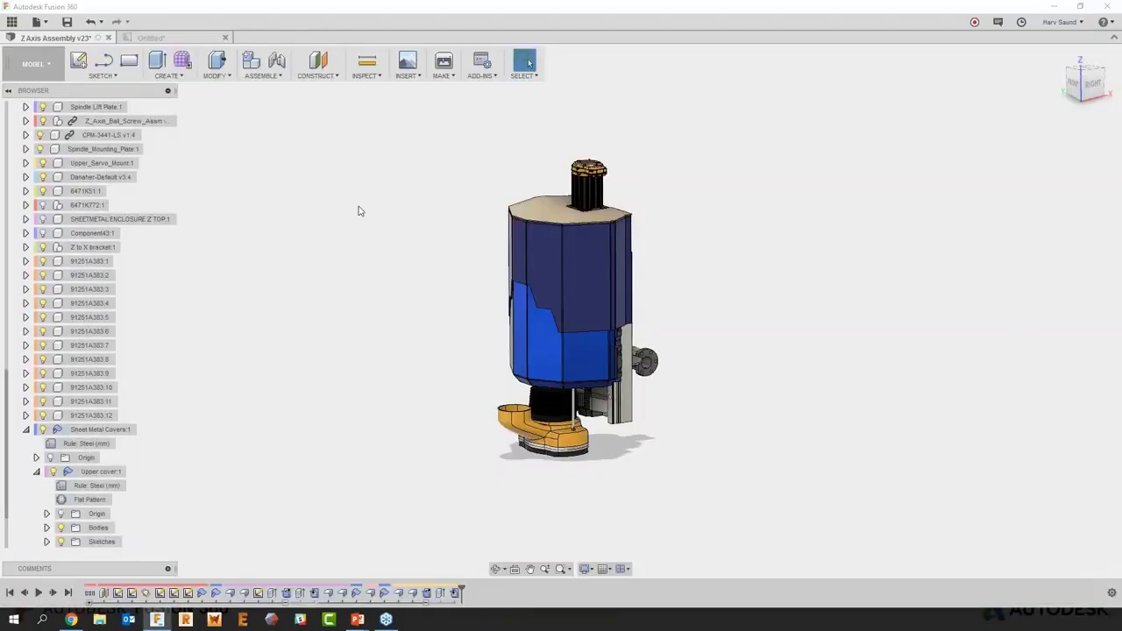
pyautogui.scroll(4, 521, 307)
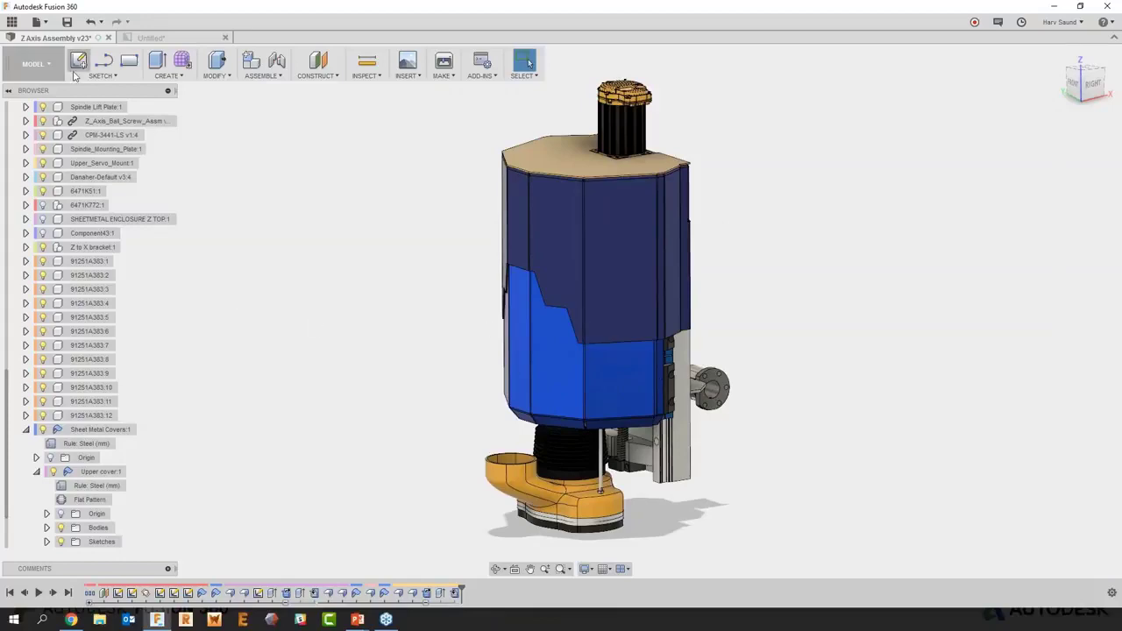
# Switch to the CAM workspace and activate the upper cover's flat pattern under the CAM component
pyautogui.click(35, 63)
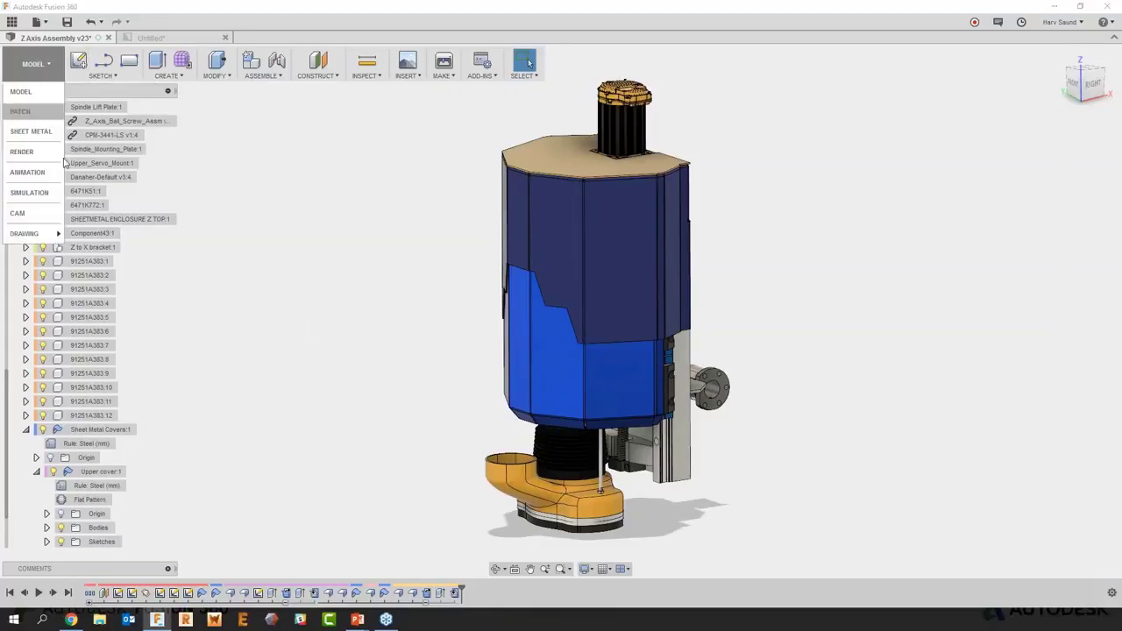
pyautogui.click(51, 214)
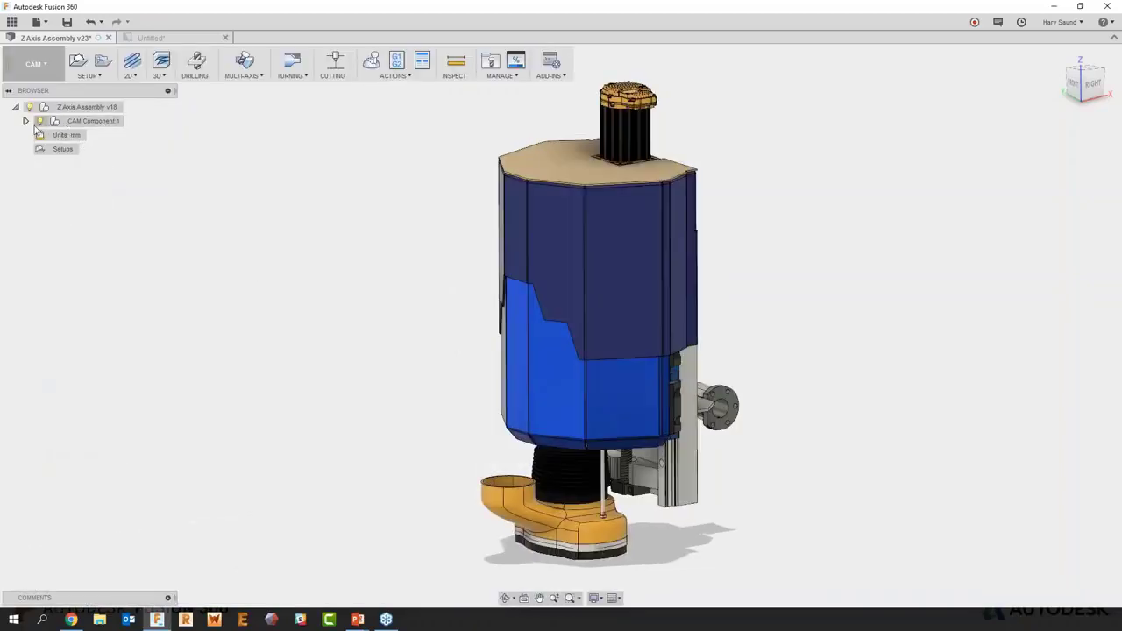
pyautogui.click(25, 121)
pyautogui.click(109, 140)
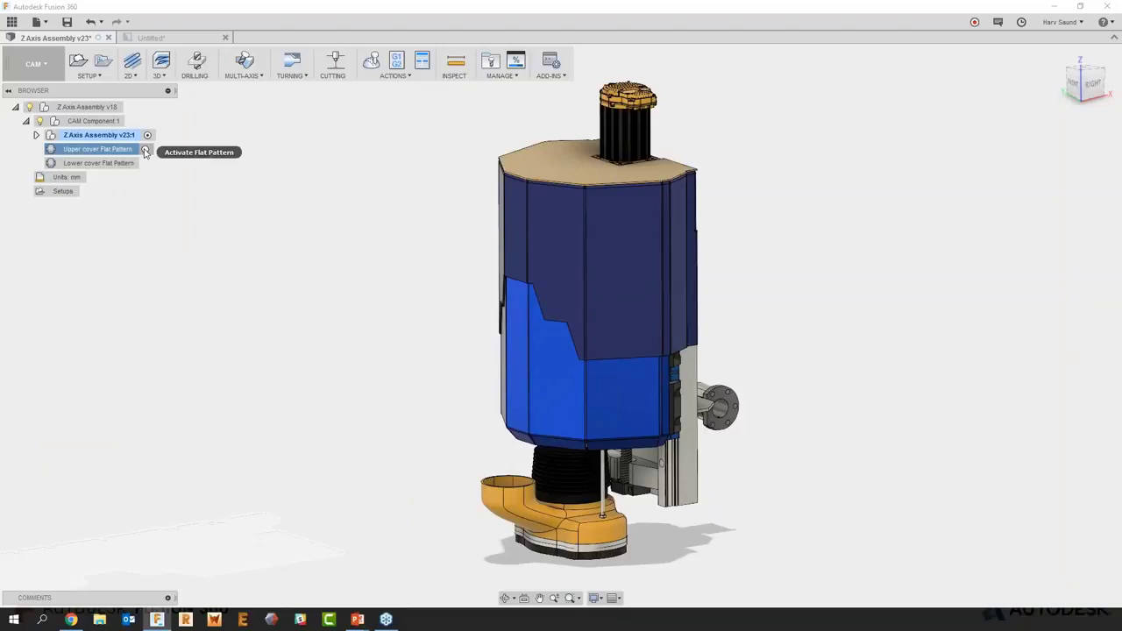
pyautogui.click(145, 152)
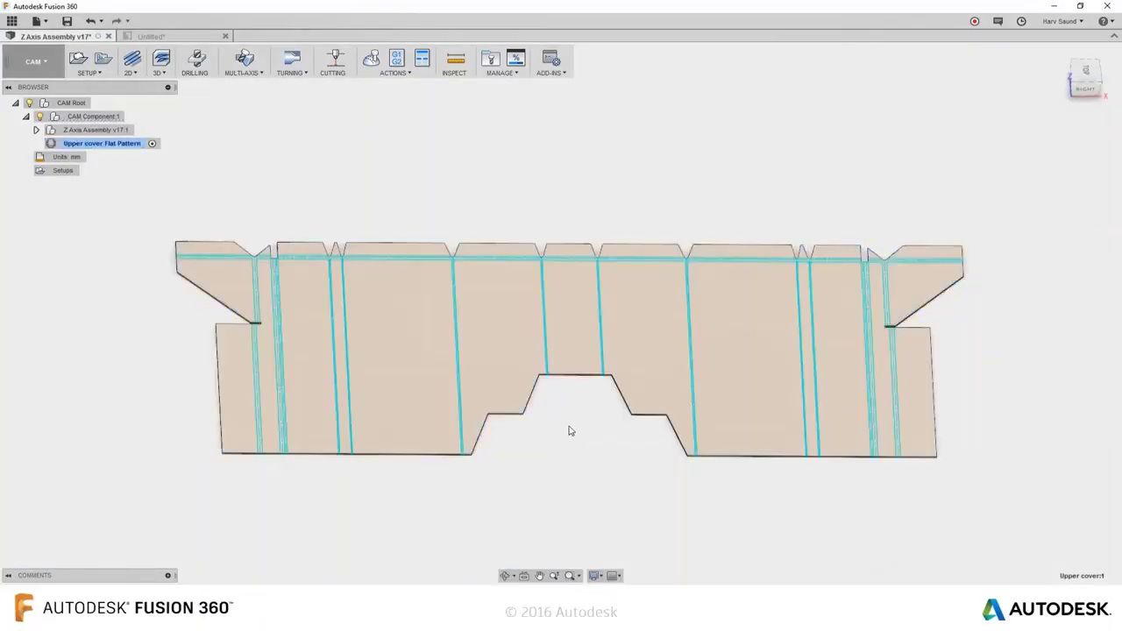
# Create a Cutting setup for the upper cover flat pattern with its origin at the stock box's minimum X and Y corner
pyautogui.scroll(-2, 569, 430)
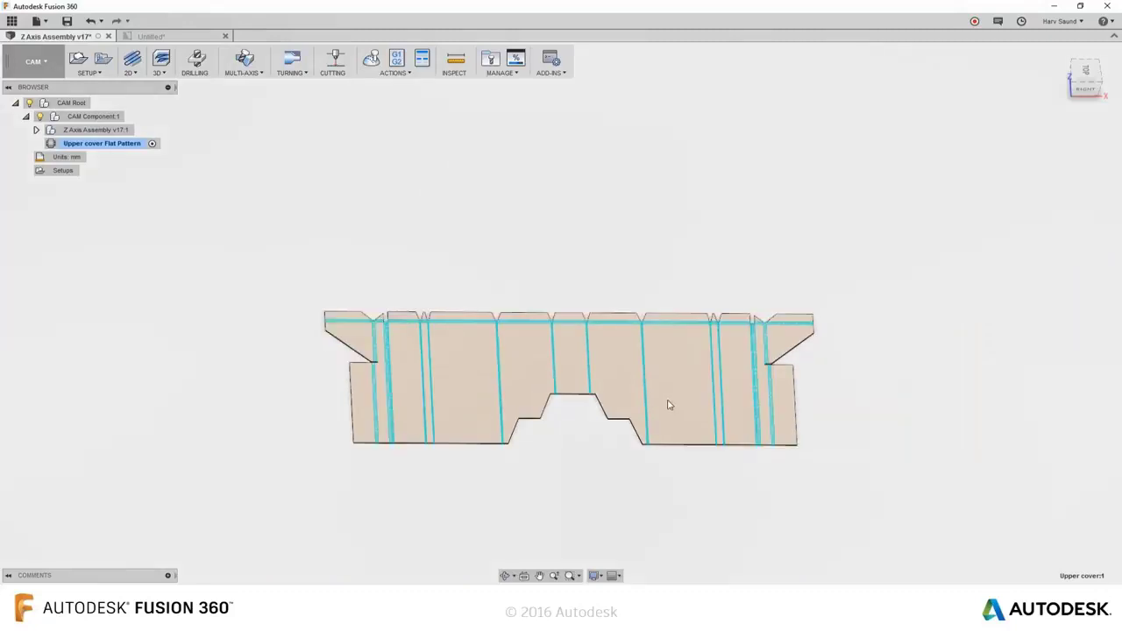
pyautogui.click(78, 59)
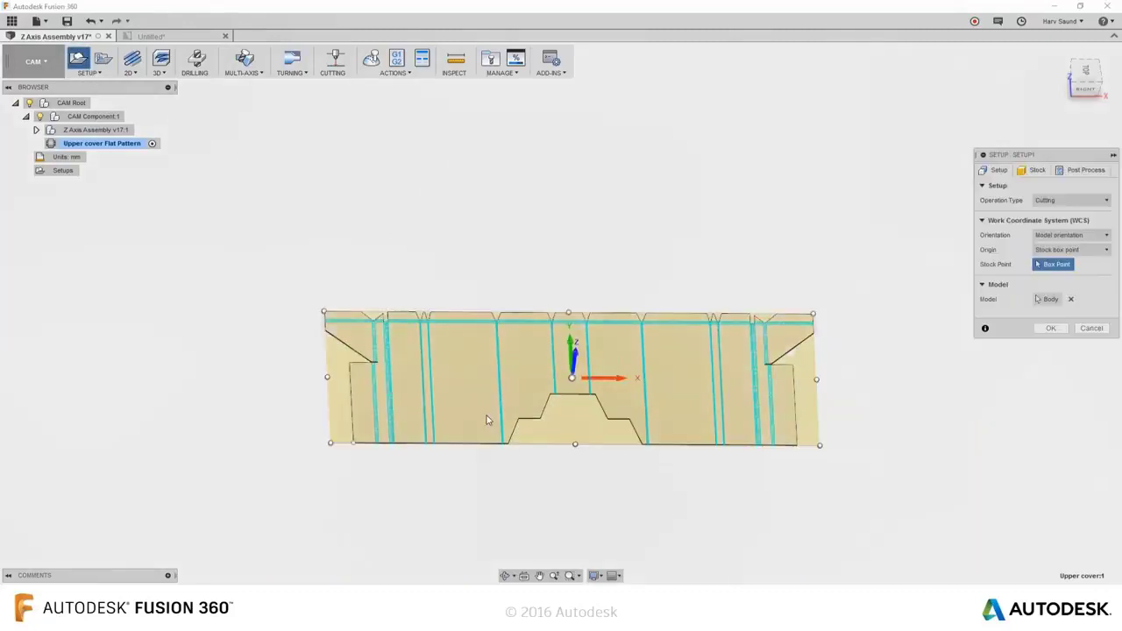
pyautogui.keyDown('shift'); pyautogui.moveTo(613, 494); pyautogui.dragTo(642, 464, button='middle'); pyautogui.keyUp('shift')
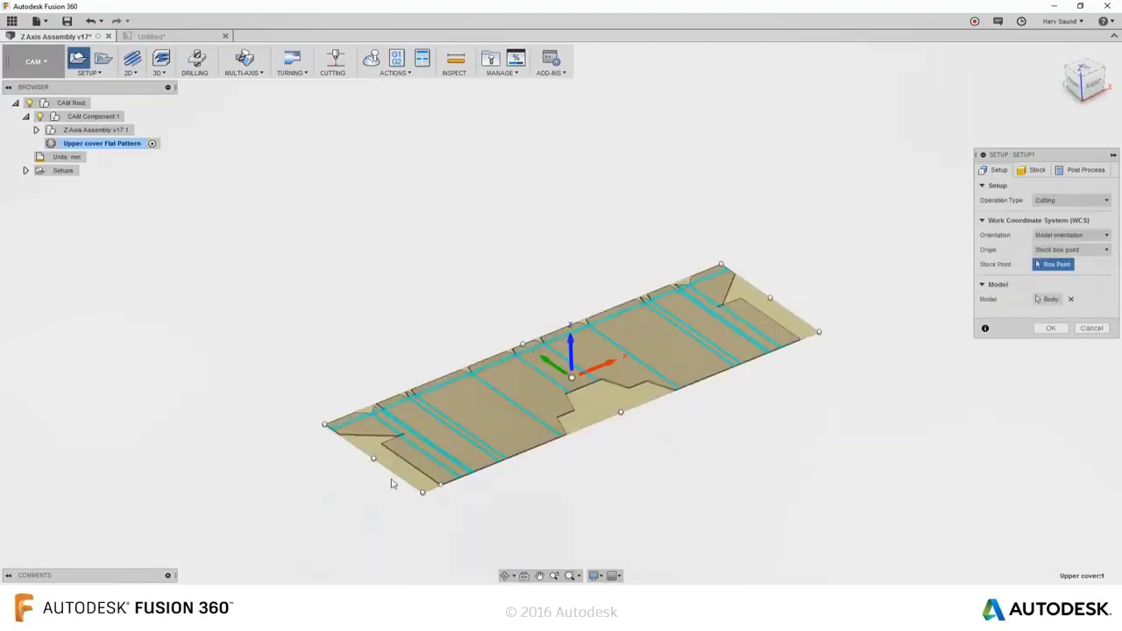
pyautogui.click(327, 426)
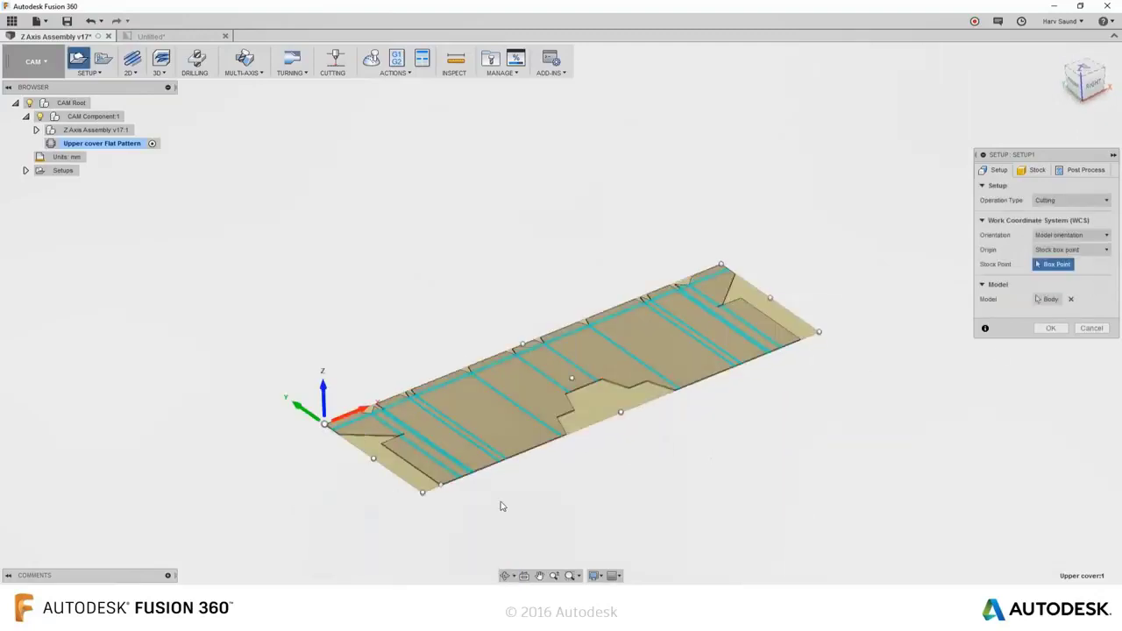
pyautogui.click(424, 489)
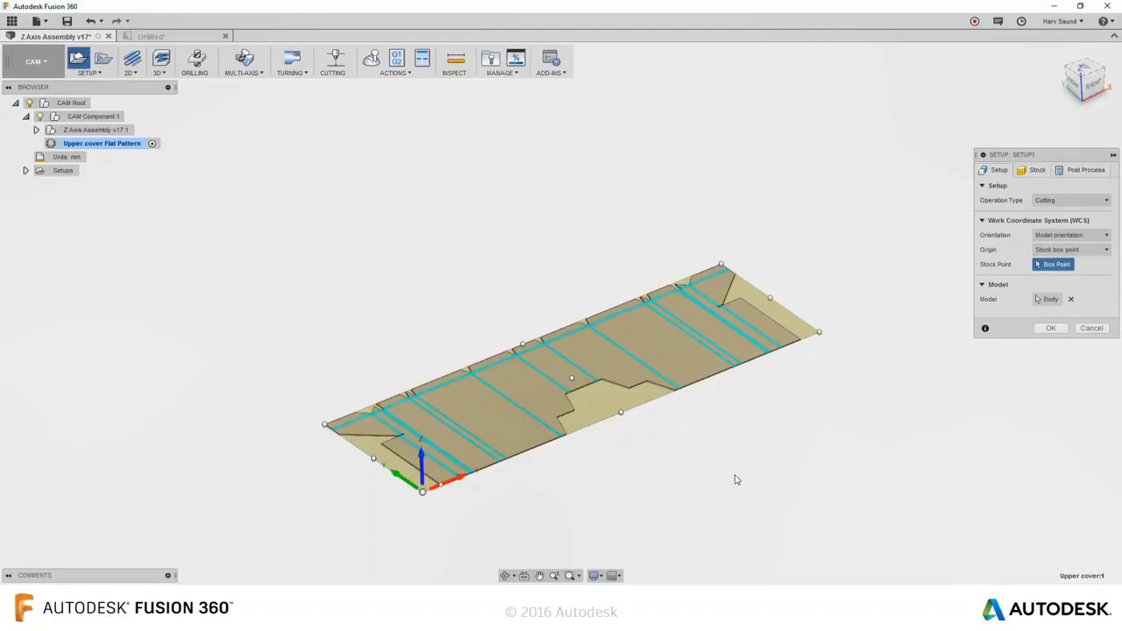
pyautogui.click(1051, 328)
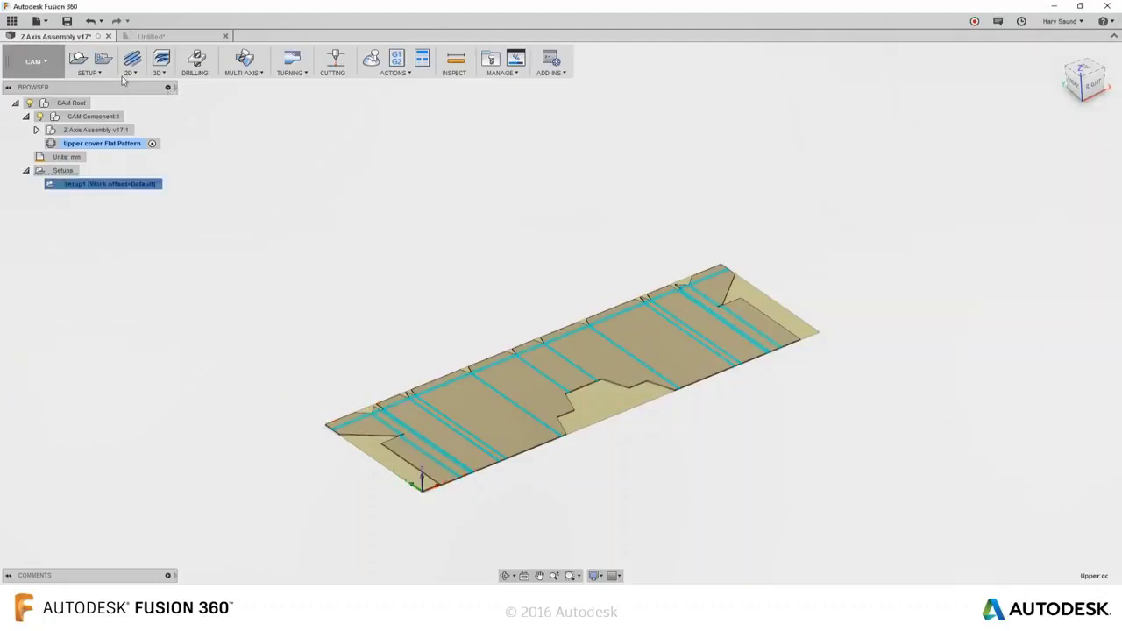
# Start a 2D Profile cutting operation using the Ø1 mm waterjet tool from the local Profile tools library
pyautogui.click(332, 59)
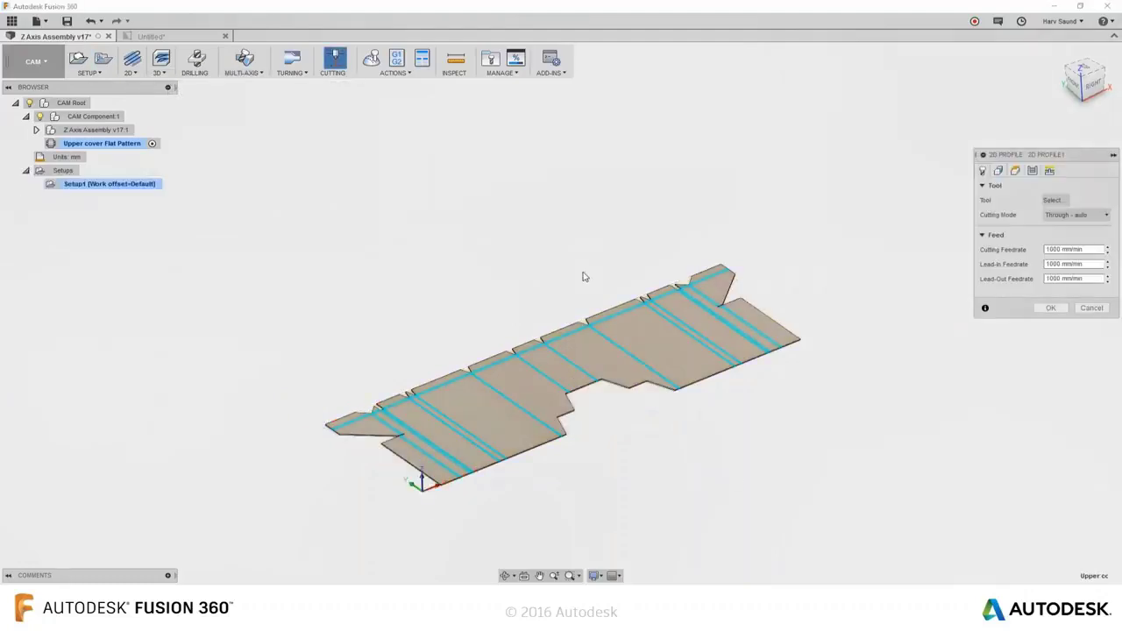
pyautogui.click(1058, 200)
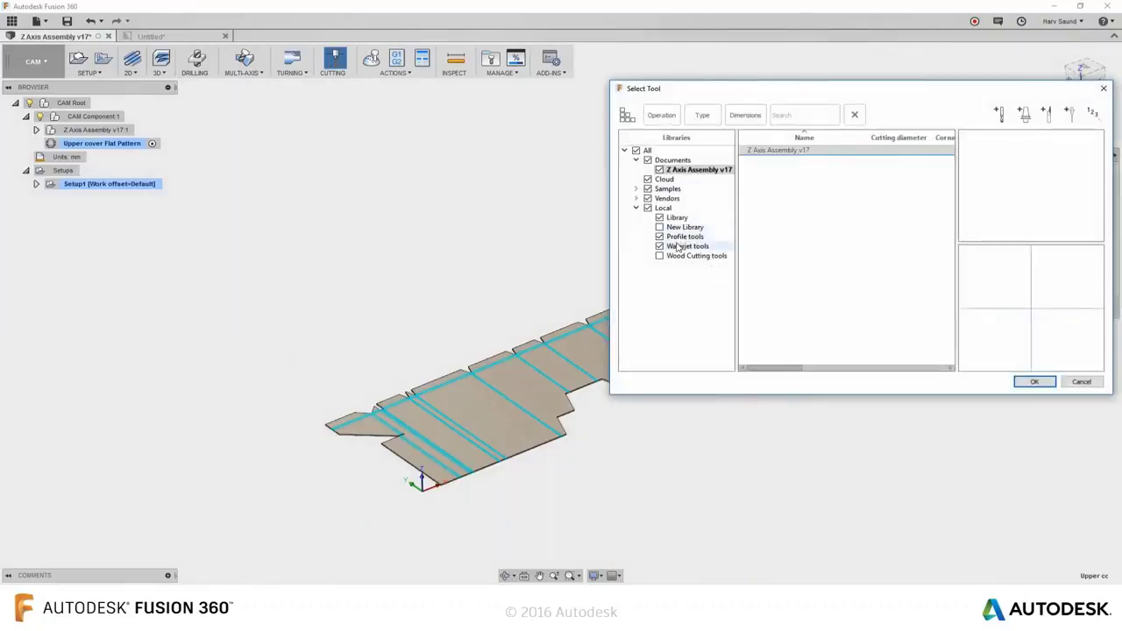
pyautogui.click(682, 237)
pyautogui.click(820, 165)
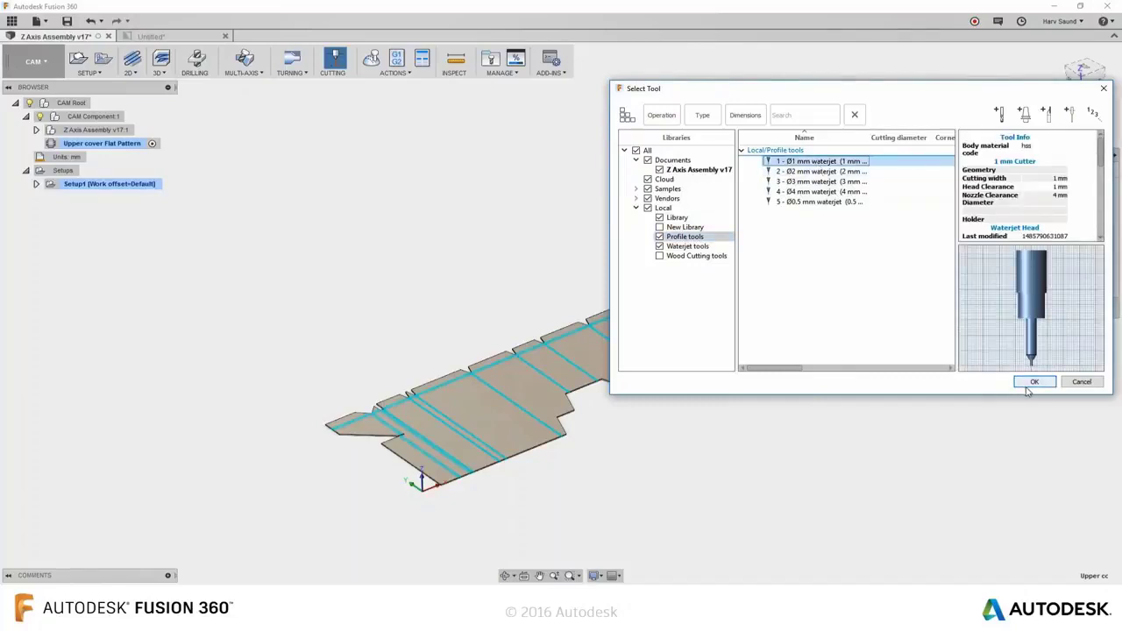
pyautogui.click(1031, 384)
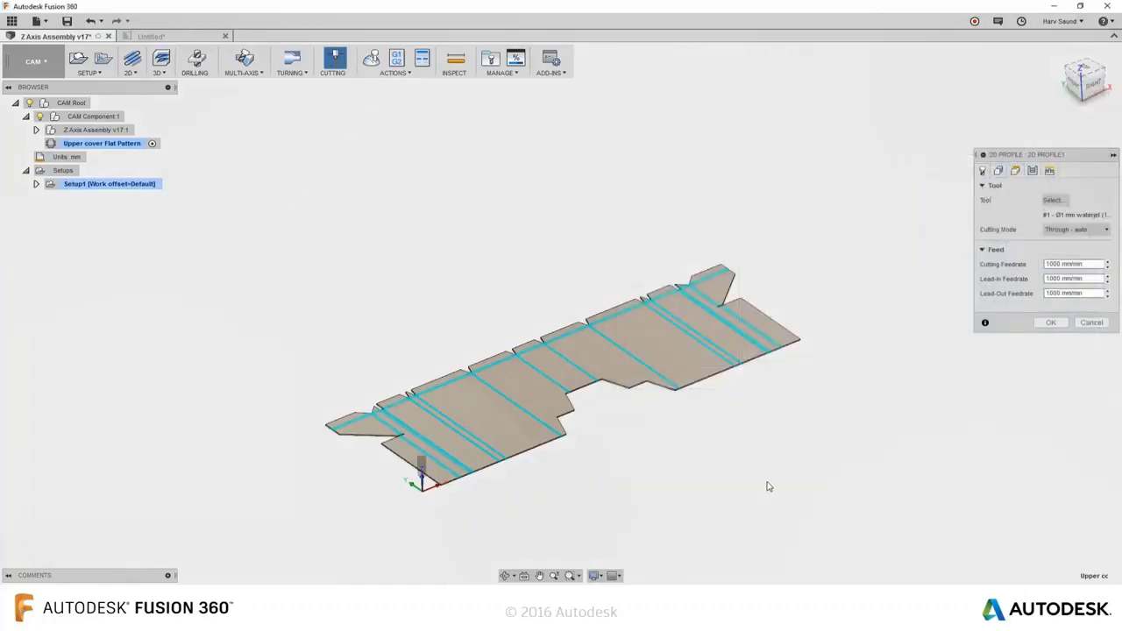
# Select the flat pattern's outer contour as the cutting geometry and generate the 2D Profile toolpath
pyautogui.click(998, 170)
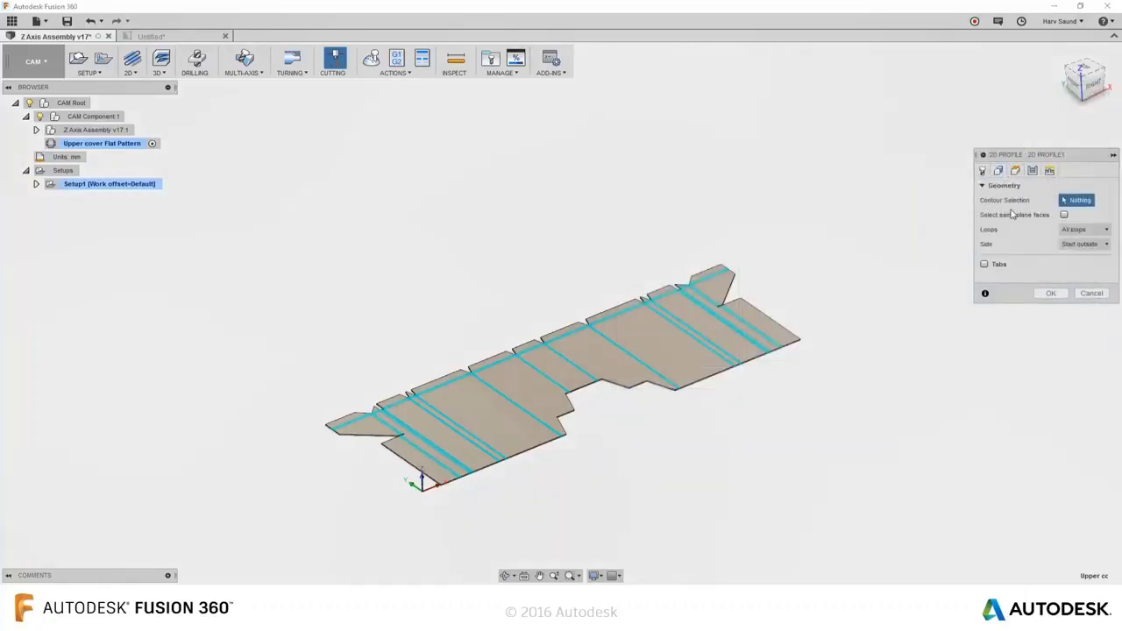
pyautogui.click(783, 327)
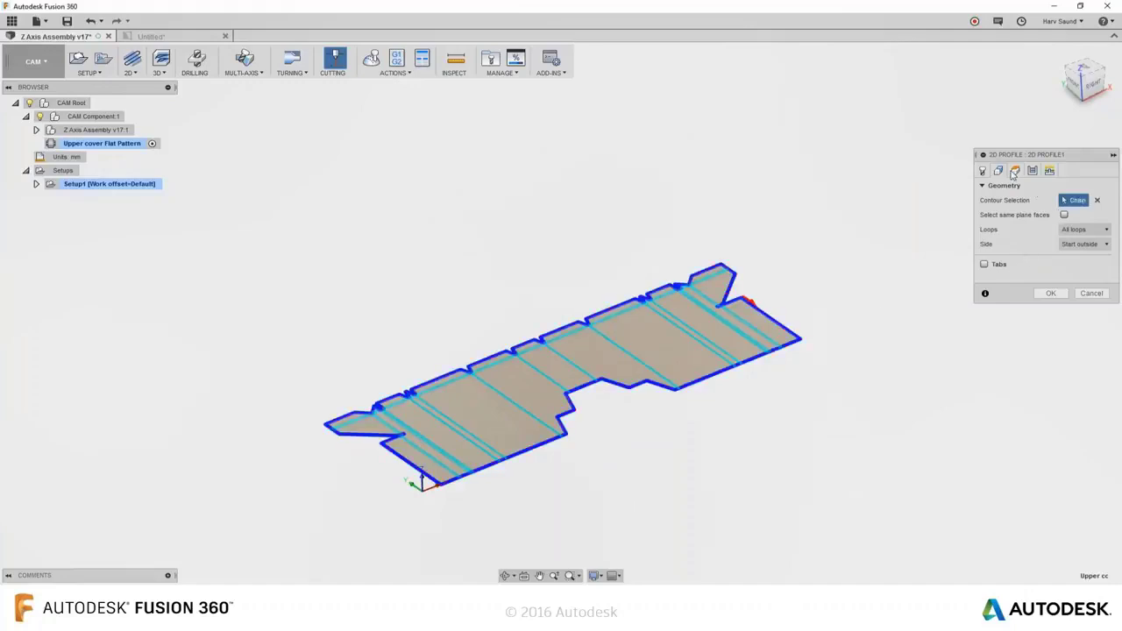
pyautogui.click(1049, 294)
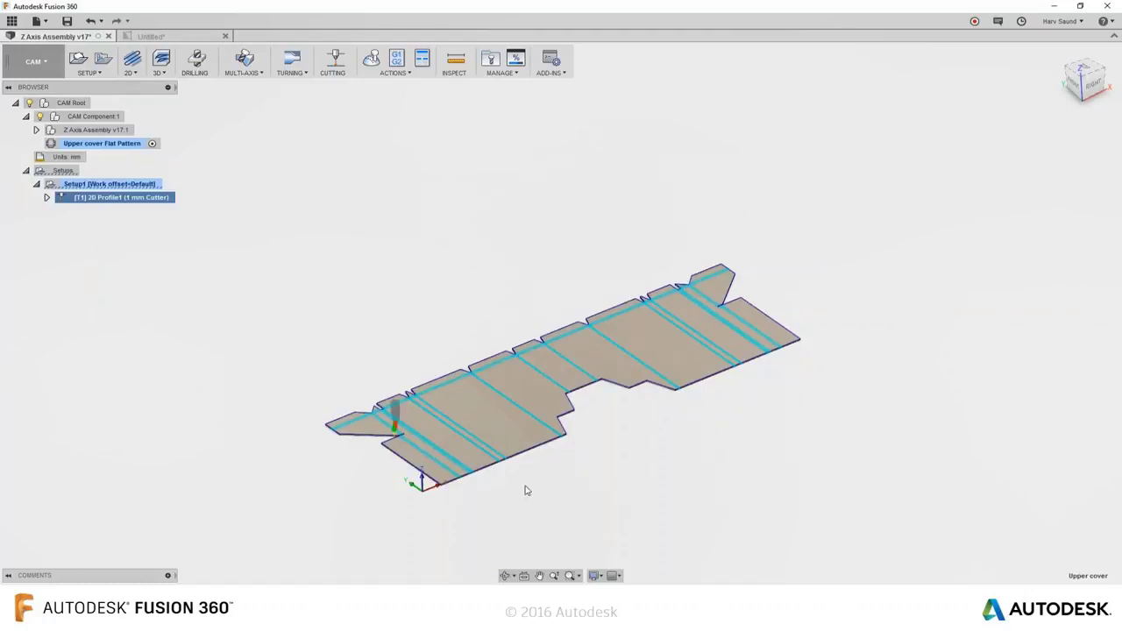
# Simulate the 2D Profile cut at increased playback speed with stock shown and the toolpath mode set to Tail
pyautogui.scroll(2, 522, 487)
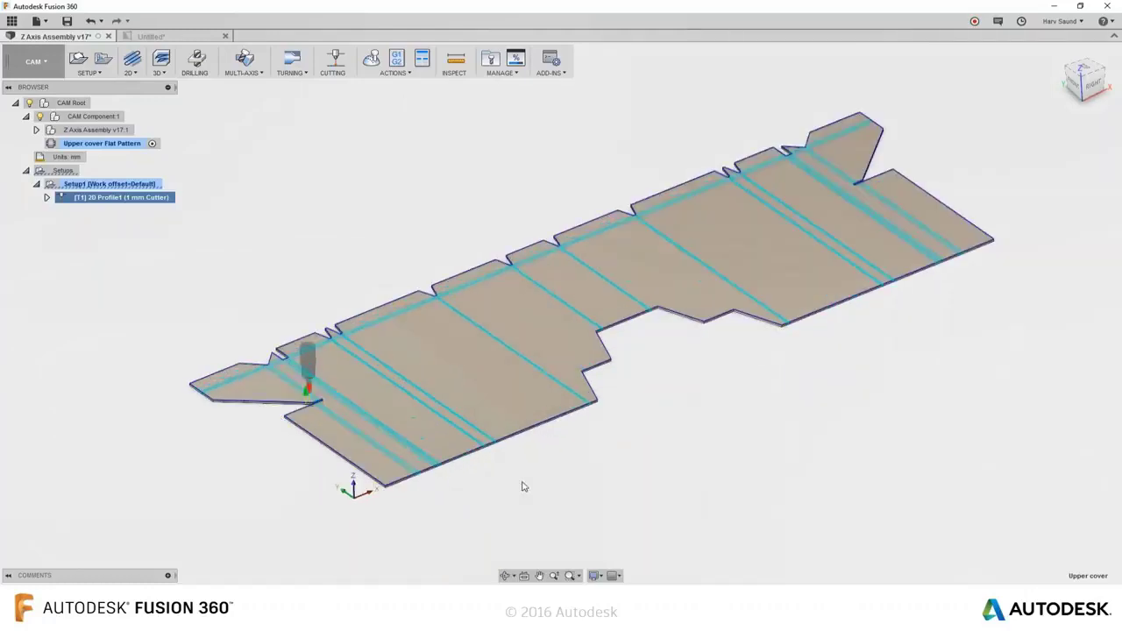
pyautogui.click(371, 63)
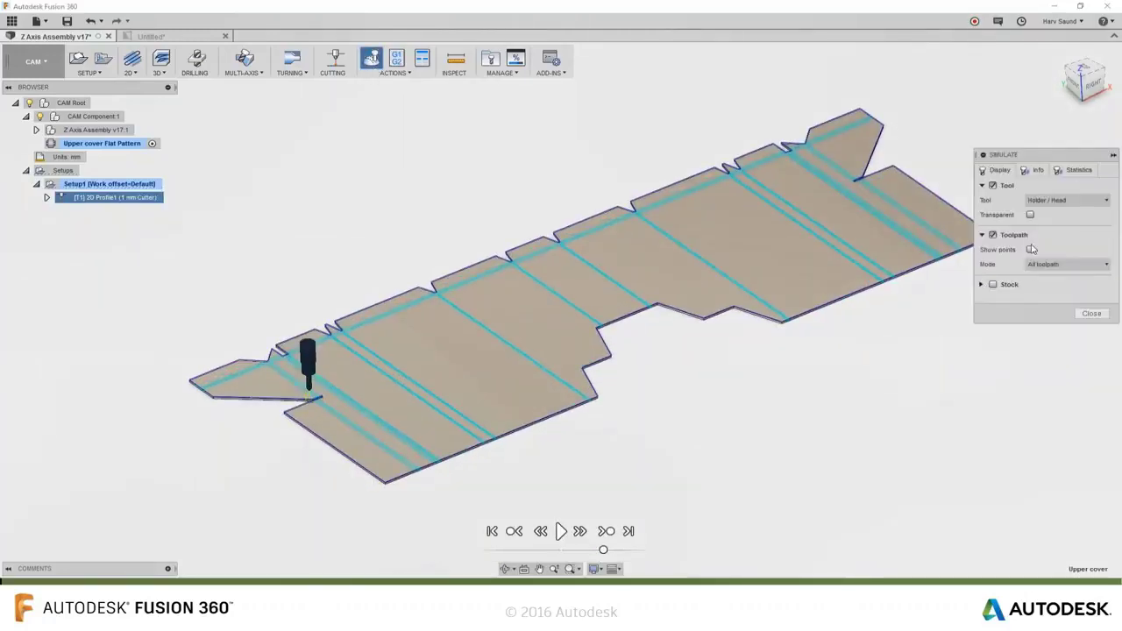
pyautogui.click(993, 284)
pyautogui.click(1071, 264)
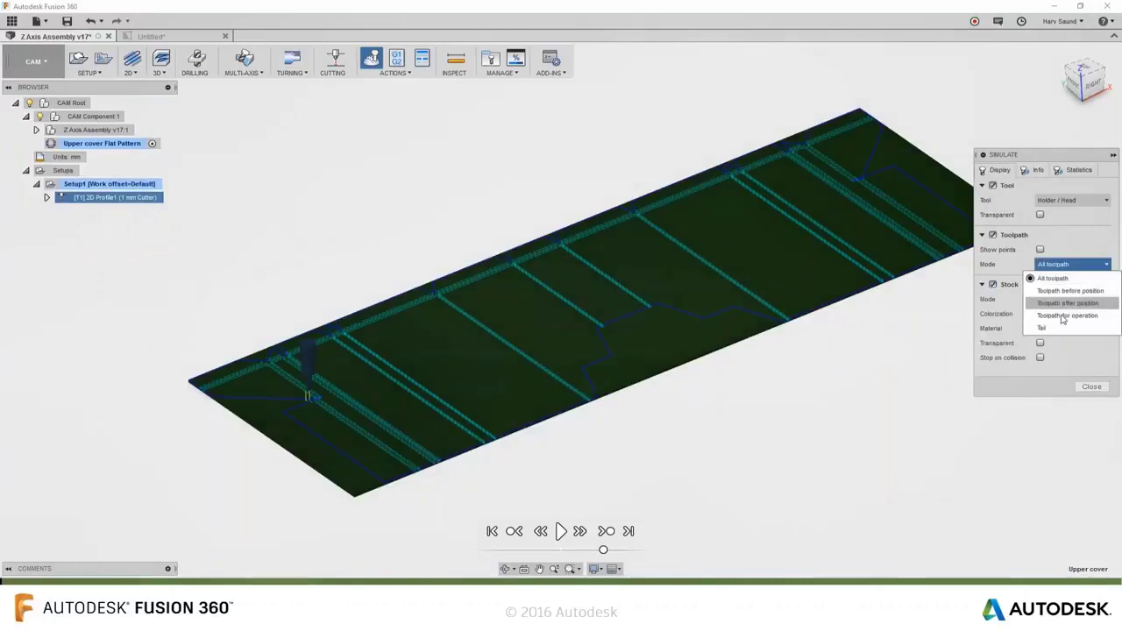
pyautogui.click(1043, 328)
pyautogui.moveTo(603, 549); pyautogui.dragTo(631, 550)
pyautogui.click(561, 531)
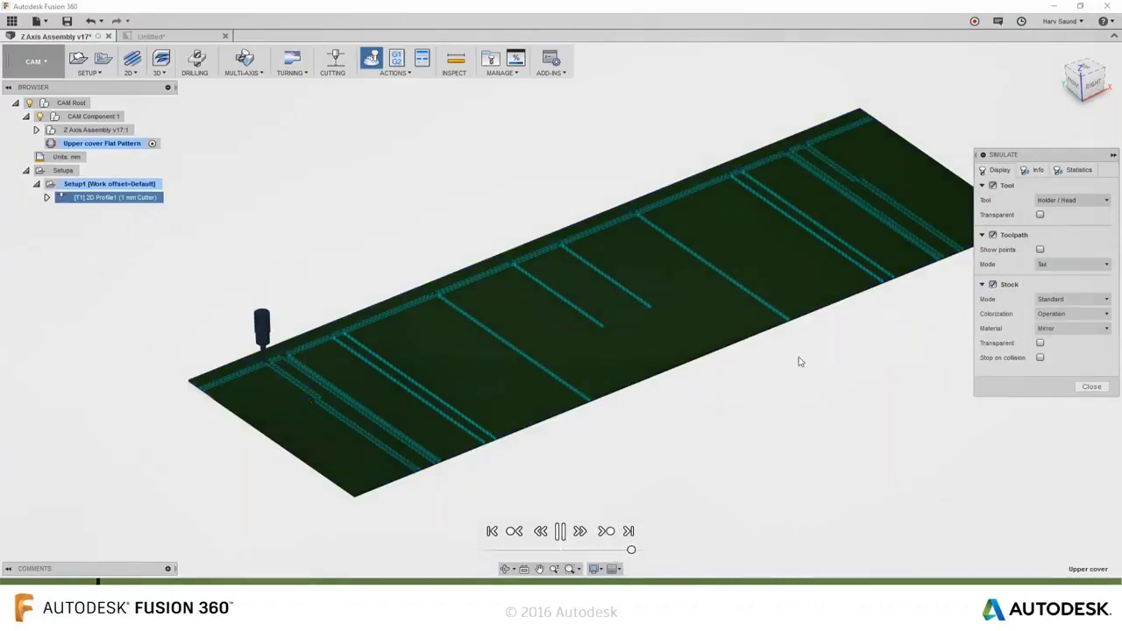
pyautogui.keyDown('shift'); pyautogui.moveTo(810, 350); pyautogui.dragTo(814, 397, button='middle'); pyautogui.keyUp('shift')
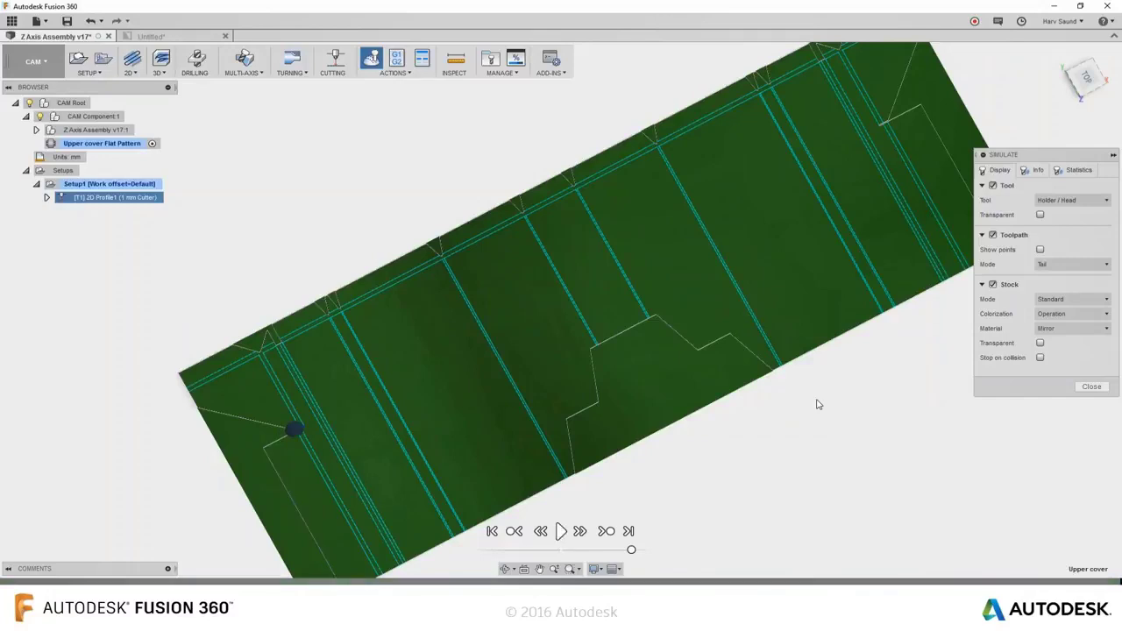
pyautogui.click(1090, 386)
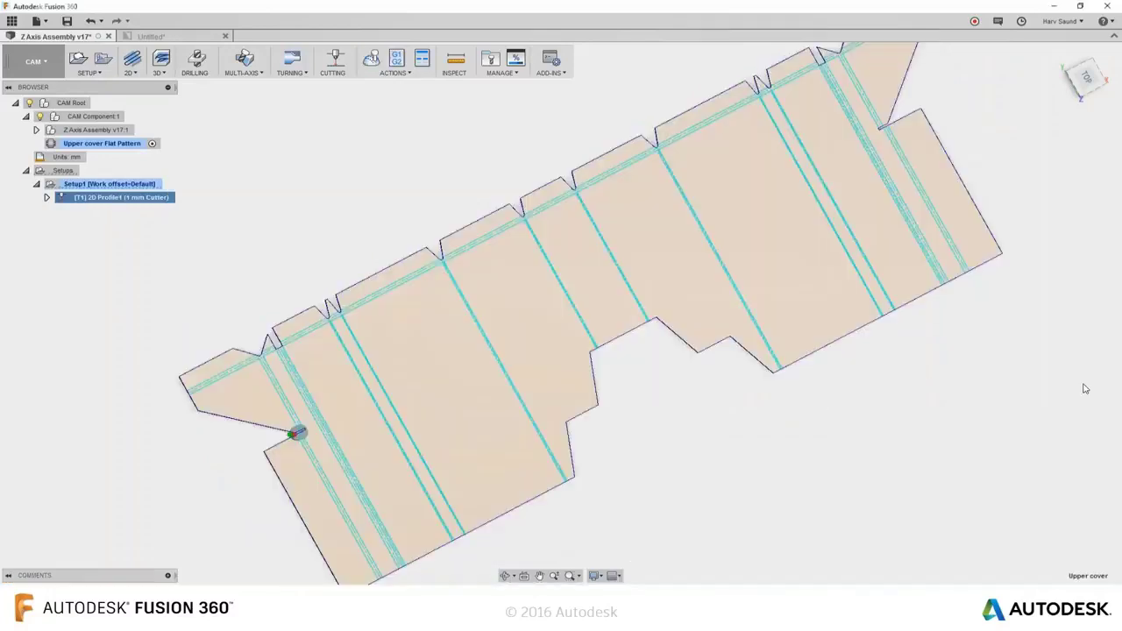
# Browse the available post configurations in the post-processing settings for the 2D Profile toolpath
pyautogui.click(396, 58)
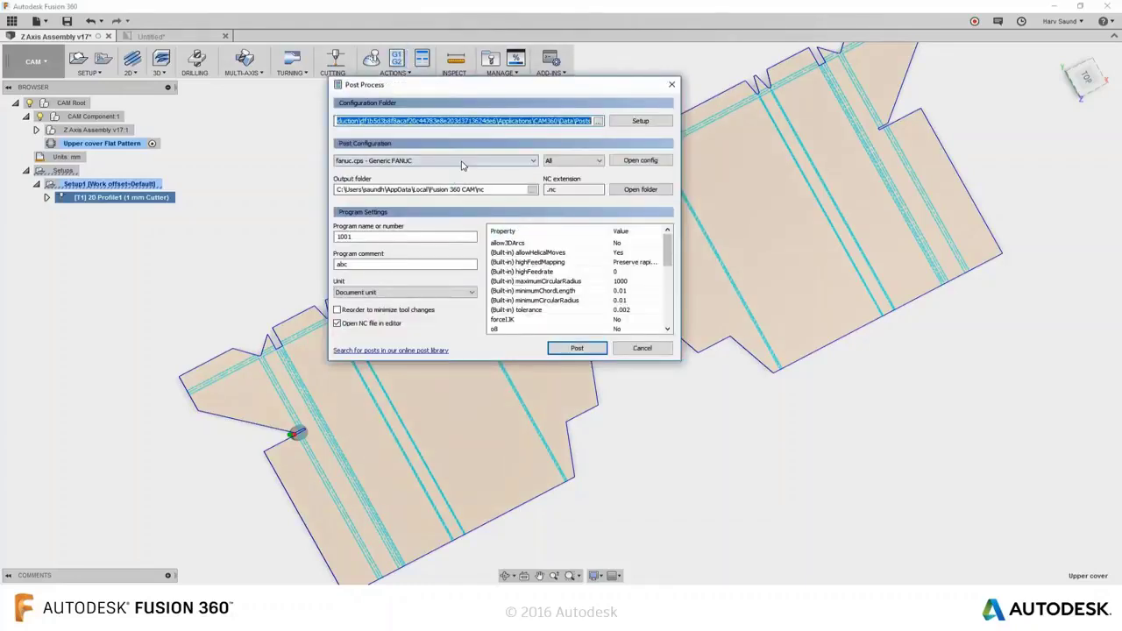
pyautogui.click(460, 161)
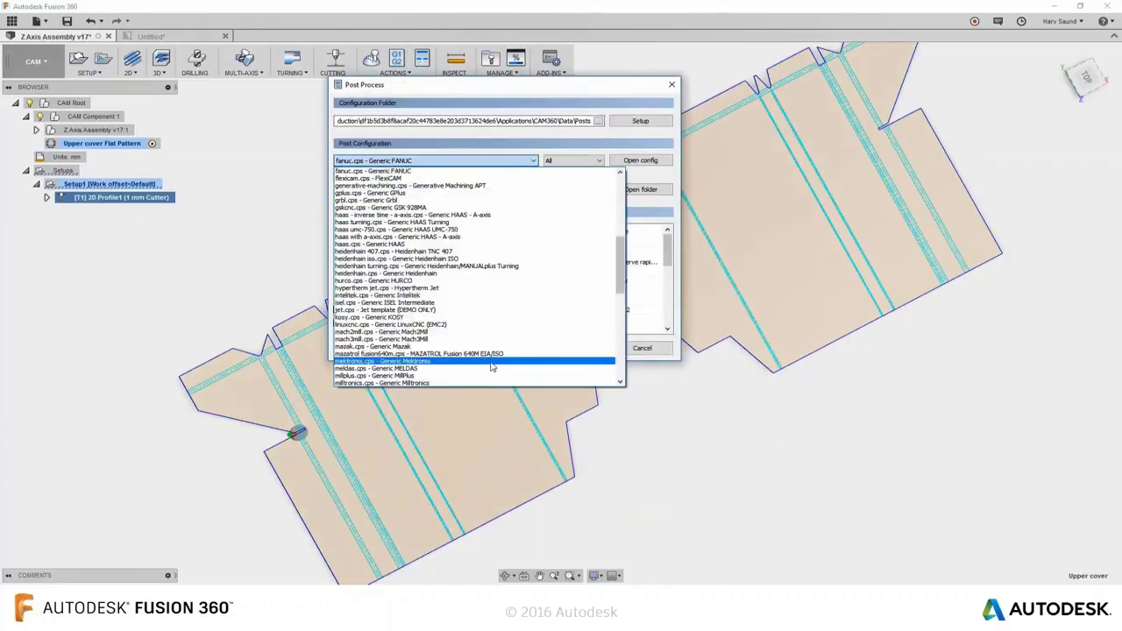
pyautogui.scroll(-7, 491, 373)
pyautogui.scroll(-8, 491, 375)
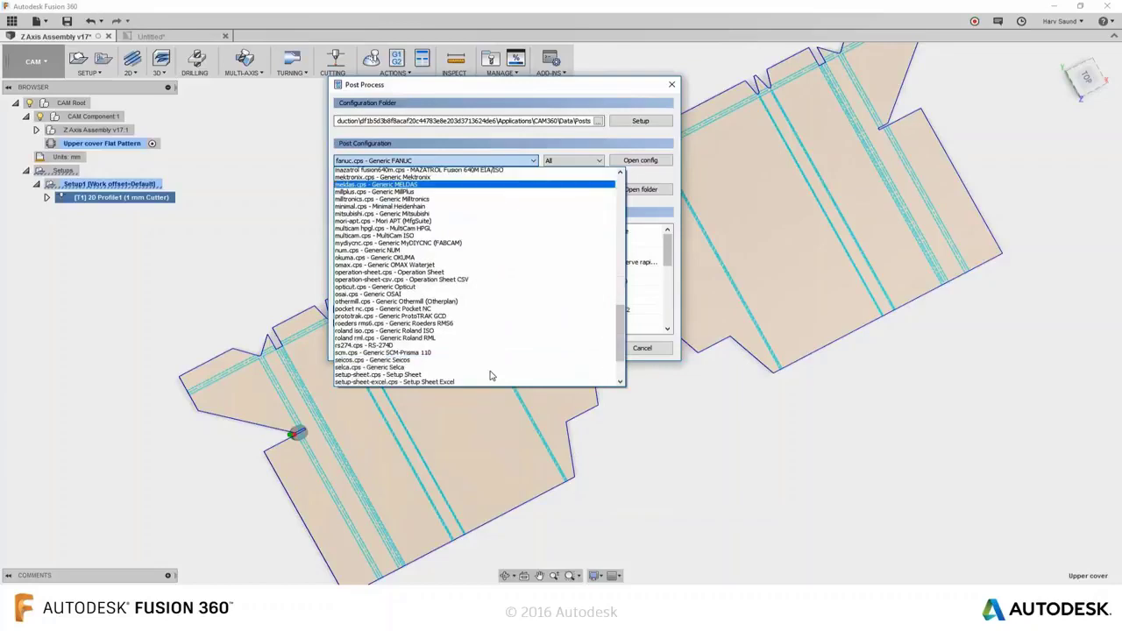
pyautogui.scroll(20, 491, 375)
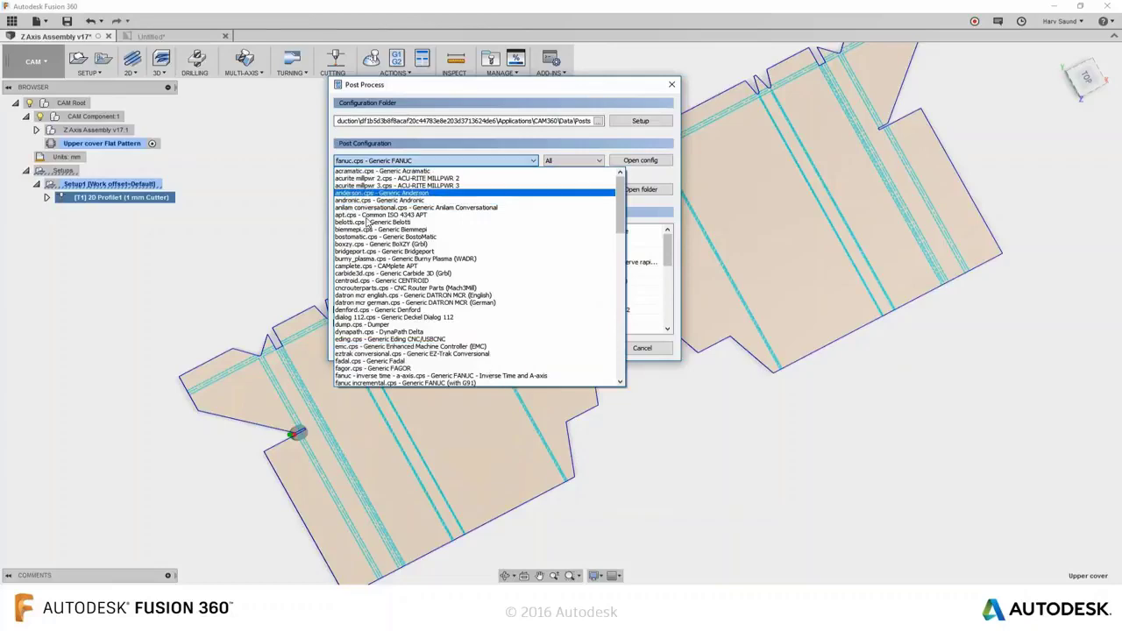
pyautogui.click(508, 155)
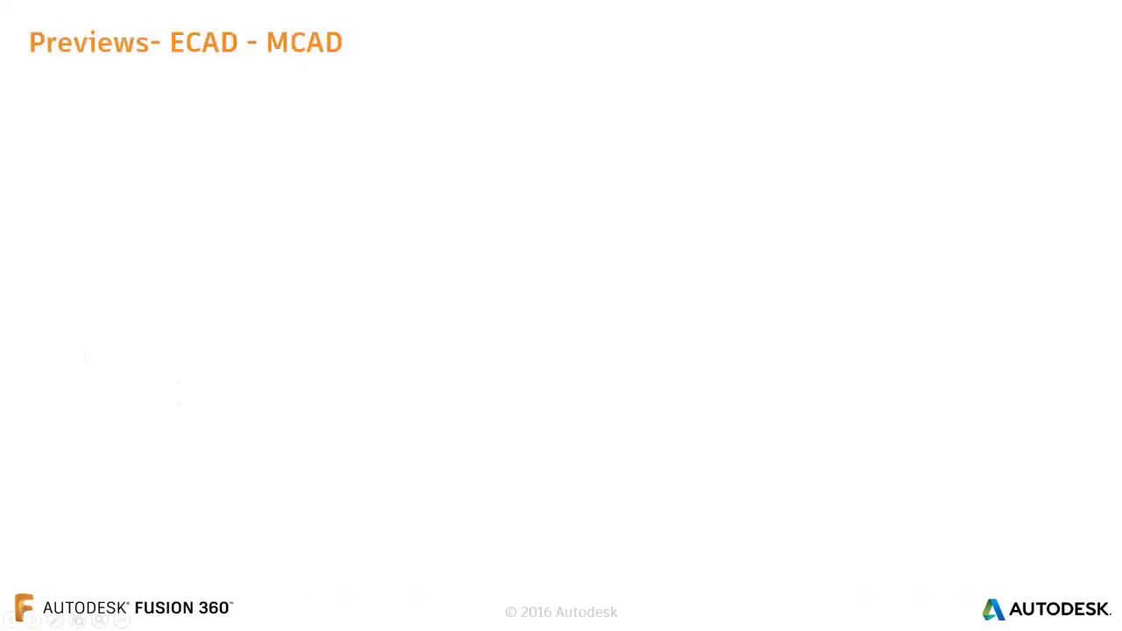
pyautogui.moveTo(1097, 563)
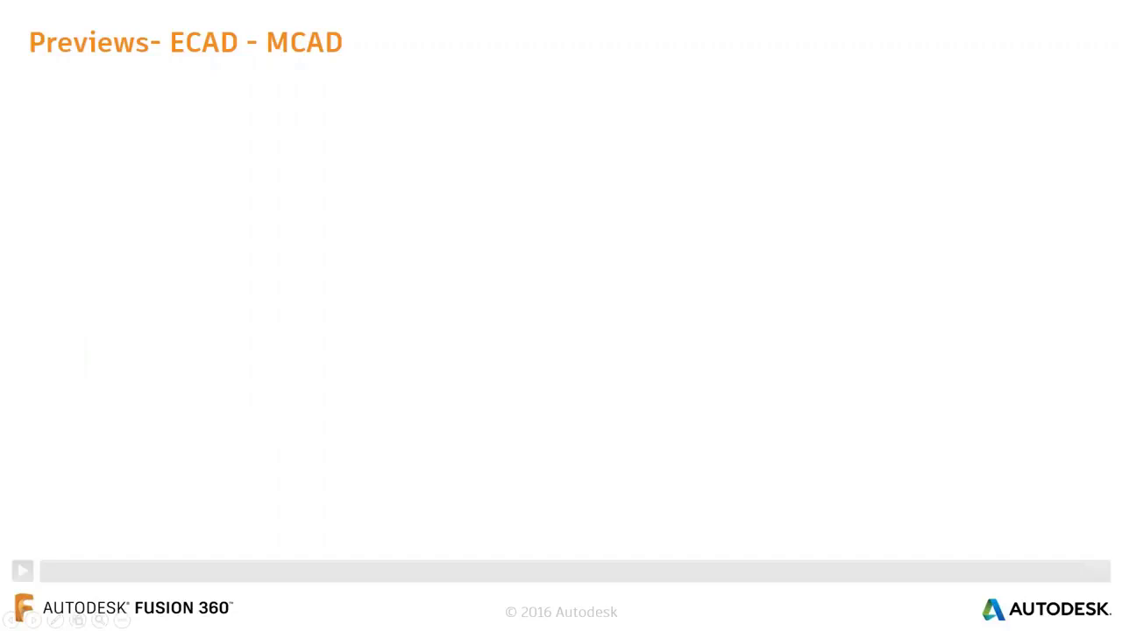
pyautogui.click(23, 574)
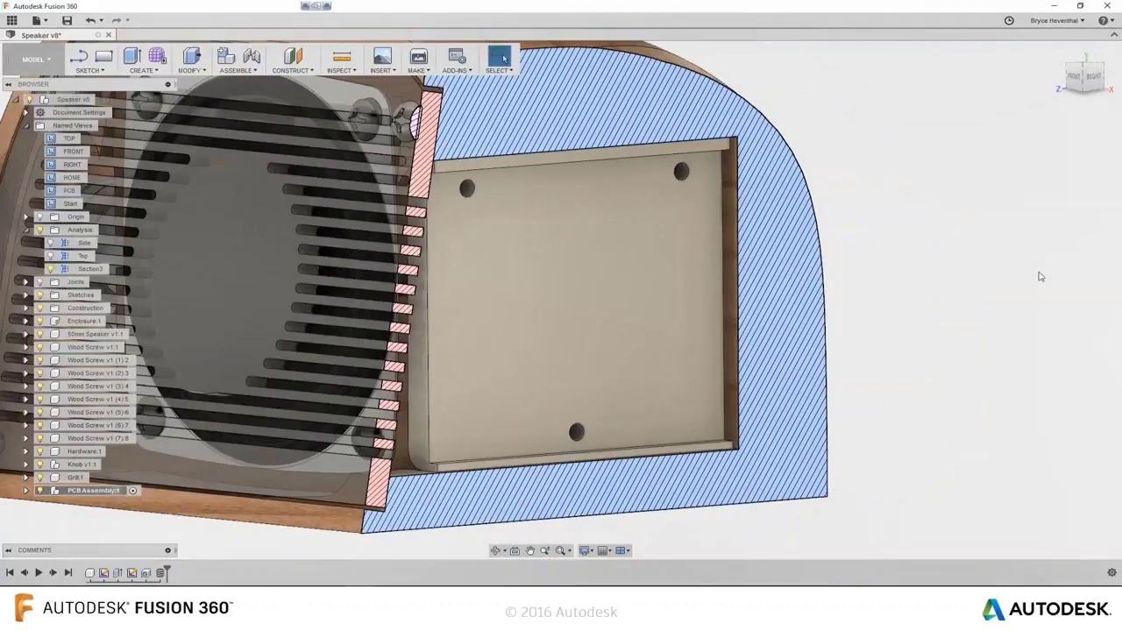
# Create a sketch on the inner face of the PCB sled pocket and use its profile to create a PCB
pyautogui.rightClick(564, 320)
pyautogui.click(582, 379)
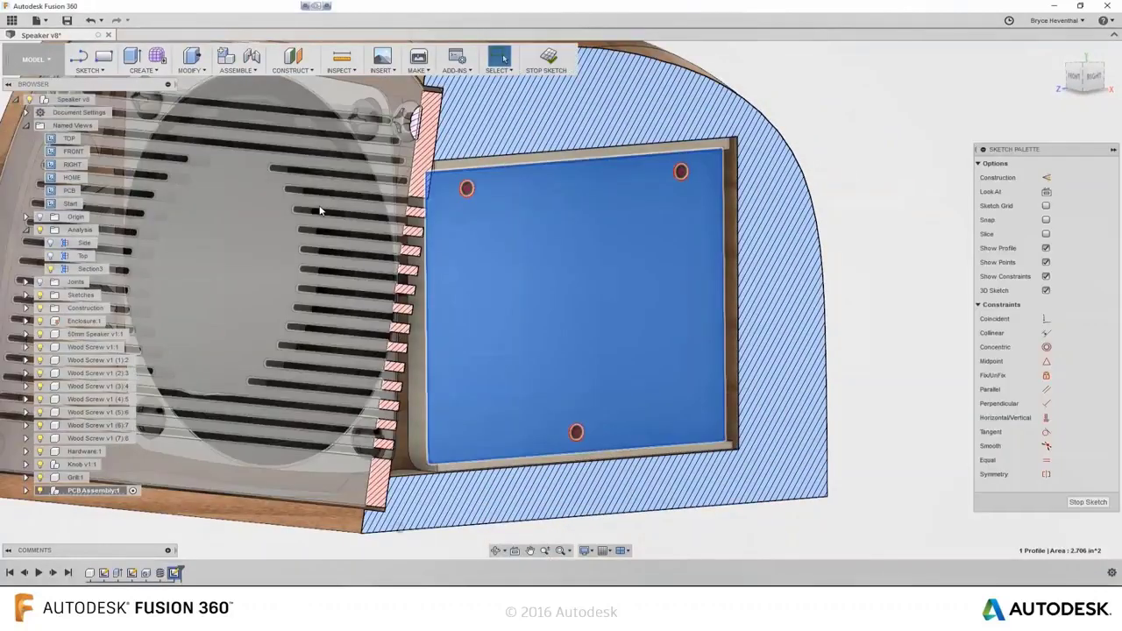
pyautogui.click(142, 64)
pyautogui.click(153, 371)
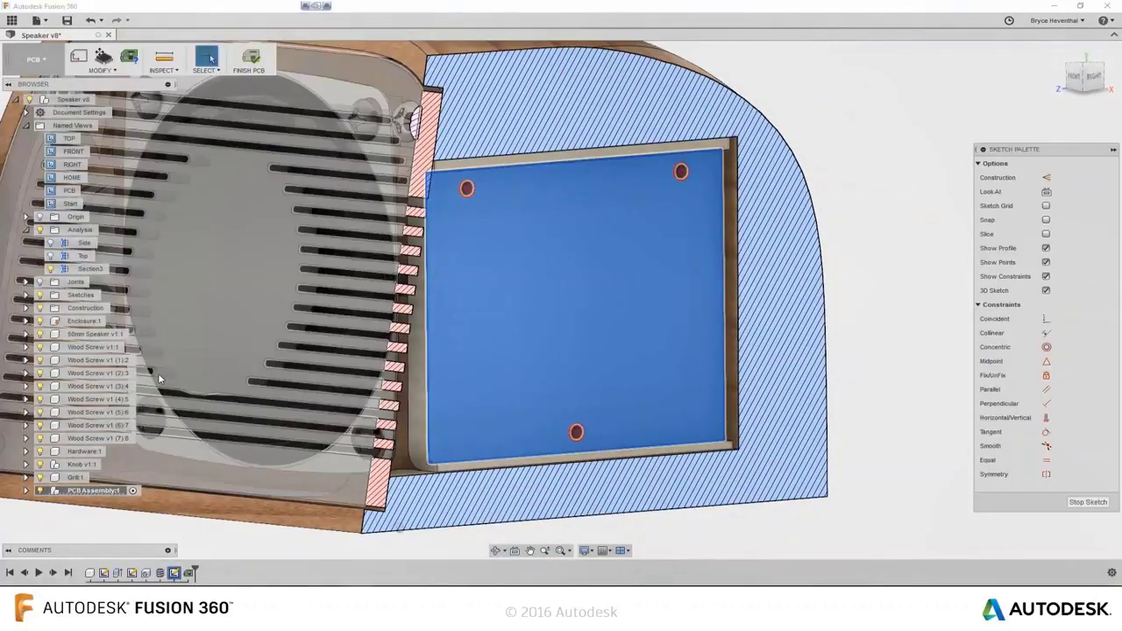
pyautogui.click(84, 64)
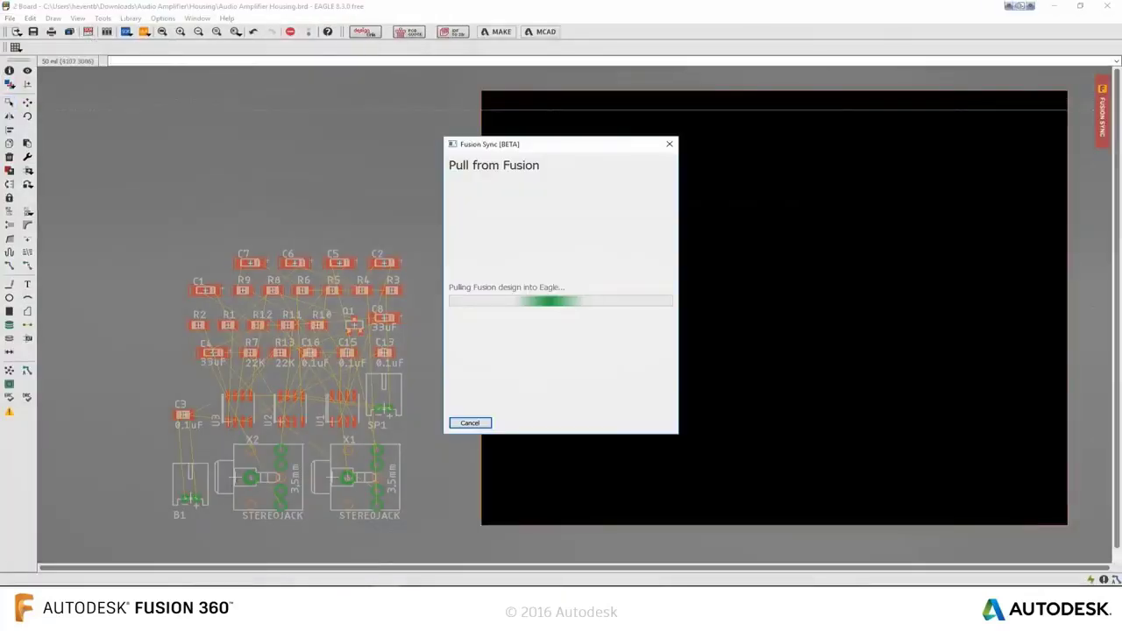
# Pull the board outline from Fusion into EAGLE and place the X1 and X2 stereo jacks as a group along the board edge
pyautogui.click(617, 434)
pyautogui.click(164, 471)
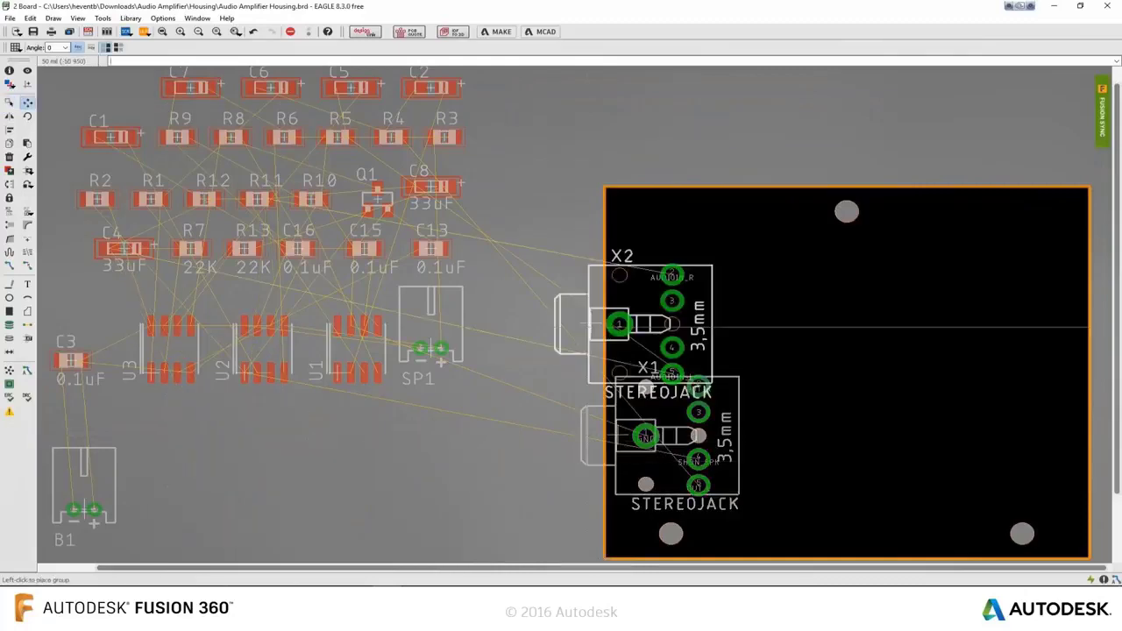
pyautogui.click(645, 274)
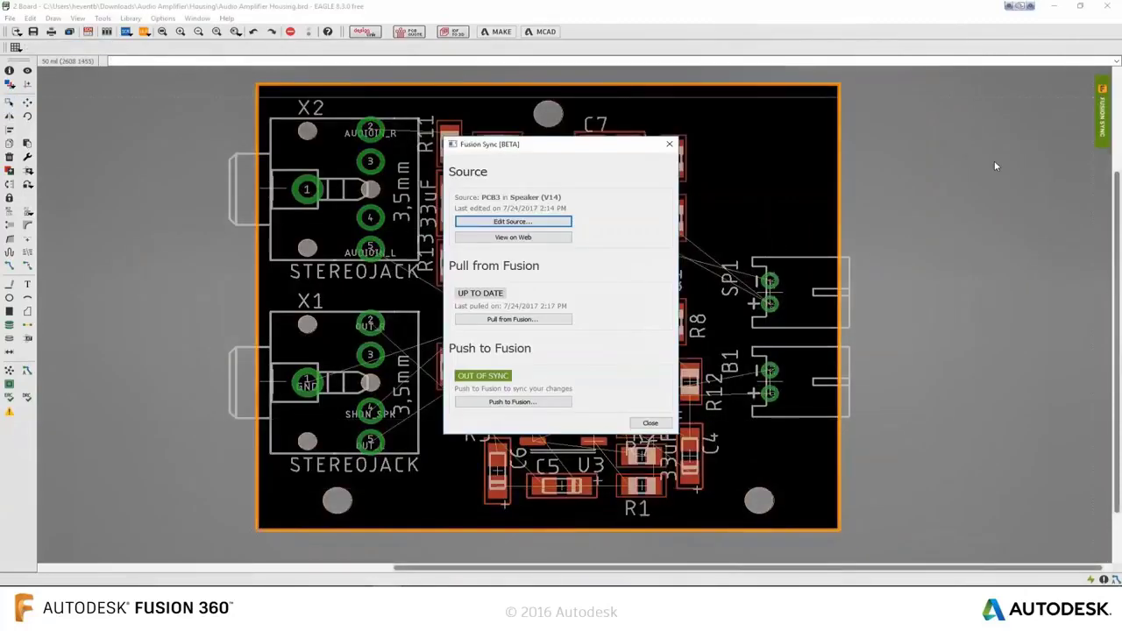
# Push the populated board layout to Fusion through Fusion Sync and select the stereo jack in the Fusion PCB assembly
pyautogui.click(513, 402)
pyautogui.scroll(-3, 601, 253)
pyautogui.scroll(-2, 601, 254)
pyautogui.click(650, 422)
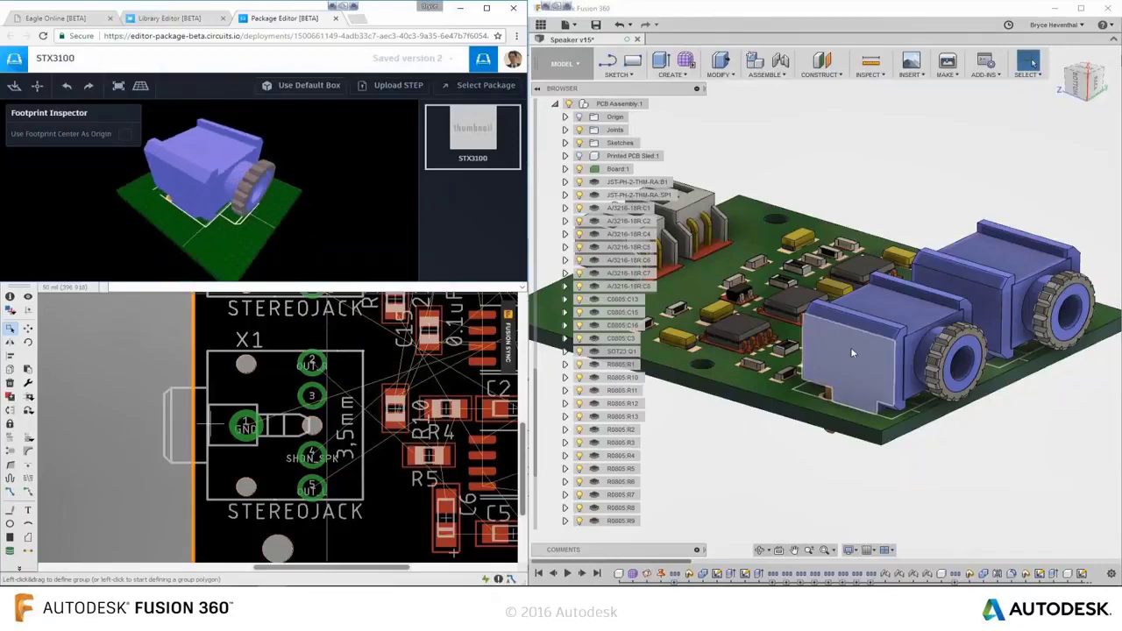
pyautogui.click(888, 368)
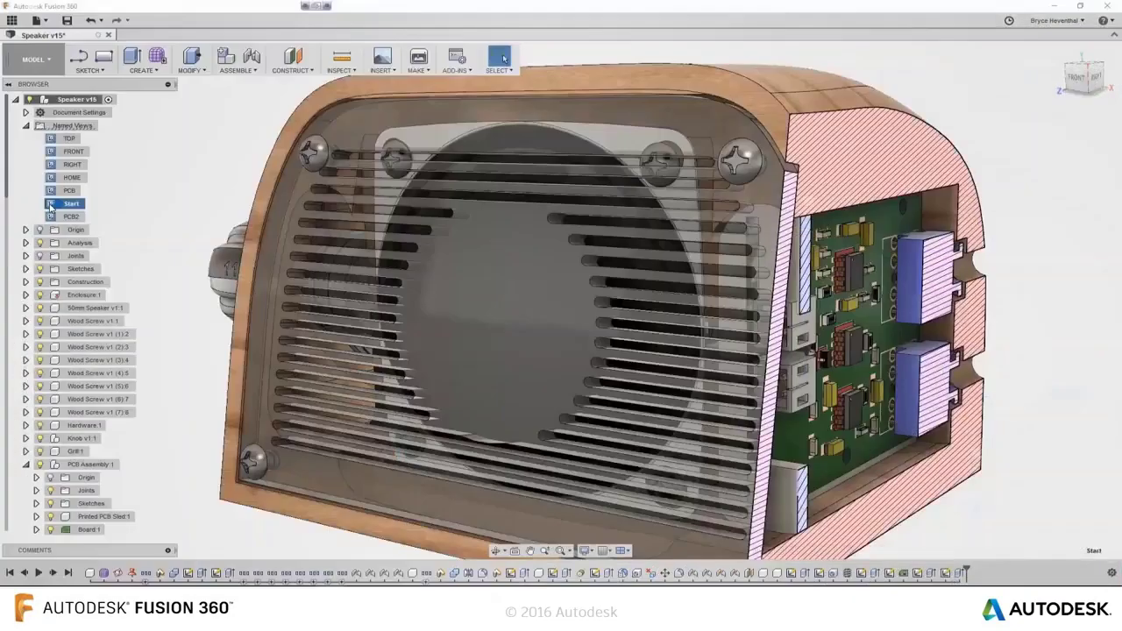
# Show the PCB named view and compute interference between the board, the printed PCB sled and the upper JST connector
pyautogui.click(70, 190)
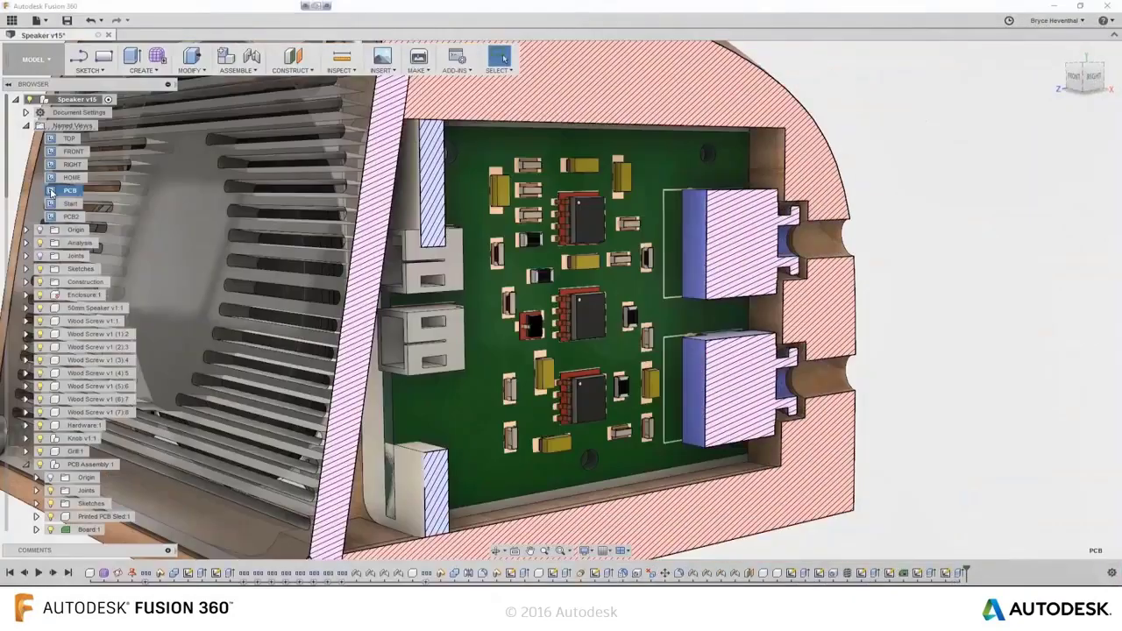
pyautogui.click(352, 72)
pyautogui.click(353, 94)
pyautogui.click(466, 194)
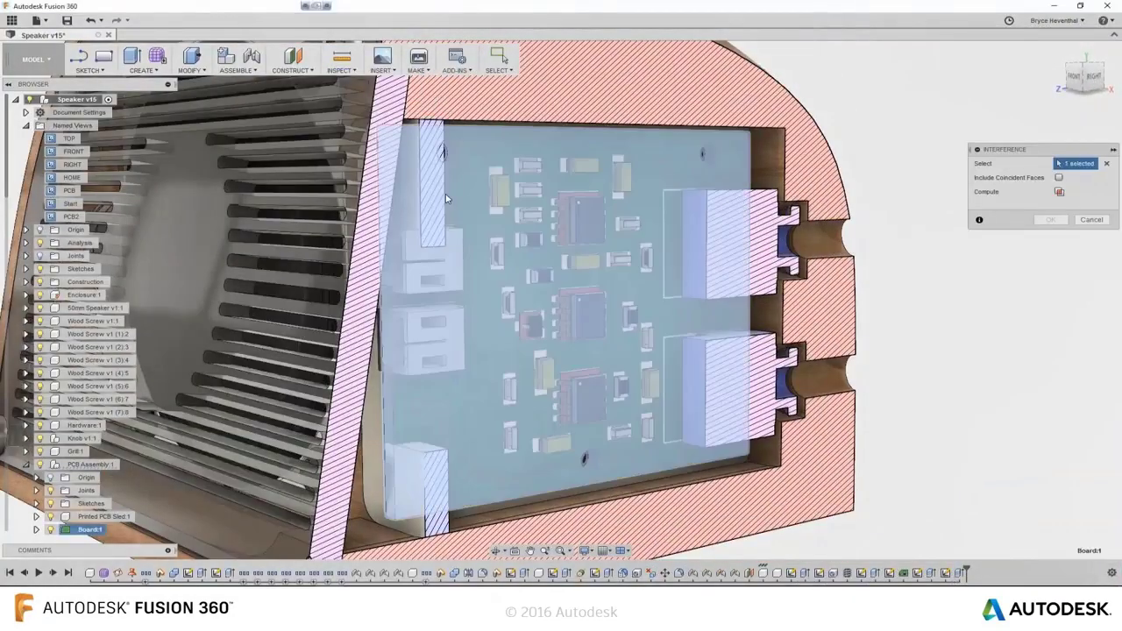
pyautogui.click(440, 202)
pyautogui.click(438, 263)
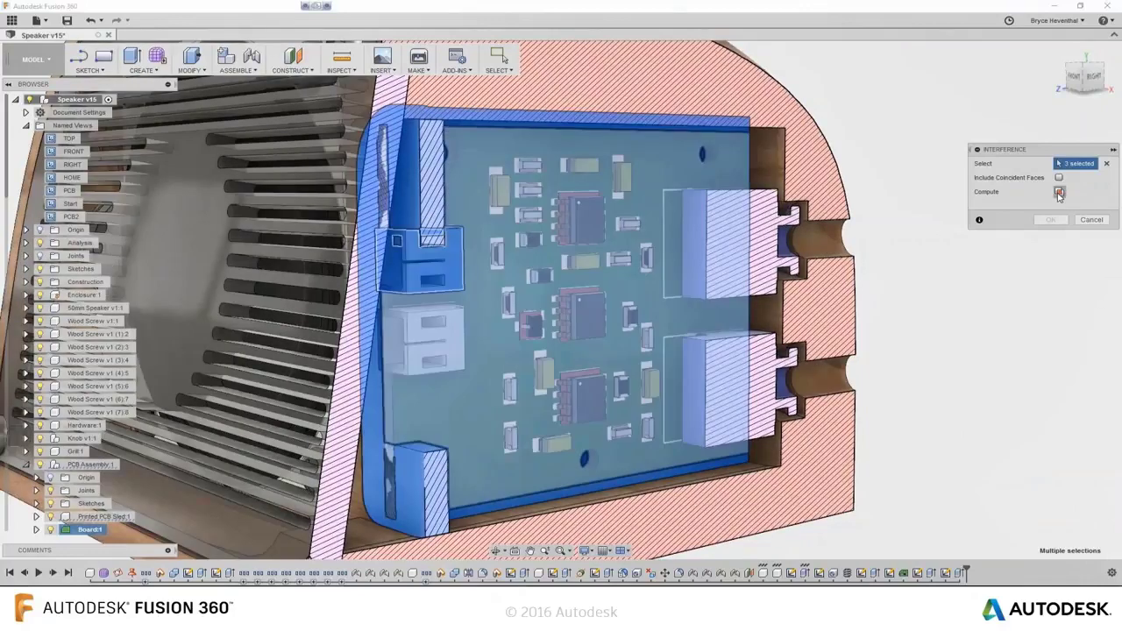
pyautogui.click(1060, 192)
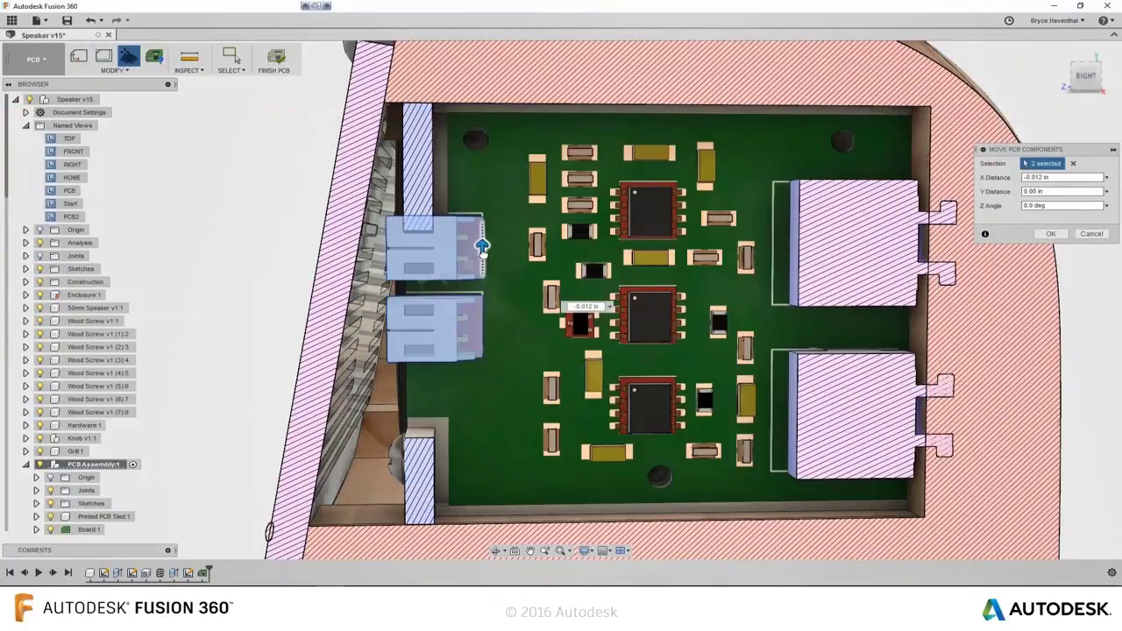
# Move the two JST connectors together on the PCB to clear the sled wall
pyautogui.moveTo(481, 243); pyautogui.dragTo(481, 295)
pyautogui.press('Return')
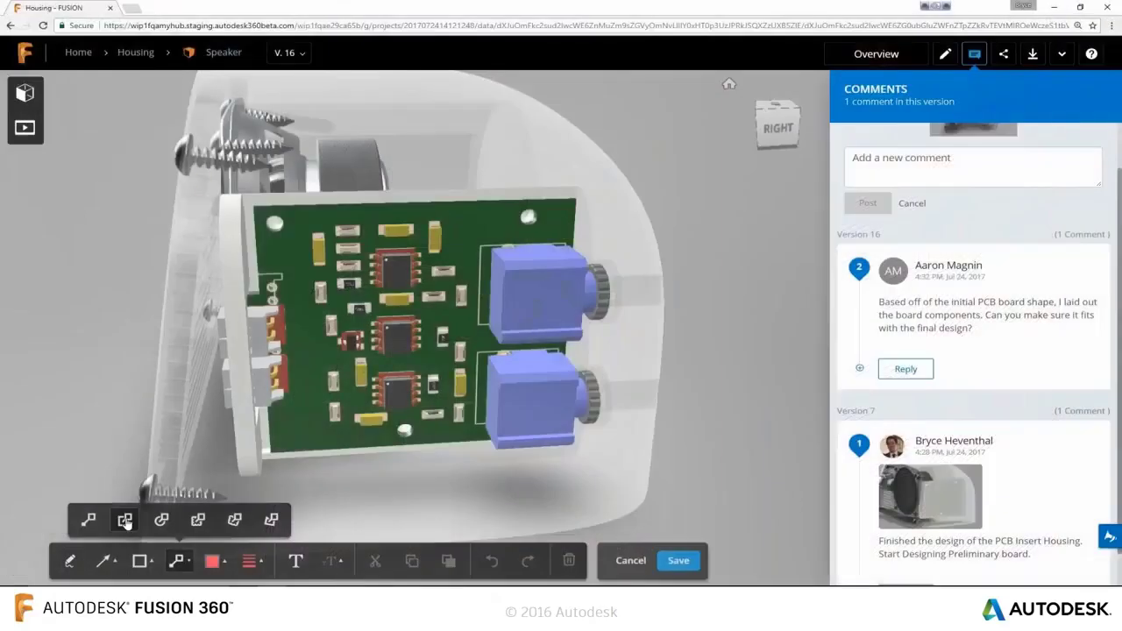
# Mark up the connector side of the board with a red callout in the speaker's web viewer
pyautogui.moveTo(199, 179); pyautogui.dragTo(291, 479)
pyautogui.click(141, 353)
pyautogui.moveTo(140, 353); pyautogui.dragTo(9, 258)
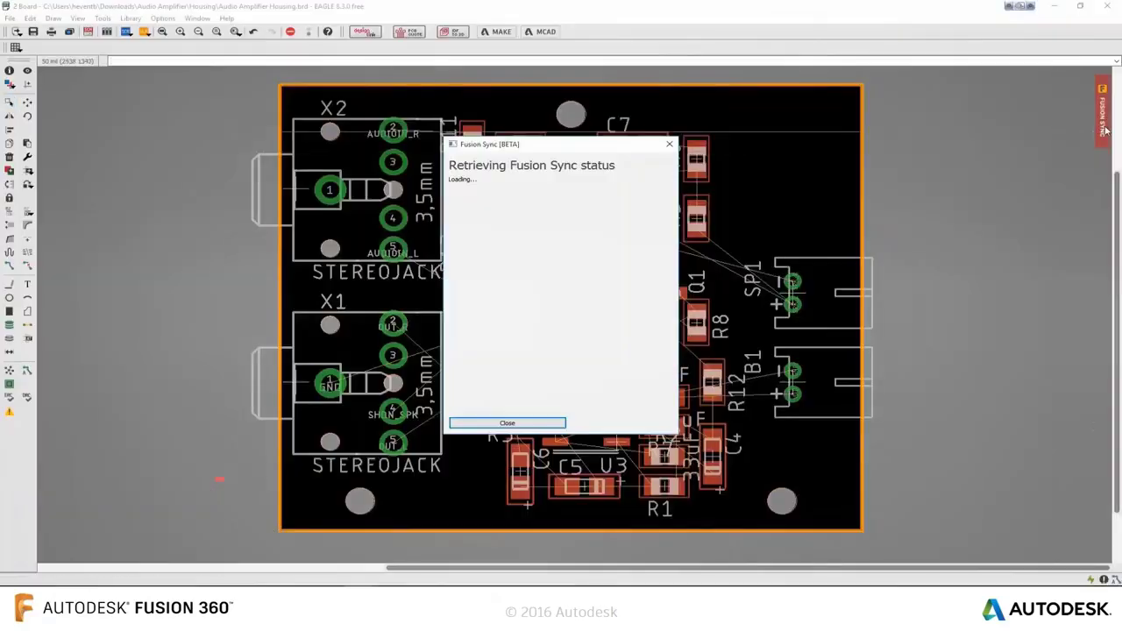
# Pull the revised board shape and connector positions from Fusion into the EAGLE board
pyautogui.click(526, 320)
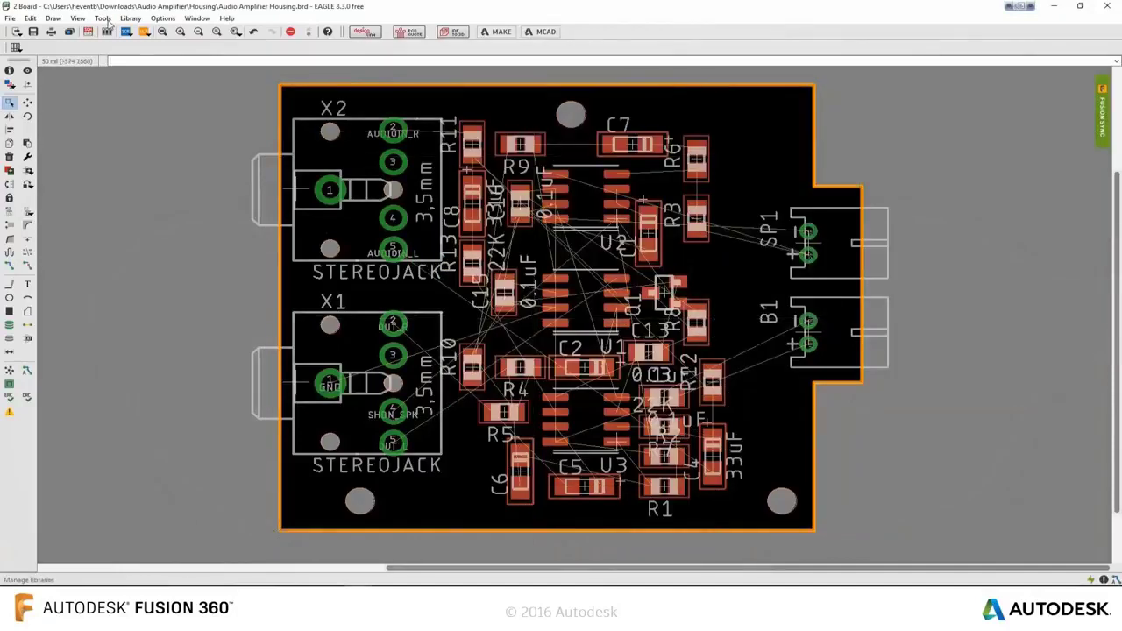
pyautogui.click(103, 18)
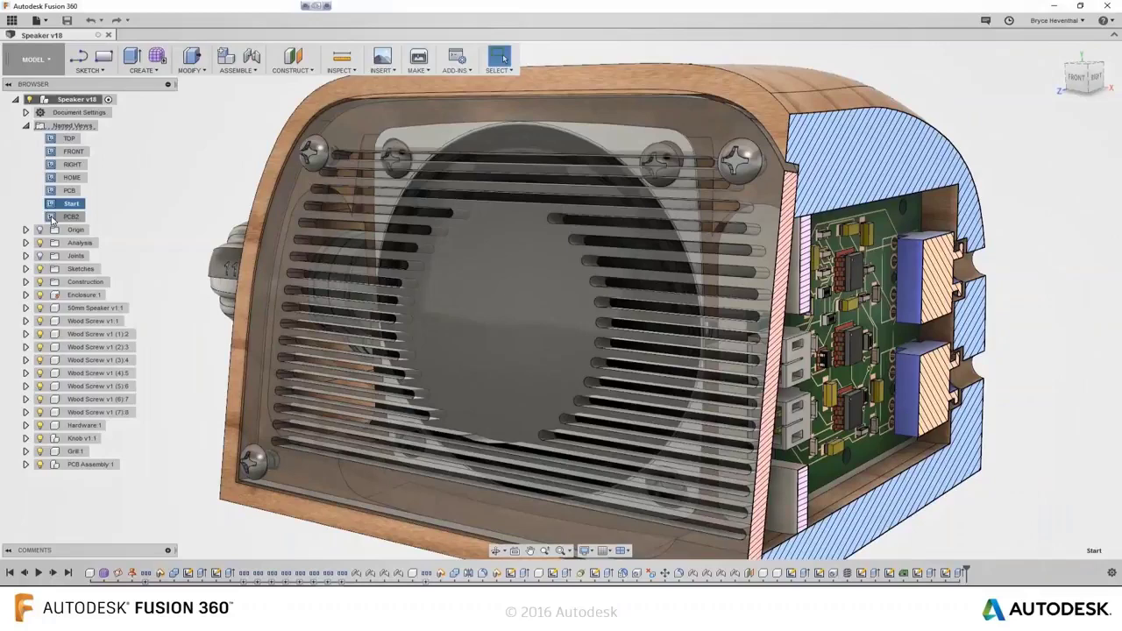
# Show the PCB2 named view and move a YZ-plane section analysis through the speaker enclosure
pyautogui.doubleClick(52, 217)
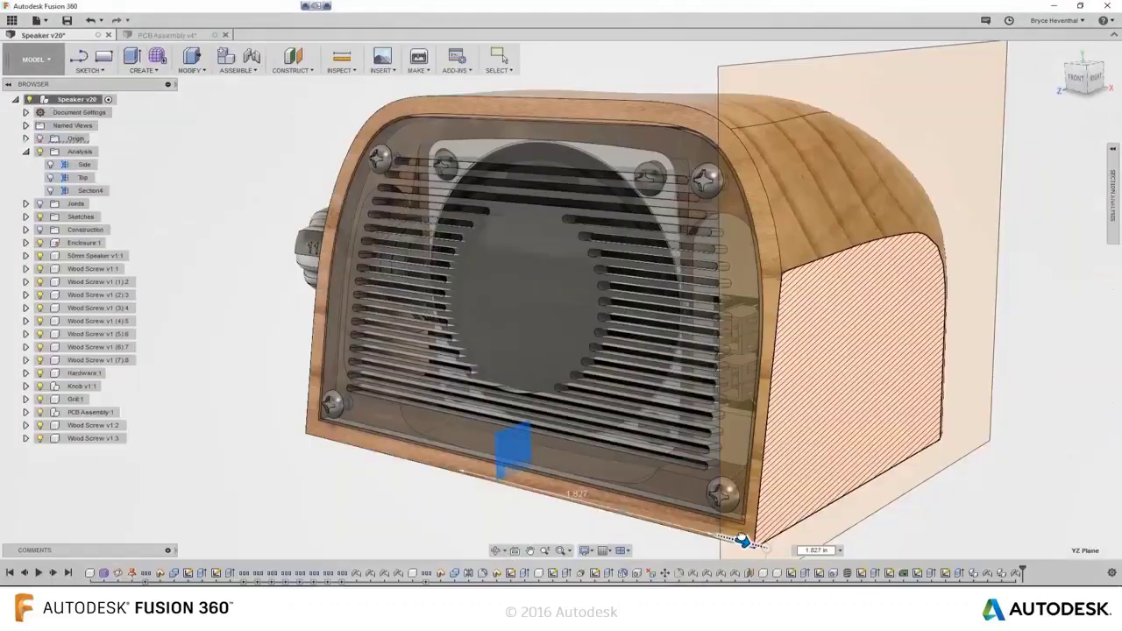
pyautogui.moveTo(742, 541); pyautogui.dragTo(481, 507)
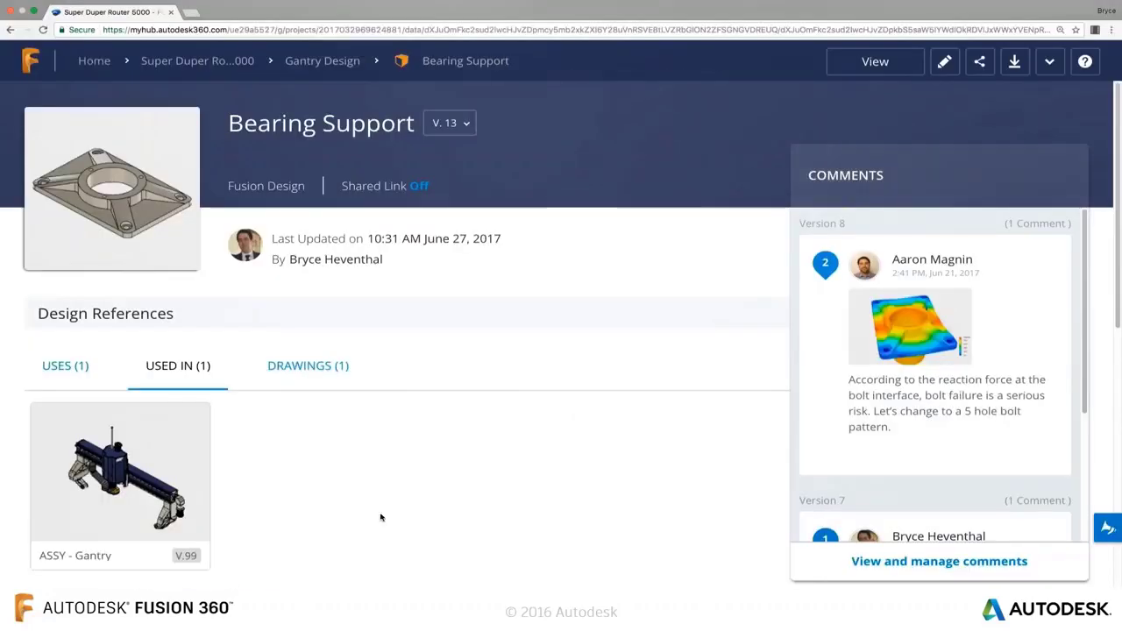
# Open Bearing Support for editing in the browser and revolve the tapered profile 360 deg about the centre line, joined to the plate
pyautogui.click(944, 62)
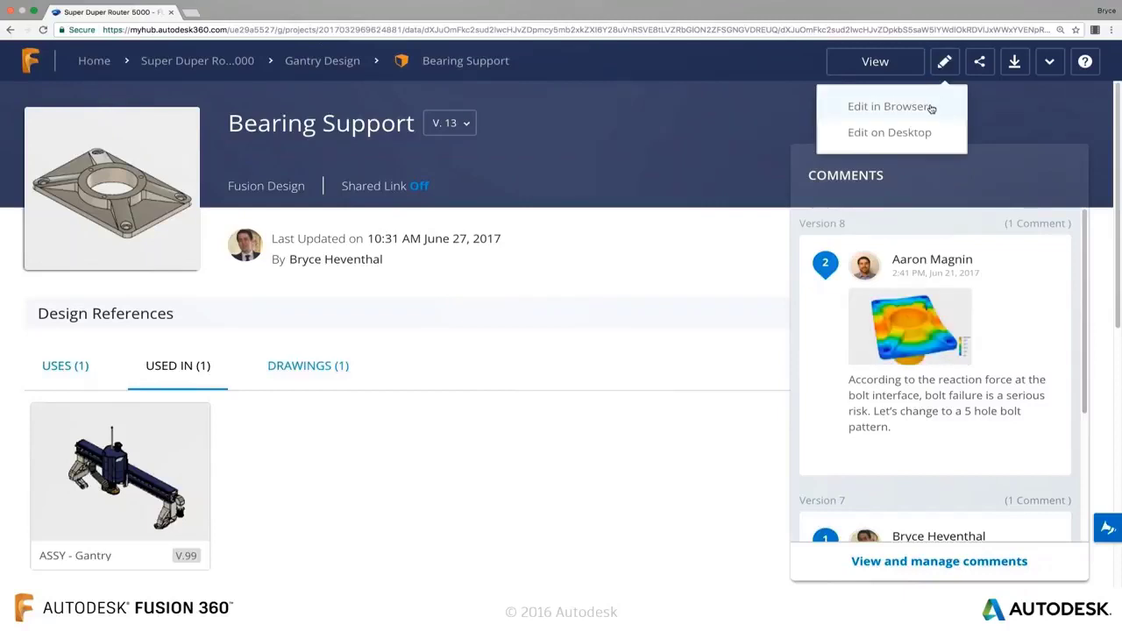
pyautogui.click(929, 106)
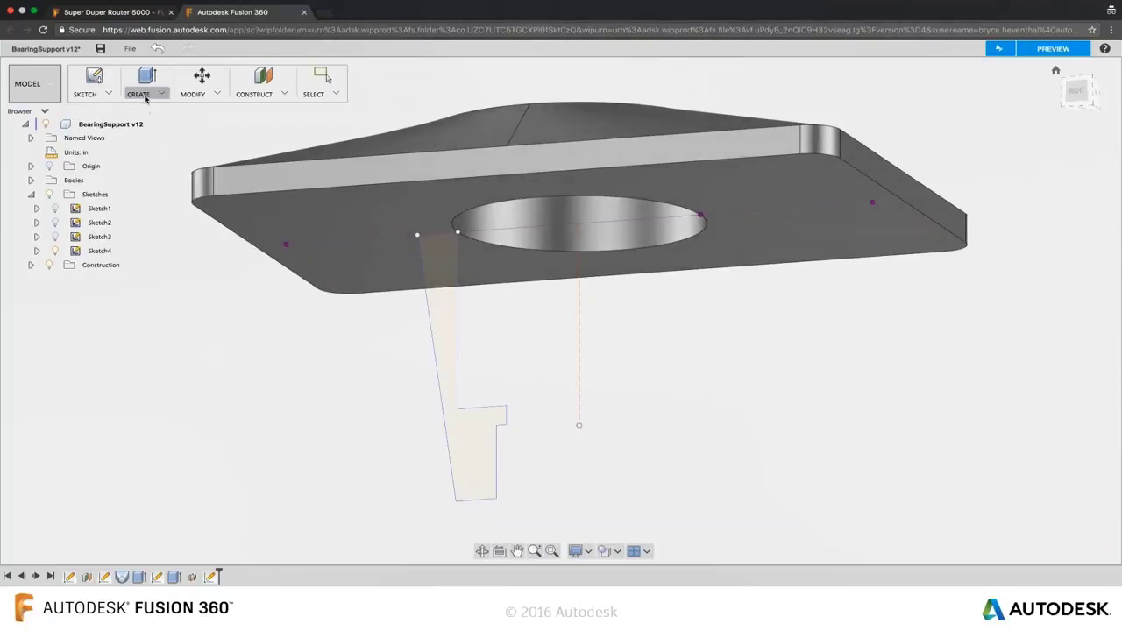
pyautogui.click(143, 95)
pyautogui.click(164, 130)
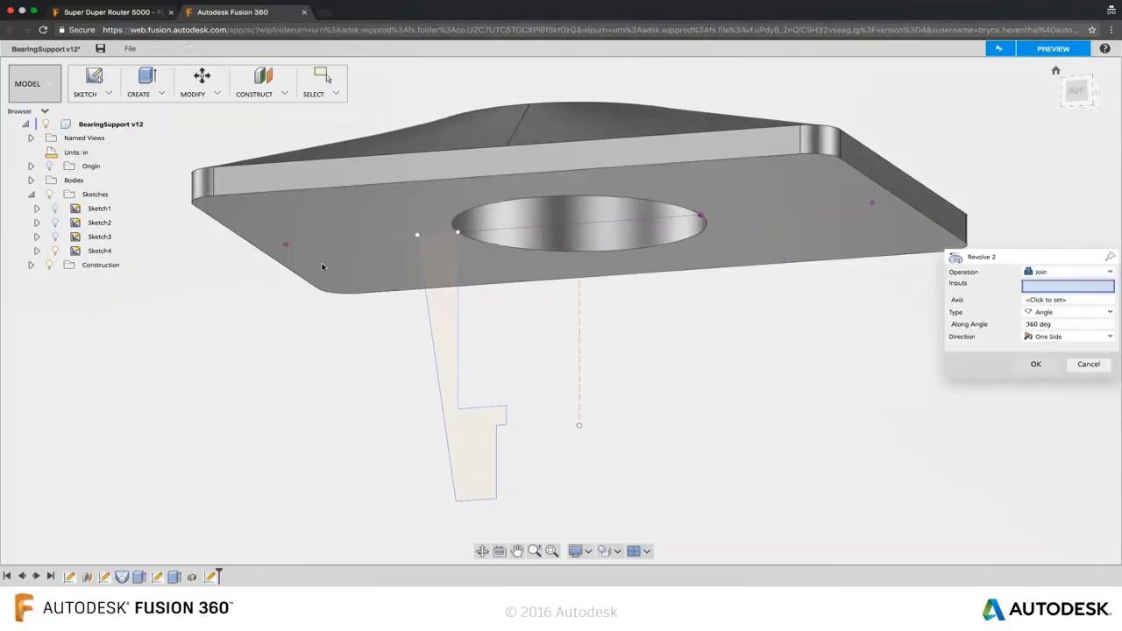
pyautogui.click(437, 336)
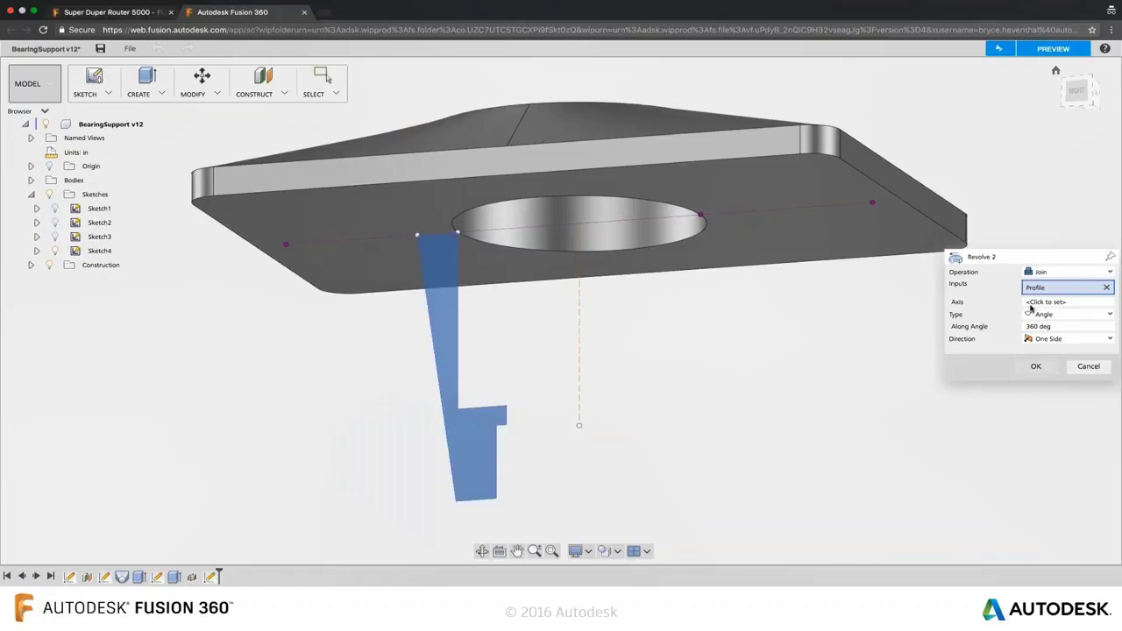
pyautogui.click(1031, 305)
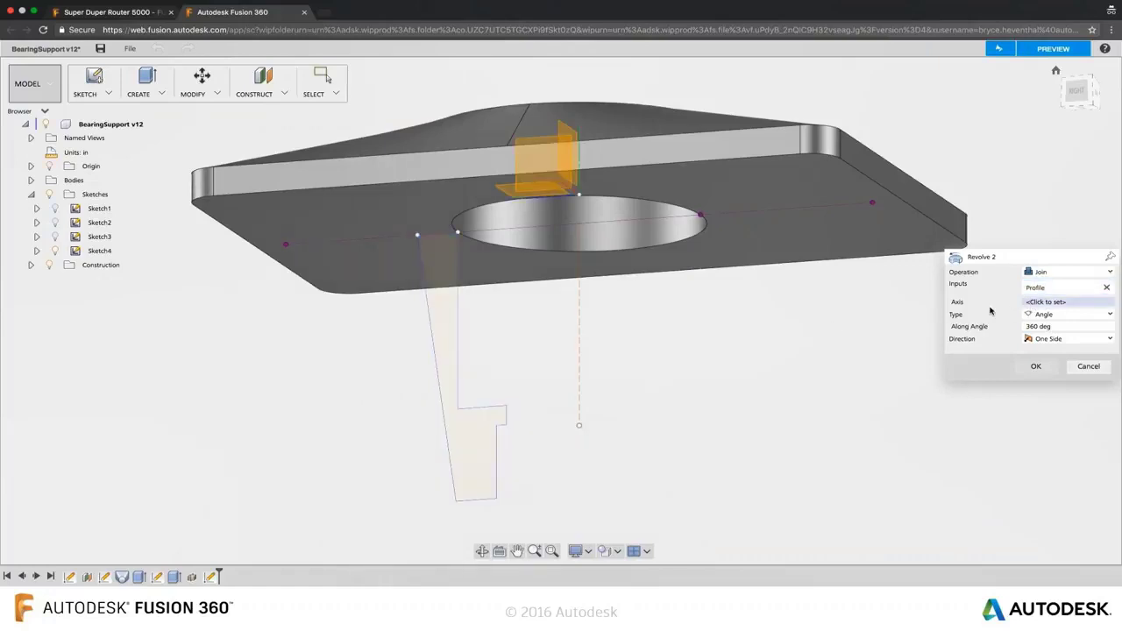
pyautogui.click(579, 346)
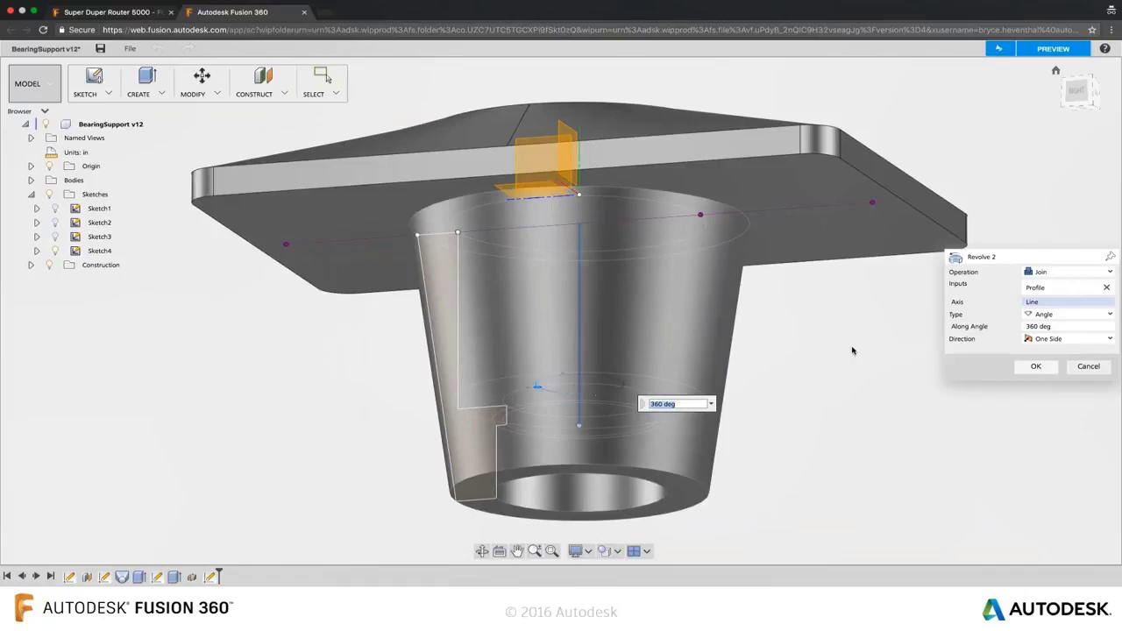
pyautogui.click(1035, 366)
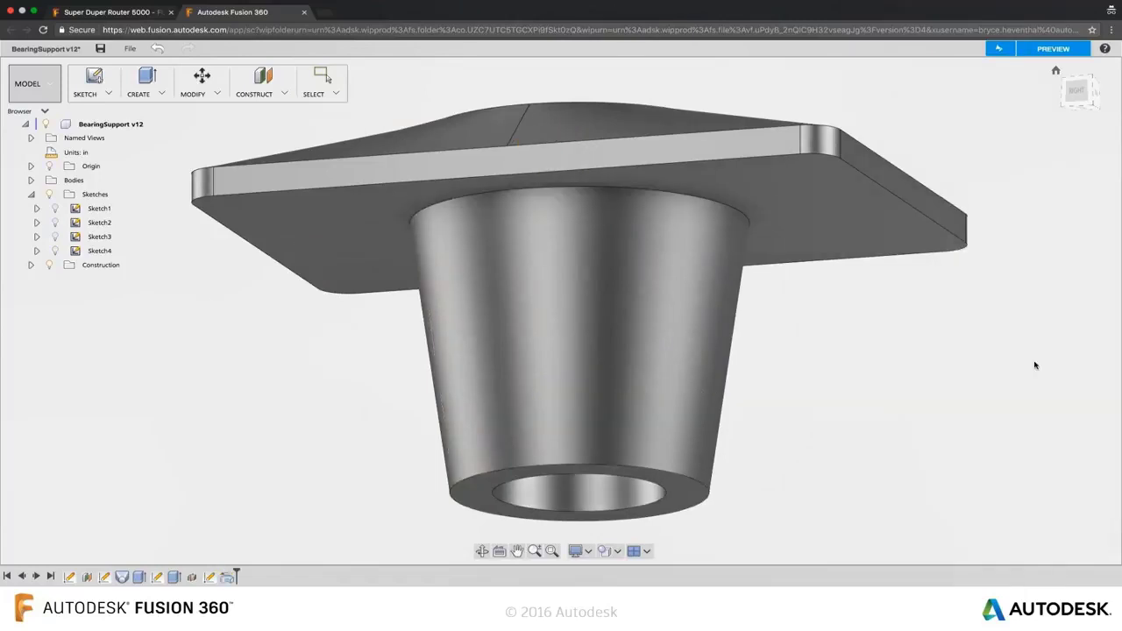
# Fillet the edge where the tapered hub meets the plate's underside with a radius of about 0.35 in
pyautogui.press('f')
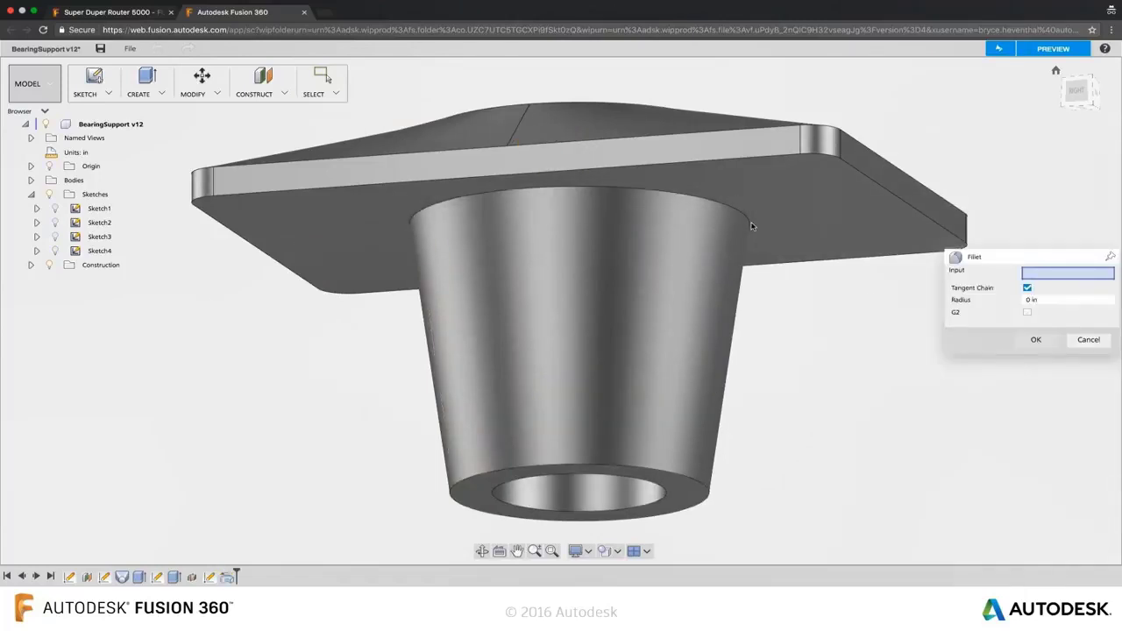
pyautogui.click(747, 232)
pyautogui.moveTo(424, 227); pyautogui.dragTo(413, 240)
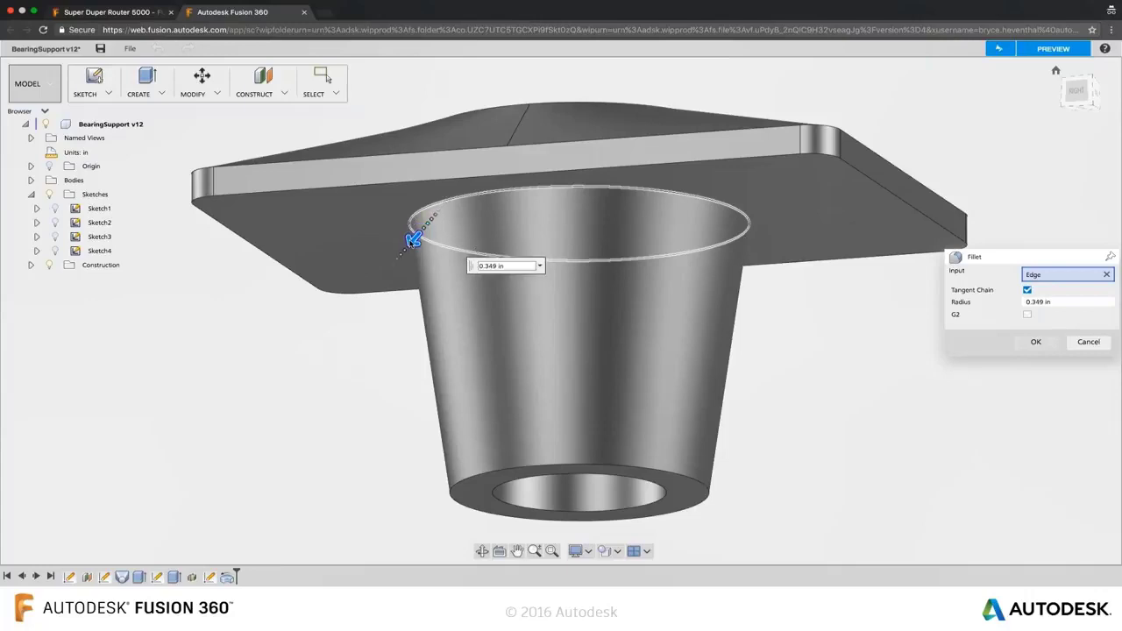
pyautogui.press('Return')
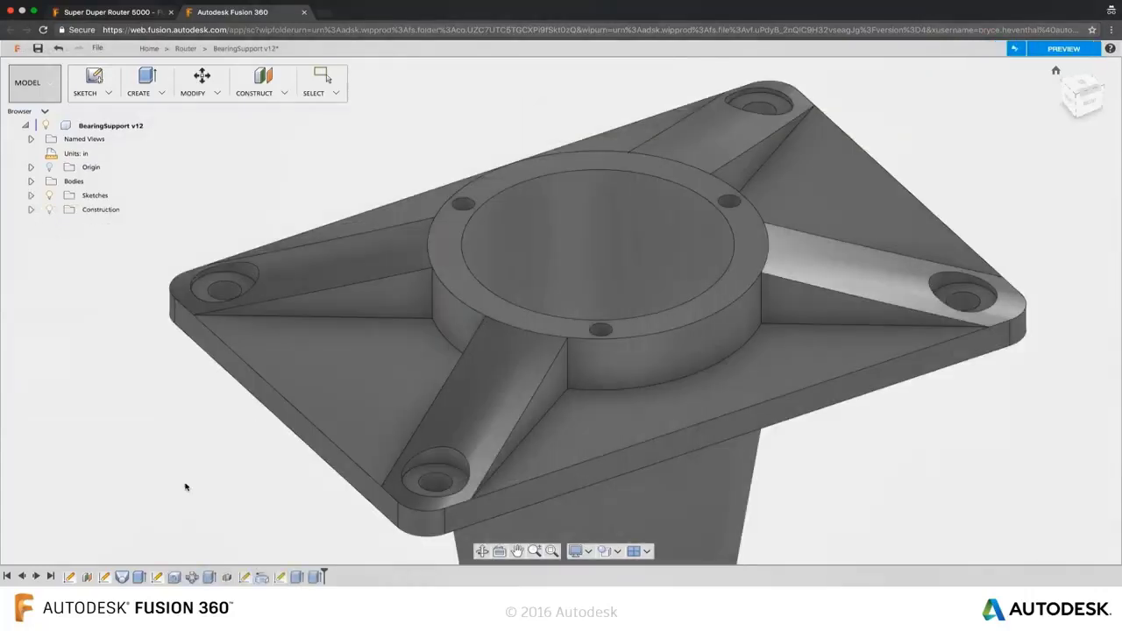
# Edit the base plate's sketch, setting its width to 6.5 in and its height to 9.5 in, and finish the sketch
pyautogui.rightClick(69, 579)
pyautogui.click(96, 547)
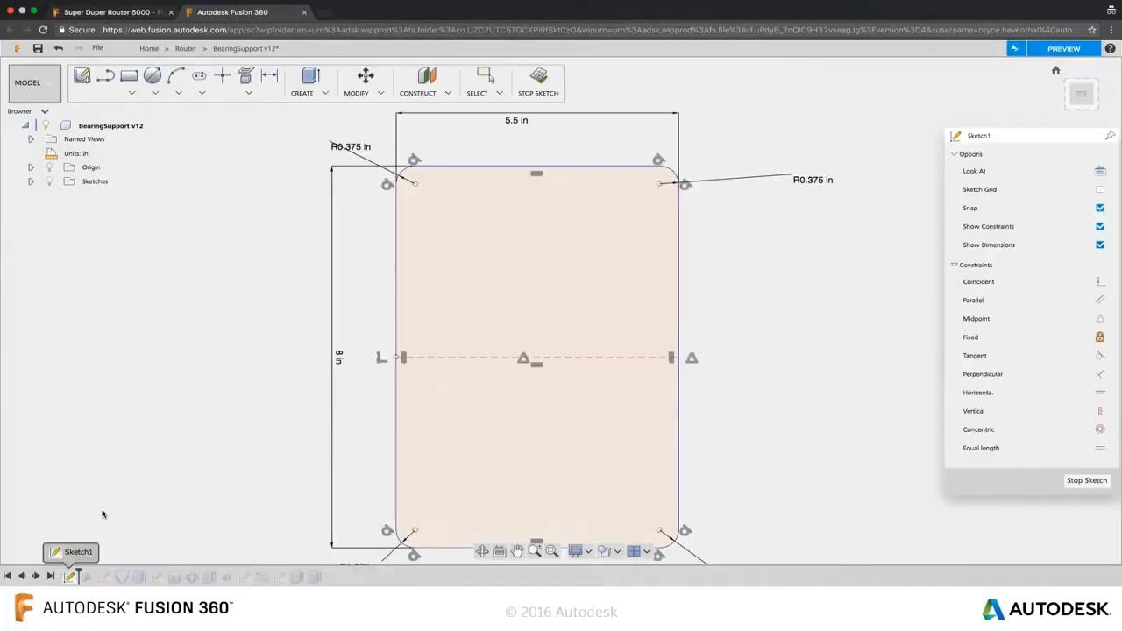
pyautogui.write('5')
pyautogui.press('Return')
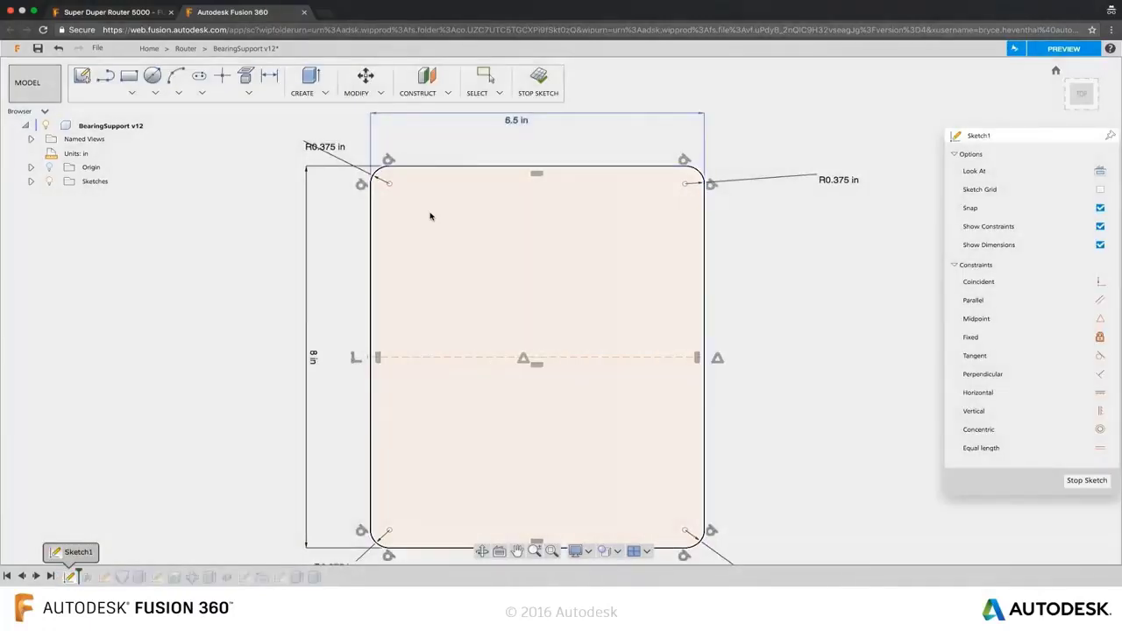
pyautogui.doubleClick(339, 355)
pyautogui.write('9.5')
pyautogui.press('Return')
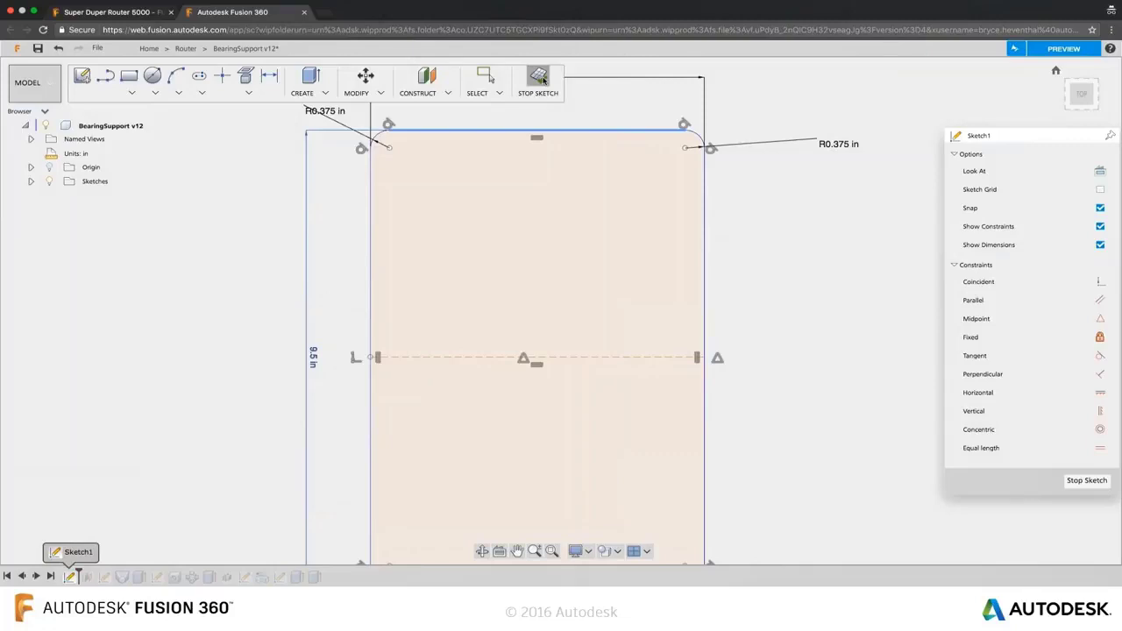
pyautogui.click(538, 79)
# Edit the circular pattern of bolt holes on the bearing ring to a count of 5
pyautogui.rightClick(187, 578)
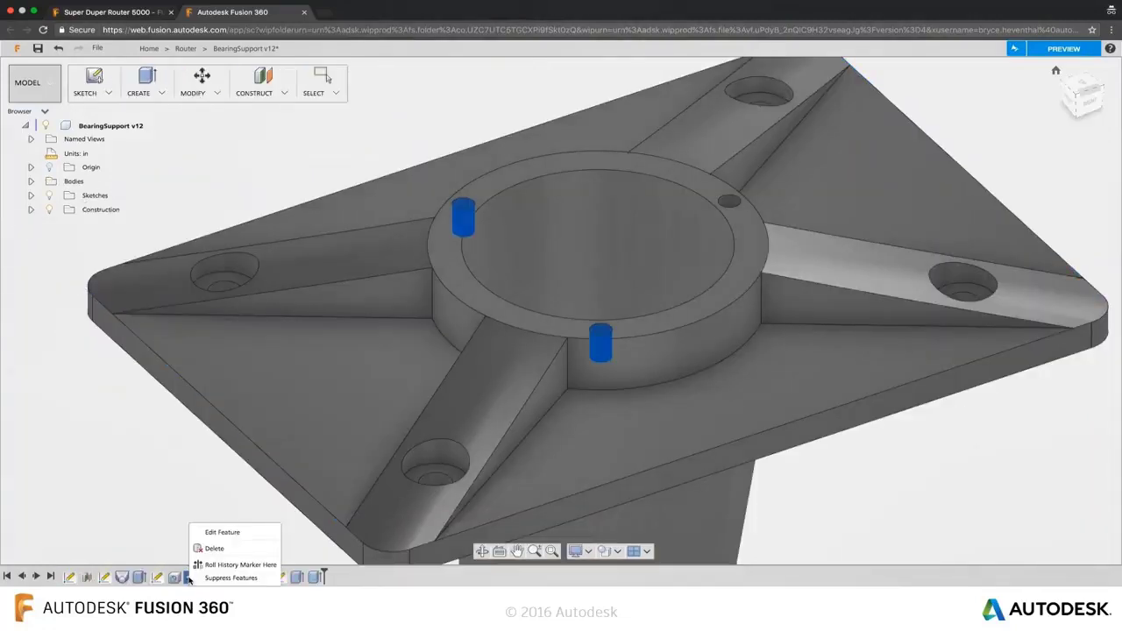
pyautogui.click(219, 532)
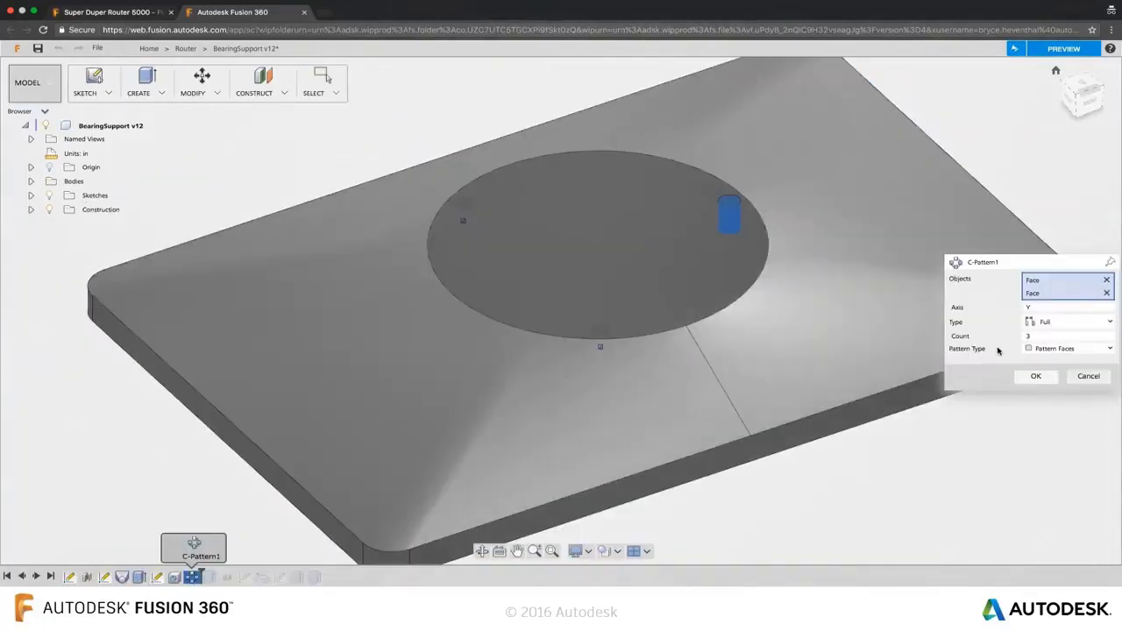
pyautogui.click(1035, 375)
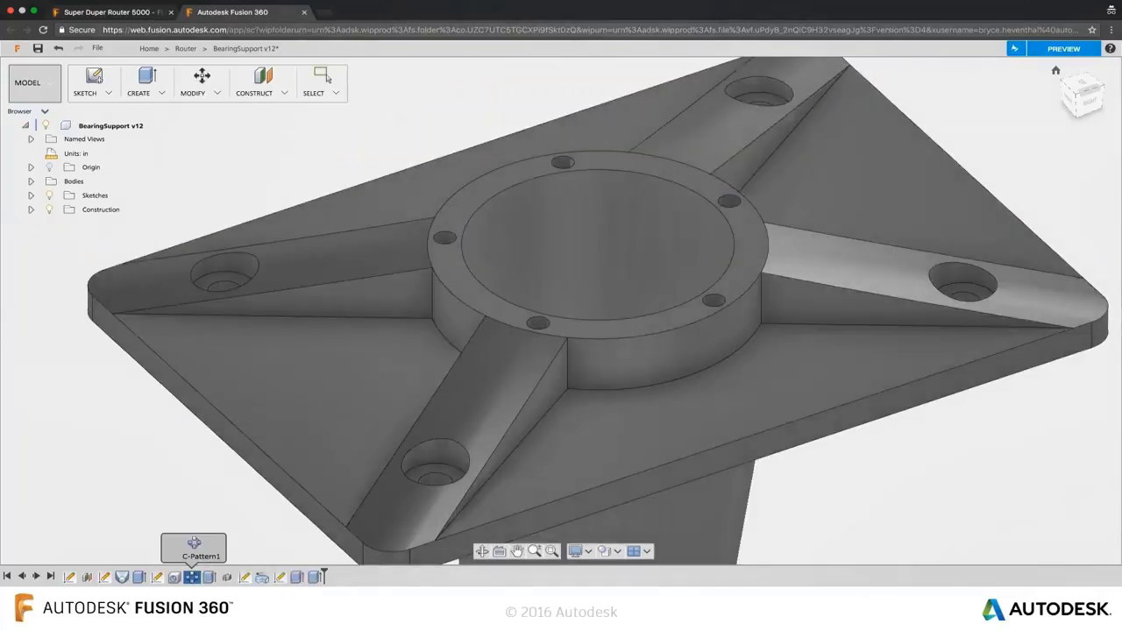
pyautogui.keyDown('shift'); pyautogui.moveTo(1026, 343); pyautogui.dragTo(976, 371, button='middle'); pyautogui.keyUp('shift')
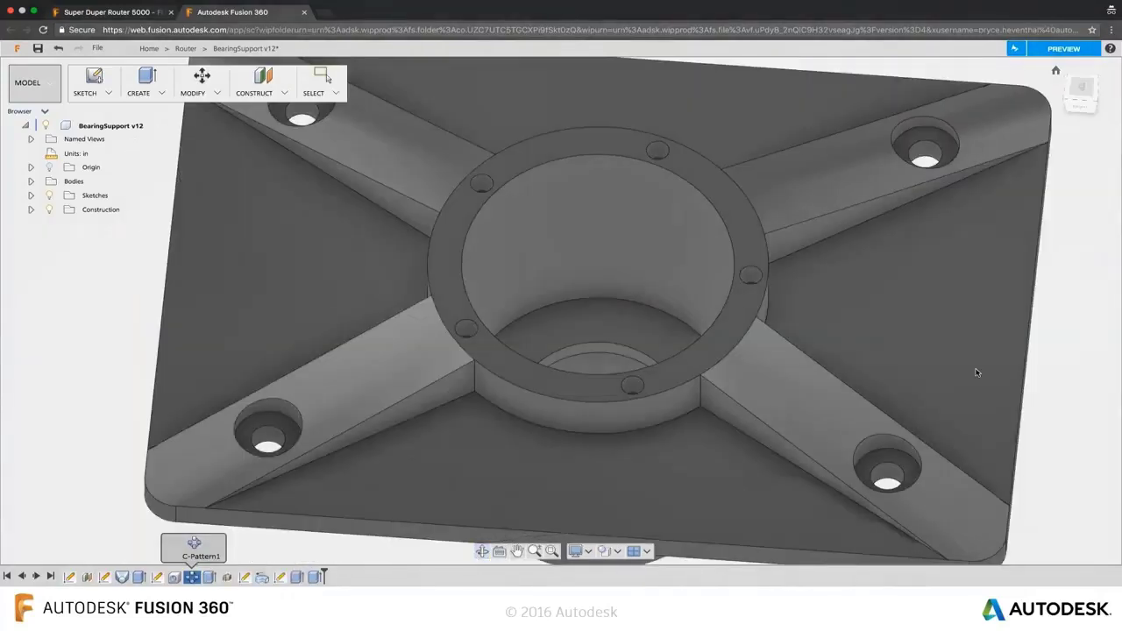
# Switch the PRD_Router assembly to the Render workspace
pyautogui.click(31, 83)
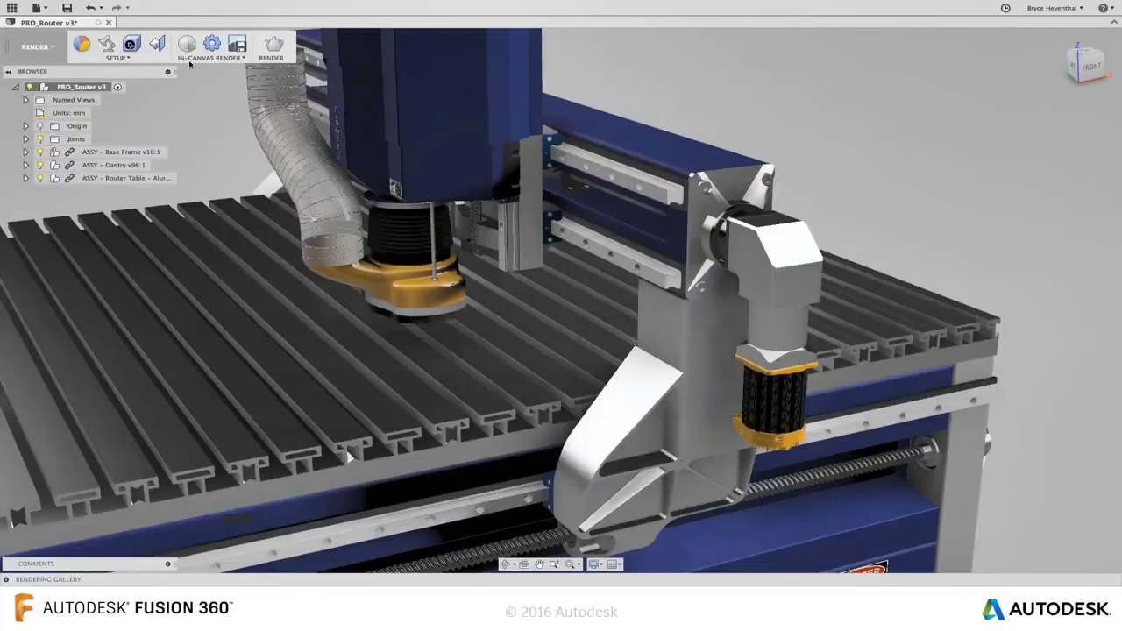
# Start the in-canvas render of the router assembly
pyautogui.click(186, 46)
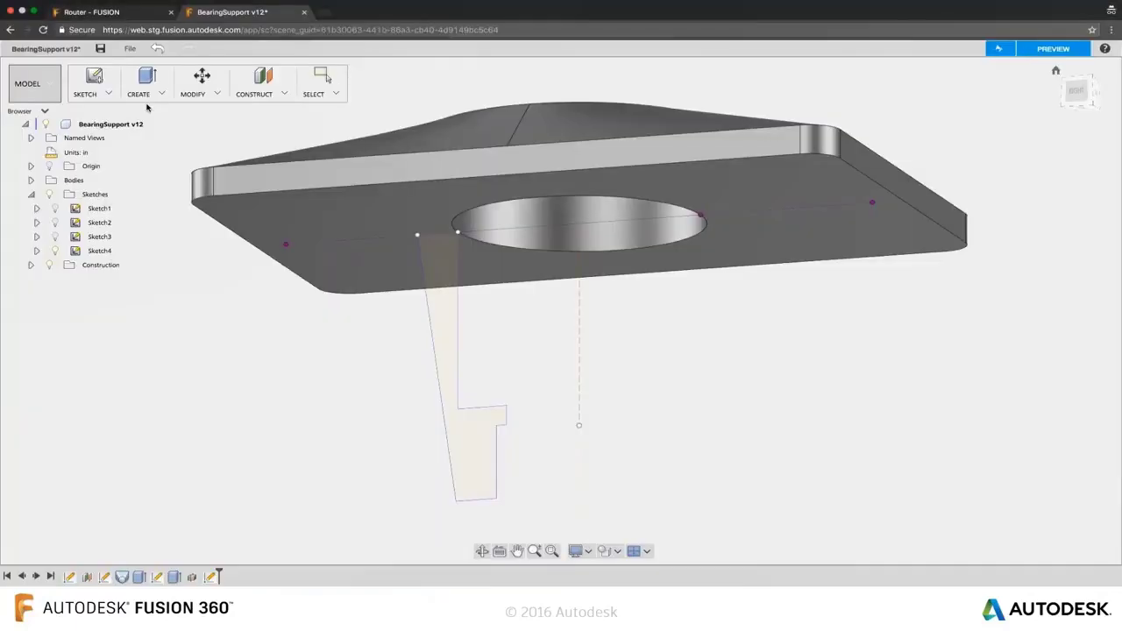
# Revolve the tapered hub profile 360 deg about the dashed vertical centre line, joining it to the base plate's underside
pyautogui.click(140, 86)
pyautogui.click(163, 129)
pyautogui.click(443, 302)
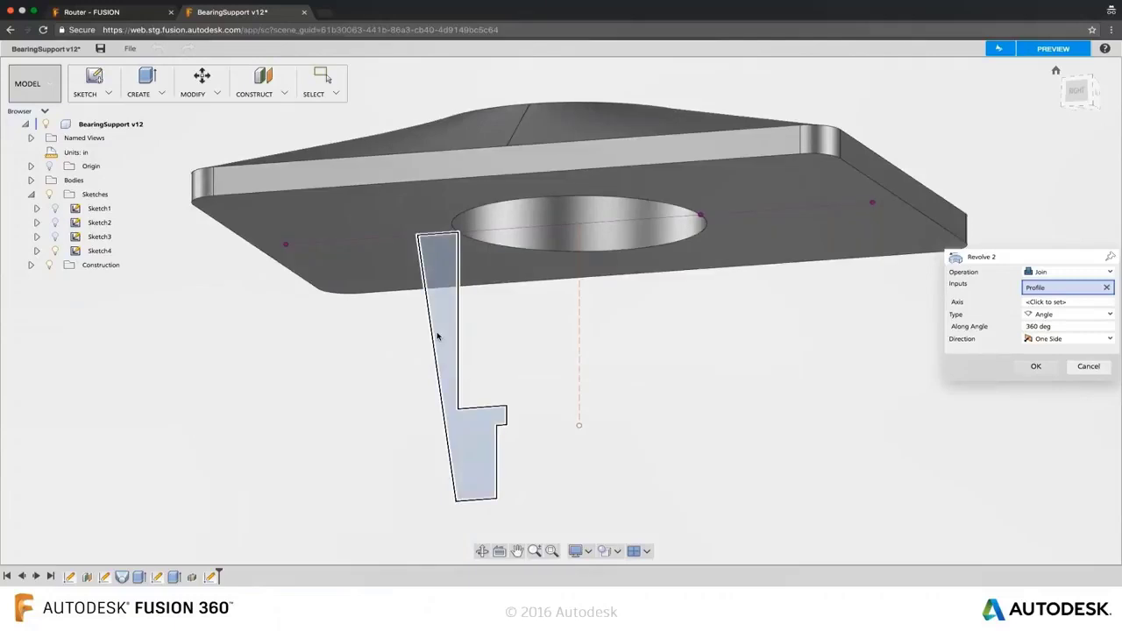
pyautogui.click(1031, 303)
pyautogui.click(579, 346)
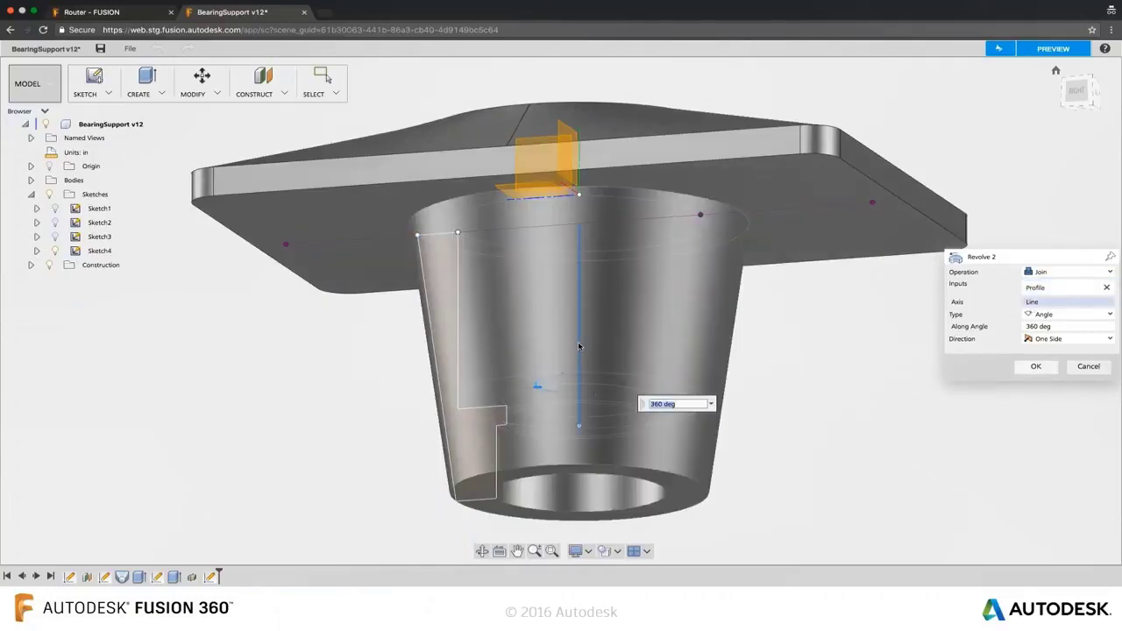
pyautogui.click(1035, 365)
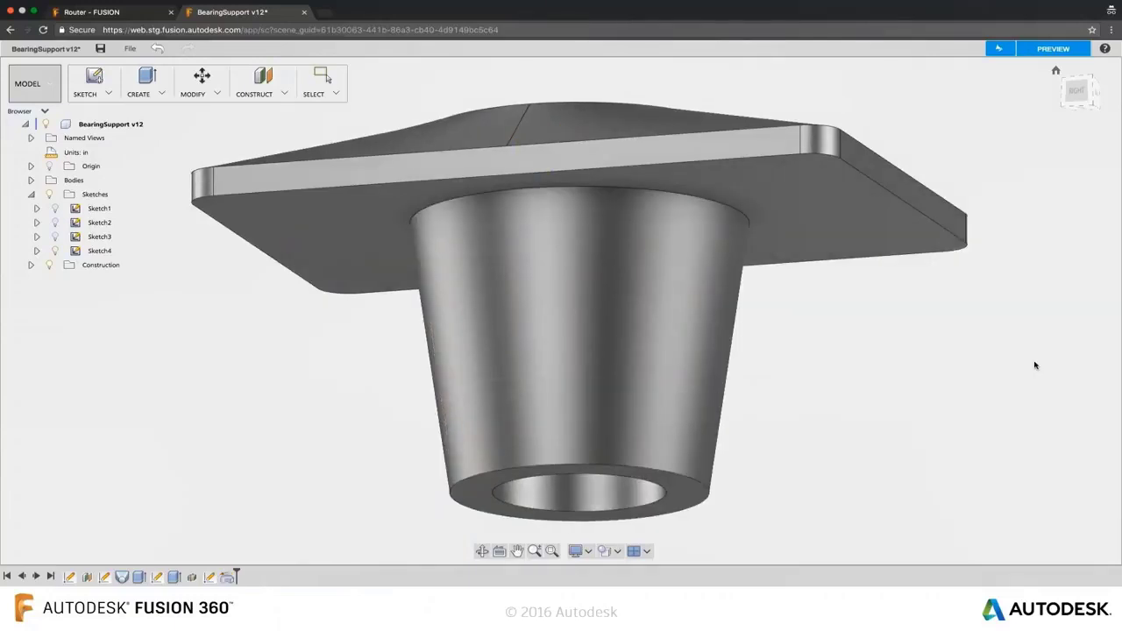
# Start a fillet on the edge where the tapered hub meets the plate's underside
pyautogui.press('f')
pyautogui.click(752, 223)
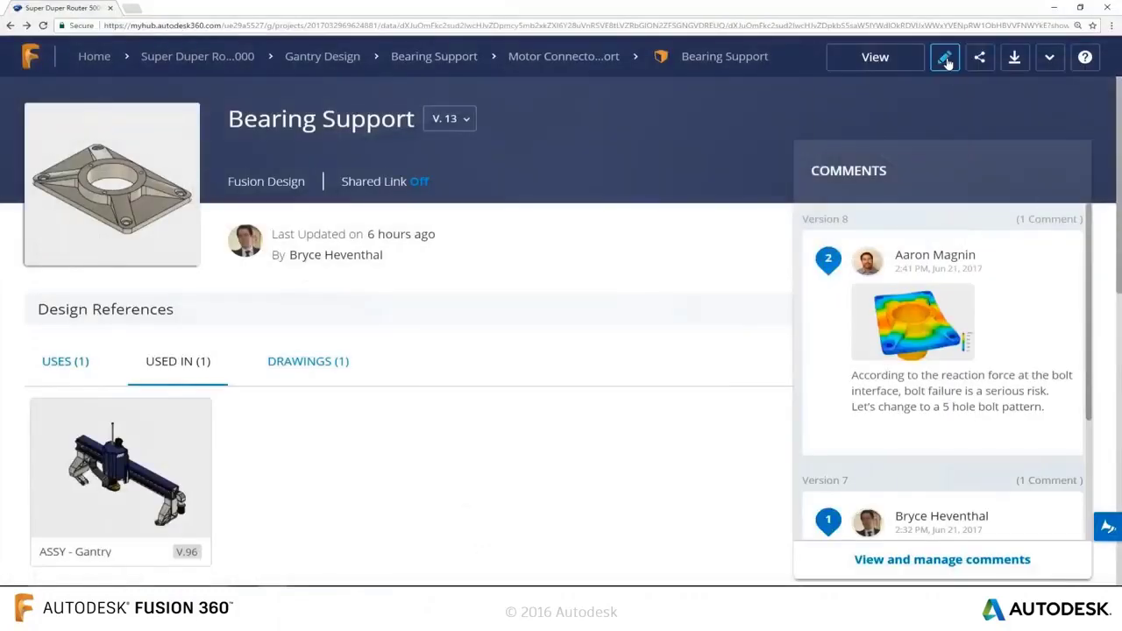
# Open the editing options for the Bearing Support design on its project page
pyautogui.click(944, 59)
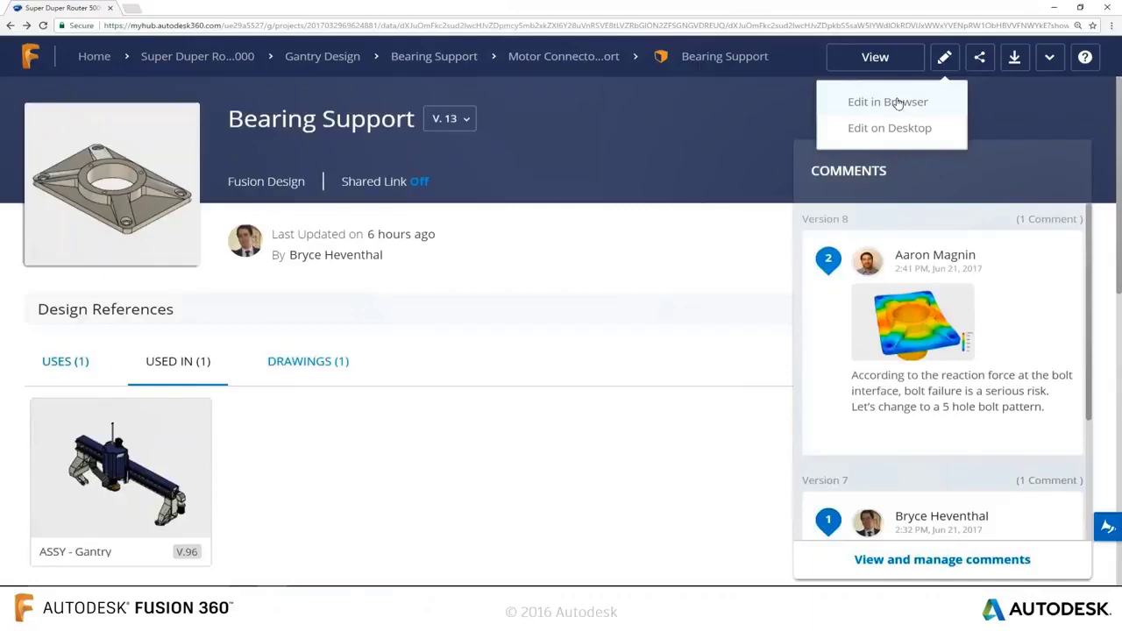